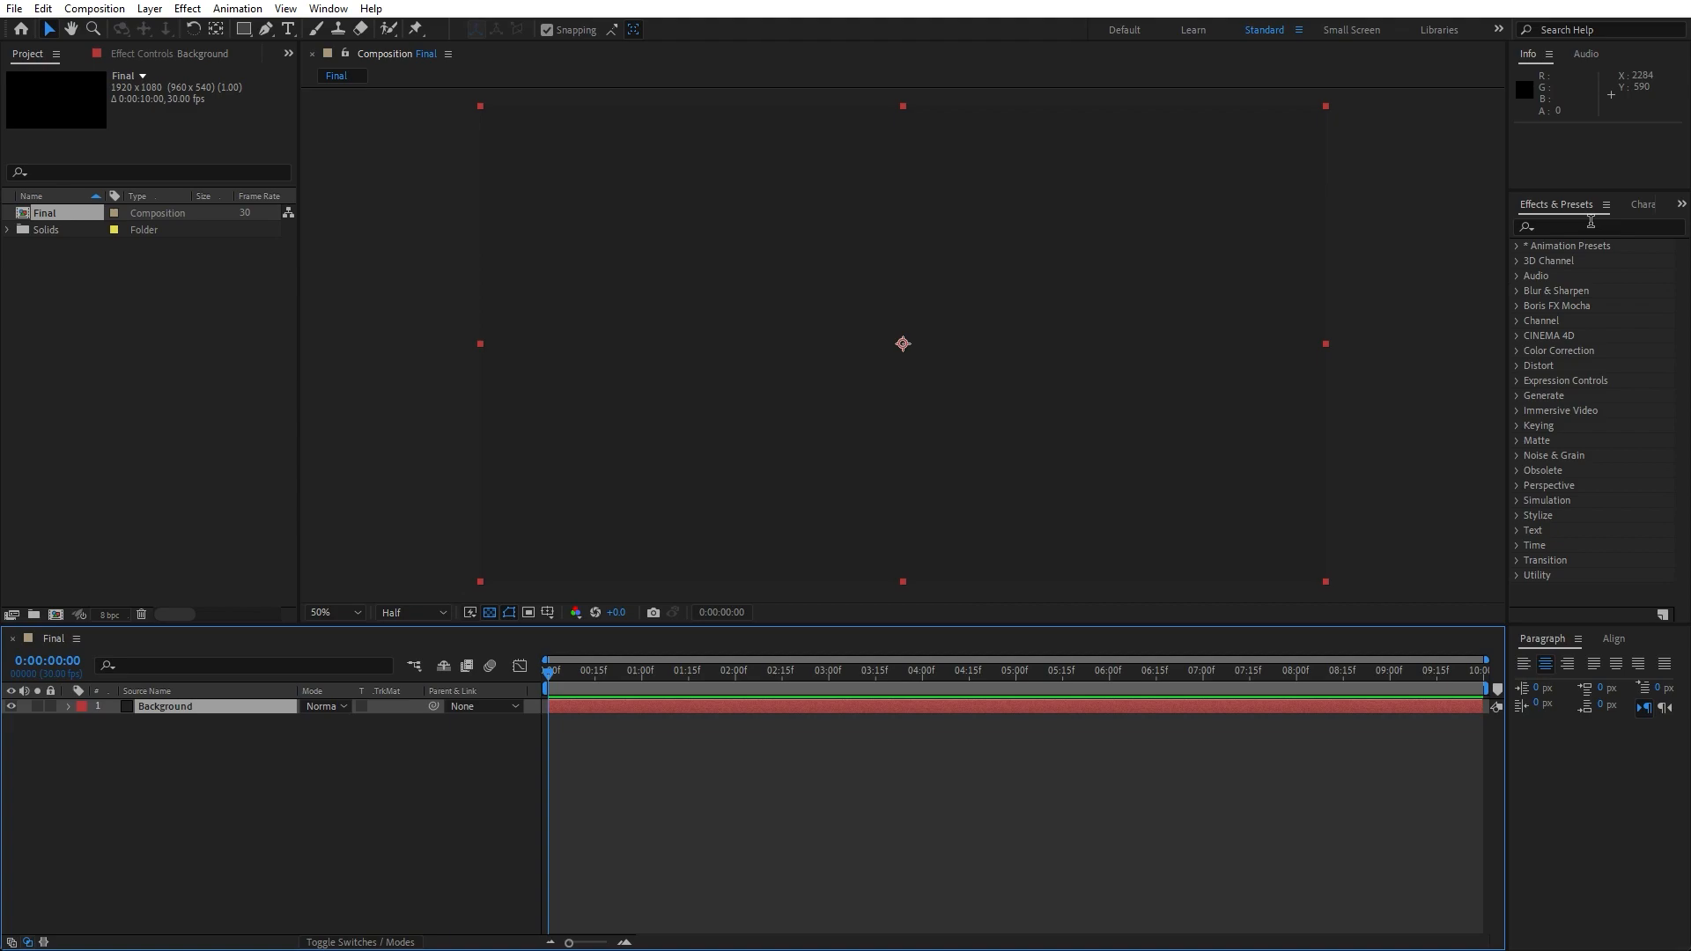
Apply the Fill effect to the Background layer and set its colour to blue 002AFF
left_click(328, 8)
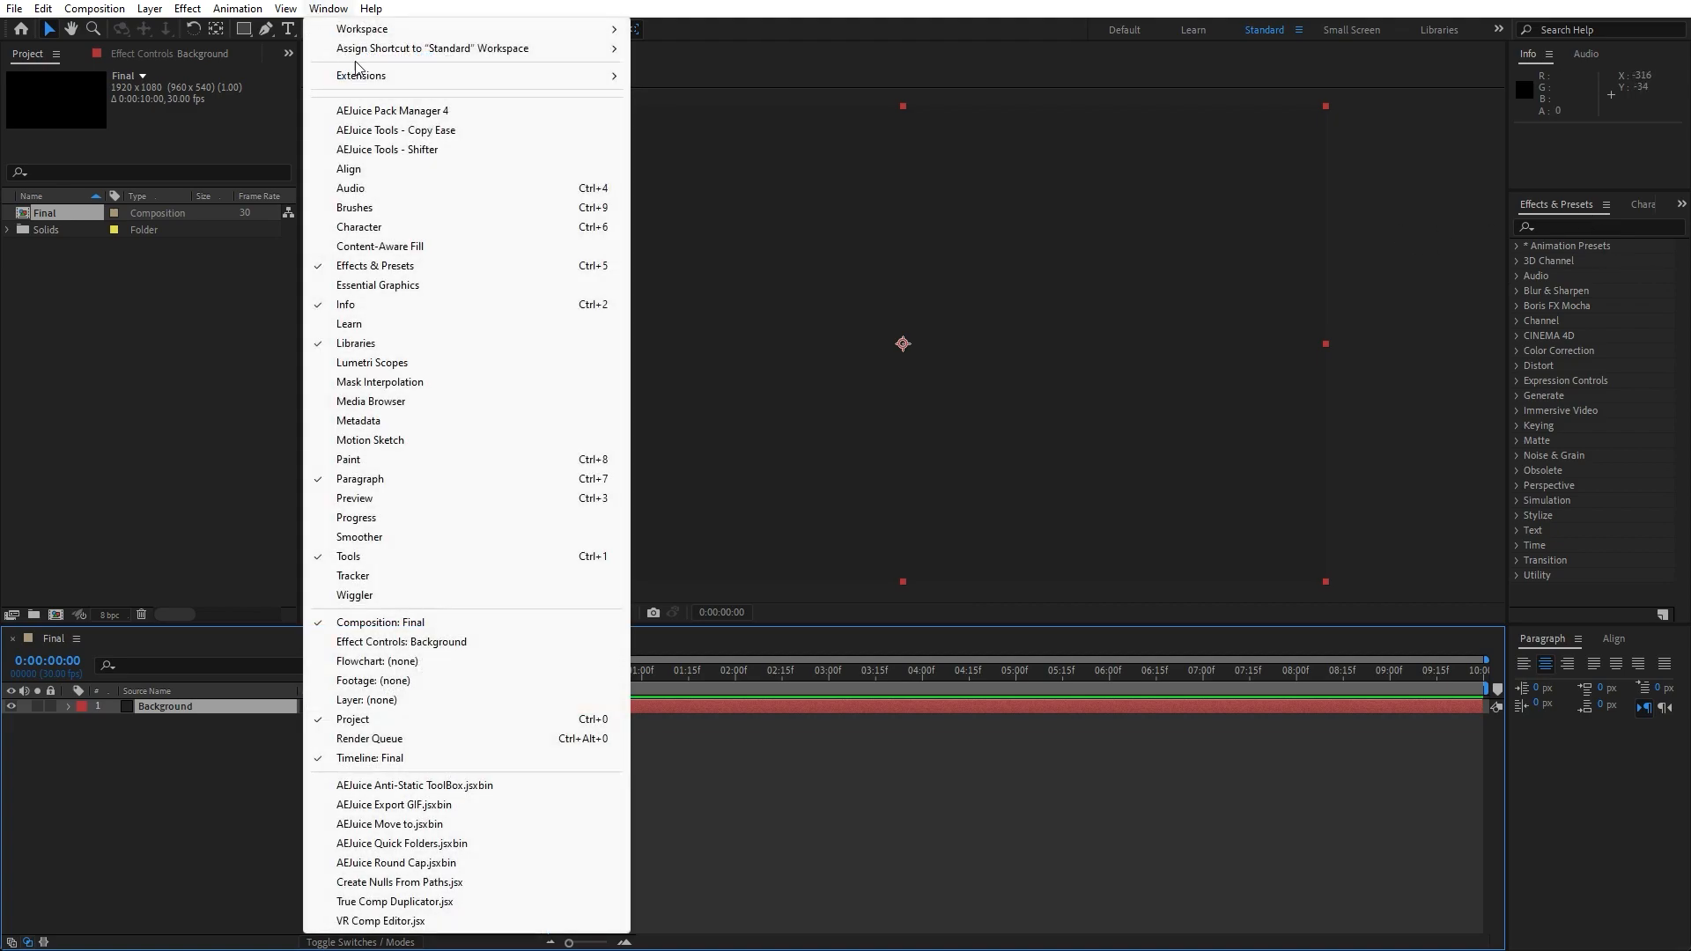
left_click(370, 267)
type("fill")
left_click_drag(1578, 336, 139, 705)
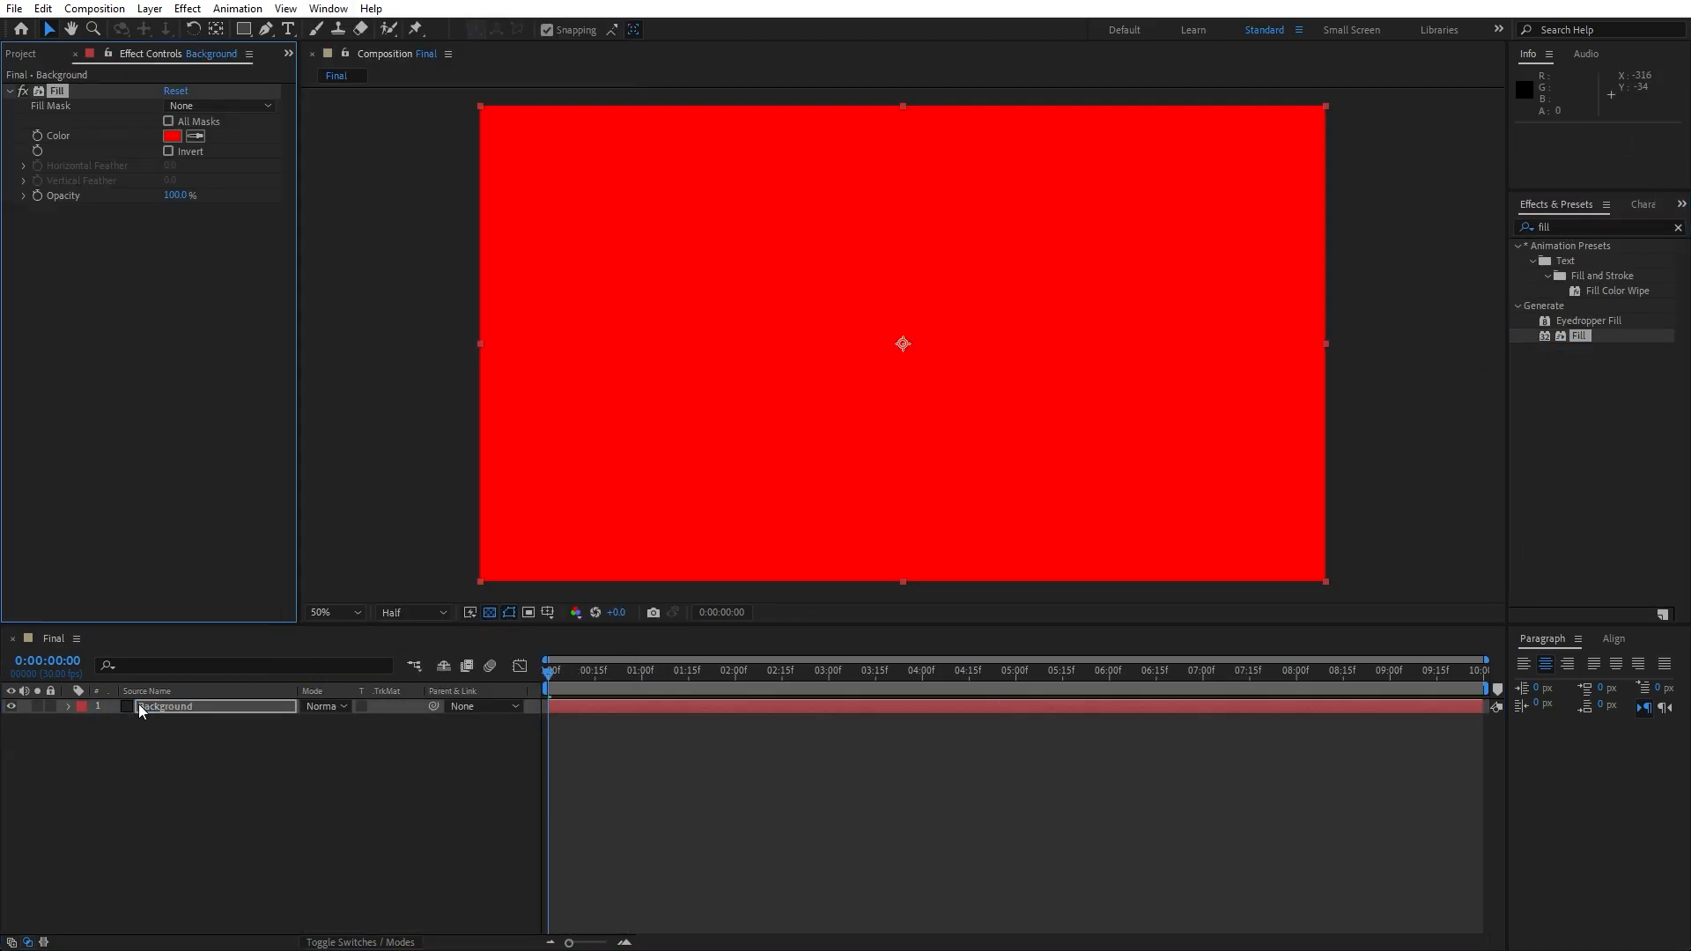
left_click(172, 135)
left_click(1272, 728)
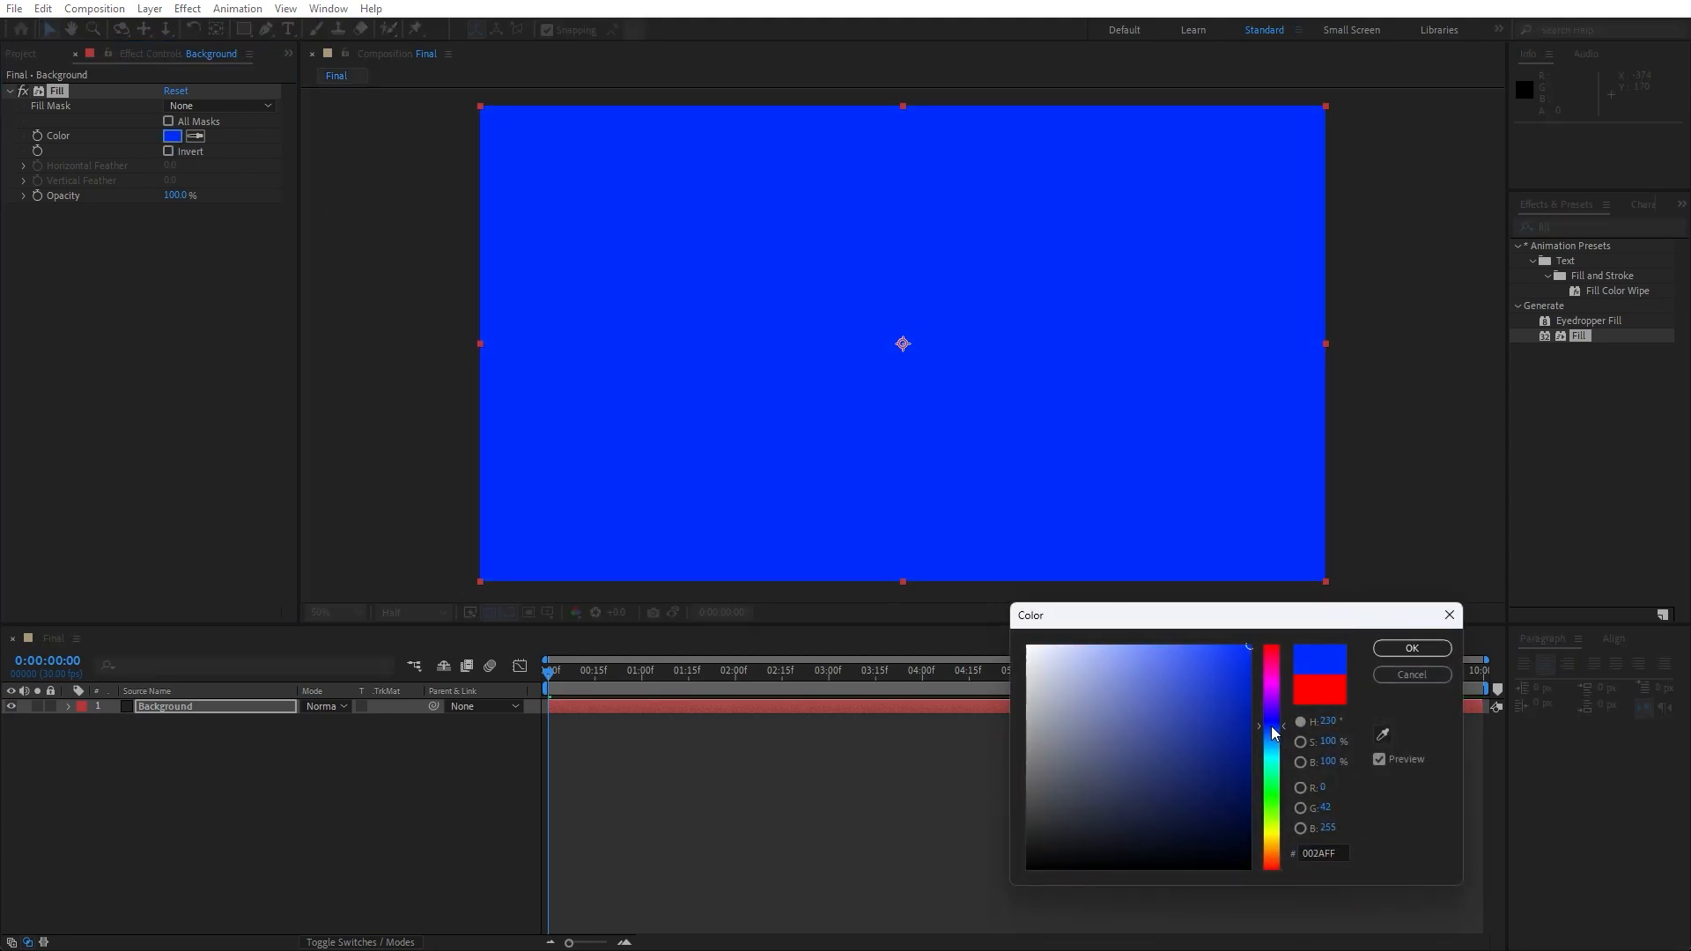
left_click(1410, 652)
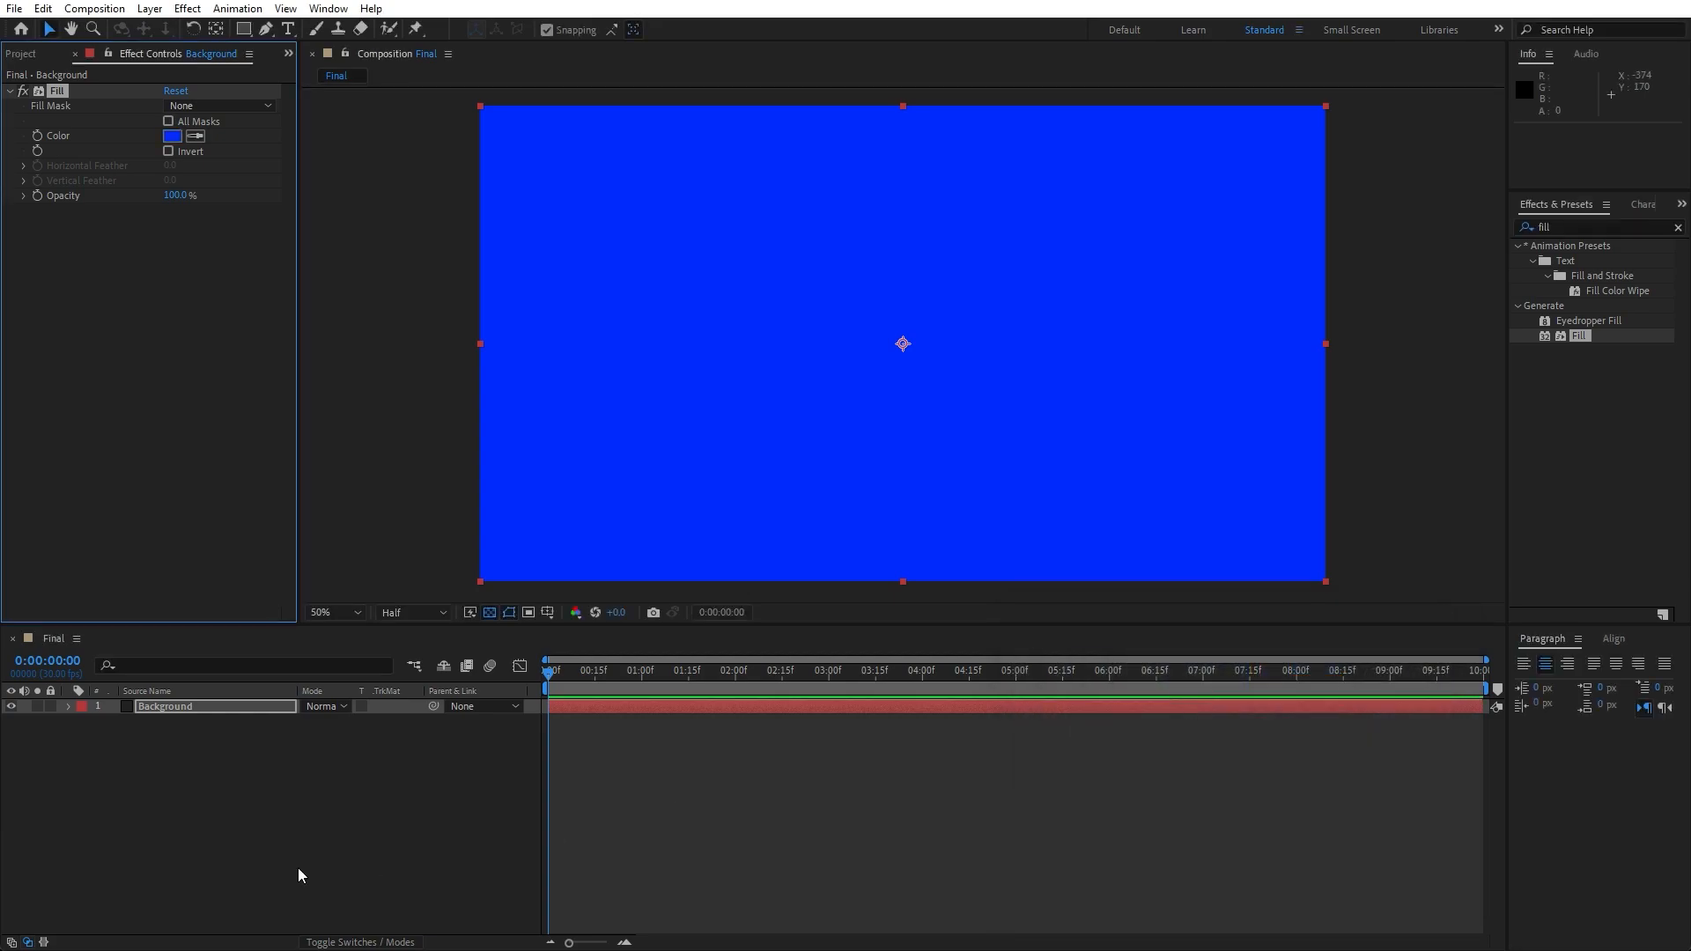
Create a new 1920 x 1080 px solid layer named Shape 01
right_click(241, 812)
mouse_move(303, 596)
left_click(560, 641)
type("Shape")
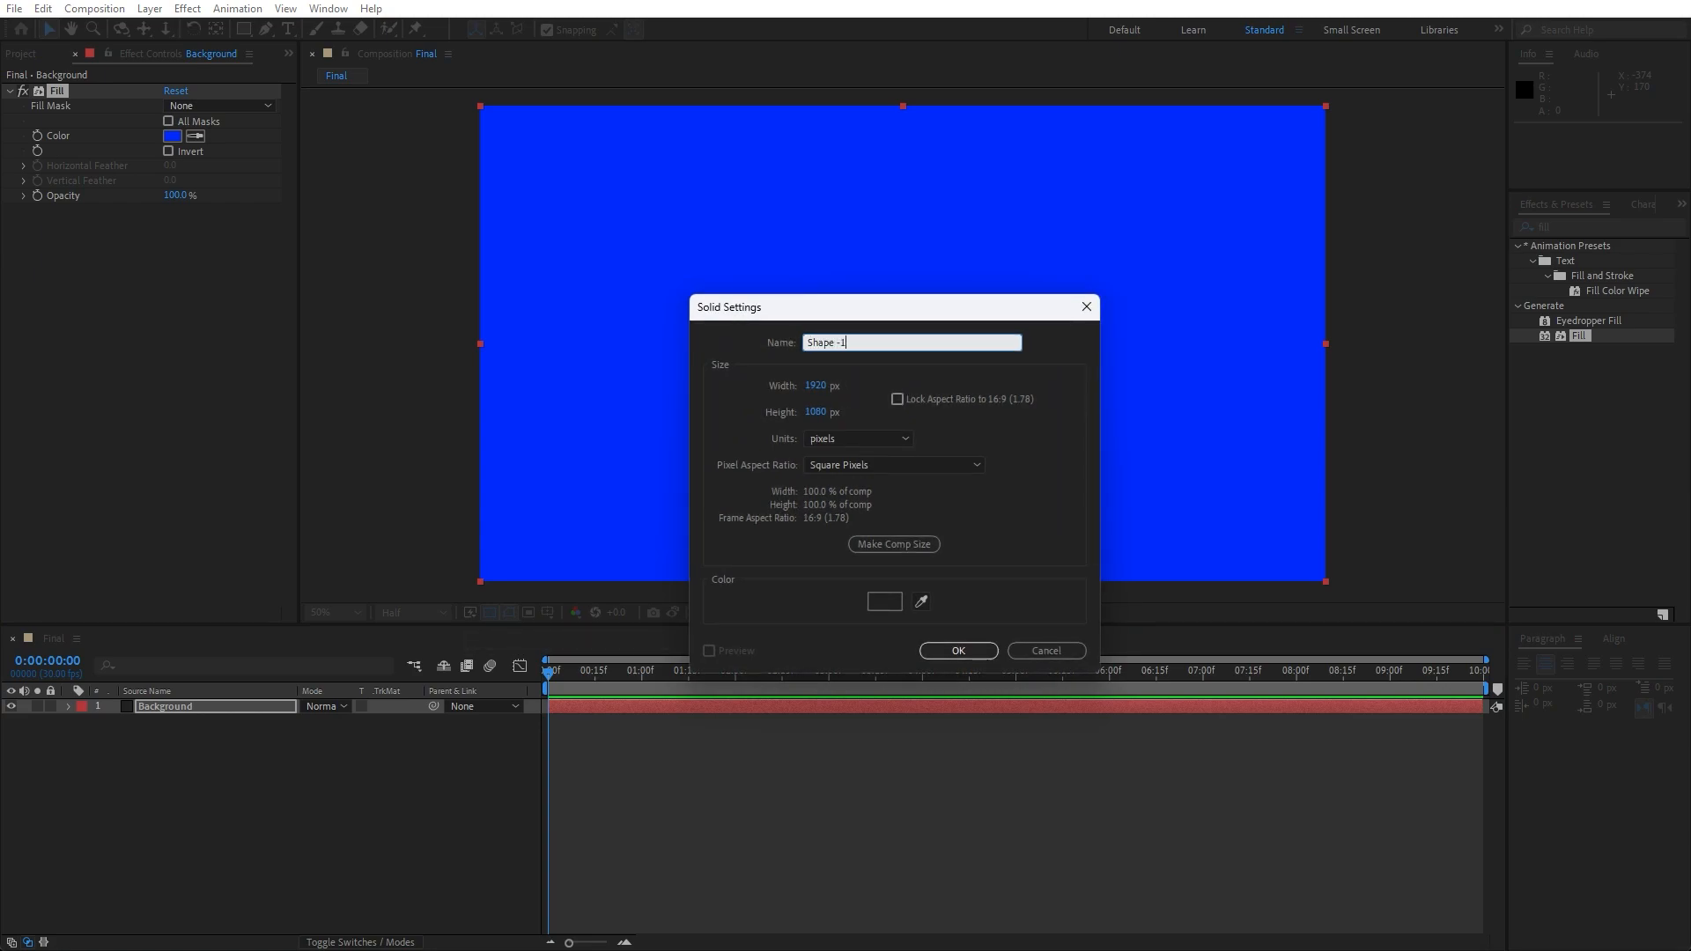
type(" 01")
left_click(959, 650)
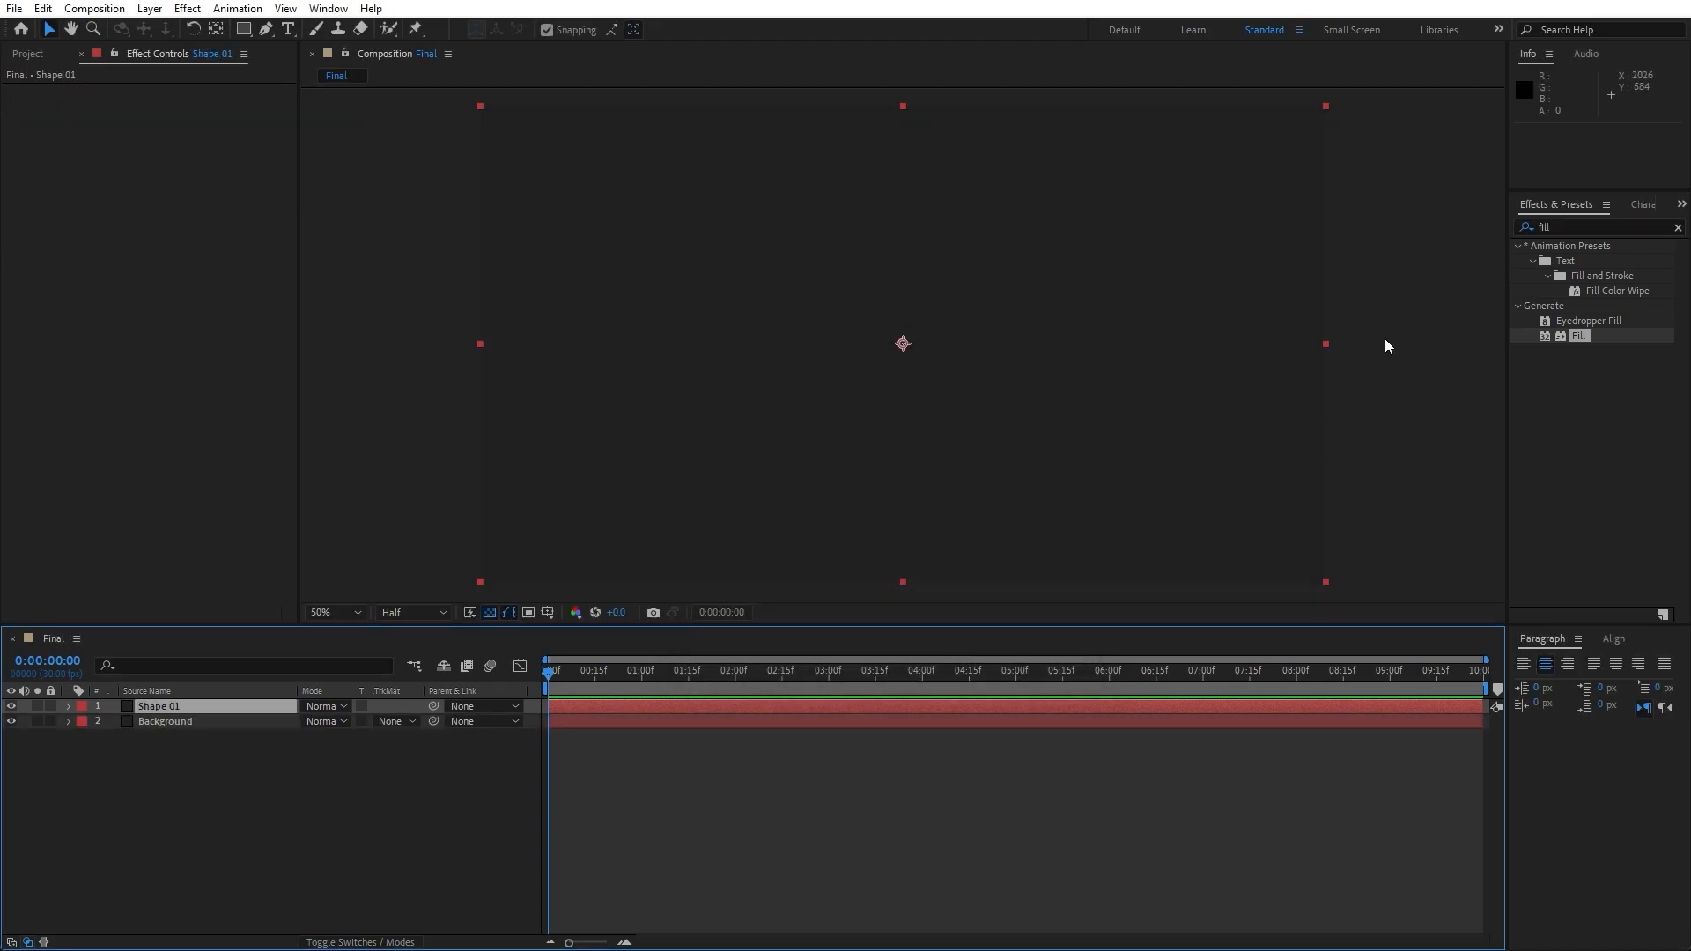
Apply the Fill effect to the Shape 01 layer and set its colour to magenta E00094
left_click_drag(1576, 335, 225, 708)
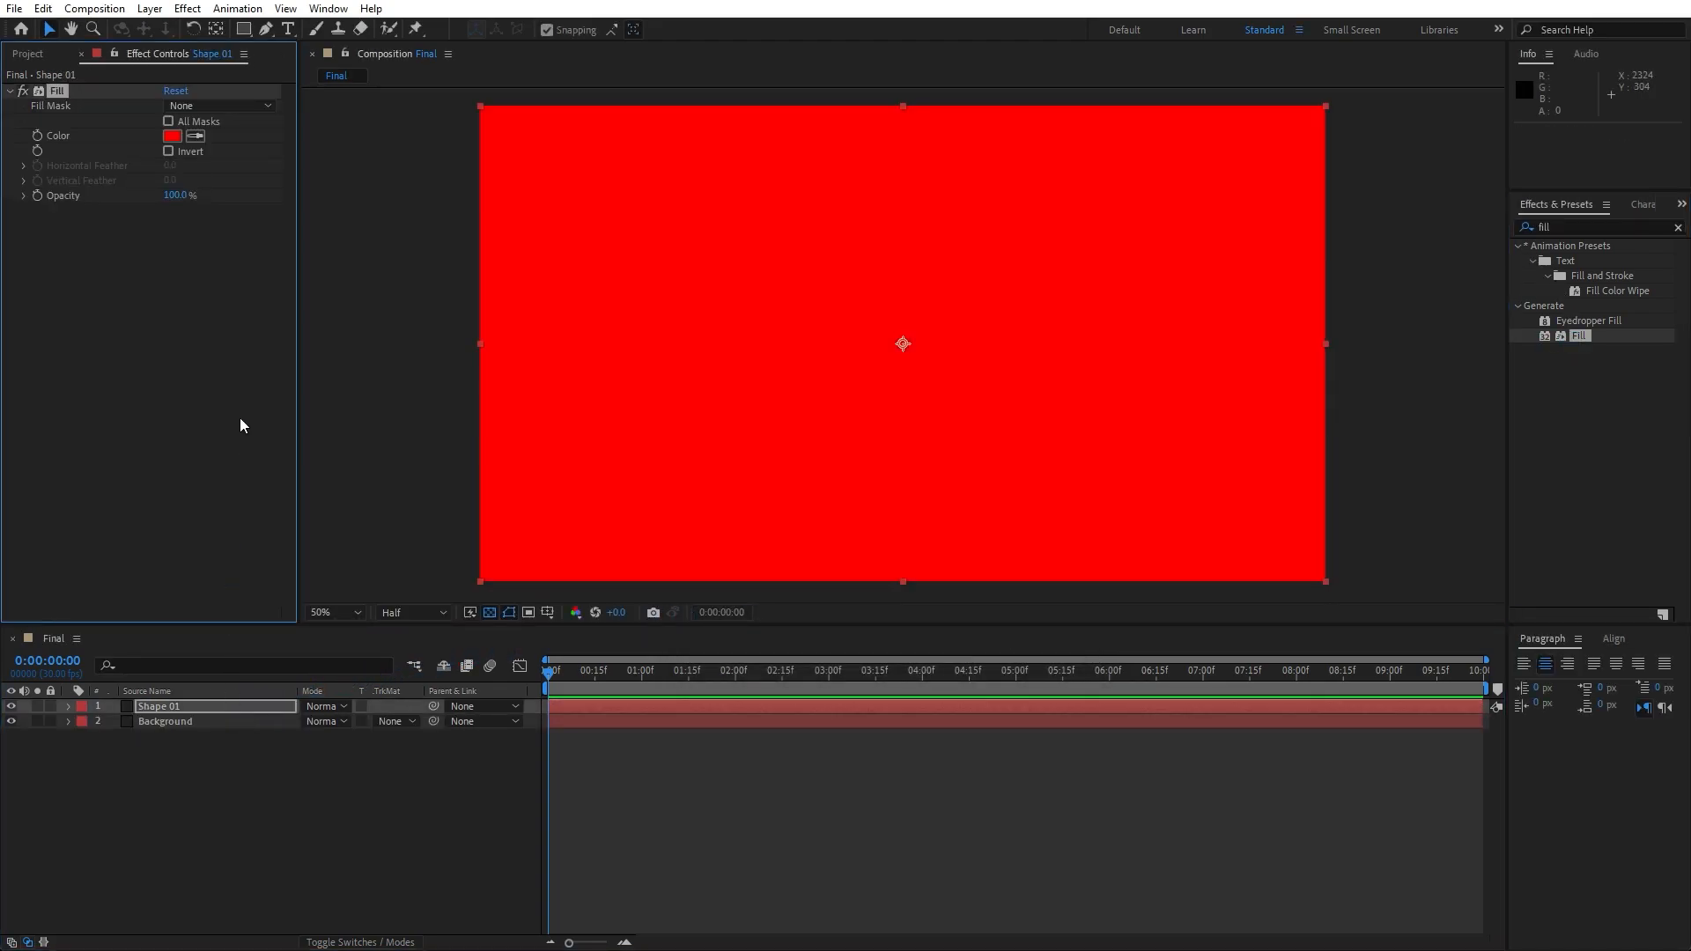
left_click(174, 137)
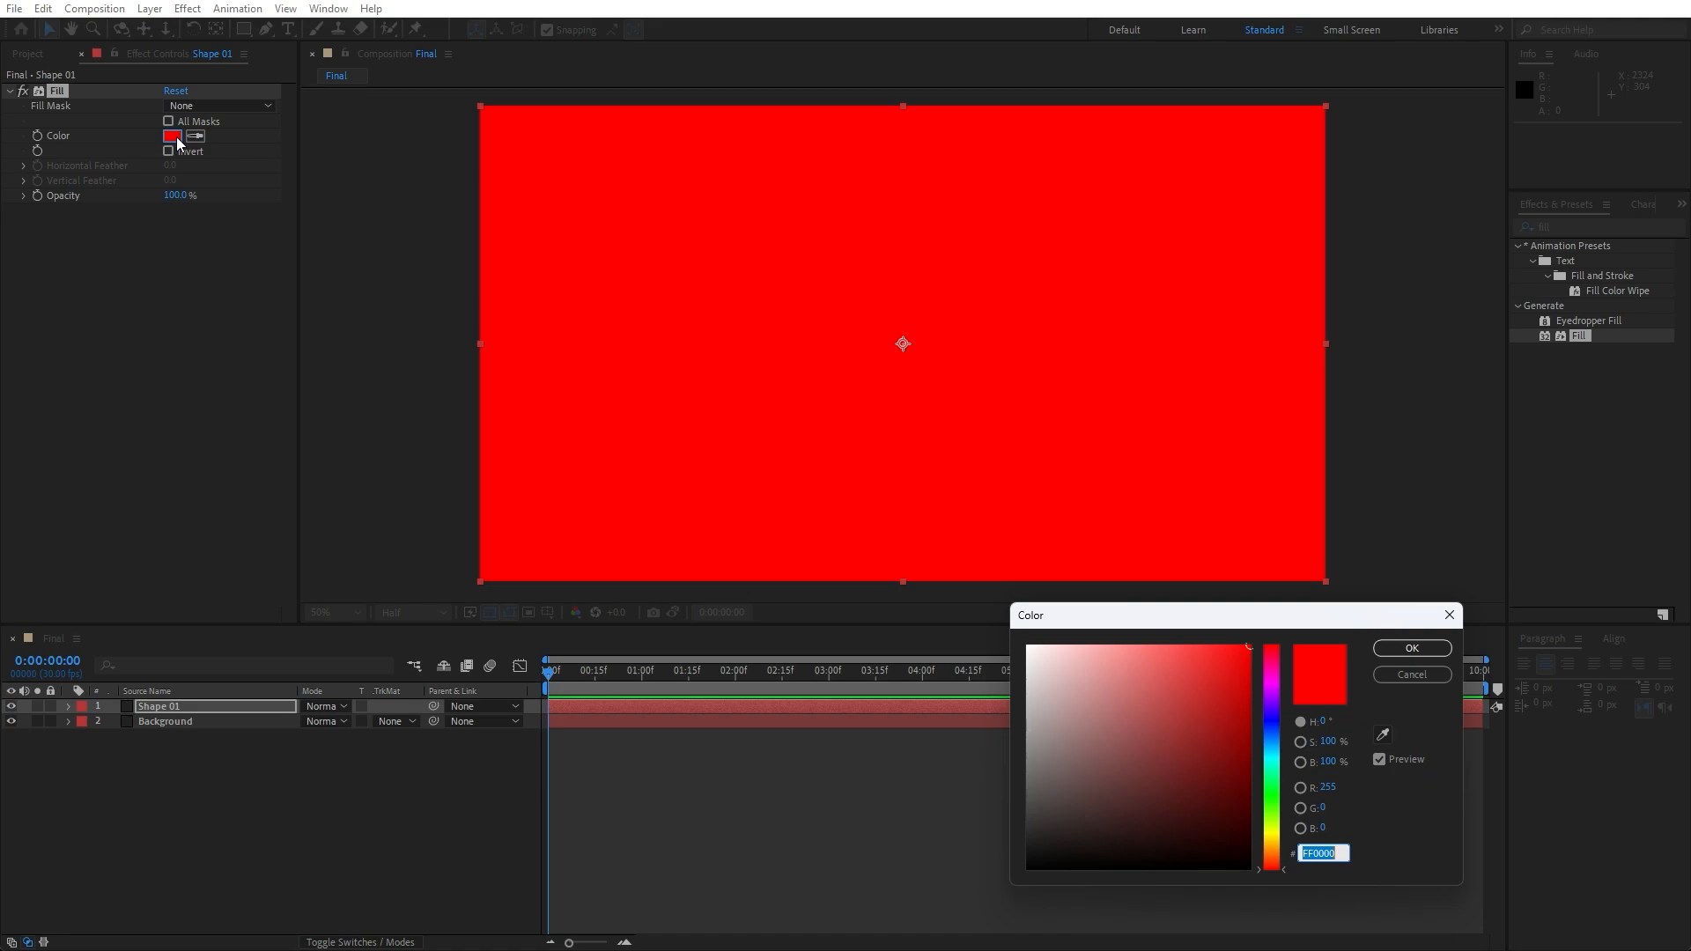
type("0E0009")
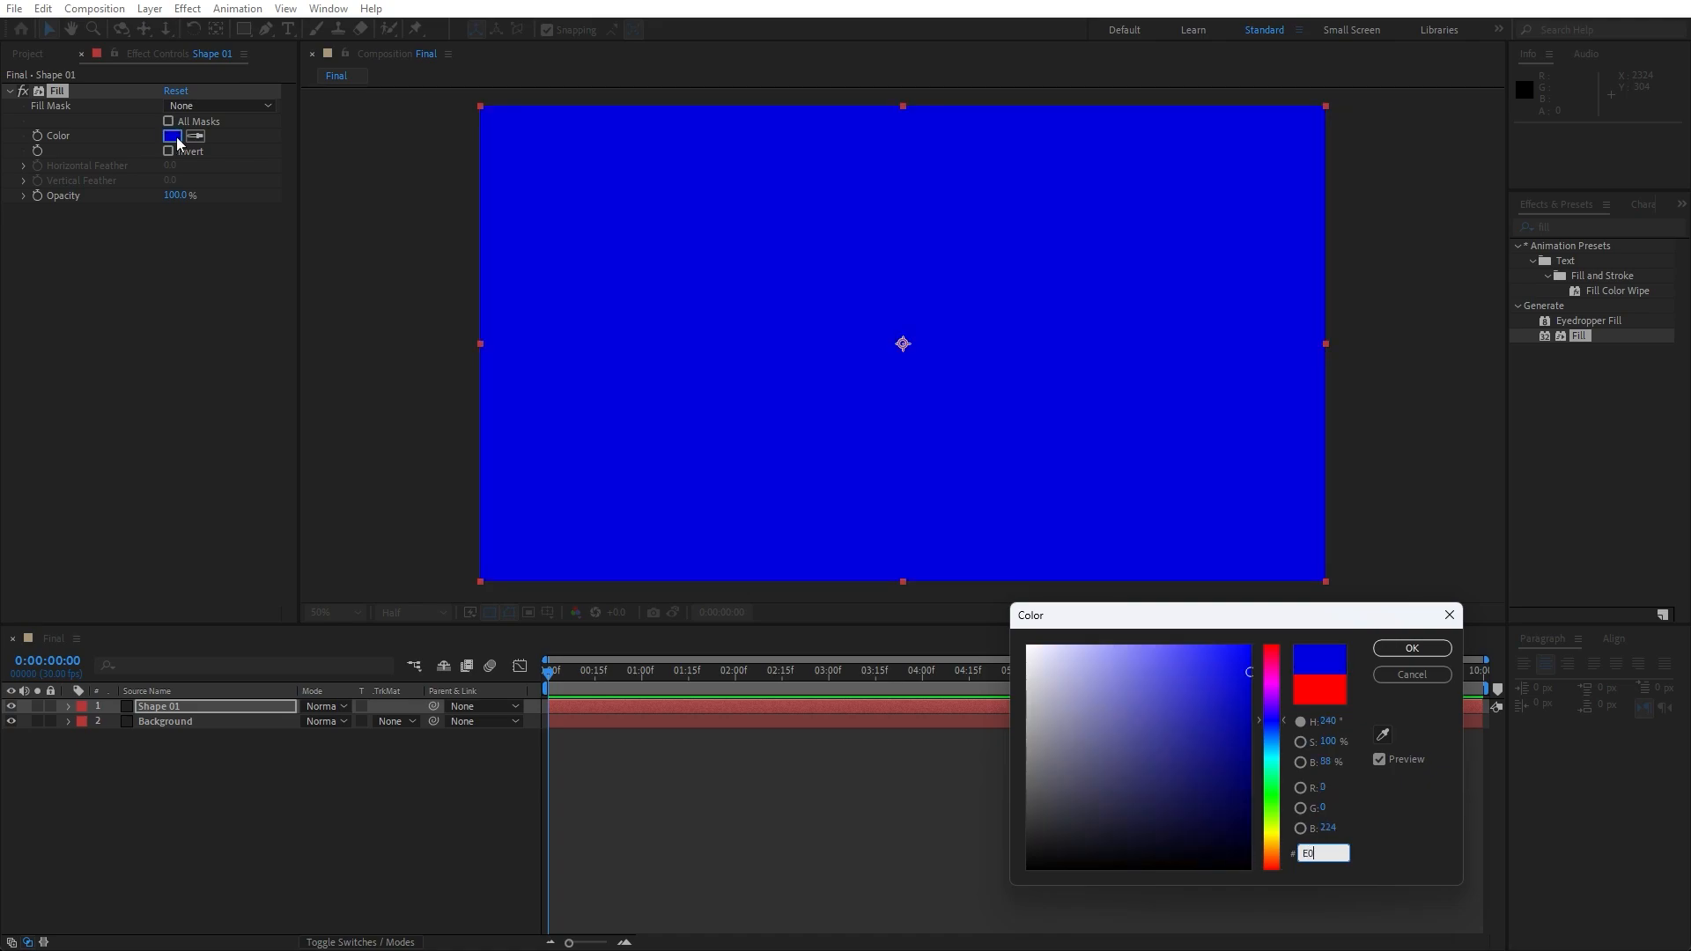
type("4")
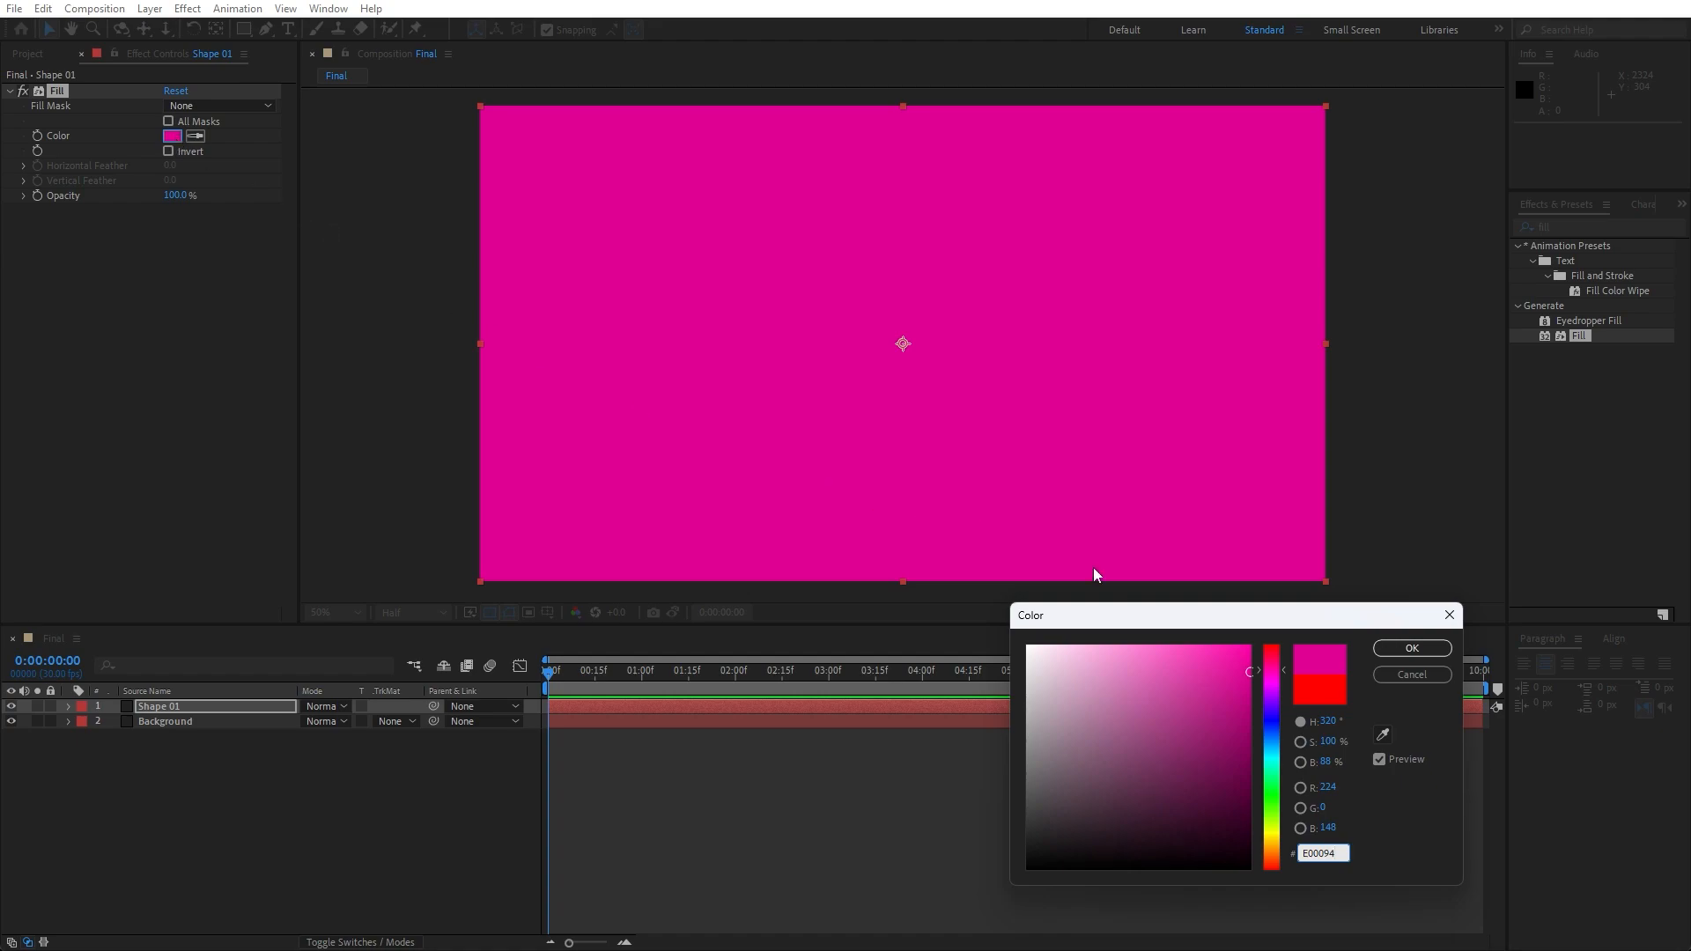
left_click(1407, 655)
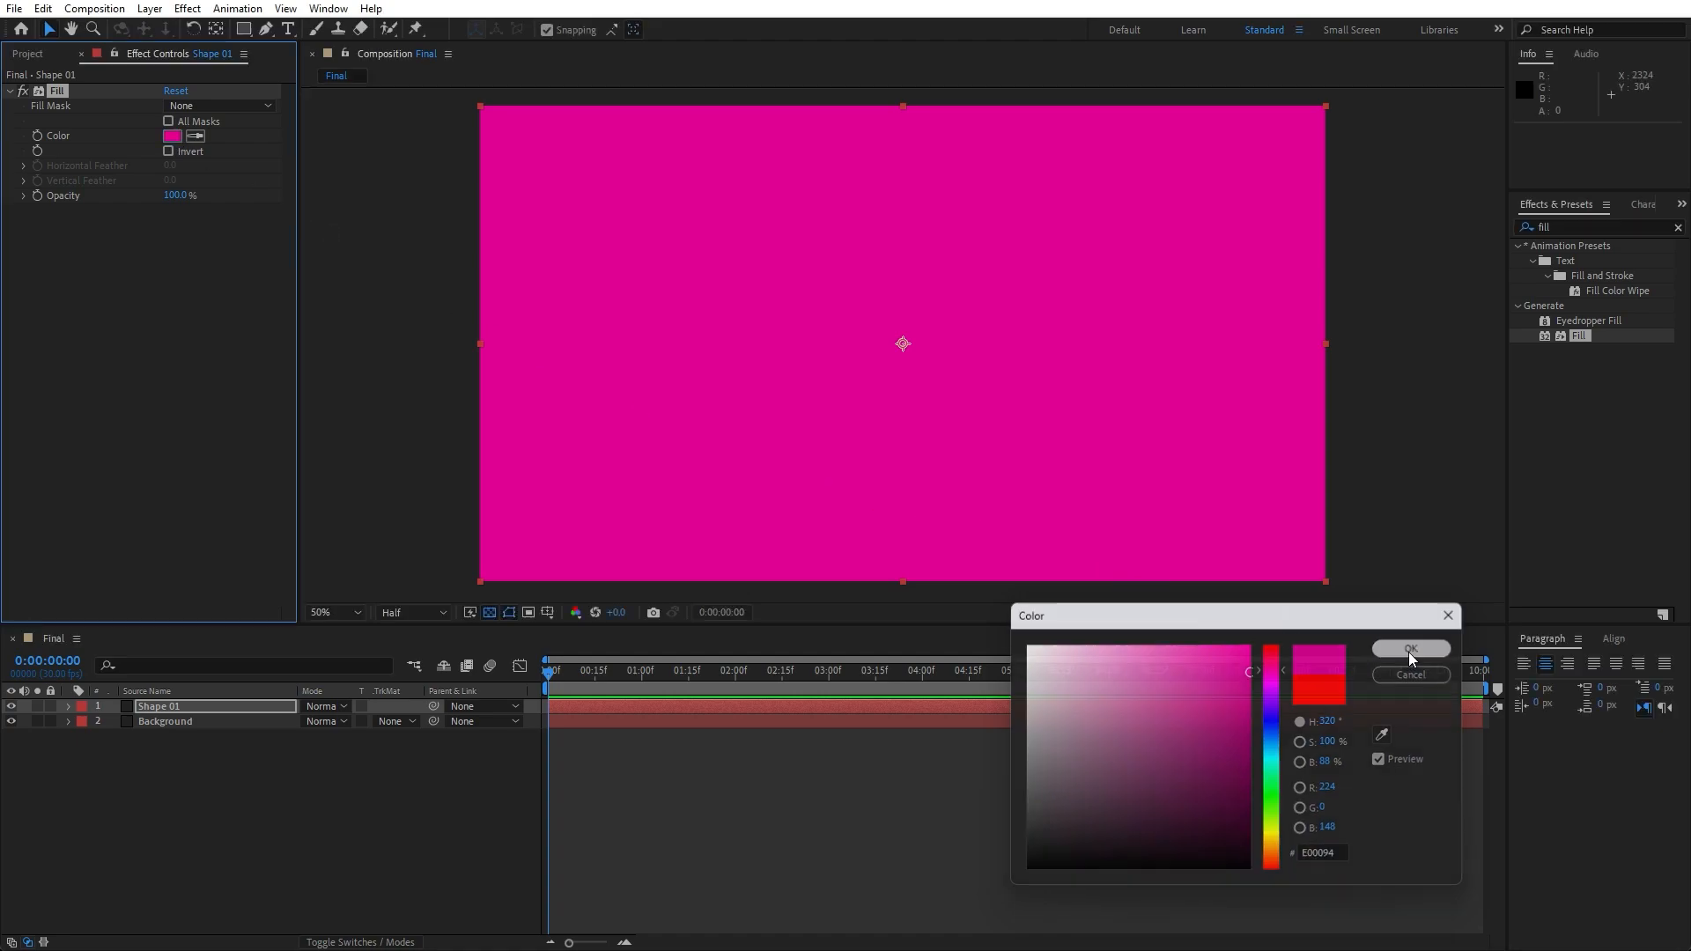
Apply the CC HexTile effect to Shape 01 and set its radius to 90
left_click(1574, 223)
type("hex")
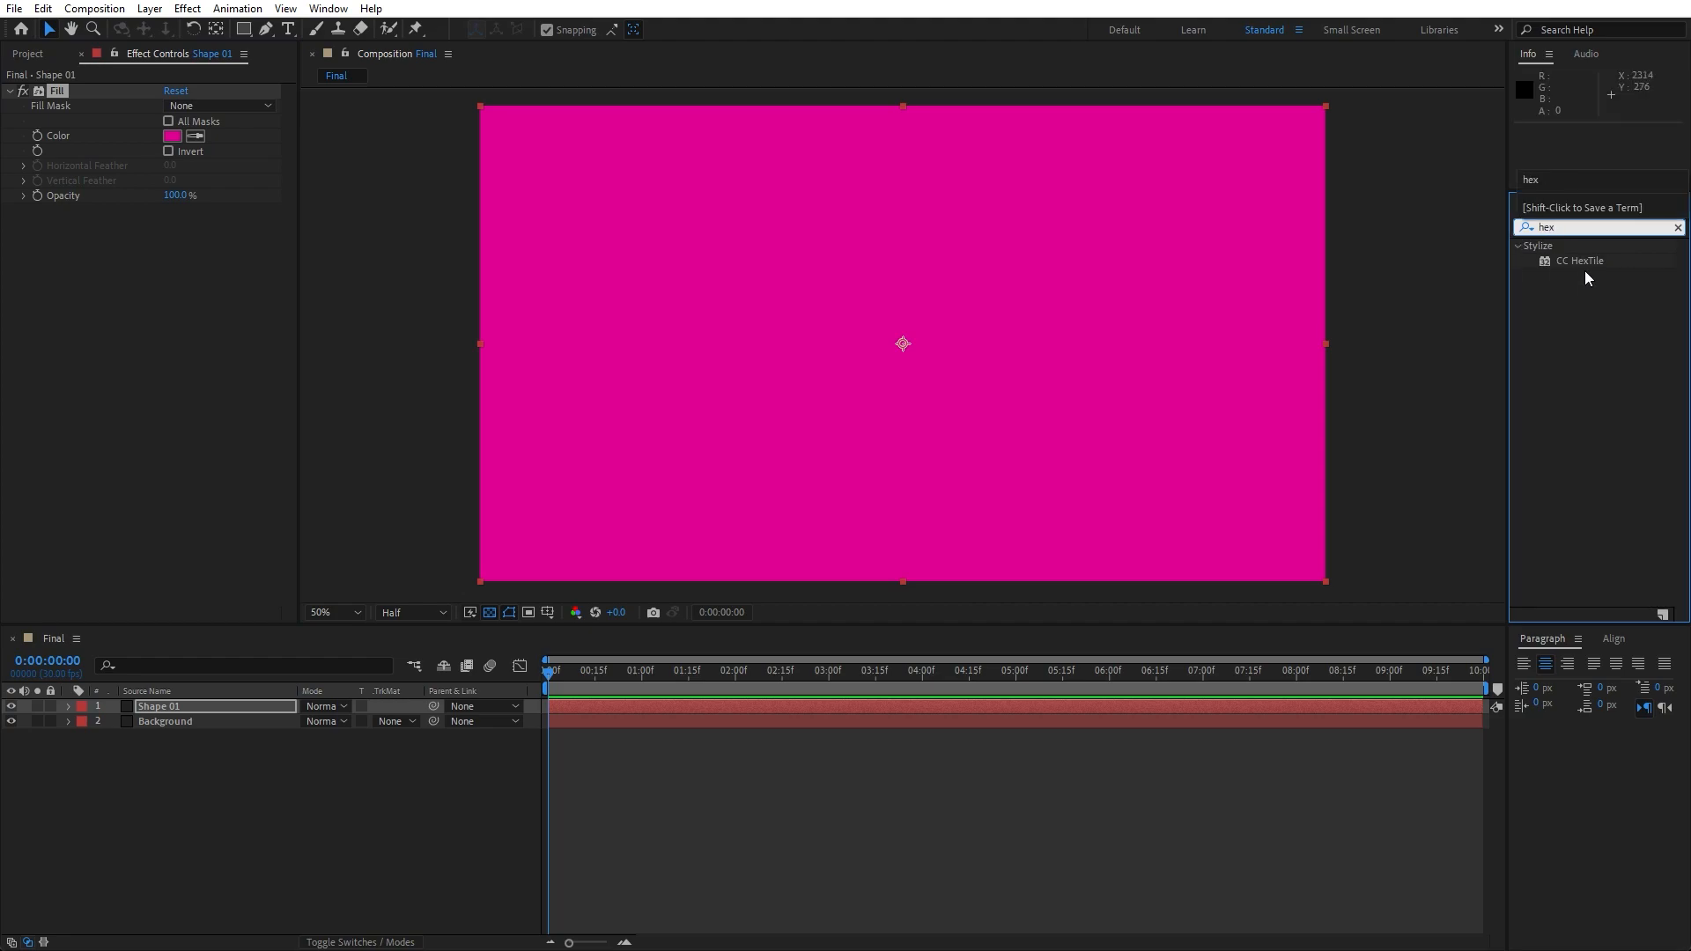
left_click_drag(1582, 261, 211, 706)
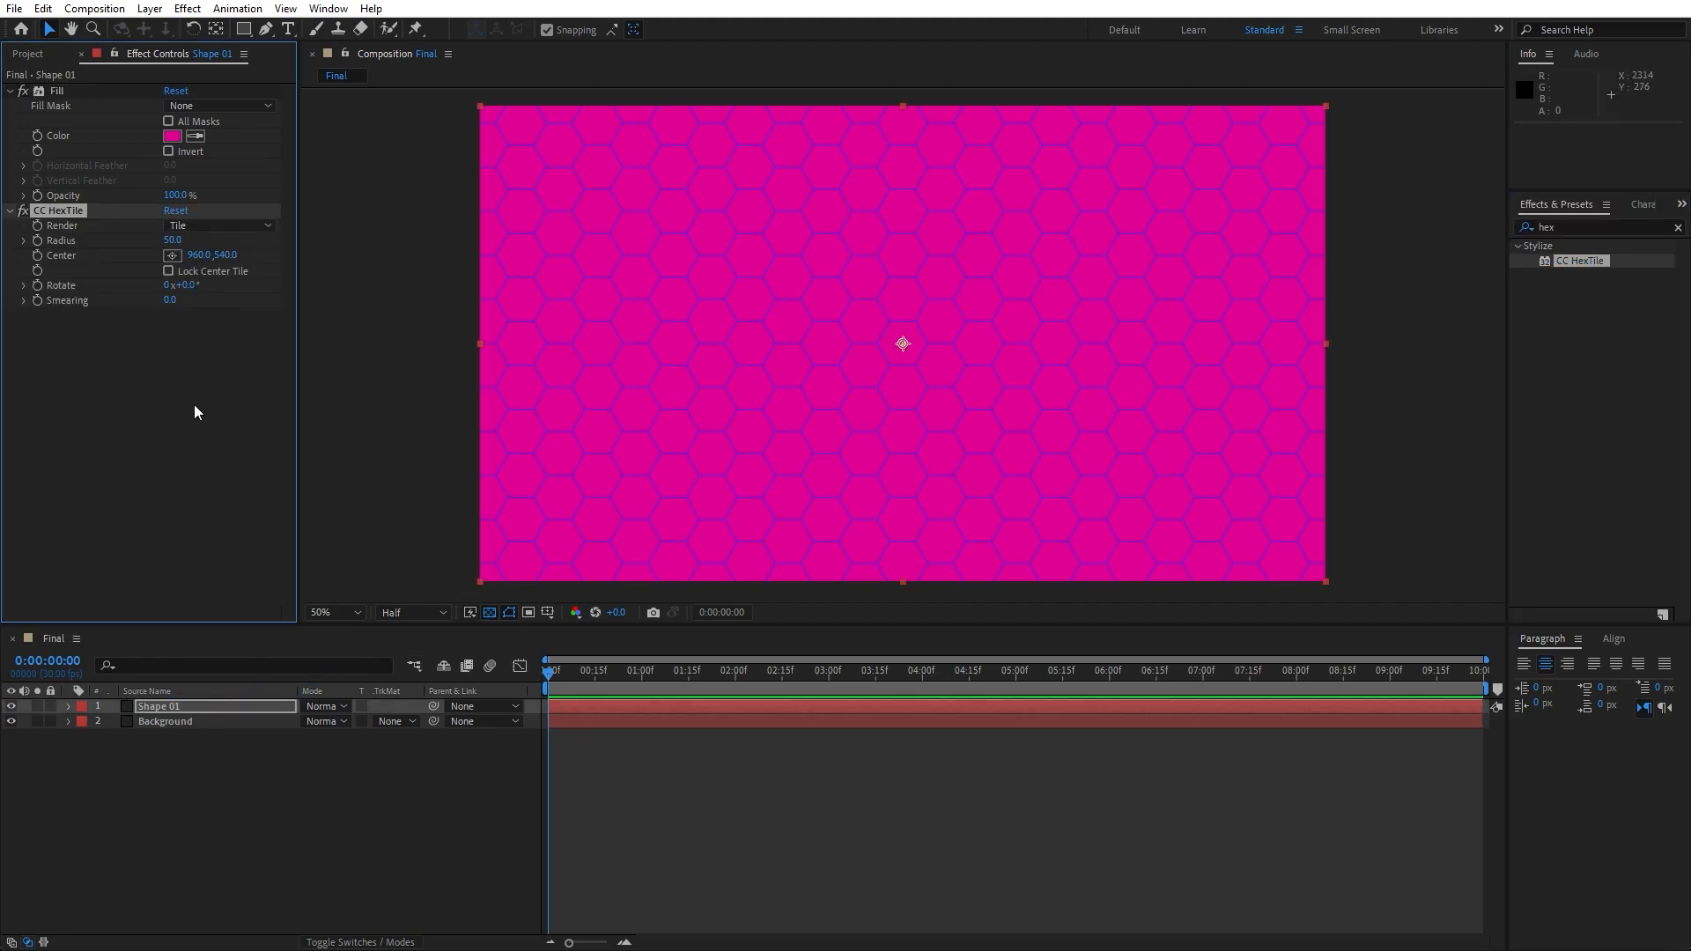
left_click_drag(172, 239, 169, 253)
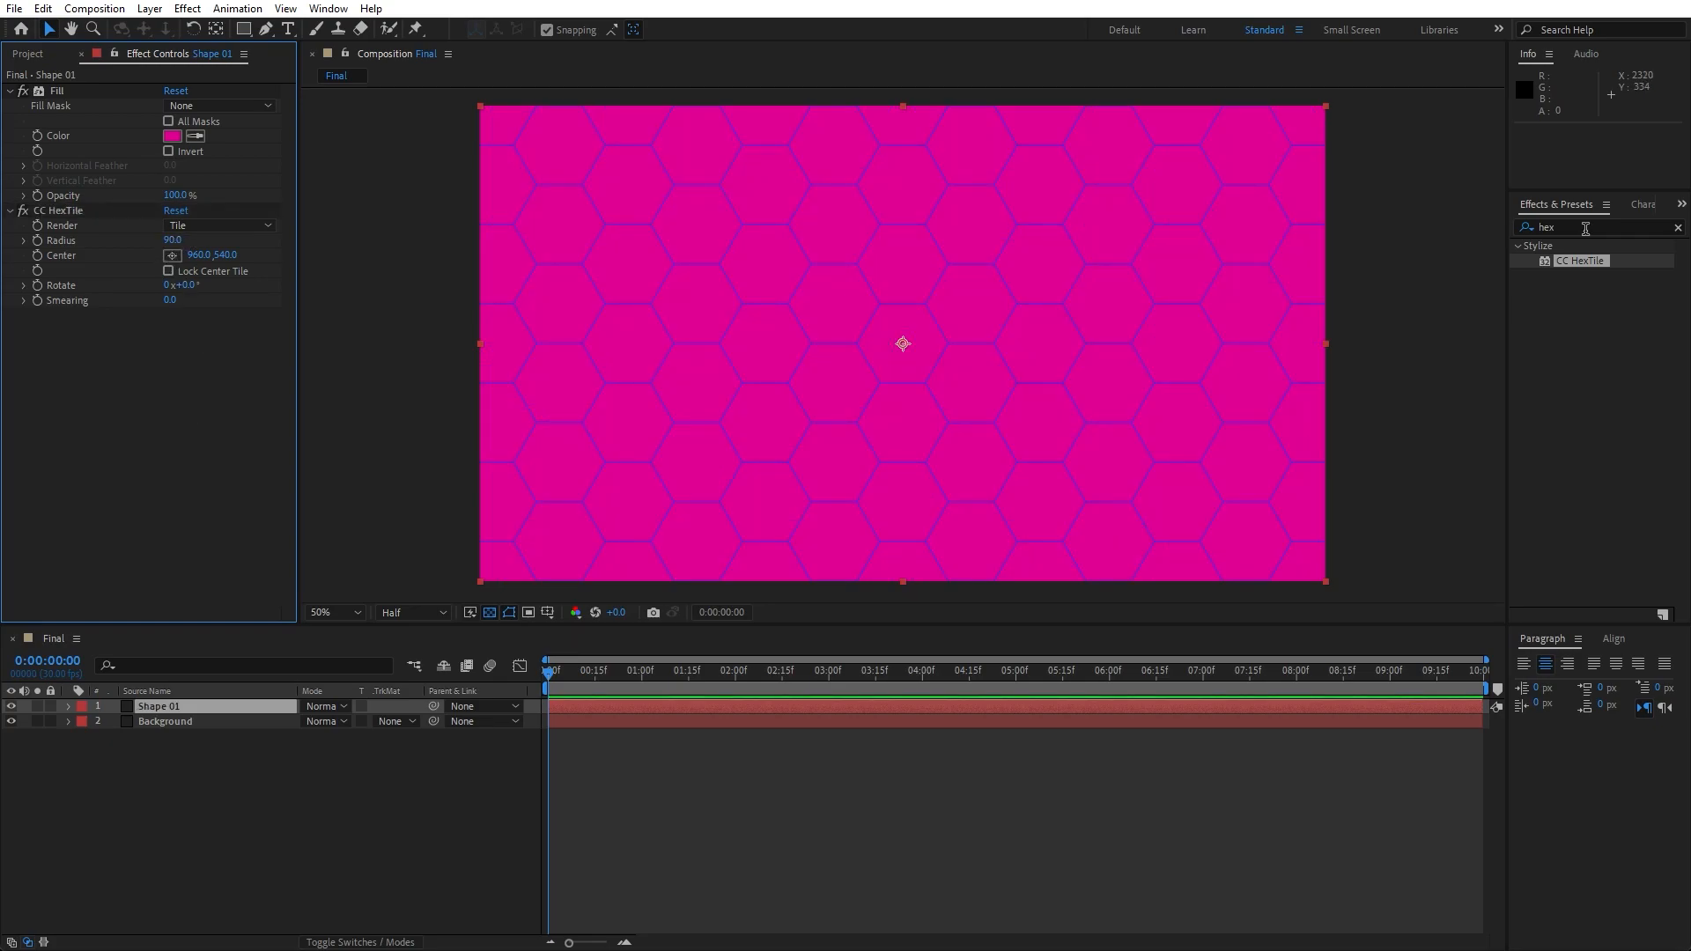
Apply the CC Cylinder effect to Shape 01 and set the cylinder's radius to 90%
left_click(1586, 229)
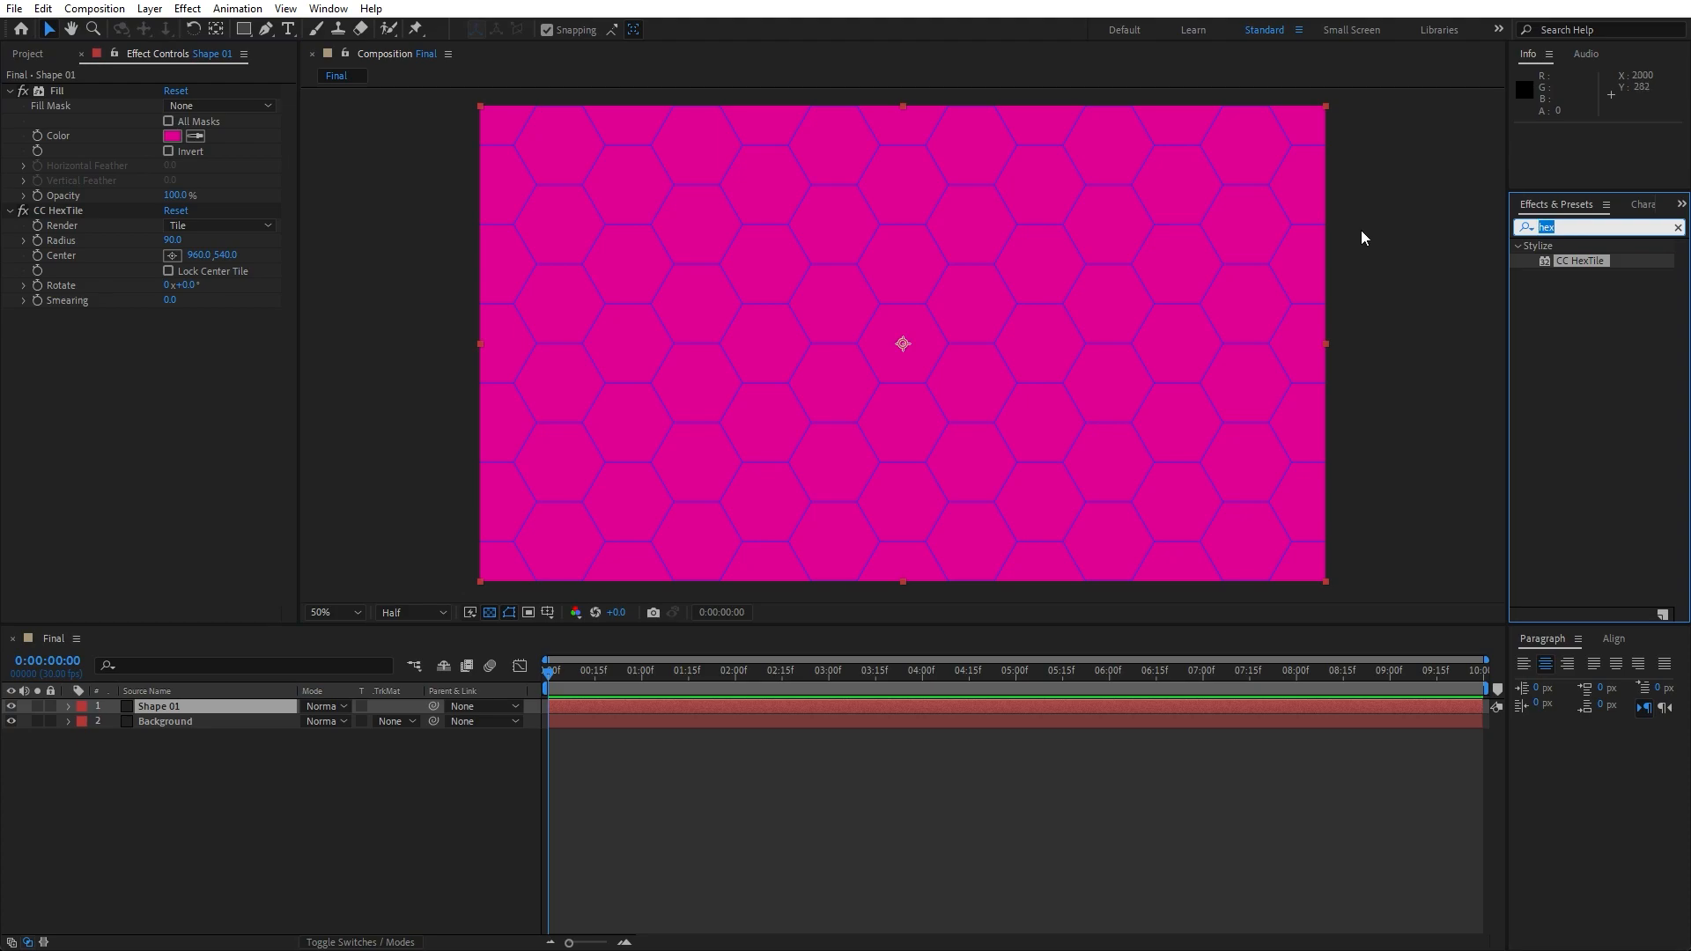
type("cc cy")
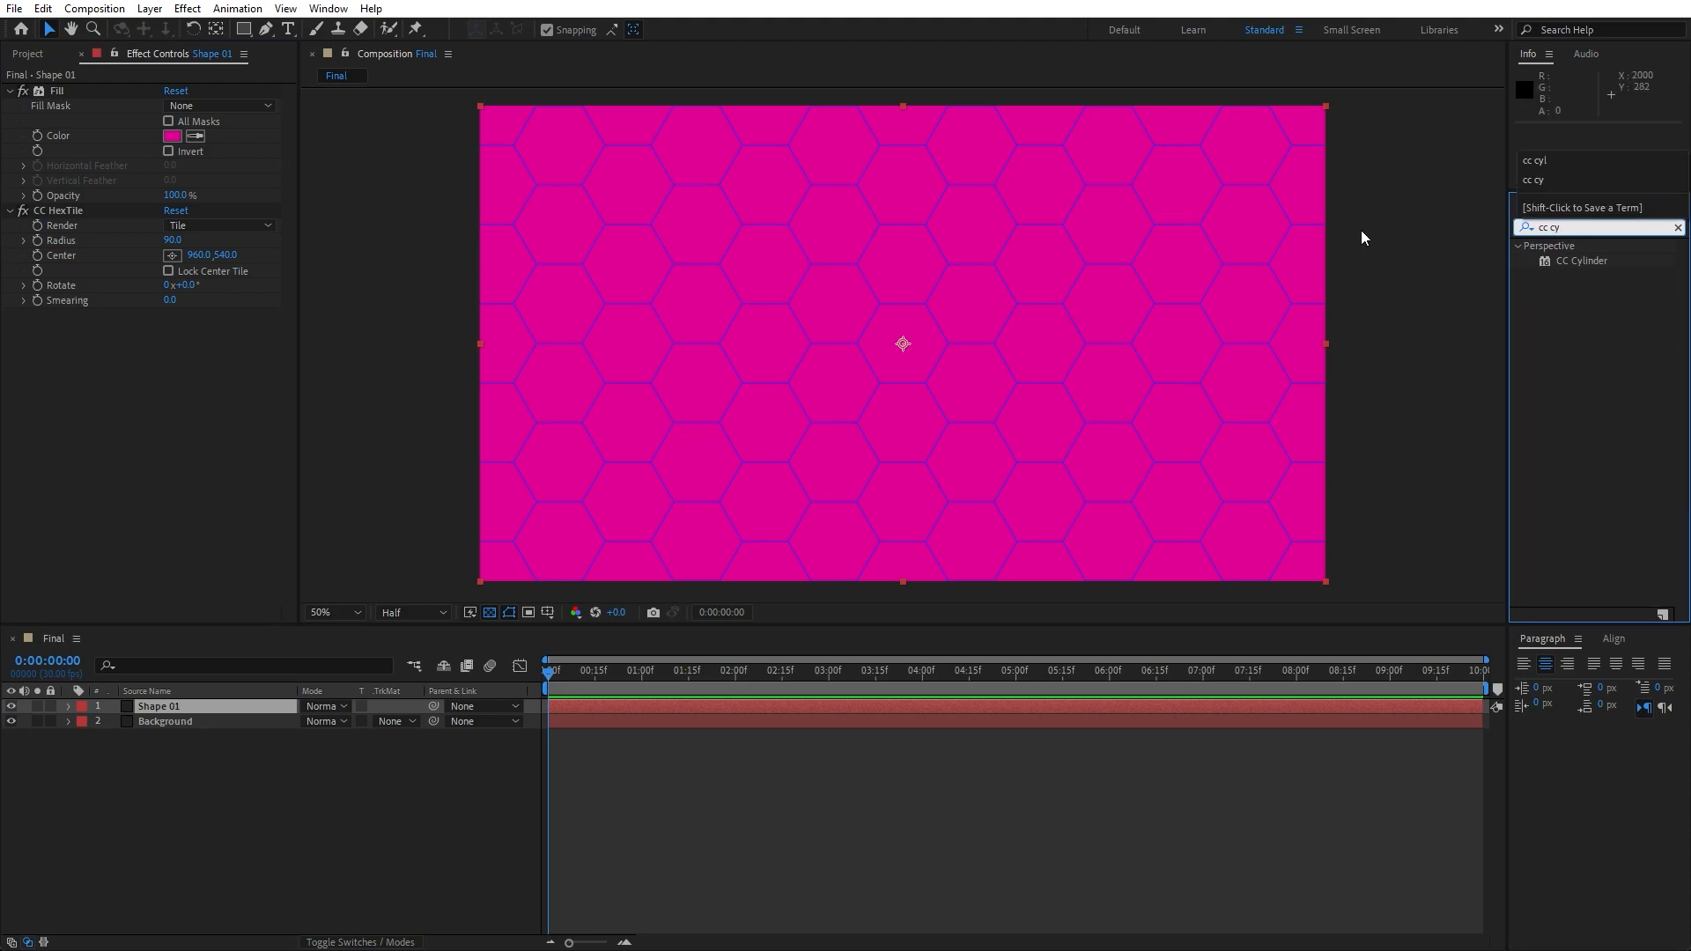
left_click_drag(1566, 263, 168, 706)
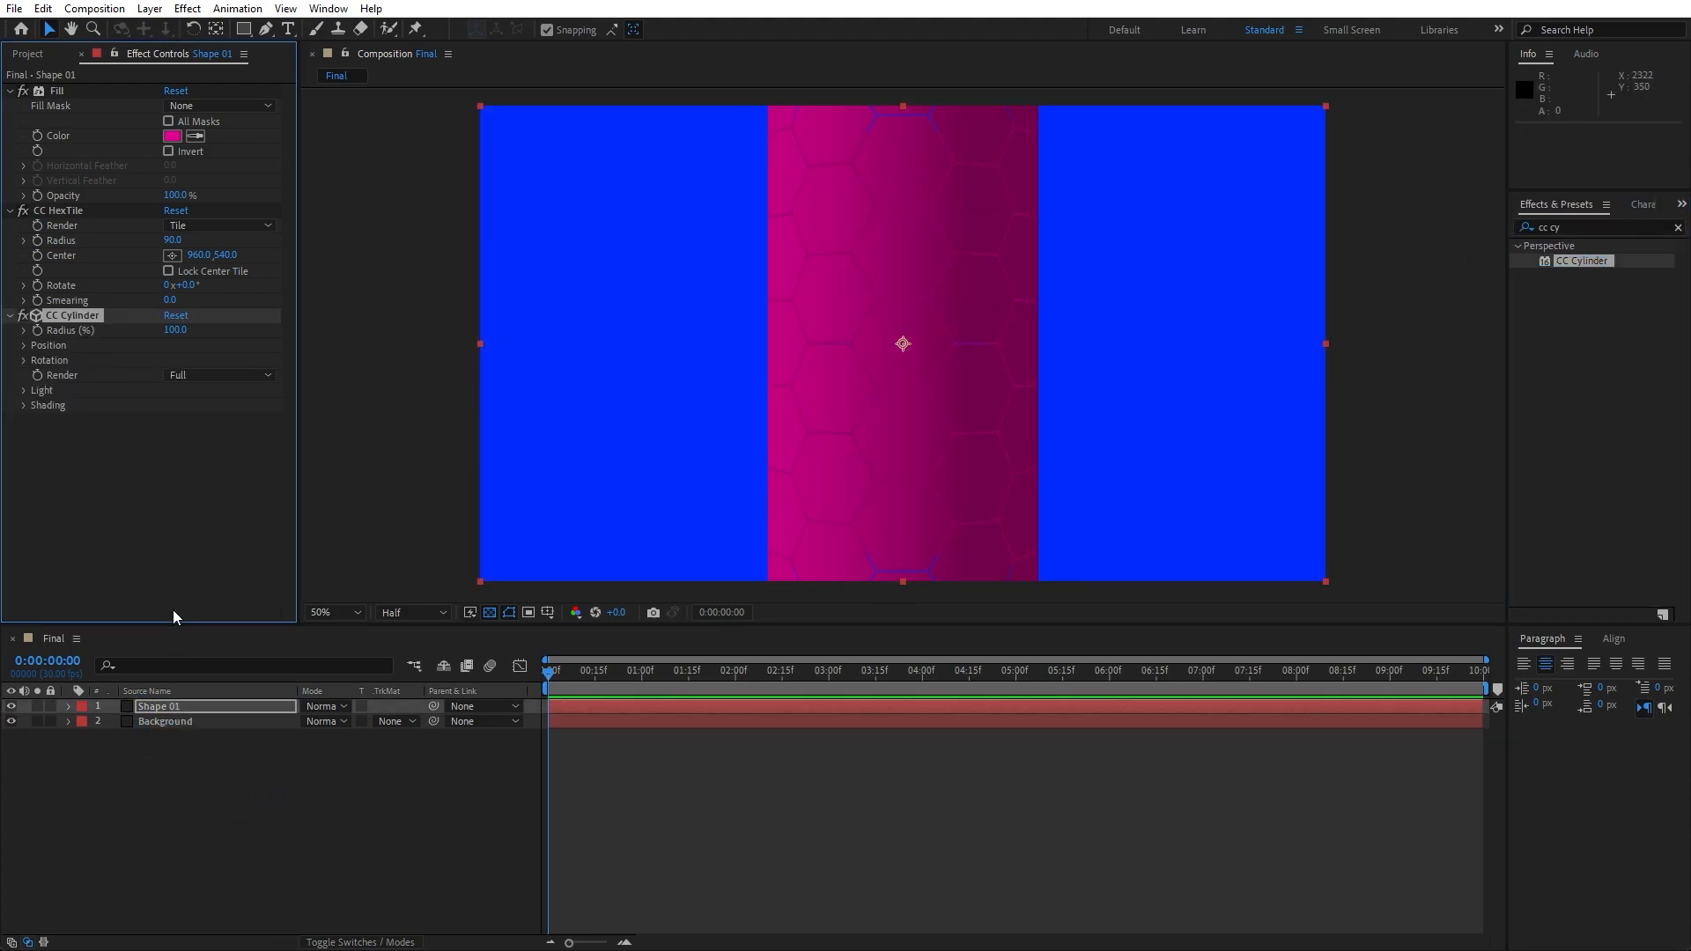
left_click(175, 331)
type("90")
left_click(176, 565)
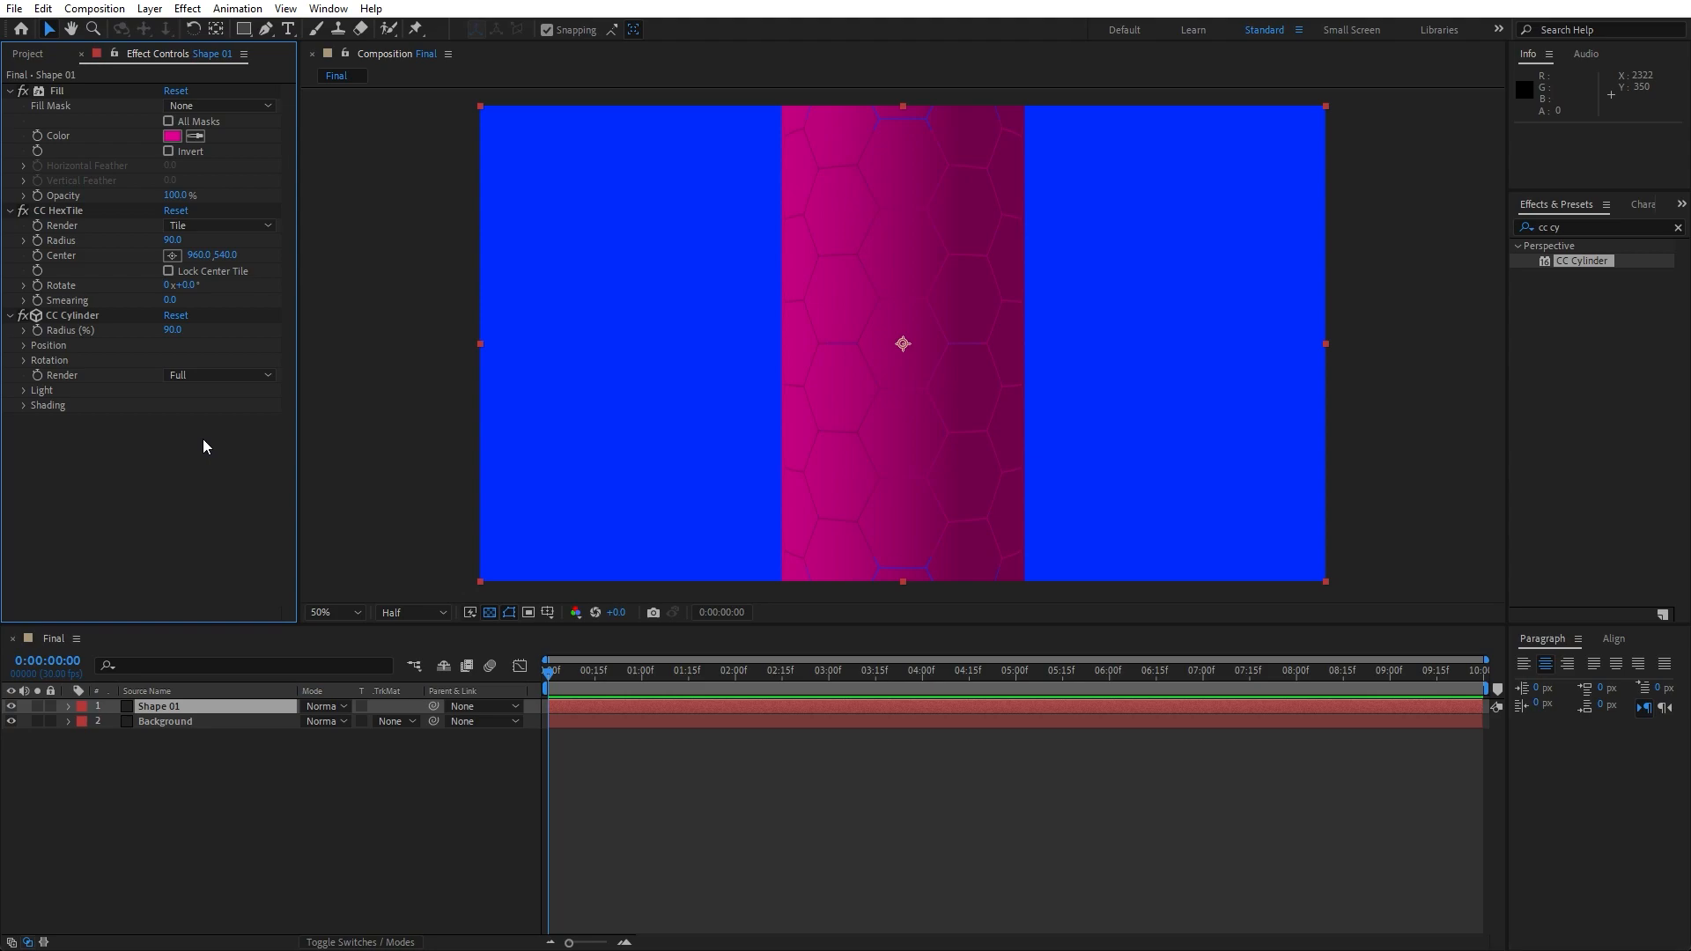
Set the CC HexTile radius on Shape 01 to 25
left_click(172, 240)
type("25")
left_click(140, 562)
Set the CC Cylinder's light intensity to 125 and its light height to 12
left_click(80, 315)
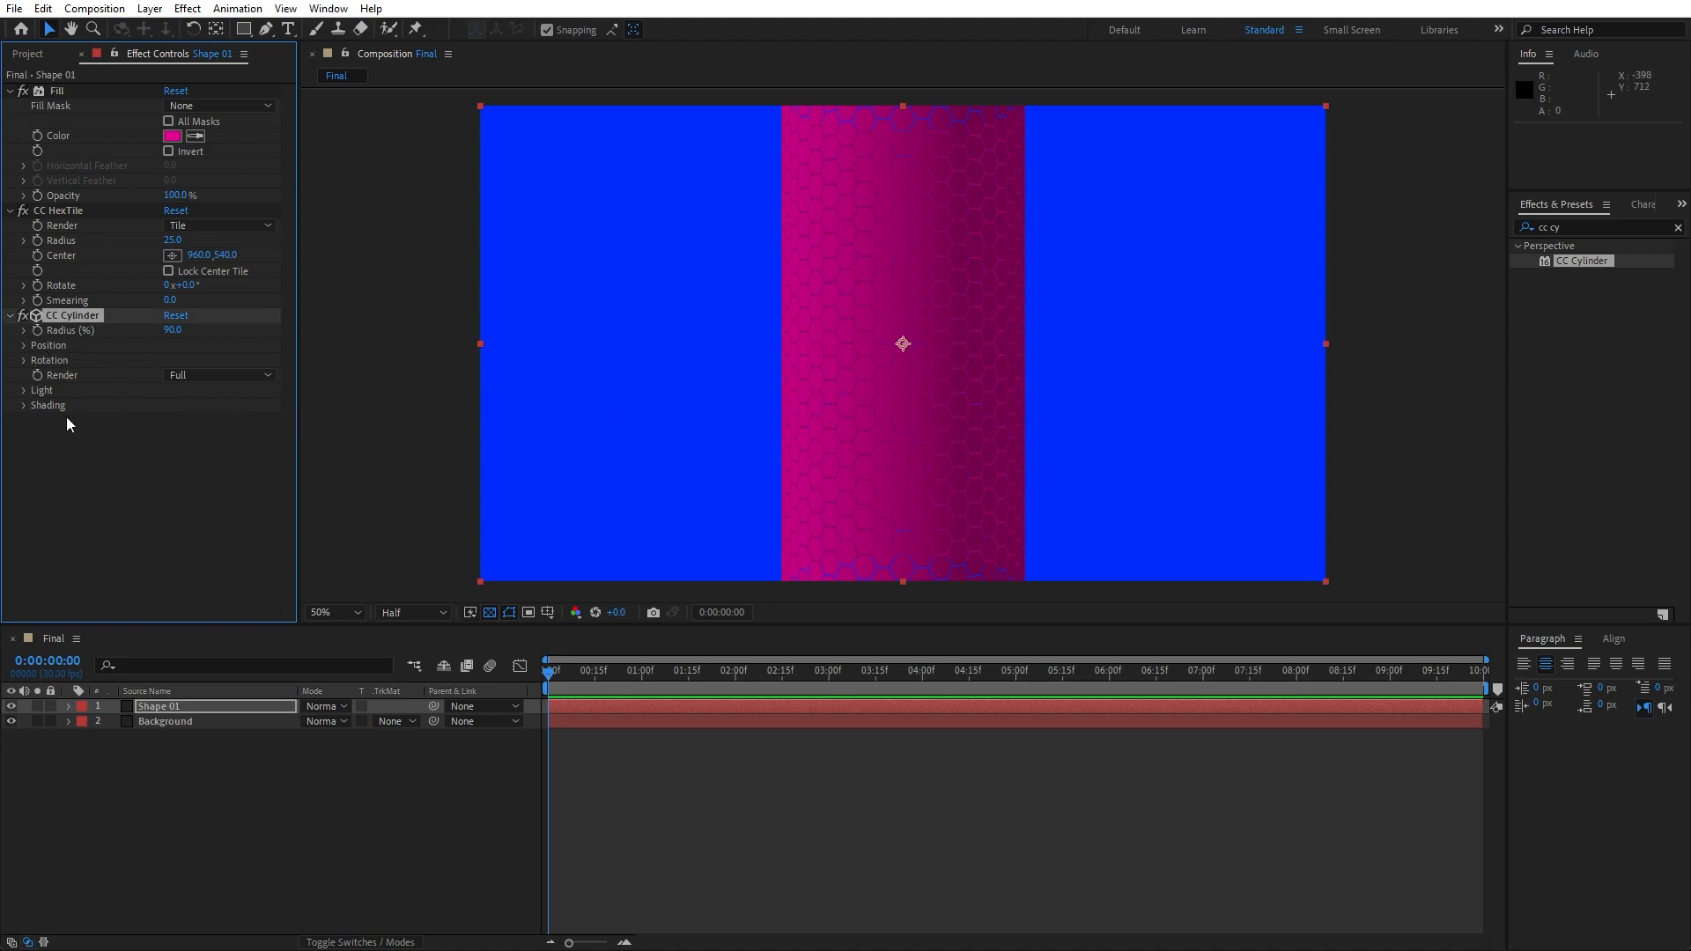
left_click(23, 390)
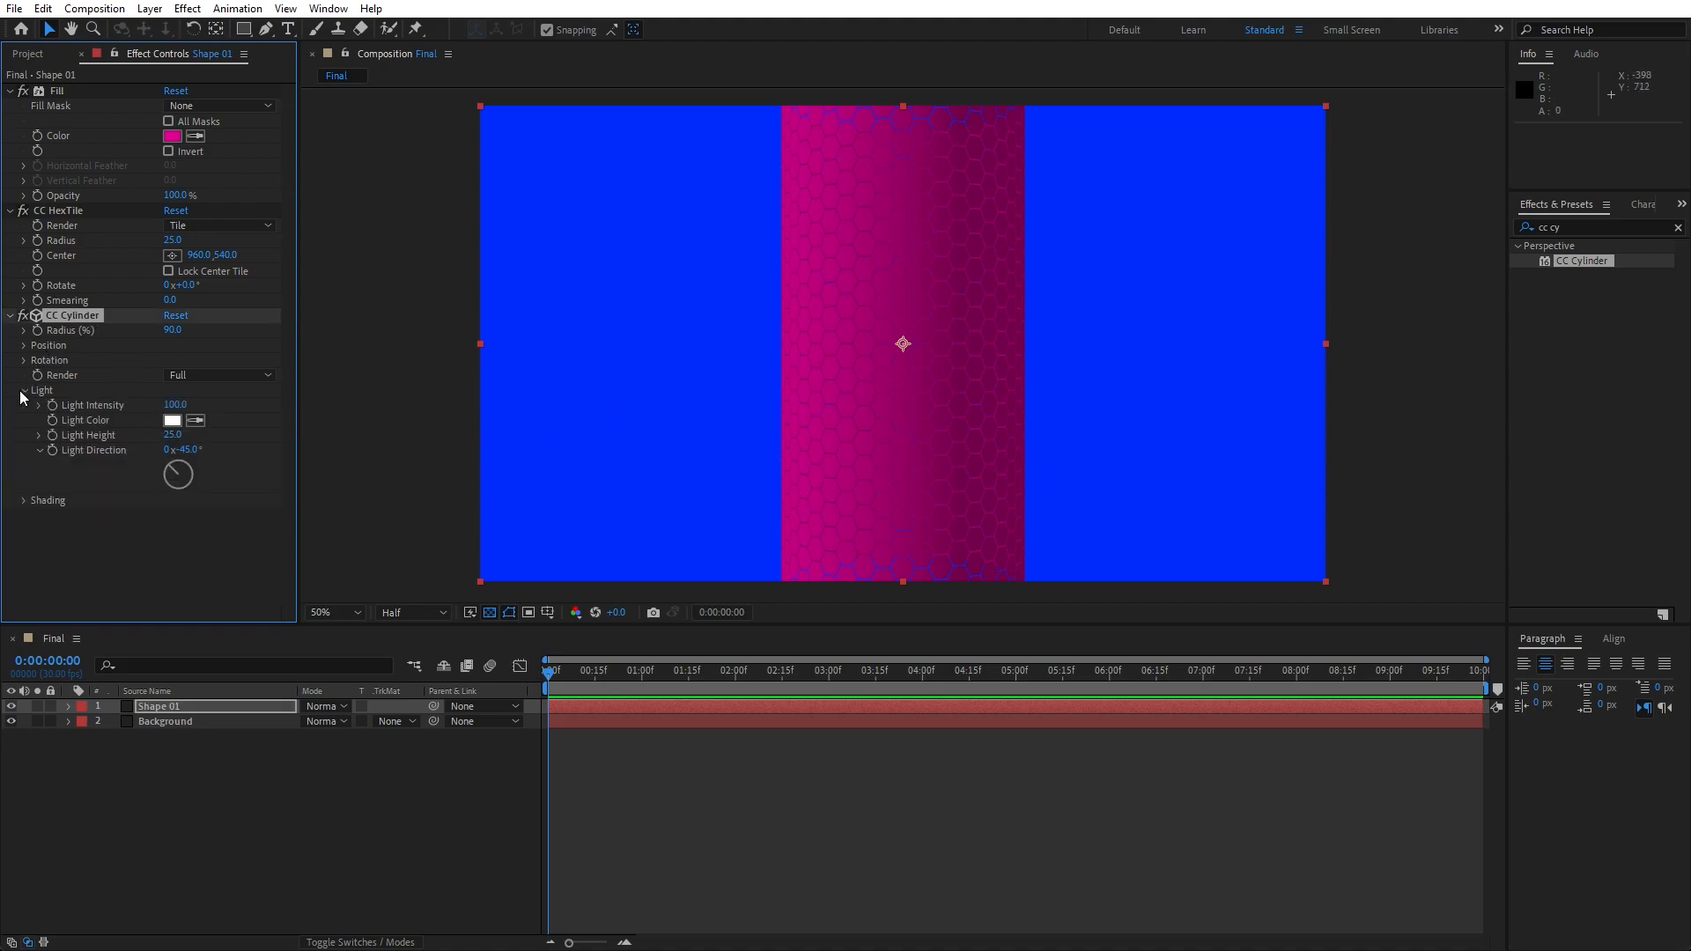
left_click(175, 405)
type("125")
left_click(174, 567)
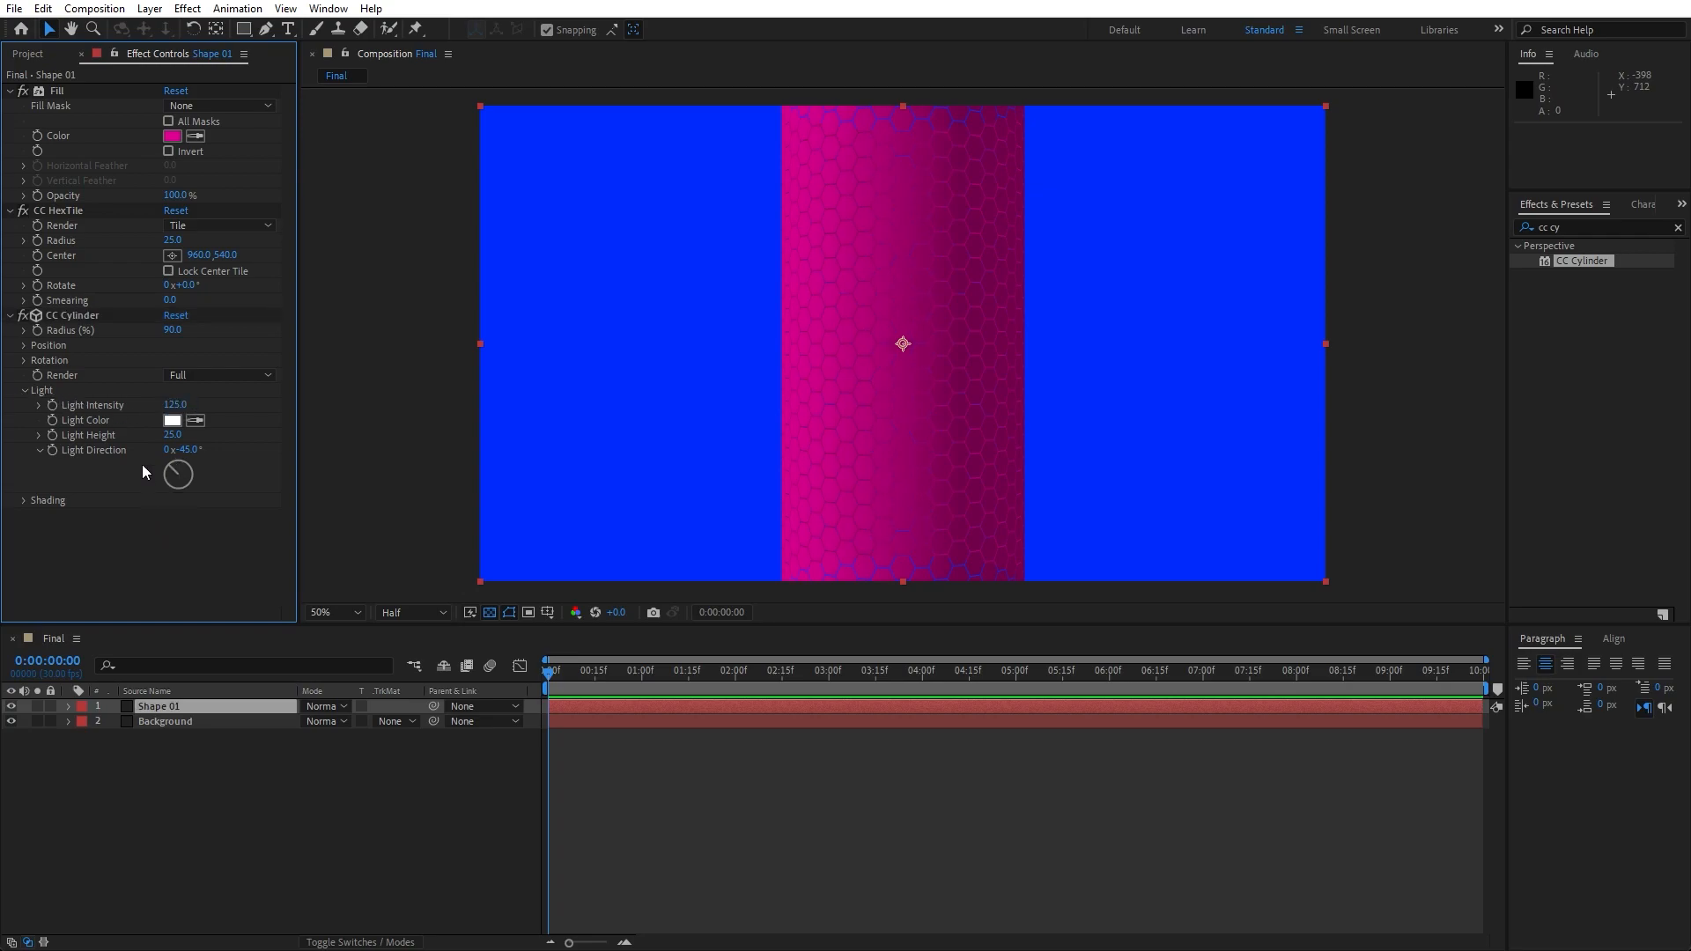
left_click(171, 438)
type("12")
left_click(132, 560)
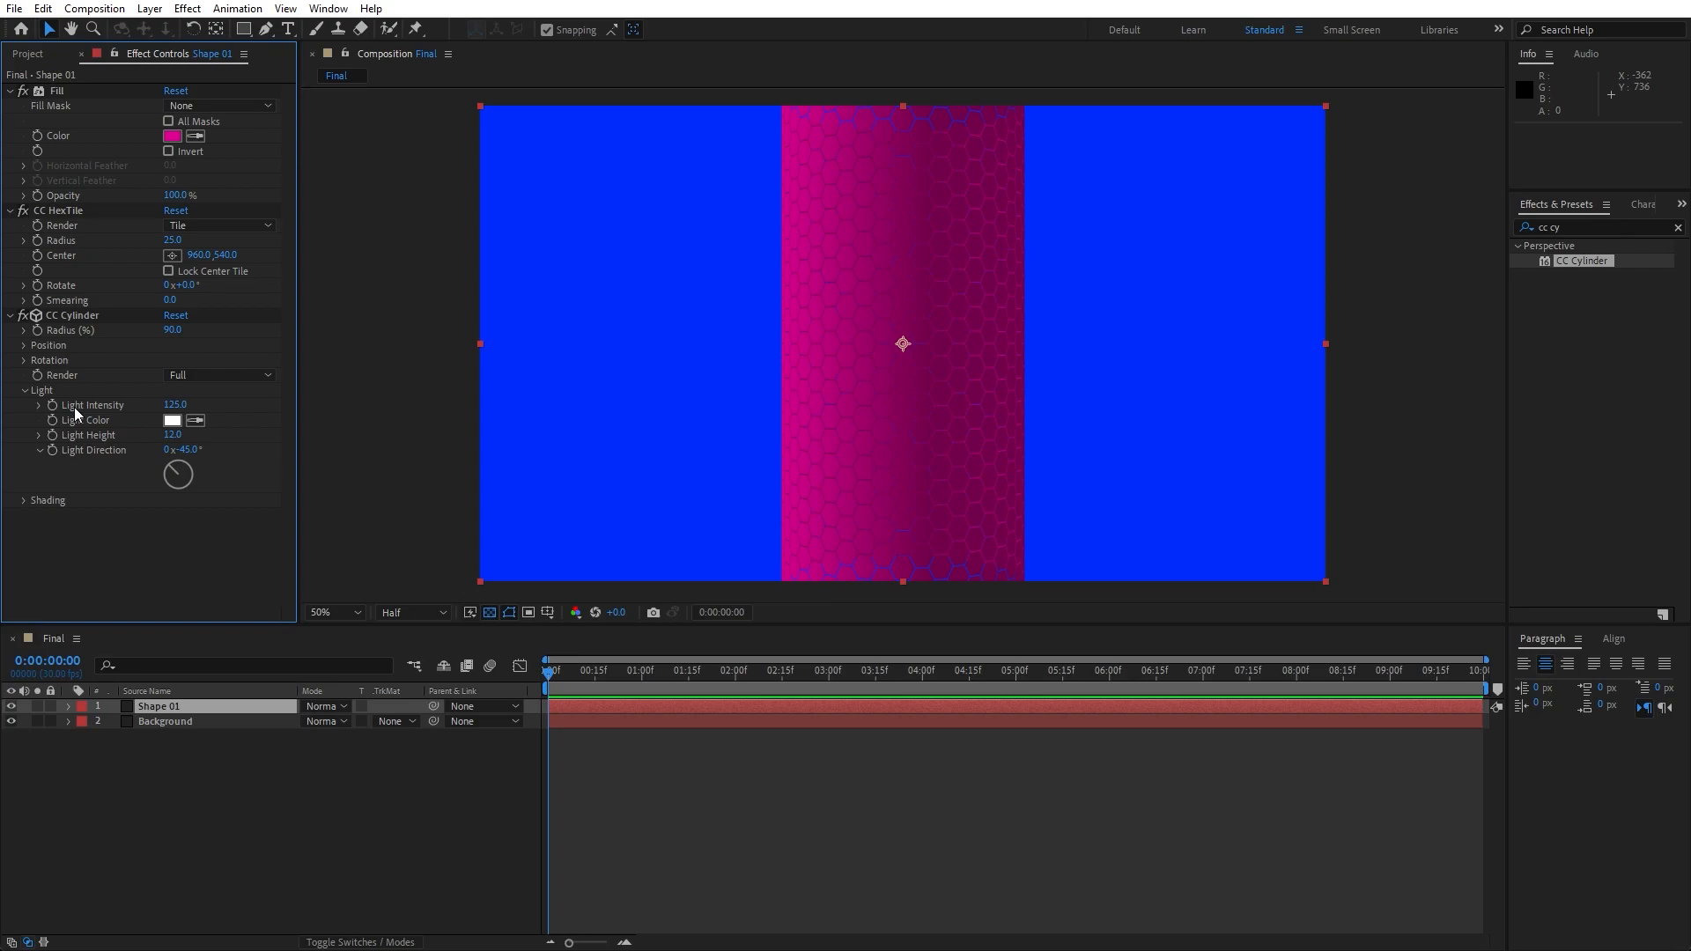
Apply a Drop Shadow effect to Shape 01 with a distance of 10 and a softness of 200
left_click(1606, 227)
type("drop s")
left_click_drag(1541, 264, 177, 712)
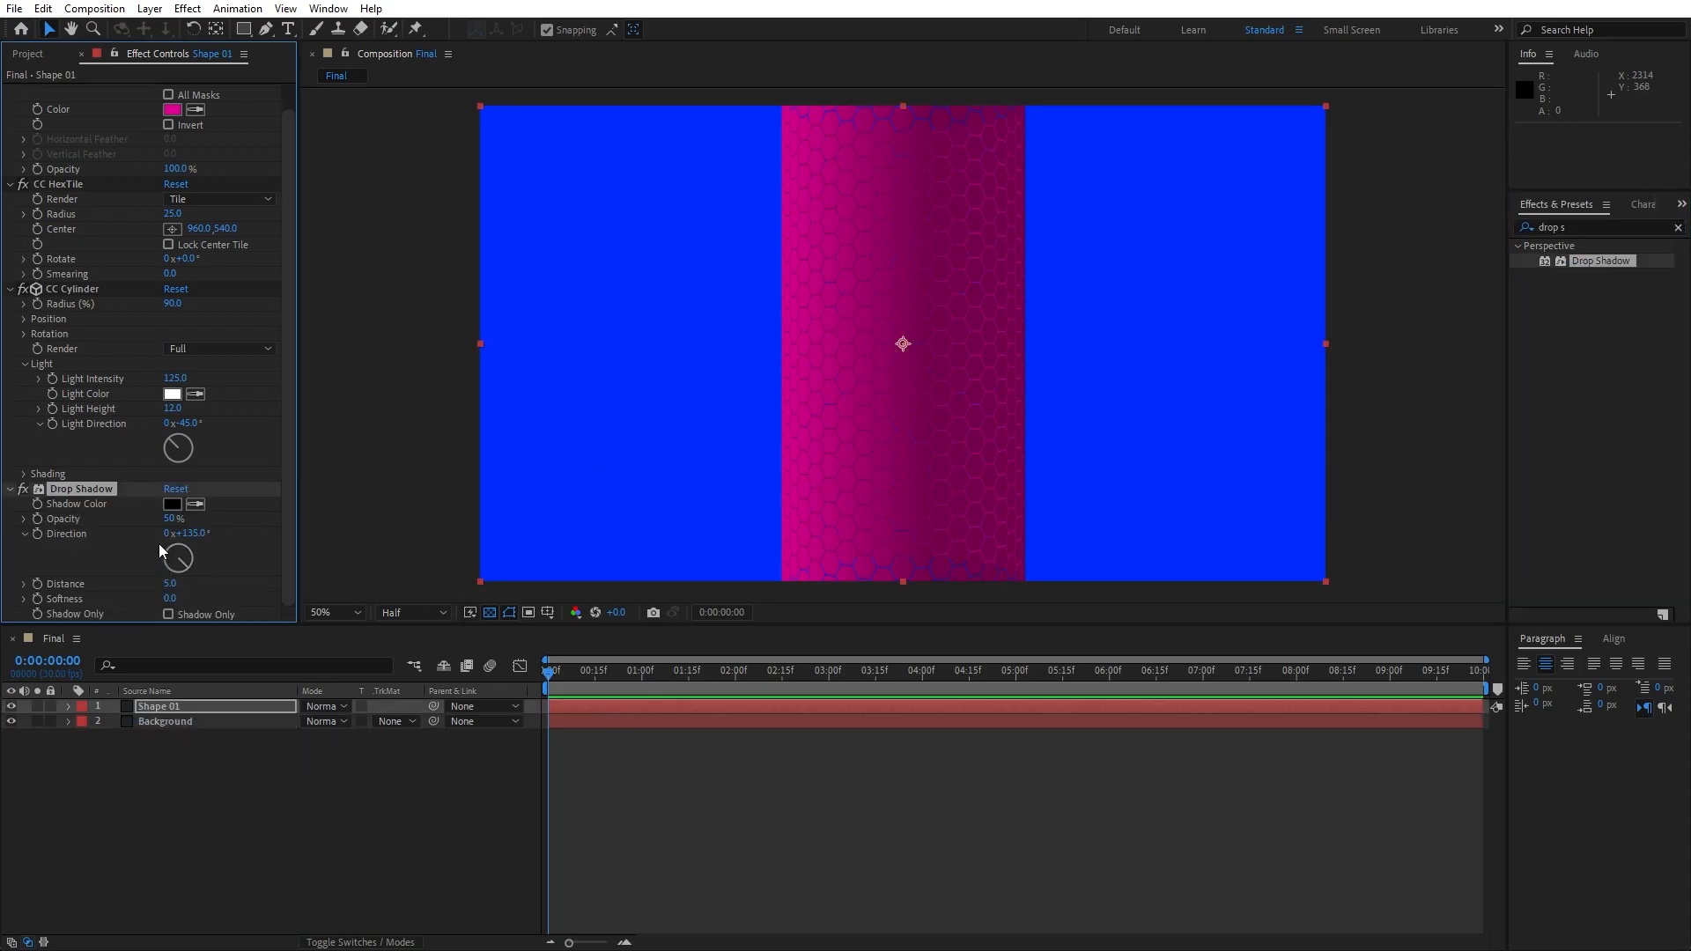
left_click(171, 585)
type("10")
key("Return")
left_click(169, 596)
type("200")
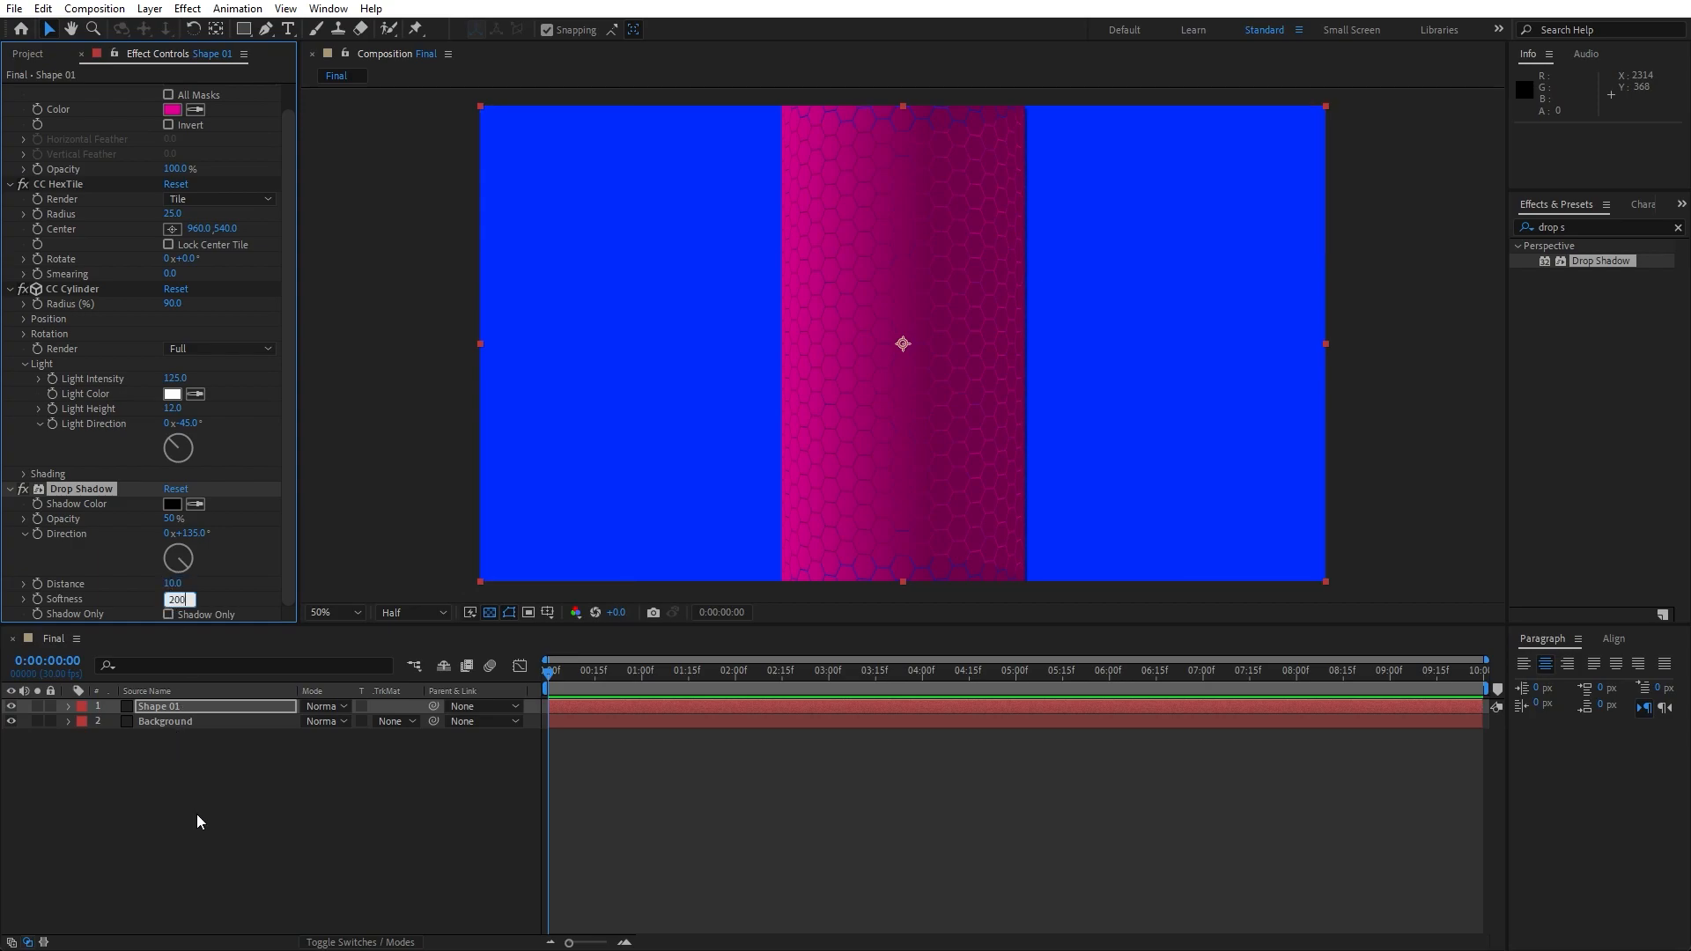
left_click(197, 816)
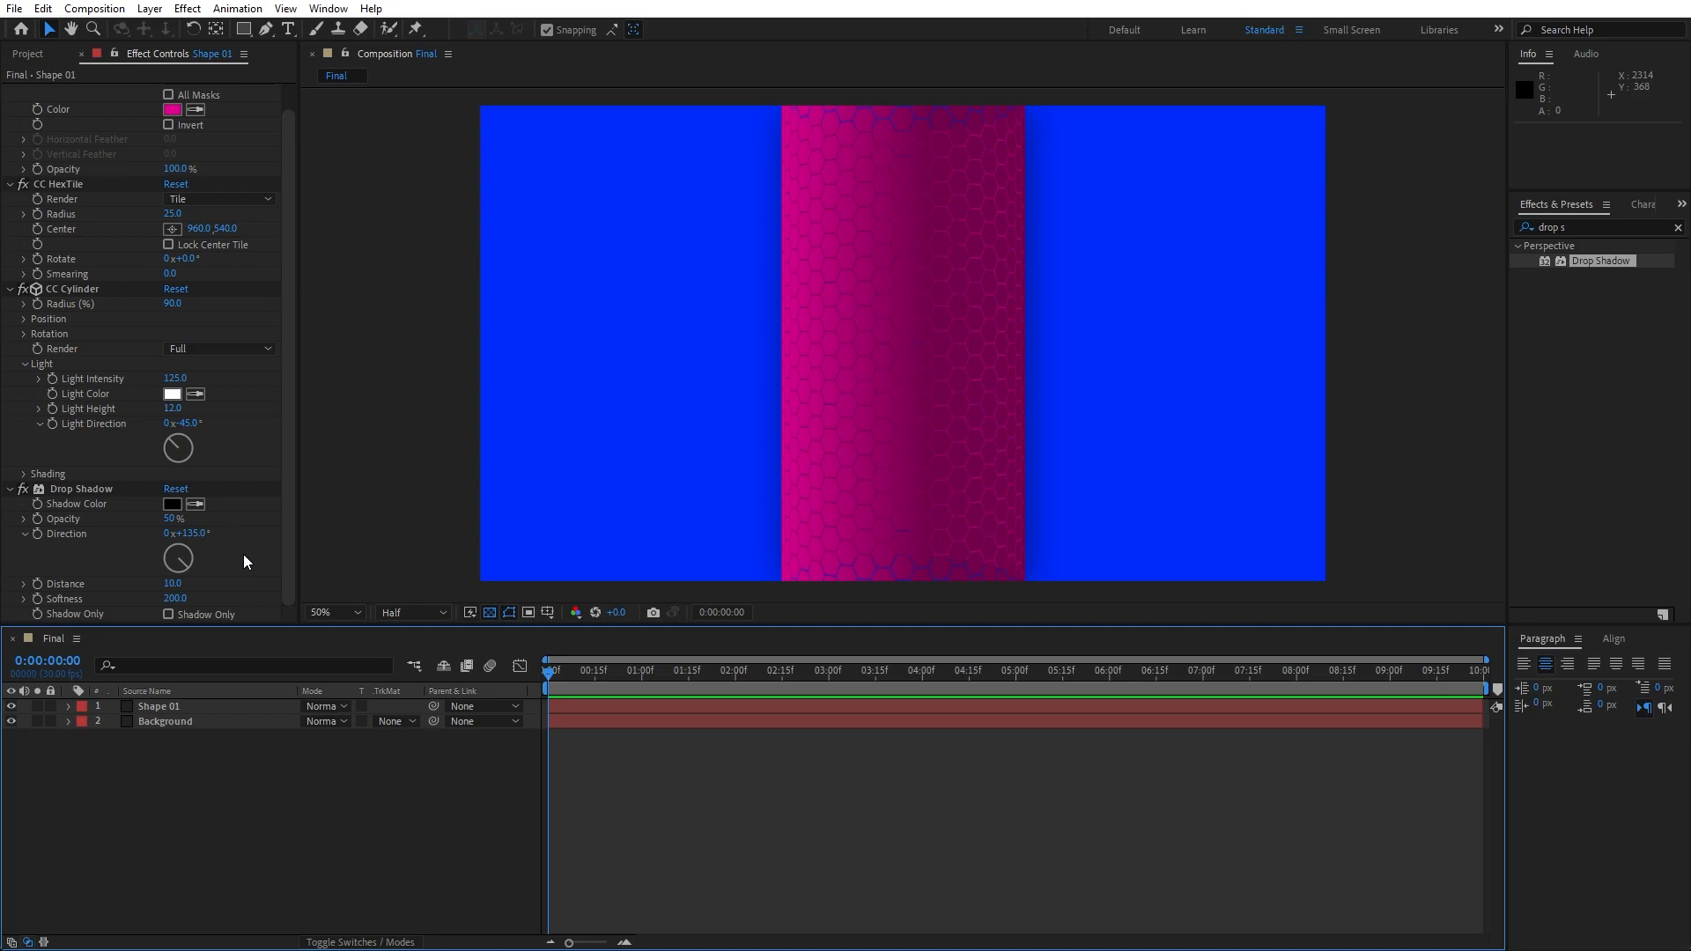
Animate the CC Cylinder's Rotation Y from 0 at the start to one full revolution at 0:00:09:28 and preview it
left_click(24, 334)
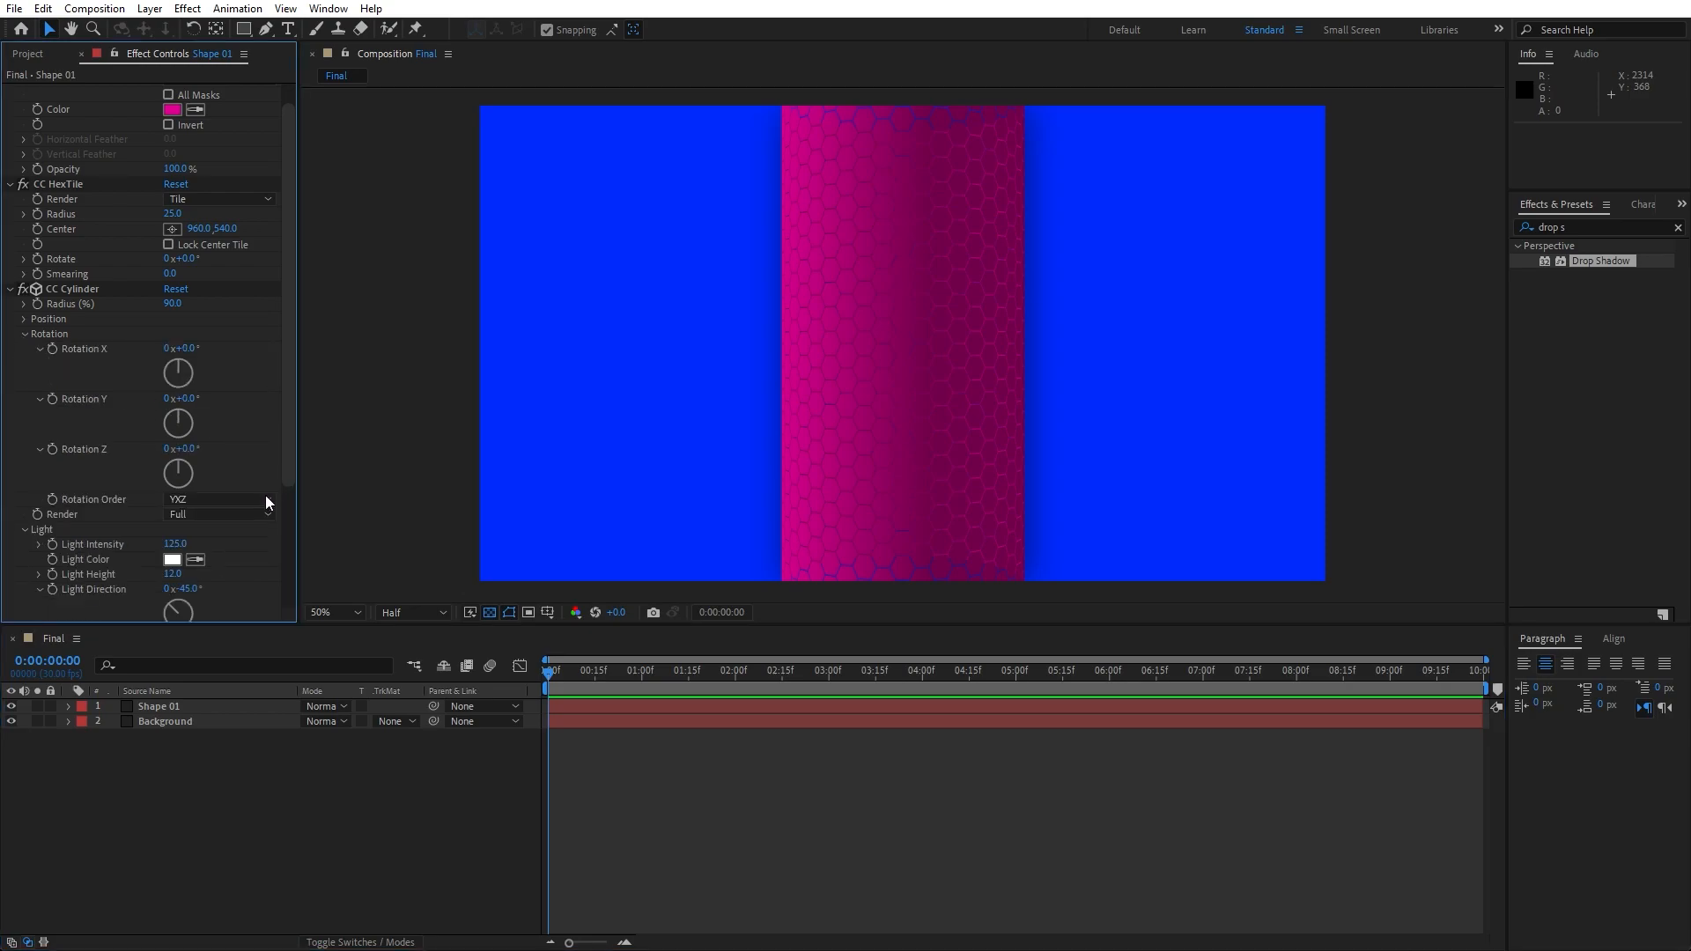
left_click(50, 399)
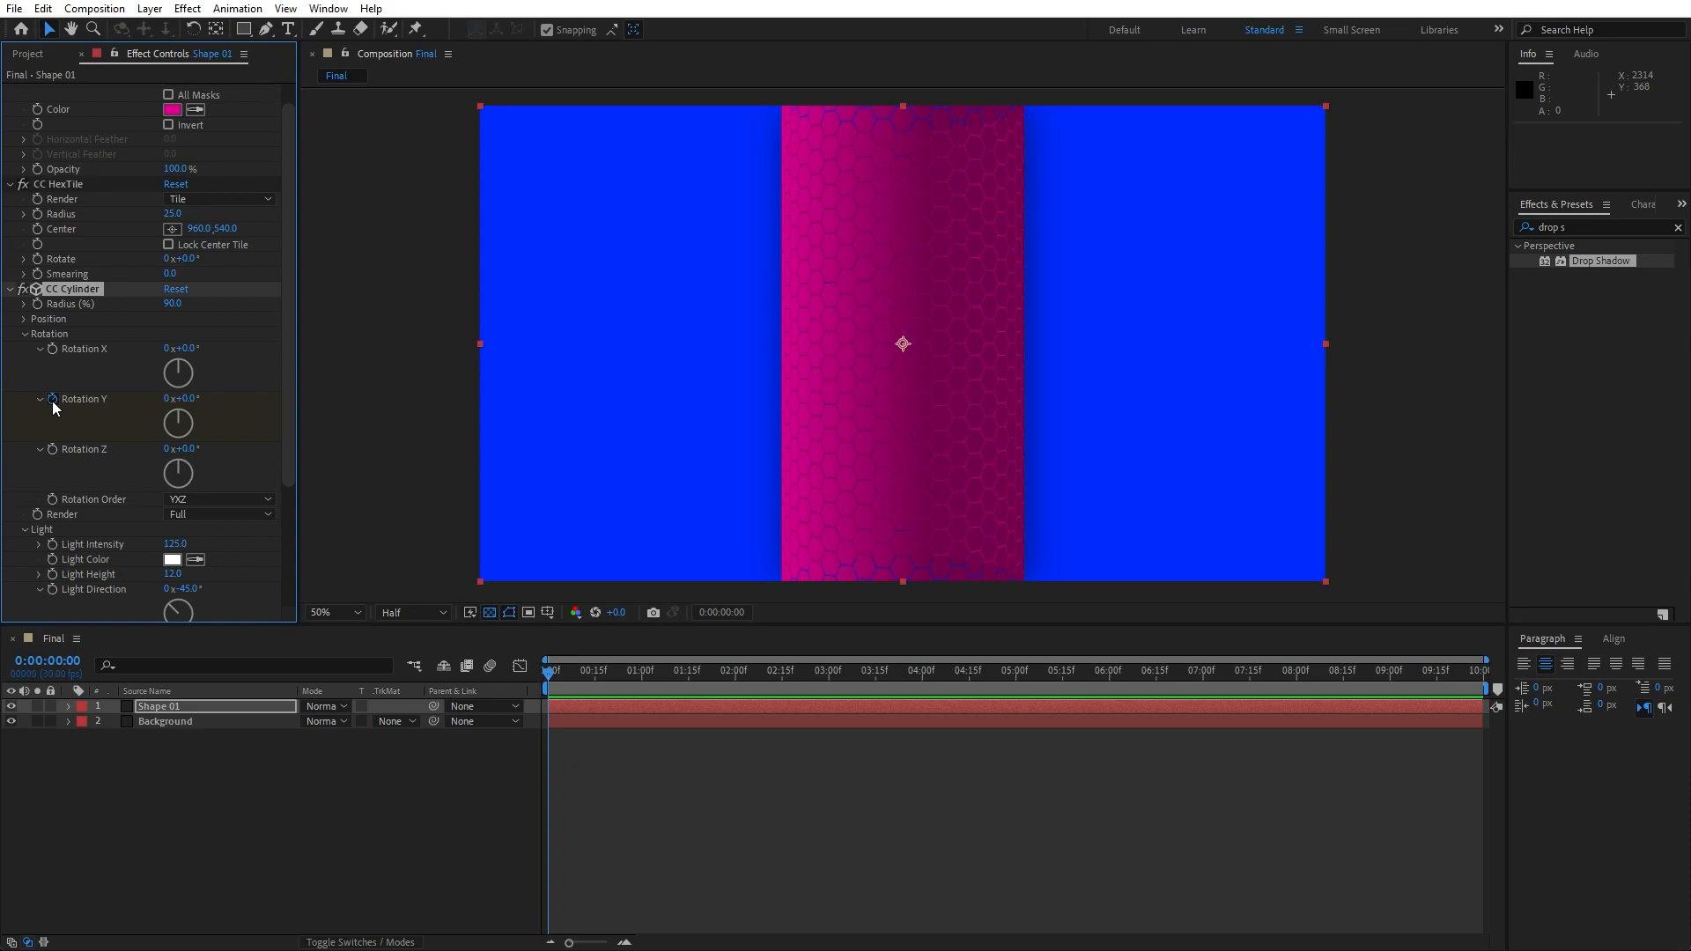
left_click_drag(548, 674, 1483, 685)
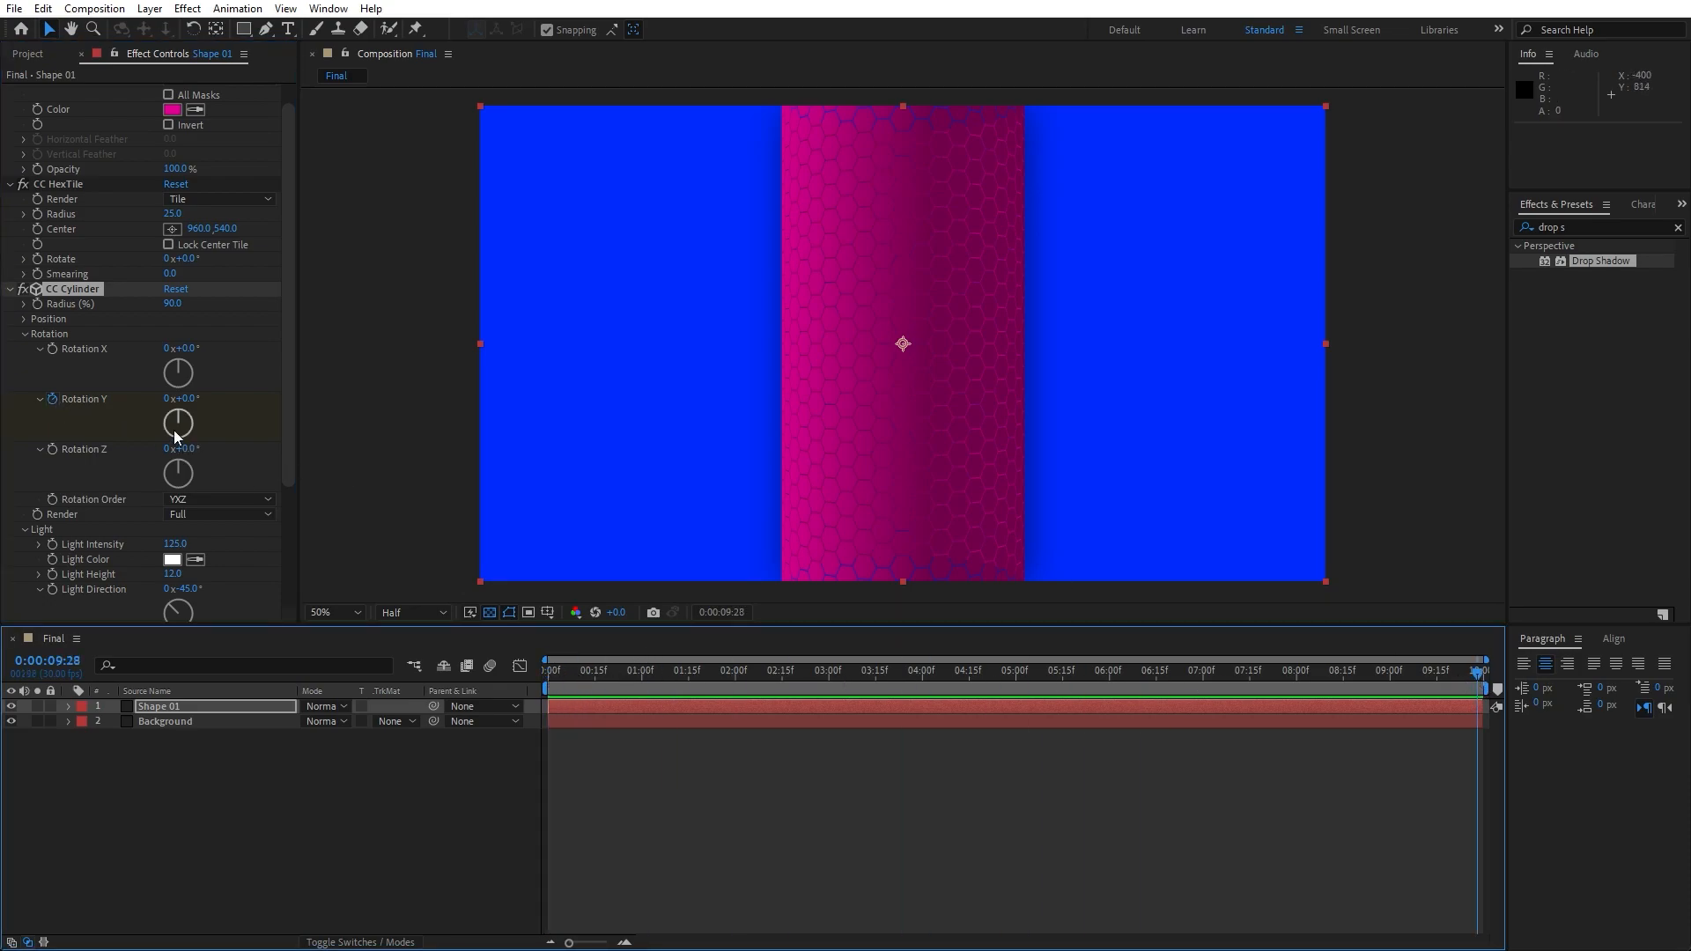
left_click(167, 398)
type("1")
left_click(230, 844)
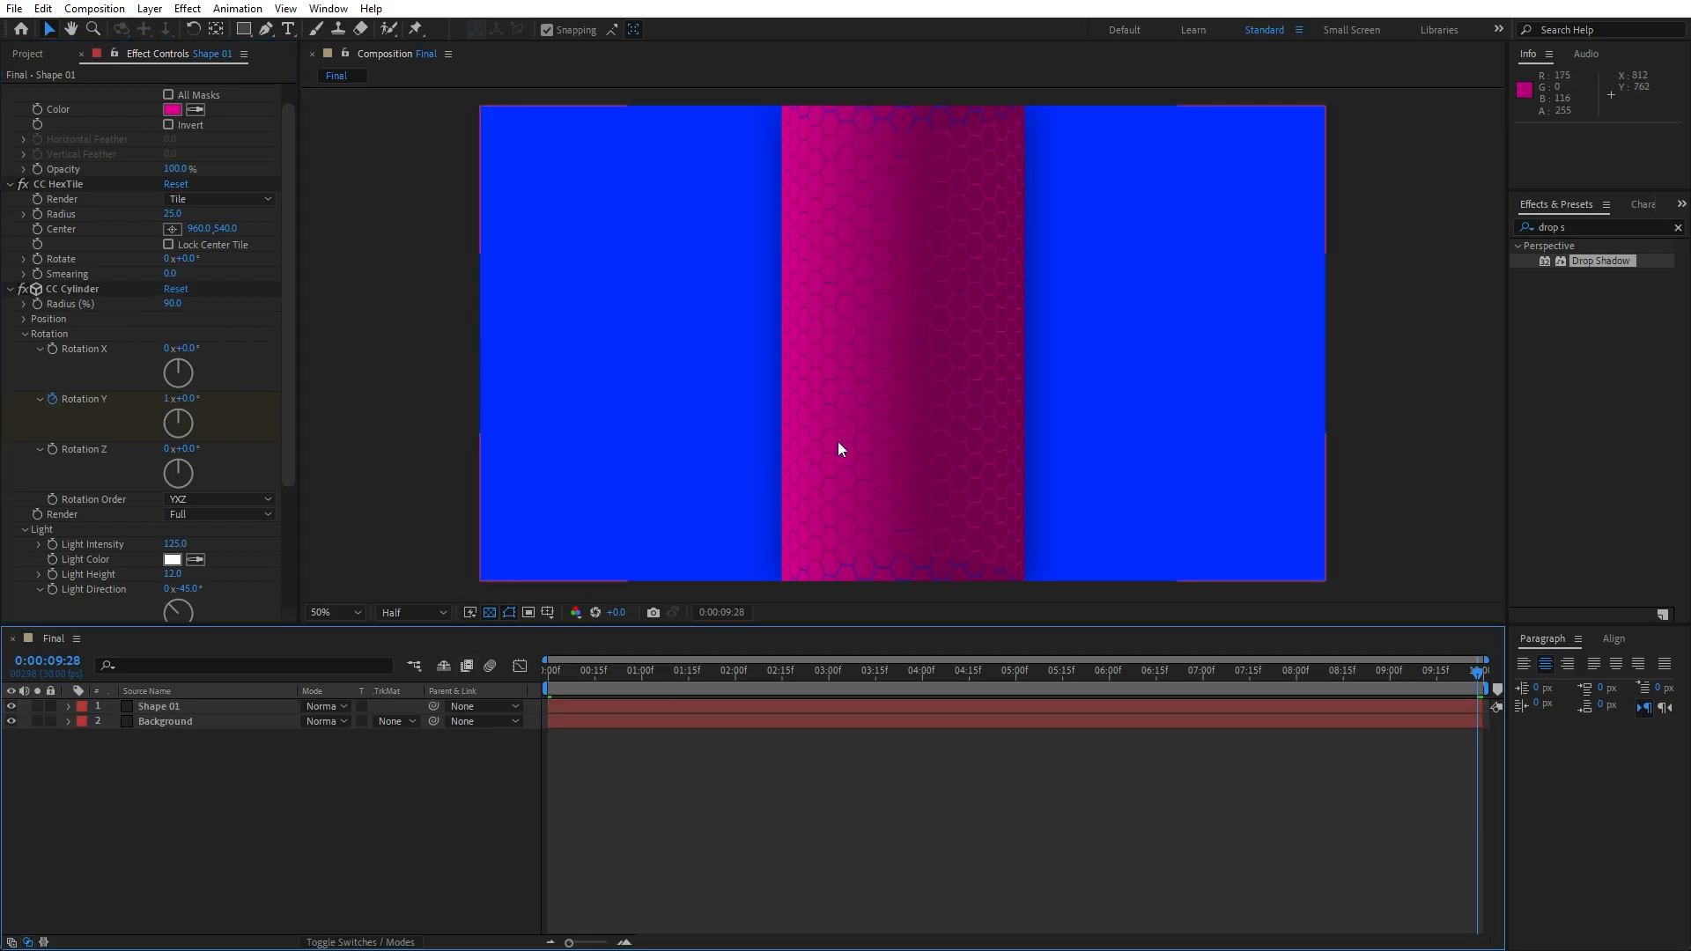
key("space")
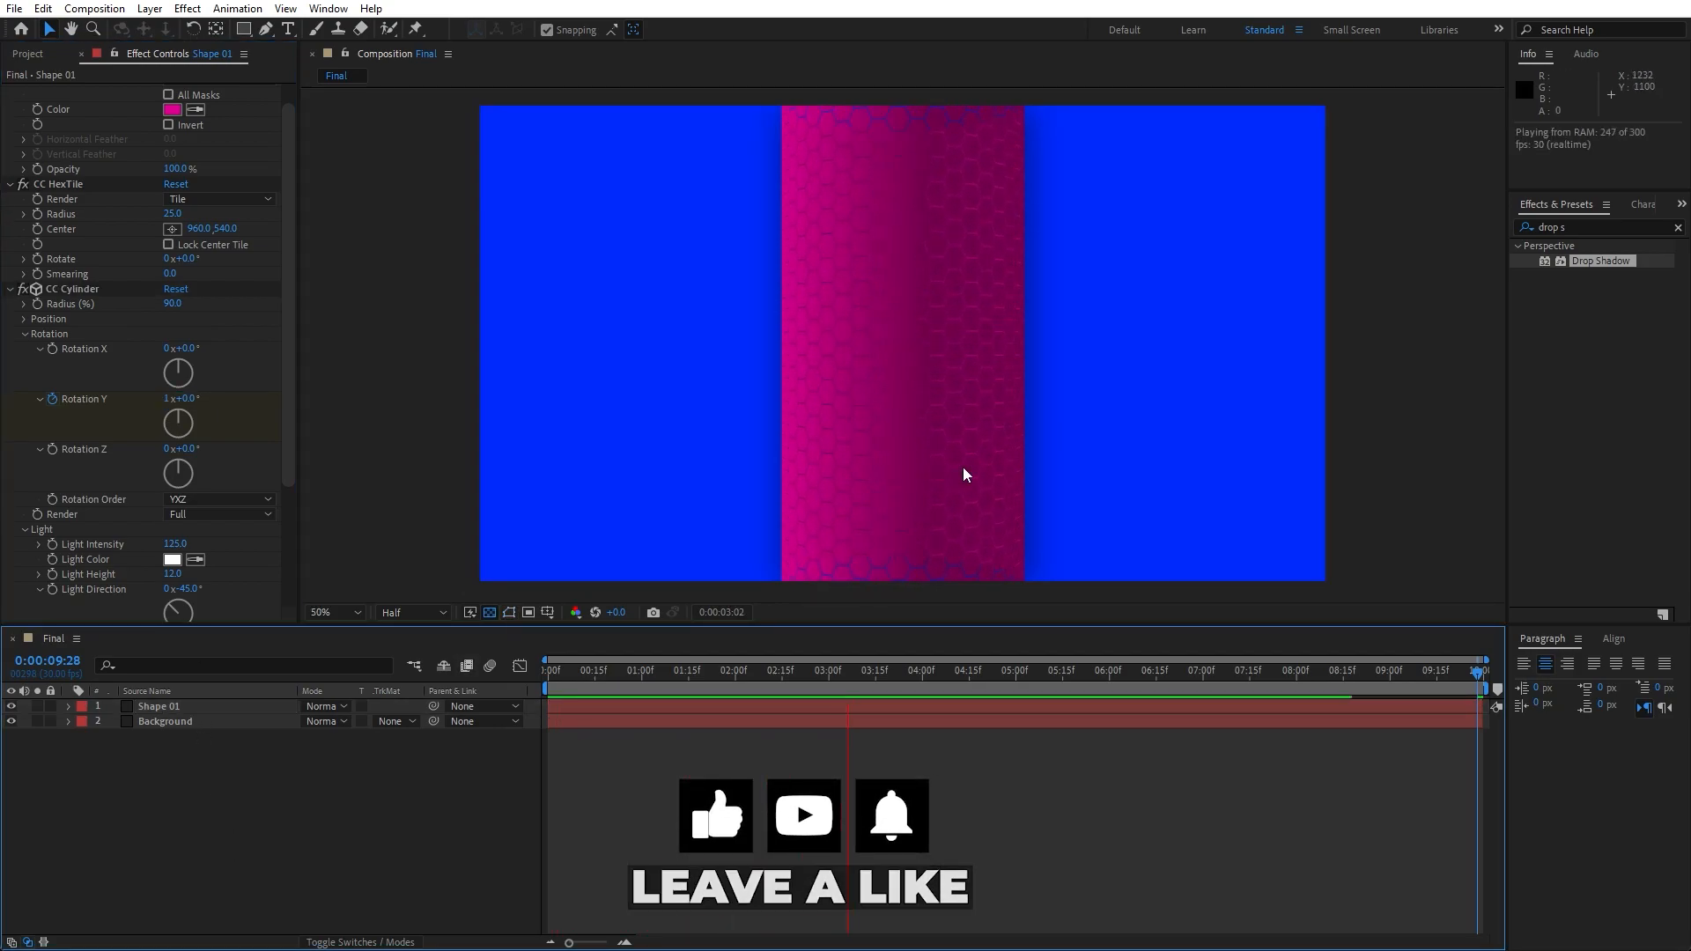
left_click(950, 674)
Collapse the Fill and CC HexTile settings and close Shape 01's effect controls
scroll(84, 220, "up", 1)
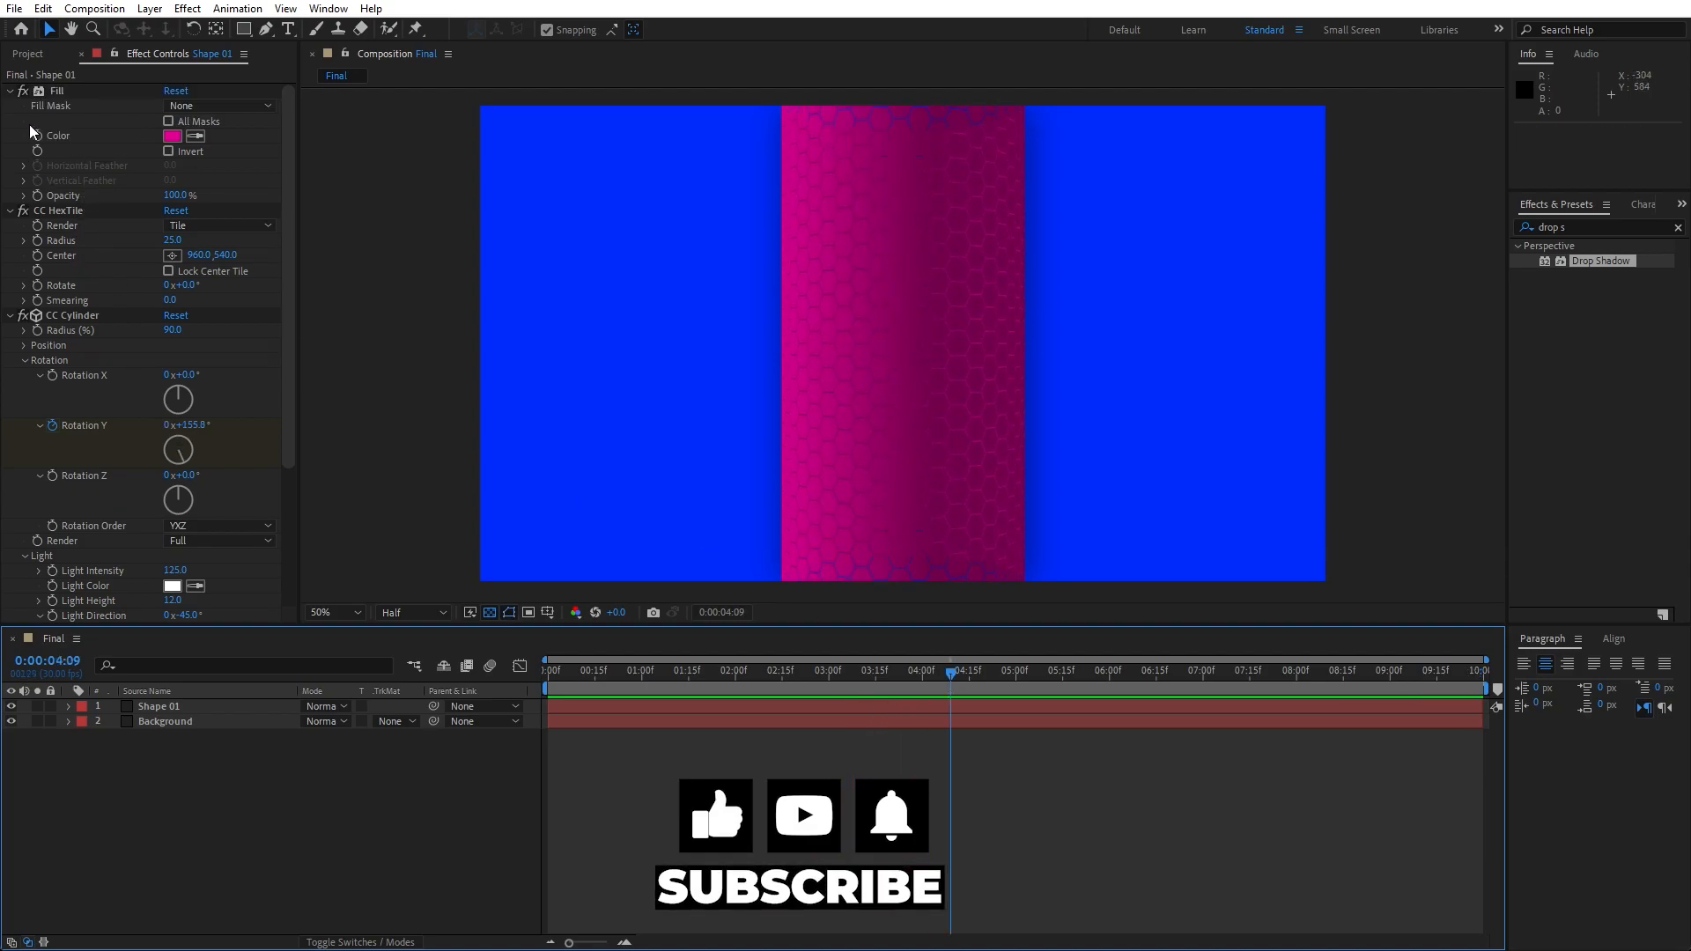
left_click(10, 90)
left_click(10, 106)
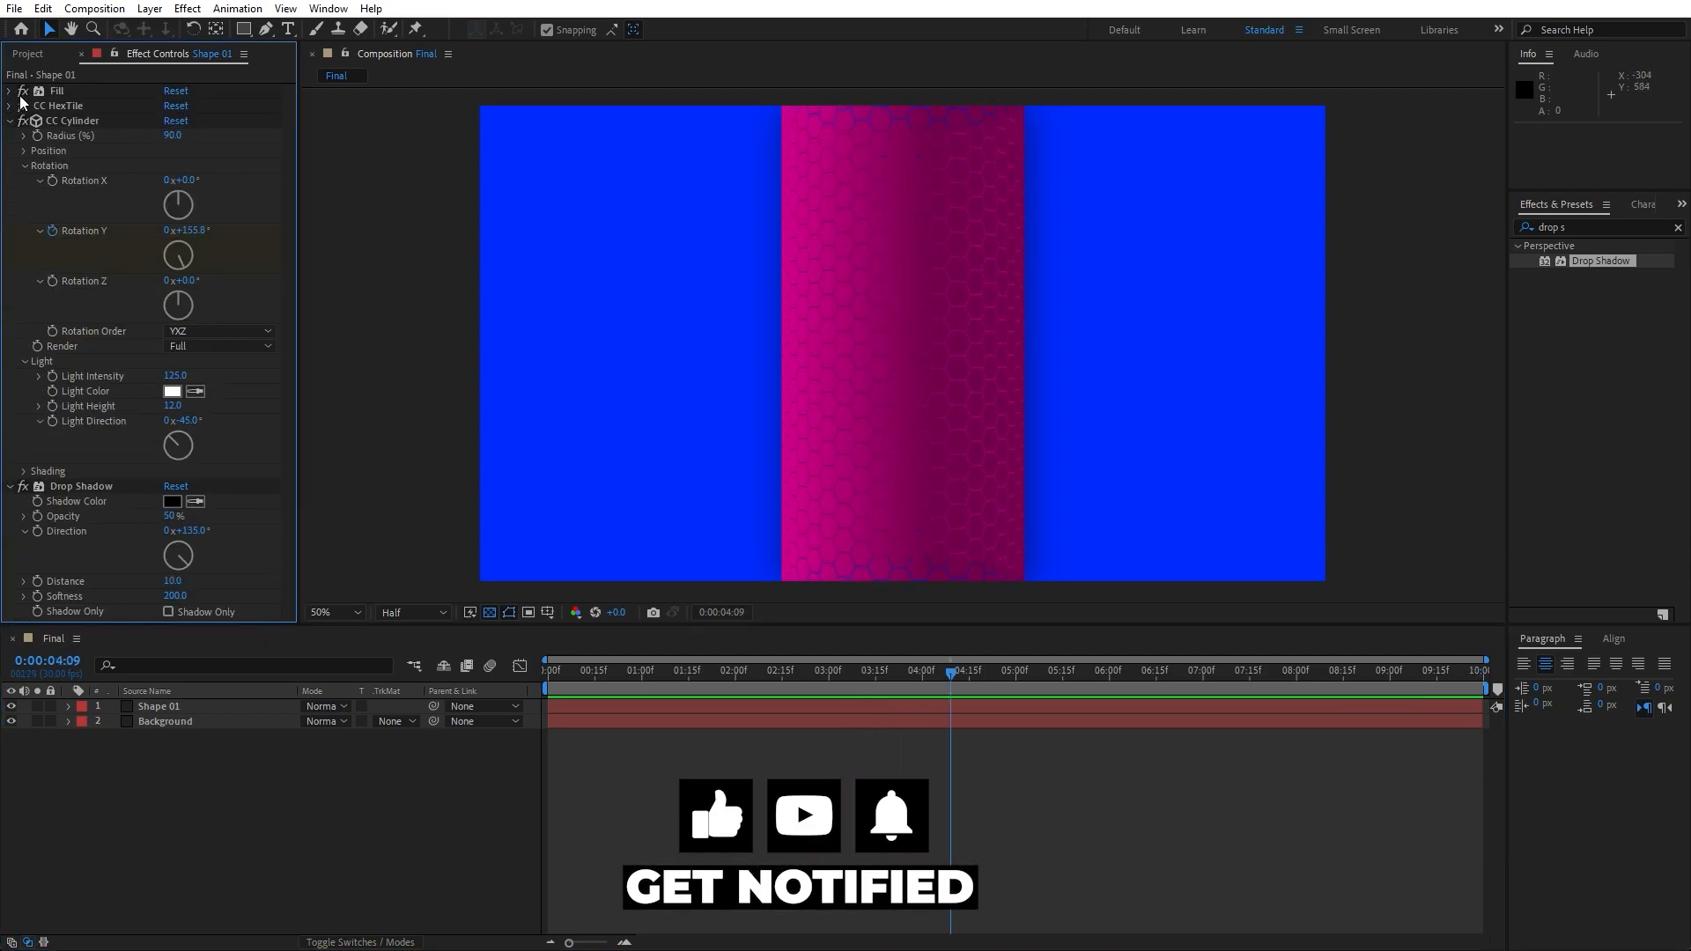
left_click(83, 54)
Duplicate the Shape 01 layer and set the copy's X position to 1351
left_click(174, 719)
left_click(176, 708)
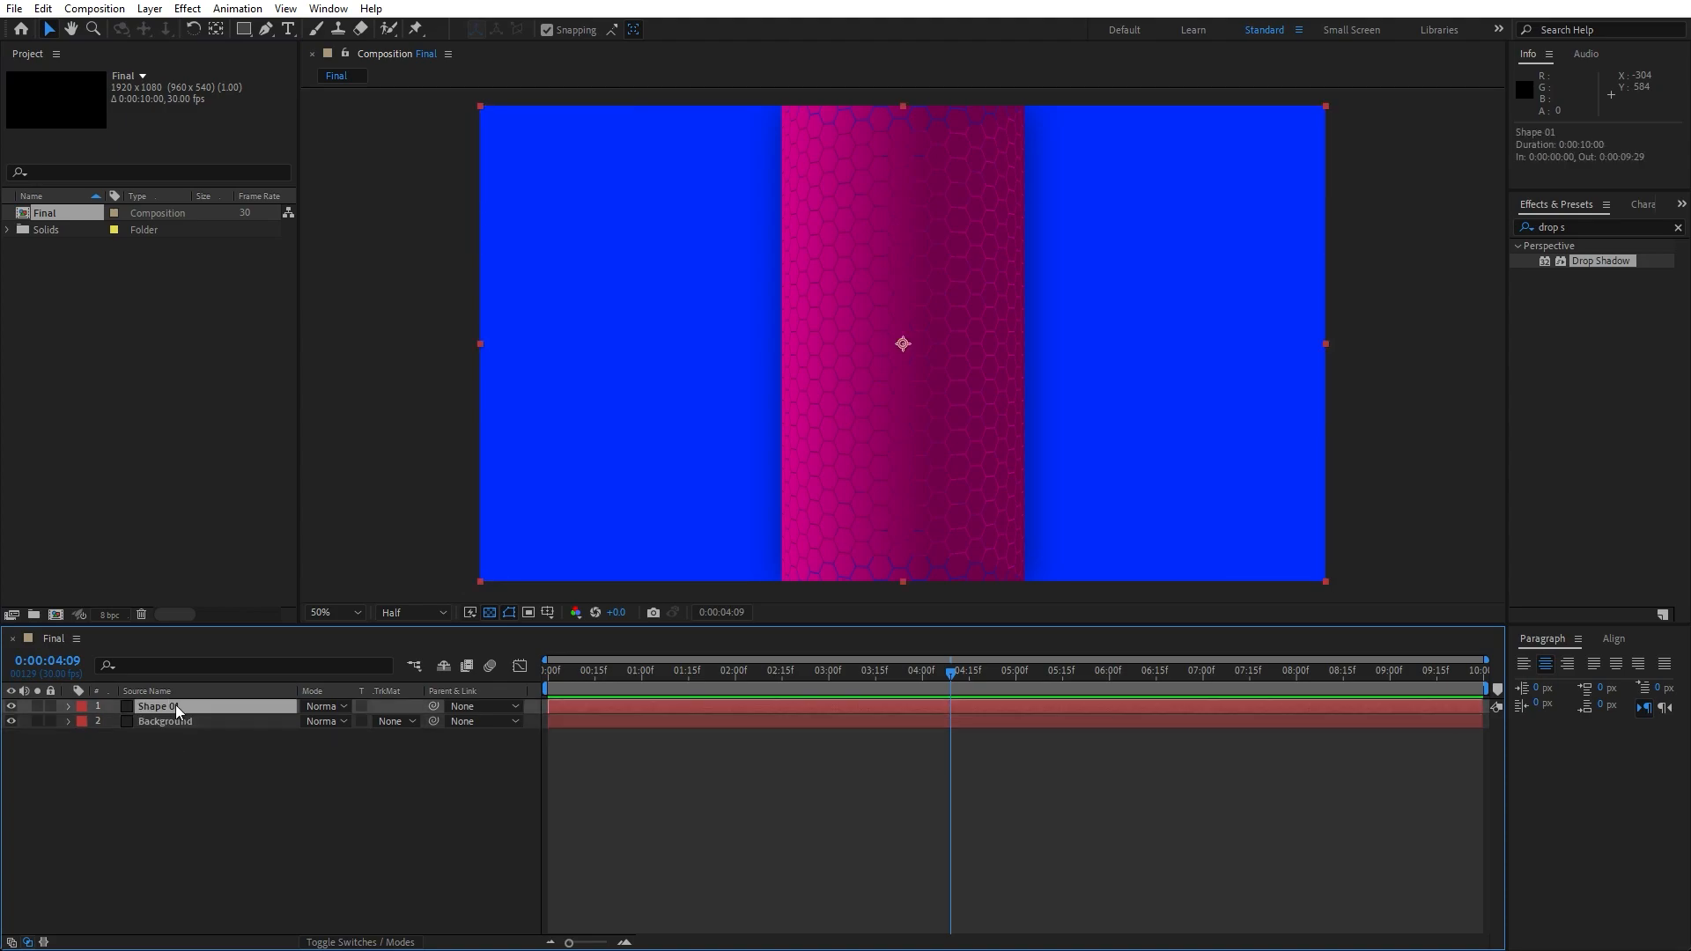
key("ctrl+d")
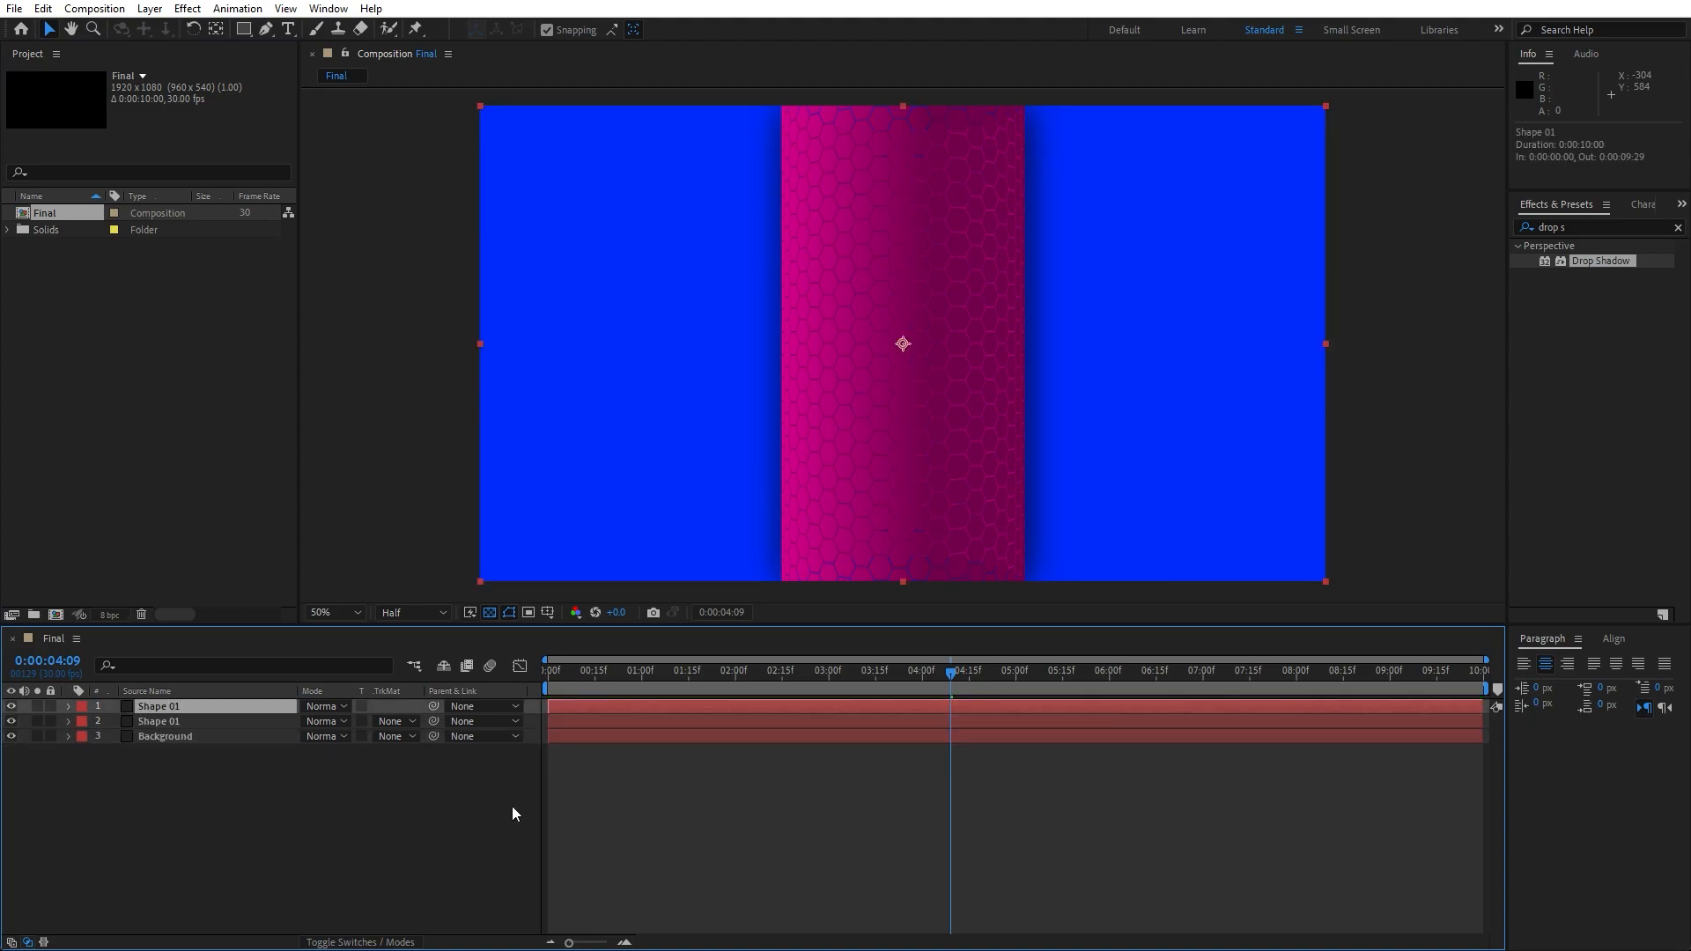
key("p")
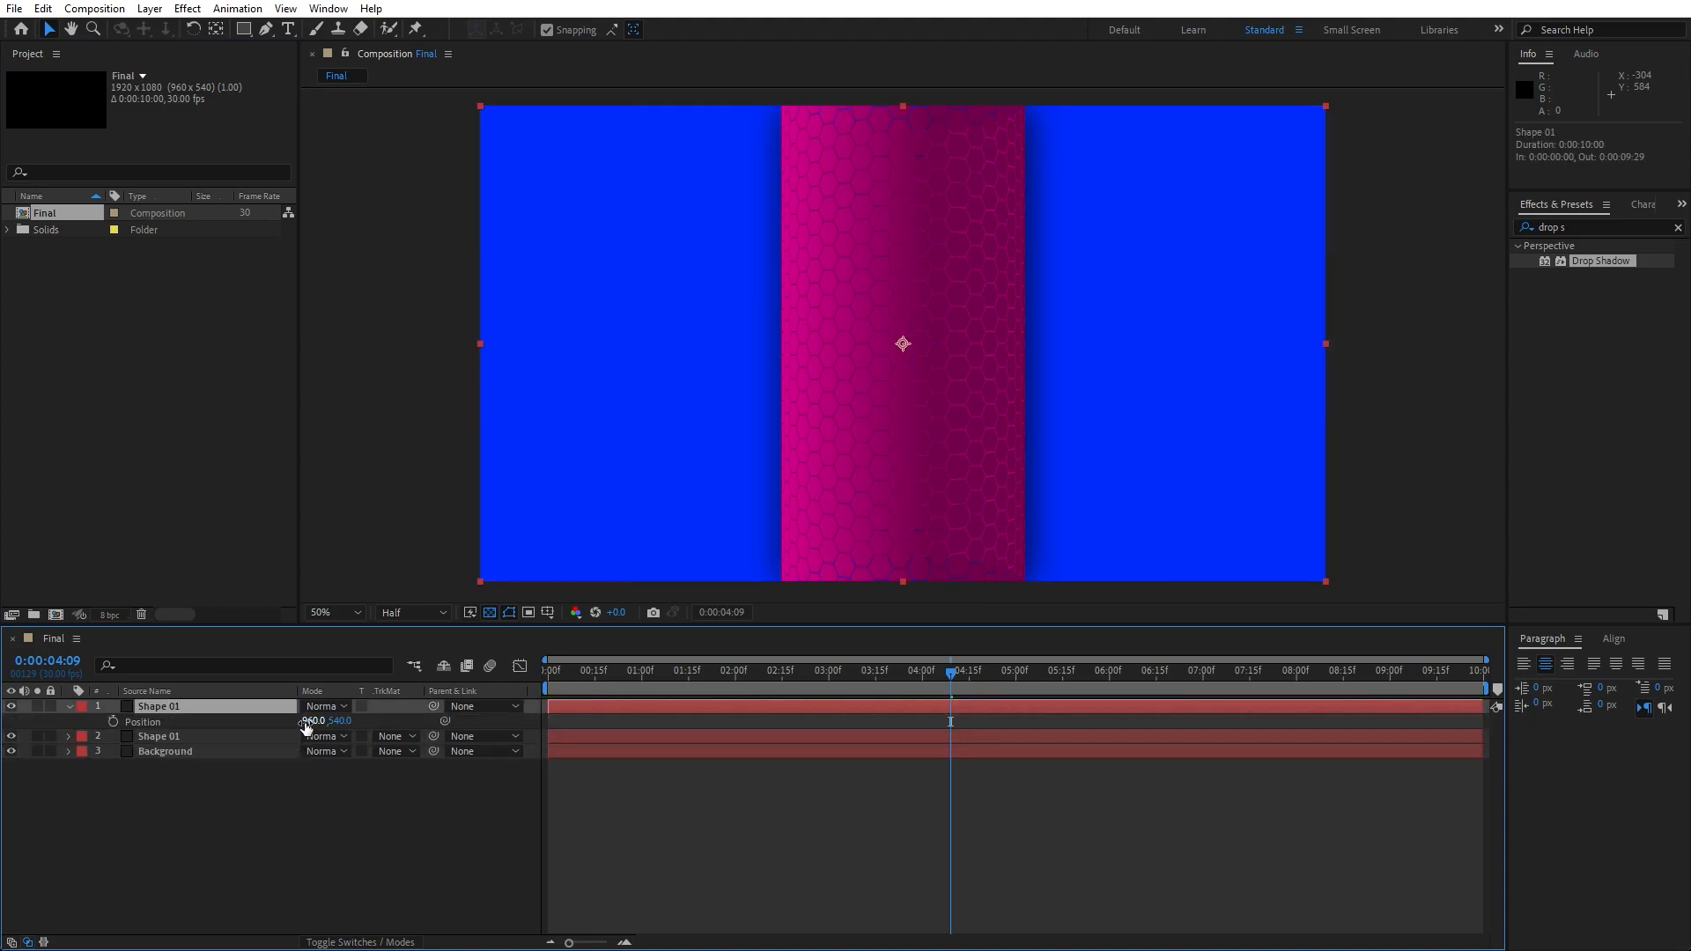
left_click_drag(306, 724, 656, 732)
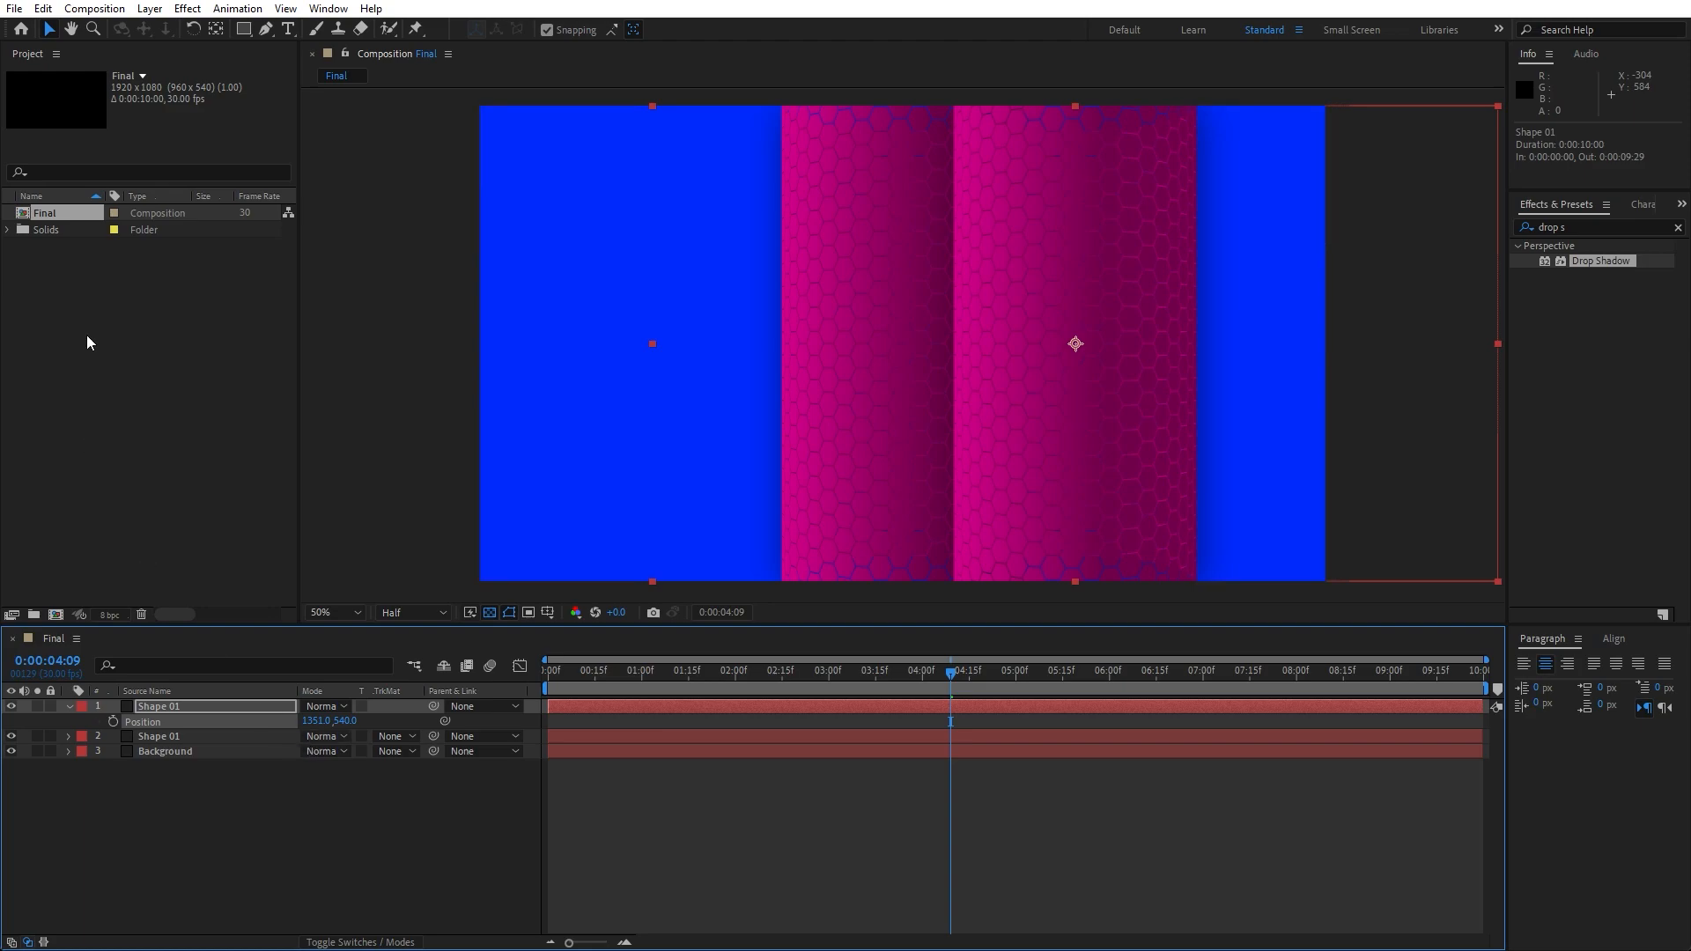
Set the Fill color of the Shape 01 copy to B40089 and collapse the layer's properties
key("F3")
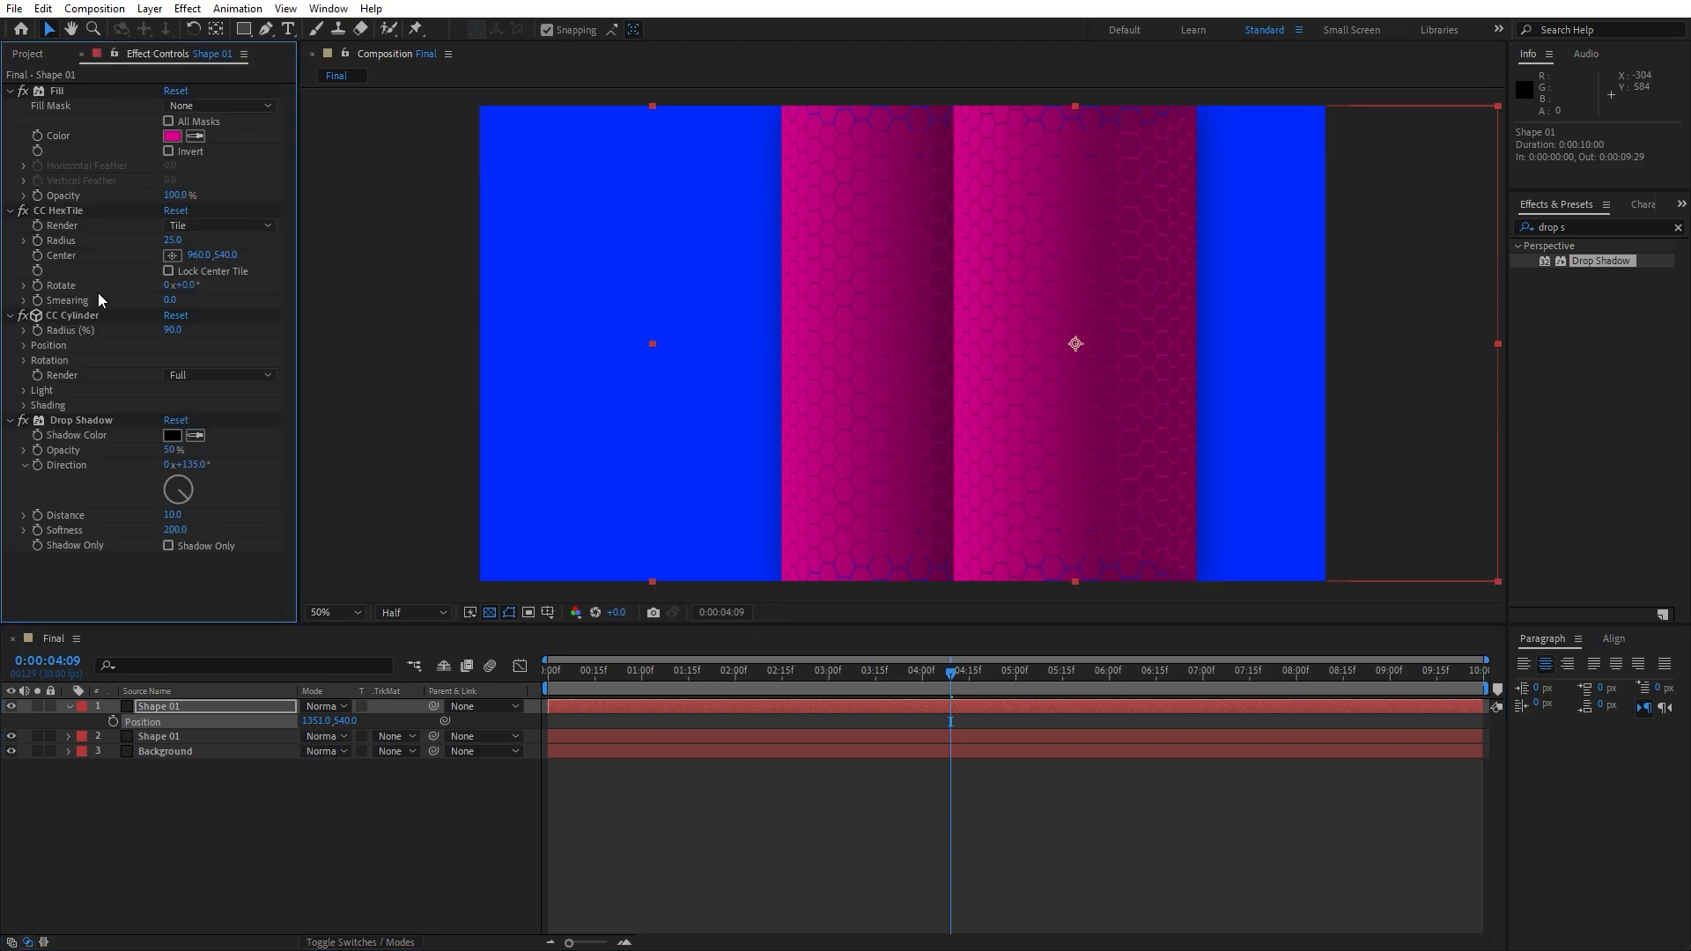
left_click(172, 138)
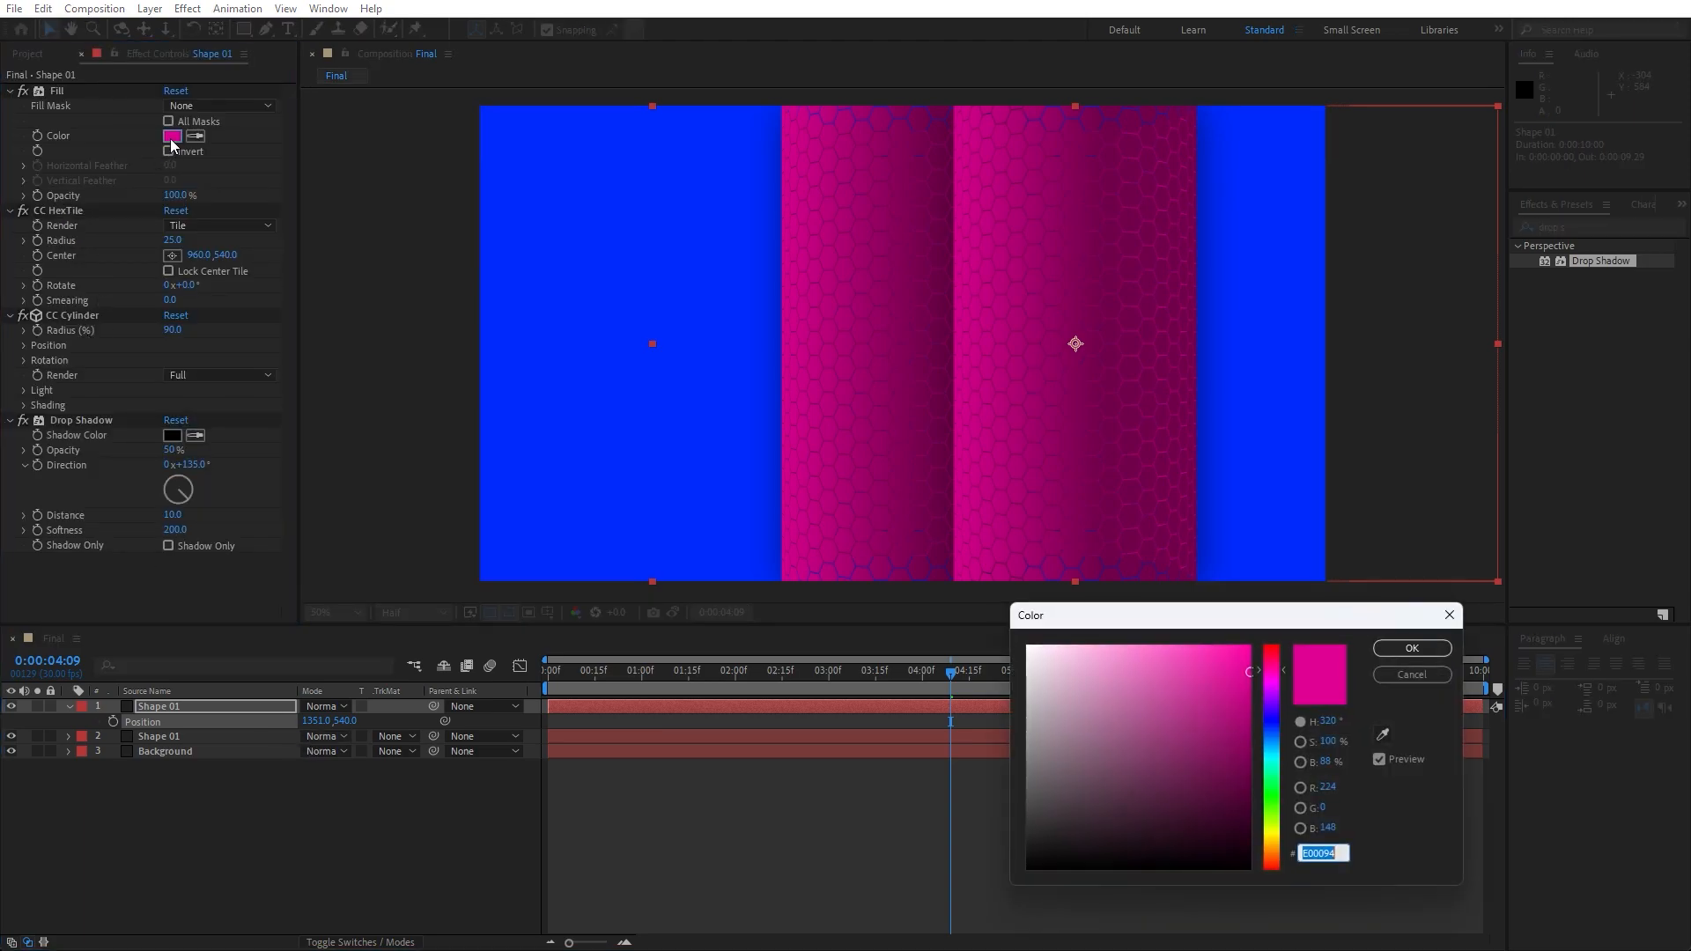
type("B4")
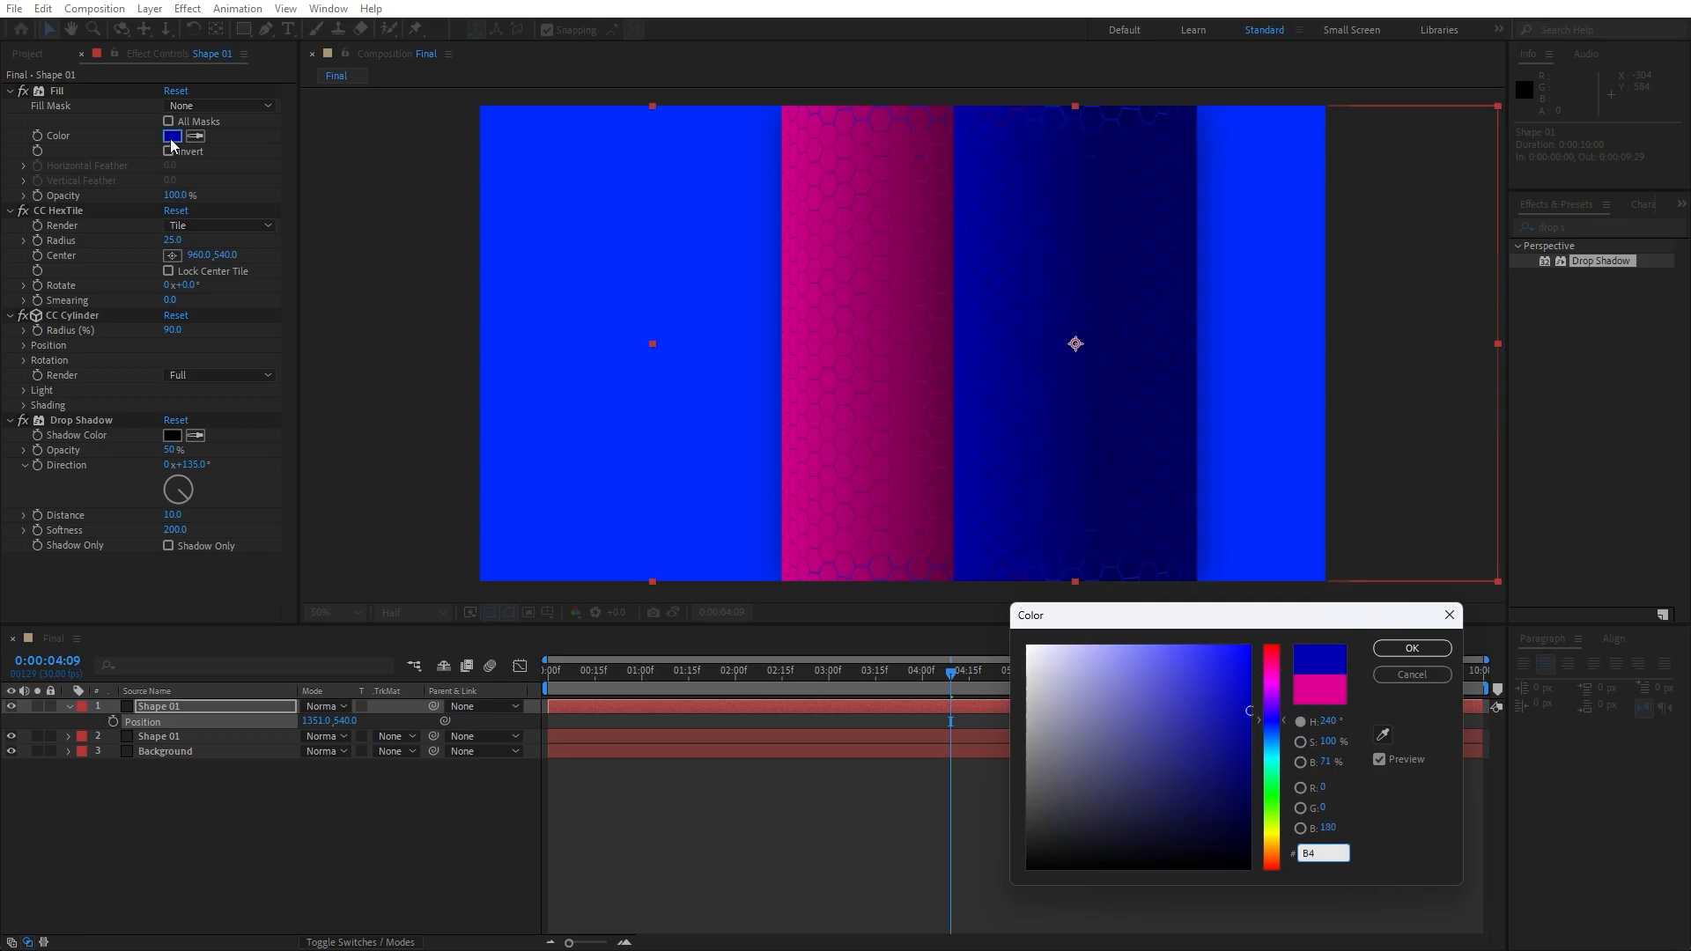
type("0089")
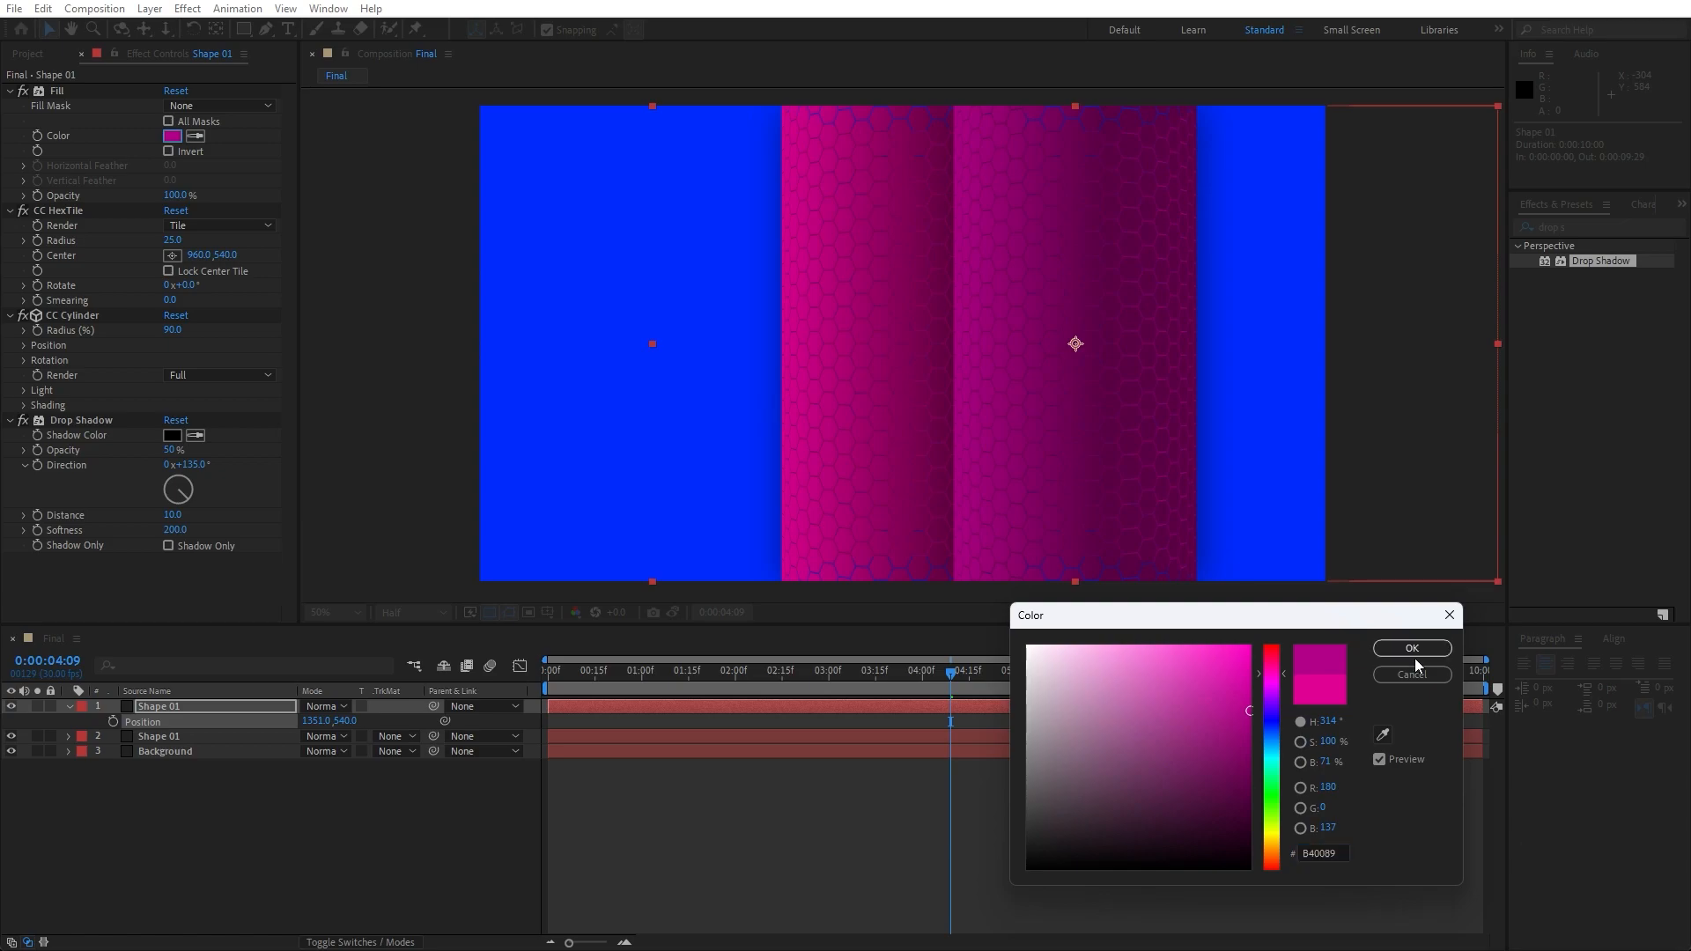
left_click(1412, 649)
left_click(70, 706)
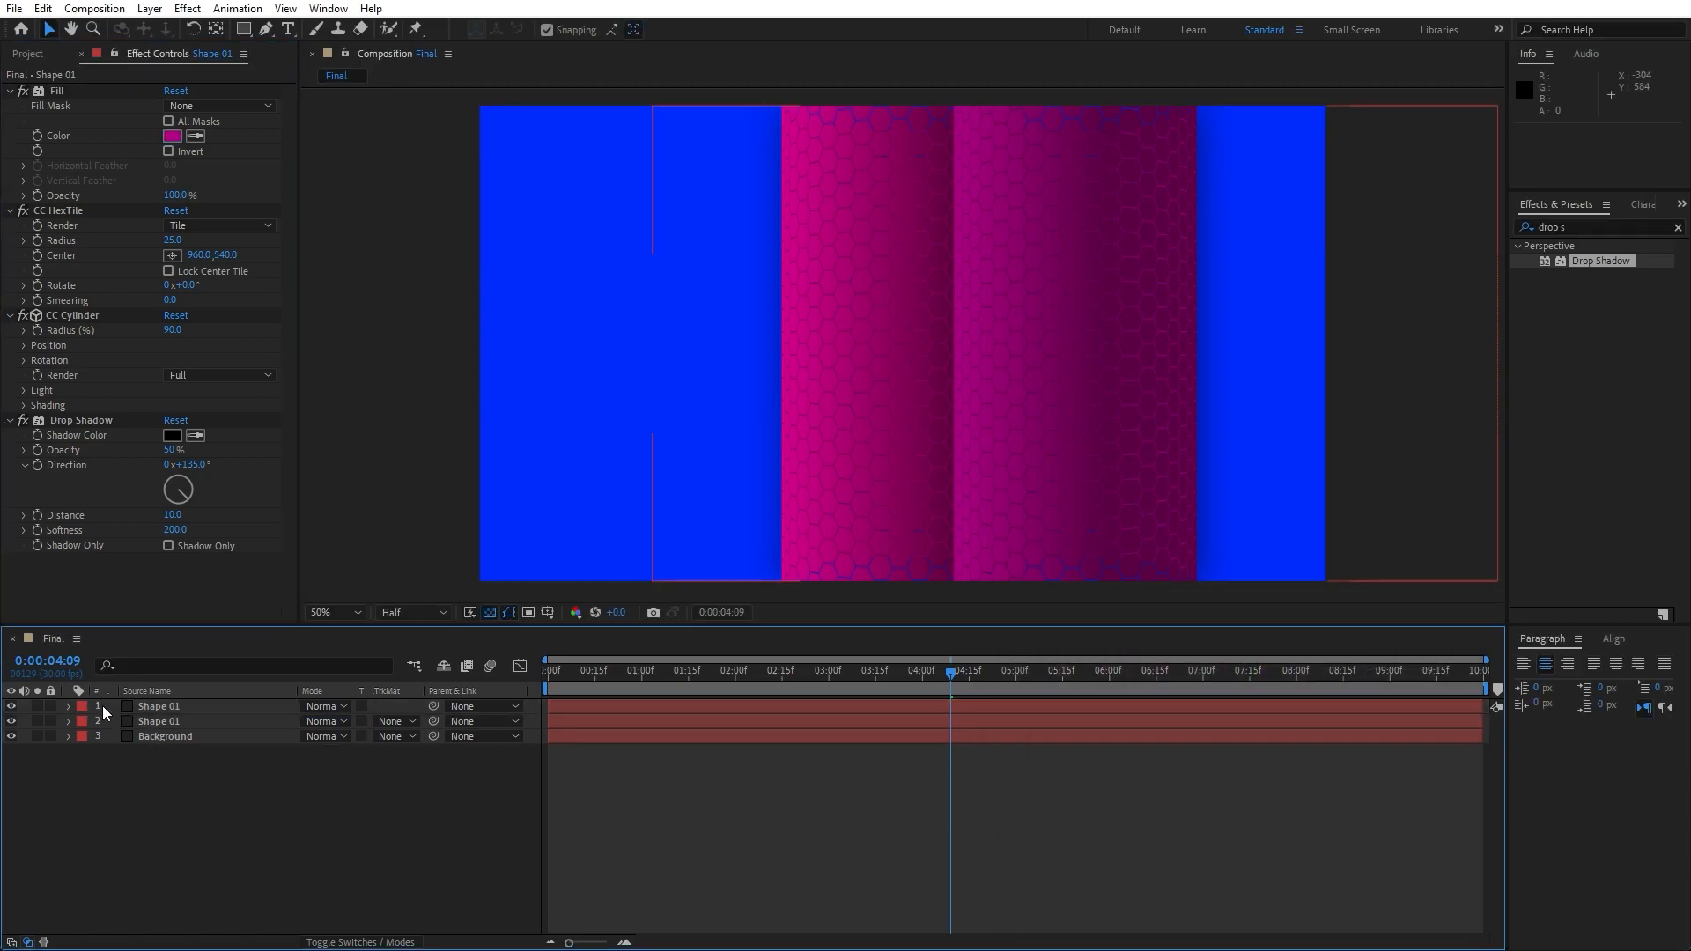
Duplicate the topmost Shape 01 layer and set the new copy's X position to 1739
key("ctrl+d")
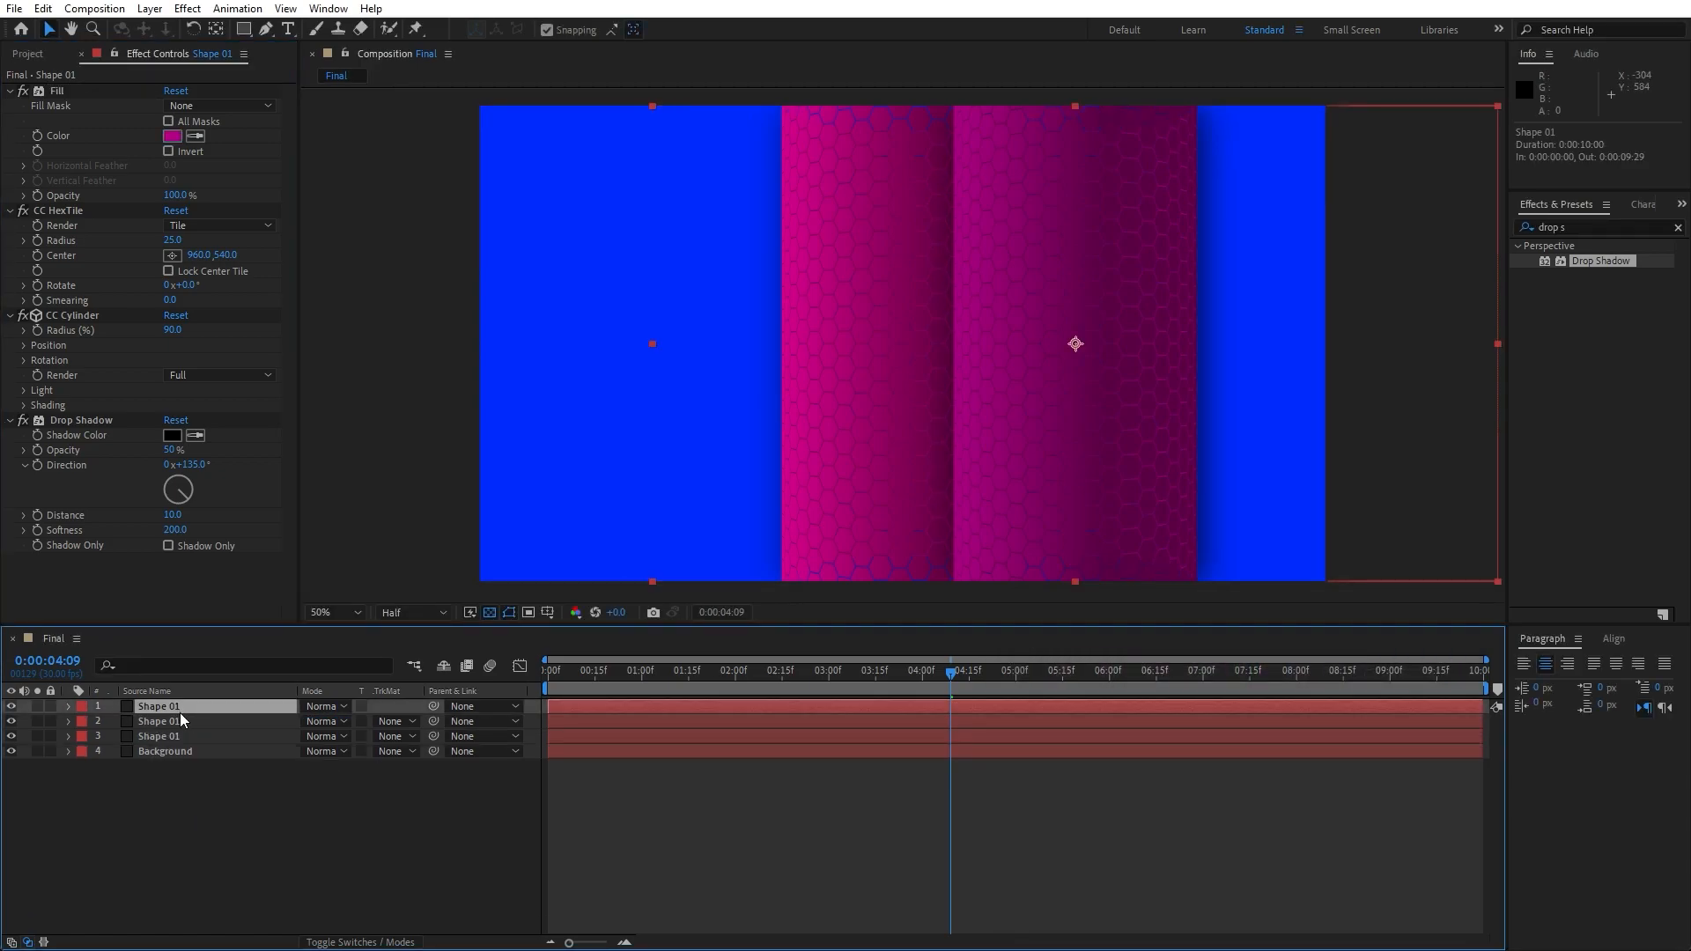
key("p")
left_click_drag(315, 721, 678, 747)
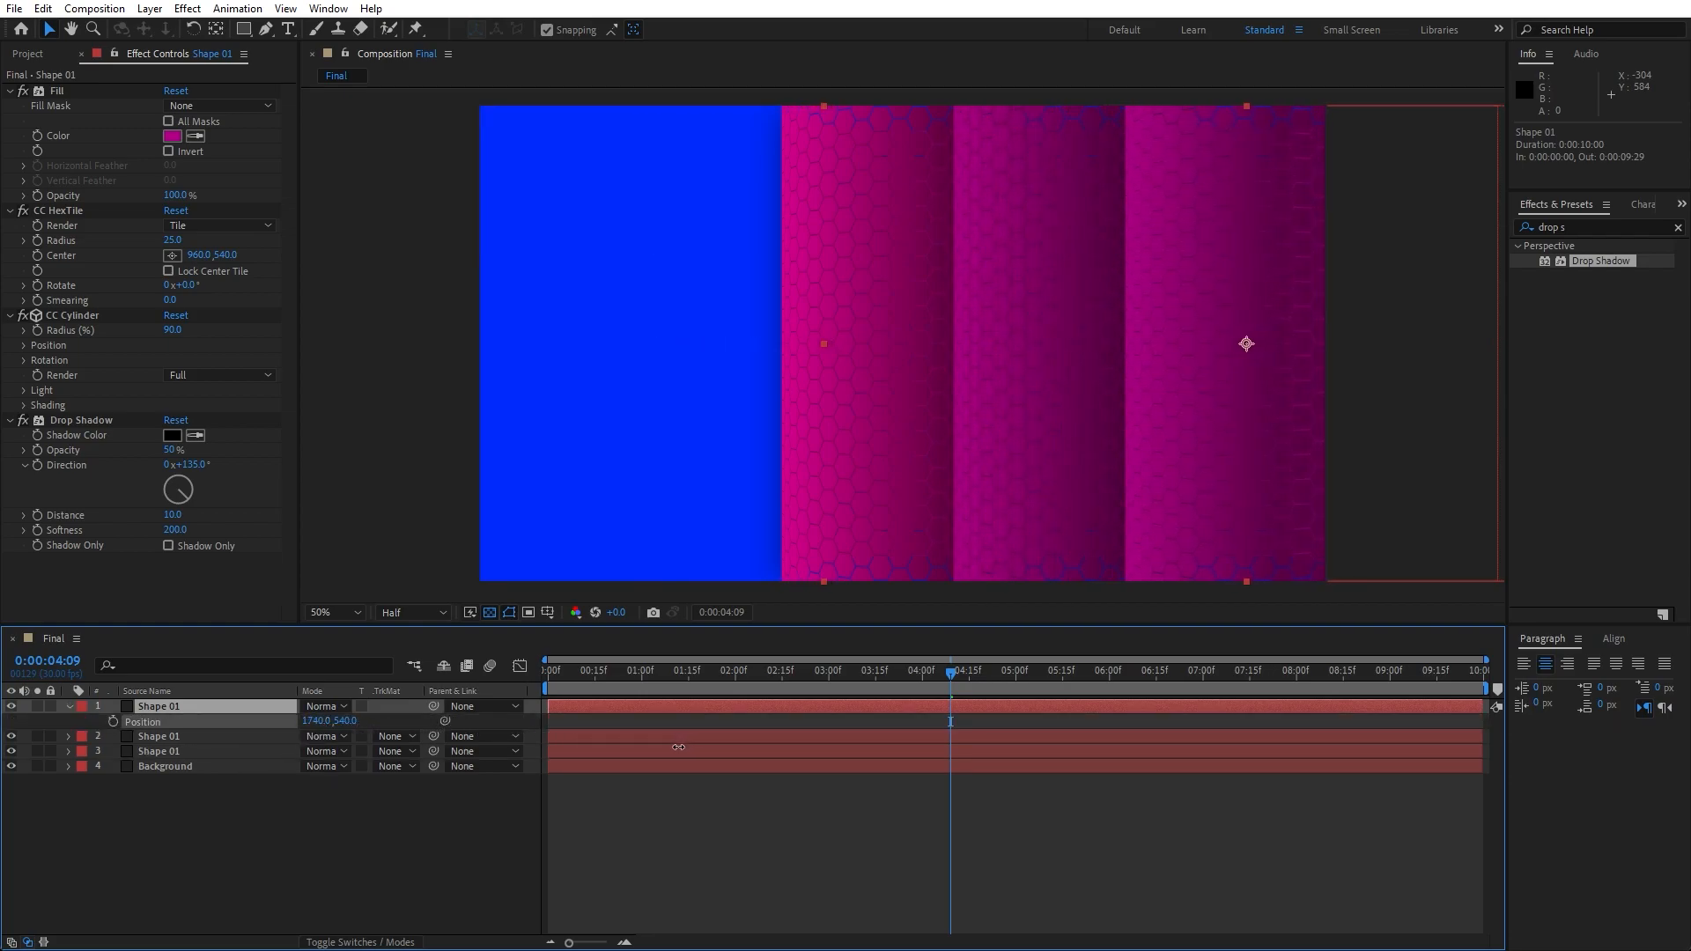
Change the rightmost cylinder's Fill color to 9E11AB and collapse its layer properties
left_click(172, 138)
type("9E")
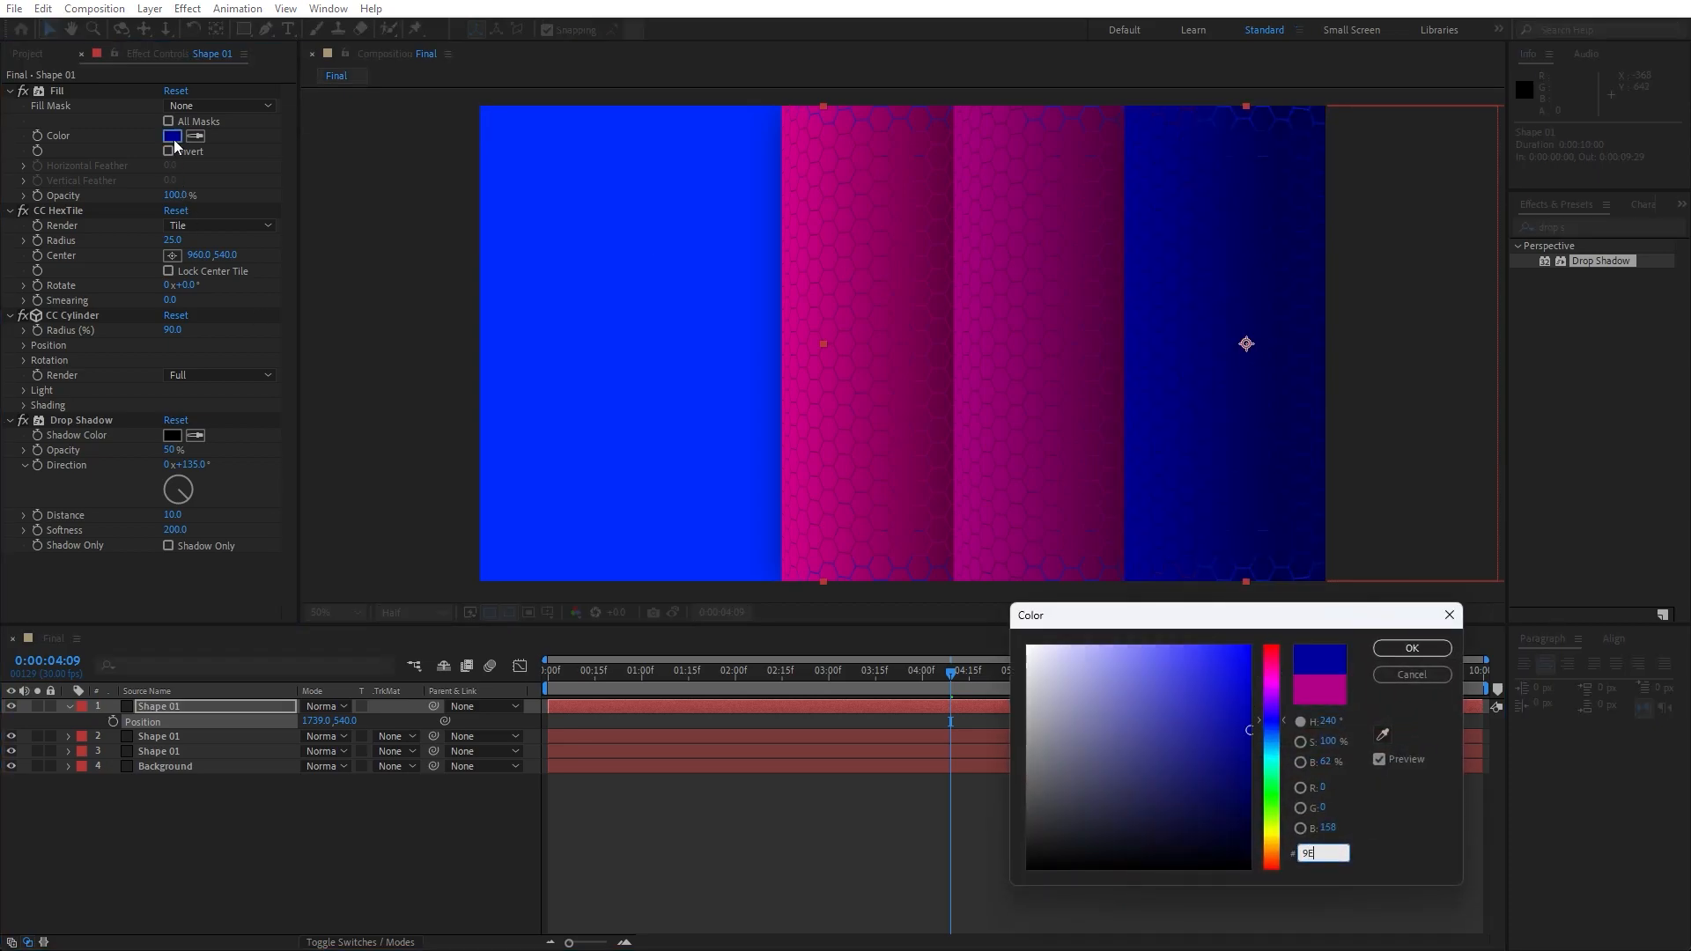
type("11AB")
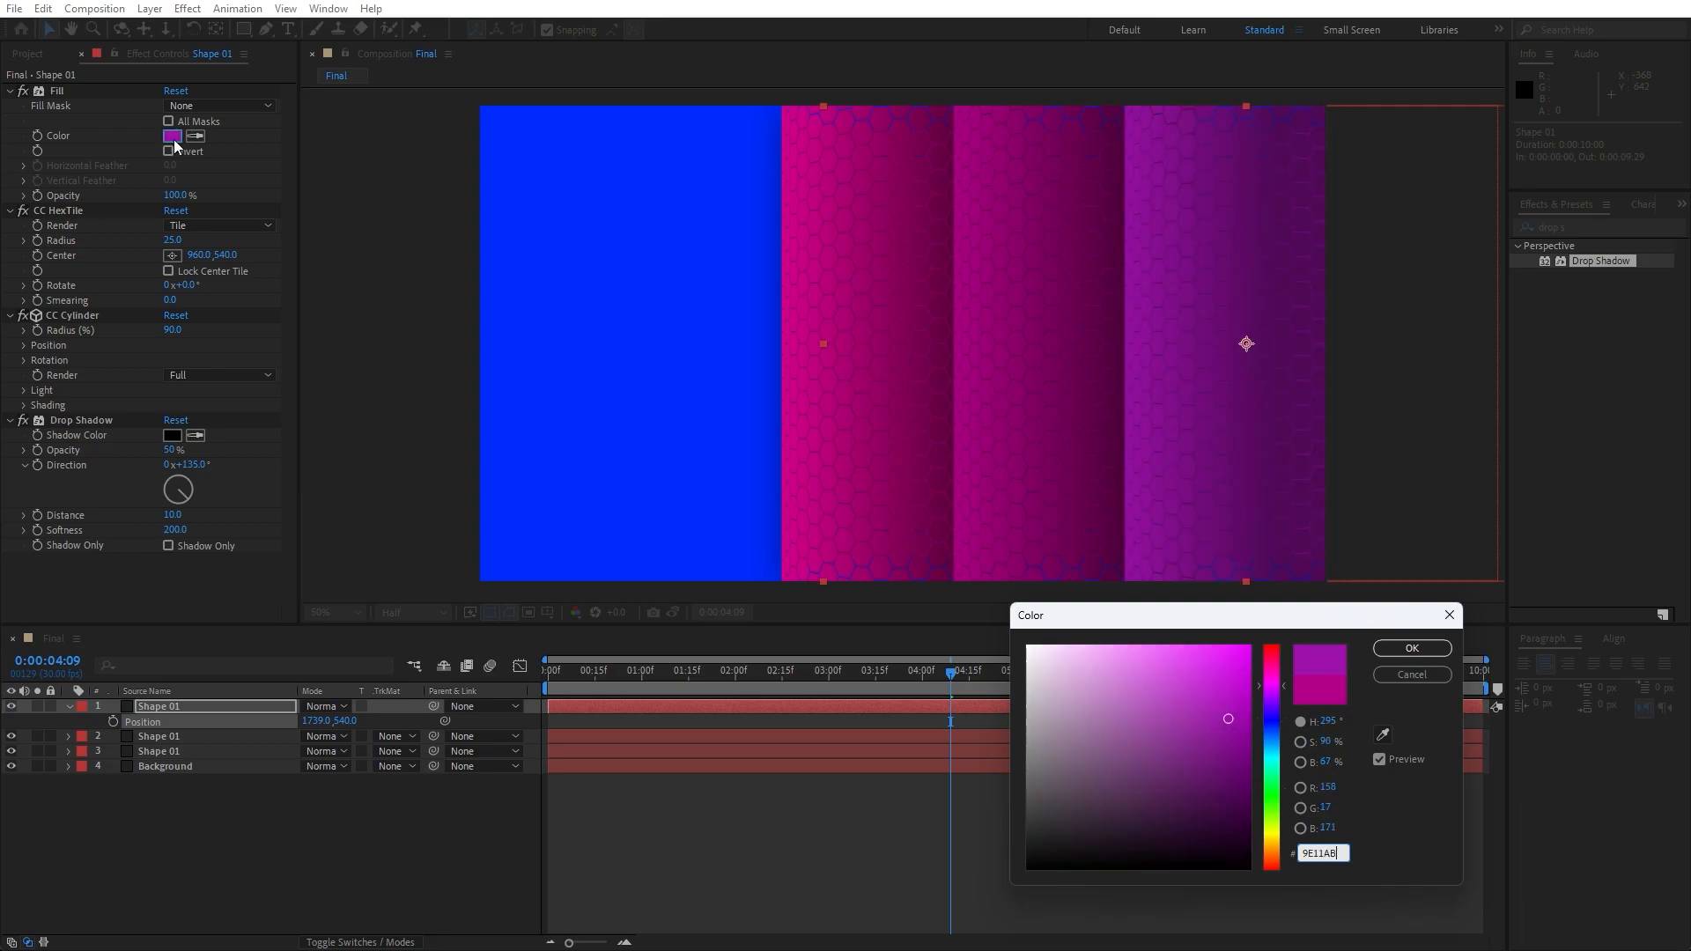
left_click(1412, 649)
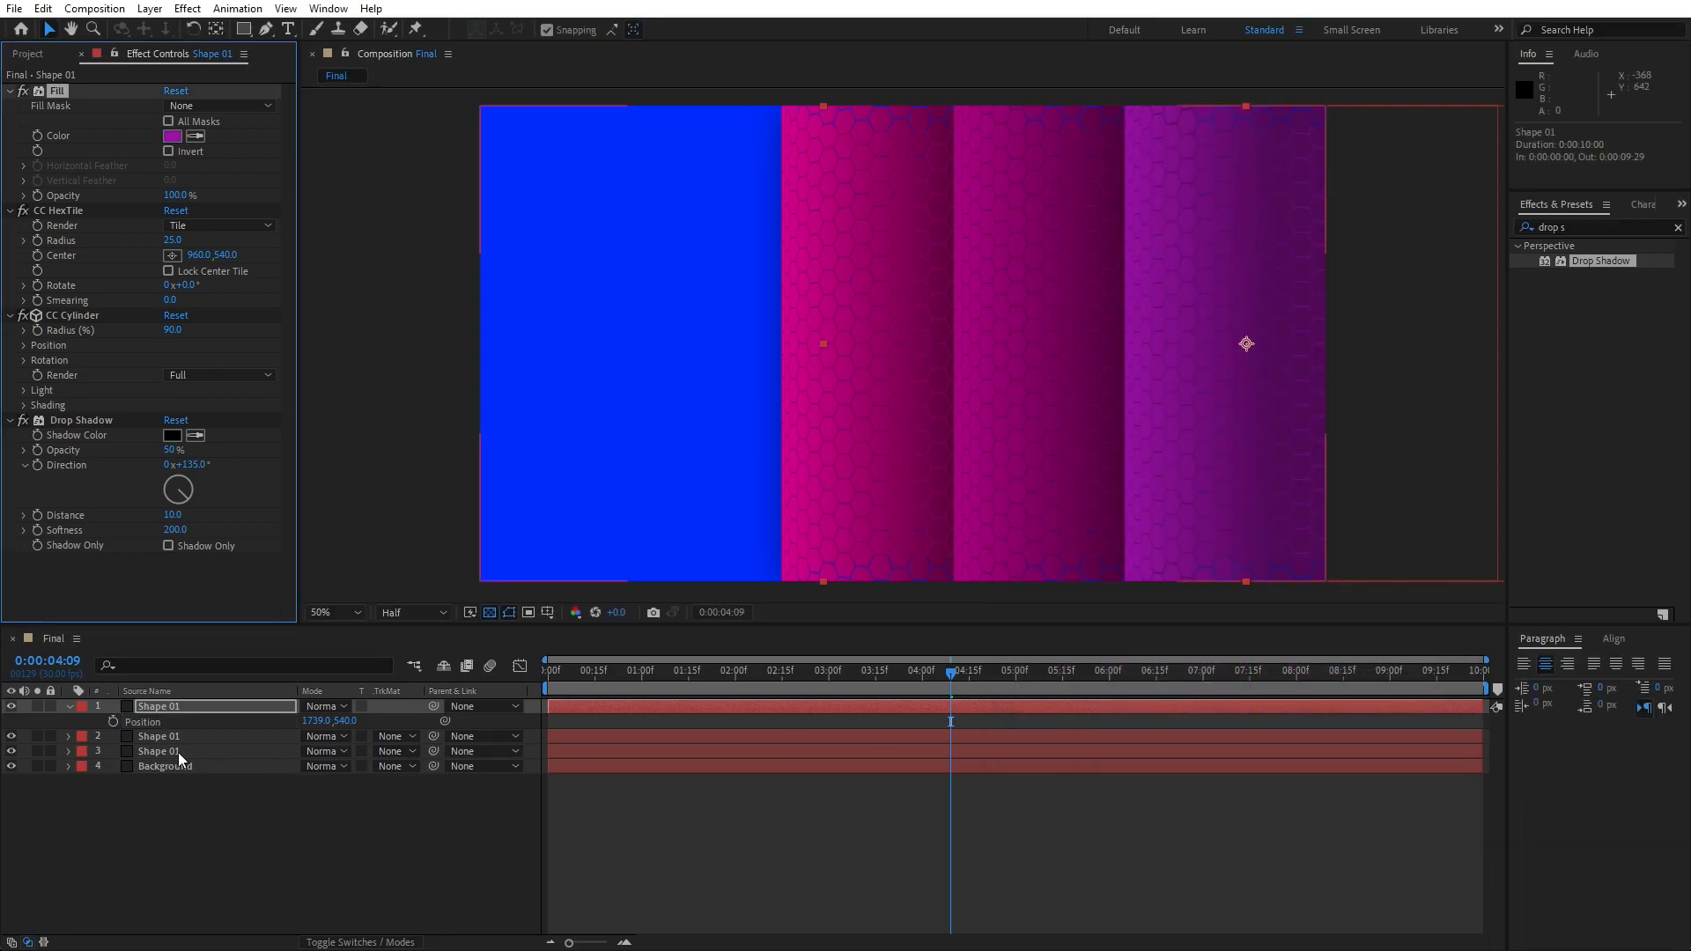
left_click(68, 706)
Duplicate the original Shape 01 layer just above Background and set the copy's X position to 458
left_click(151, 737)
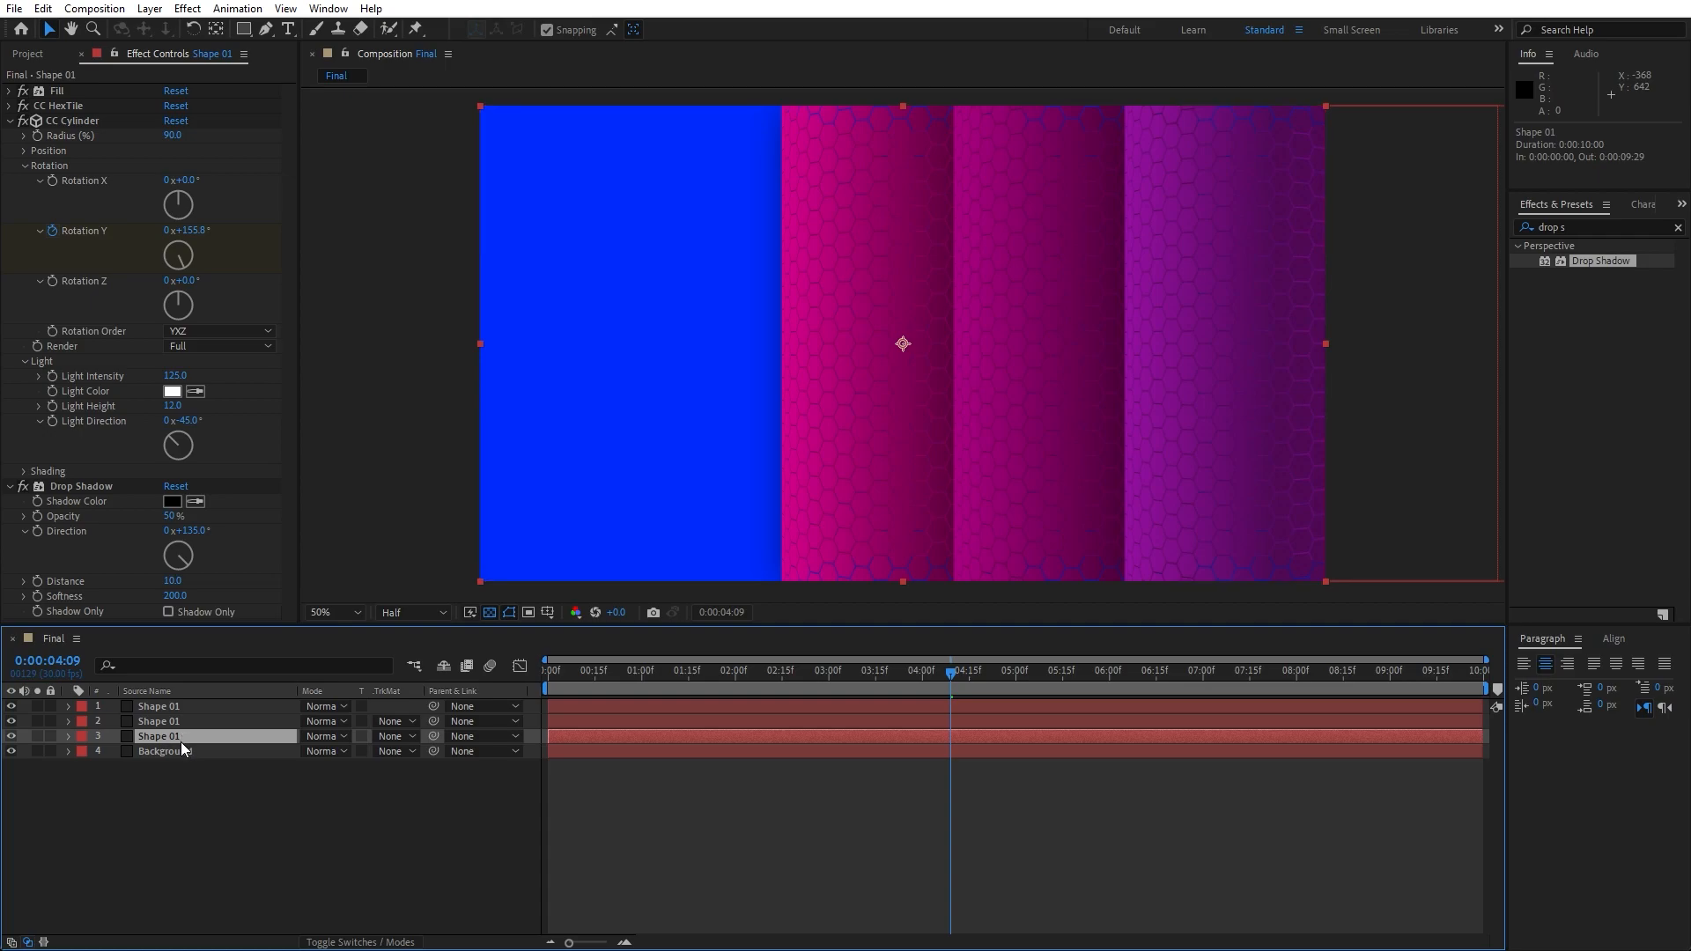
key("ctrl+d")
key("p")
left_click_drag(319, 754, 99, 754)
Set the Fill color of the cylinder at X position 458 to FB00C9
left_click(178, 136)
type("F")
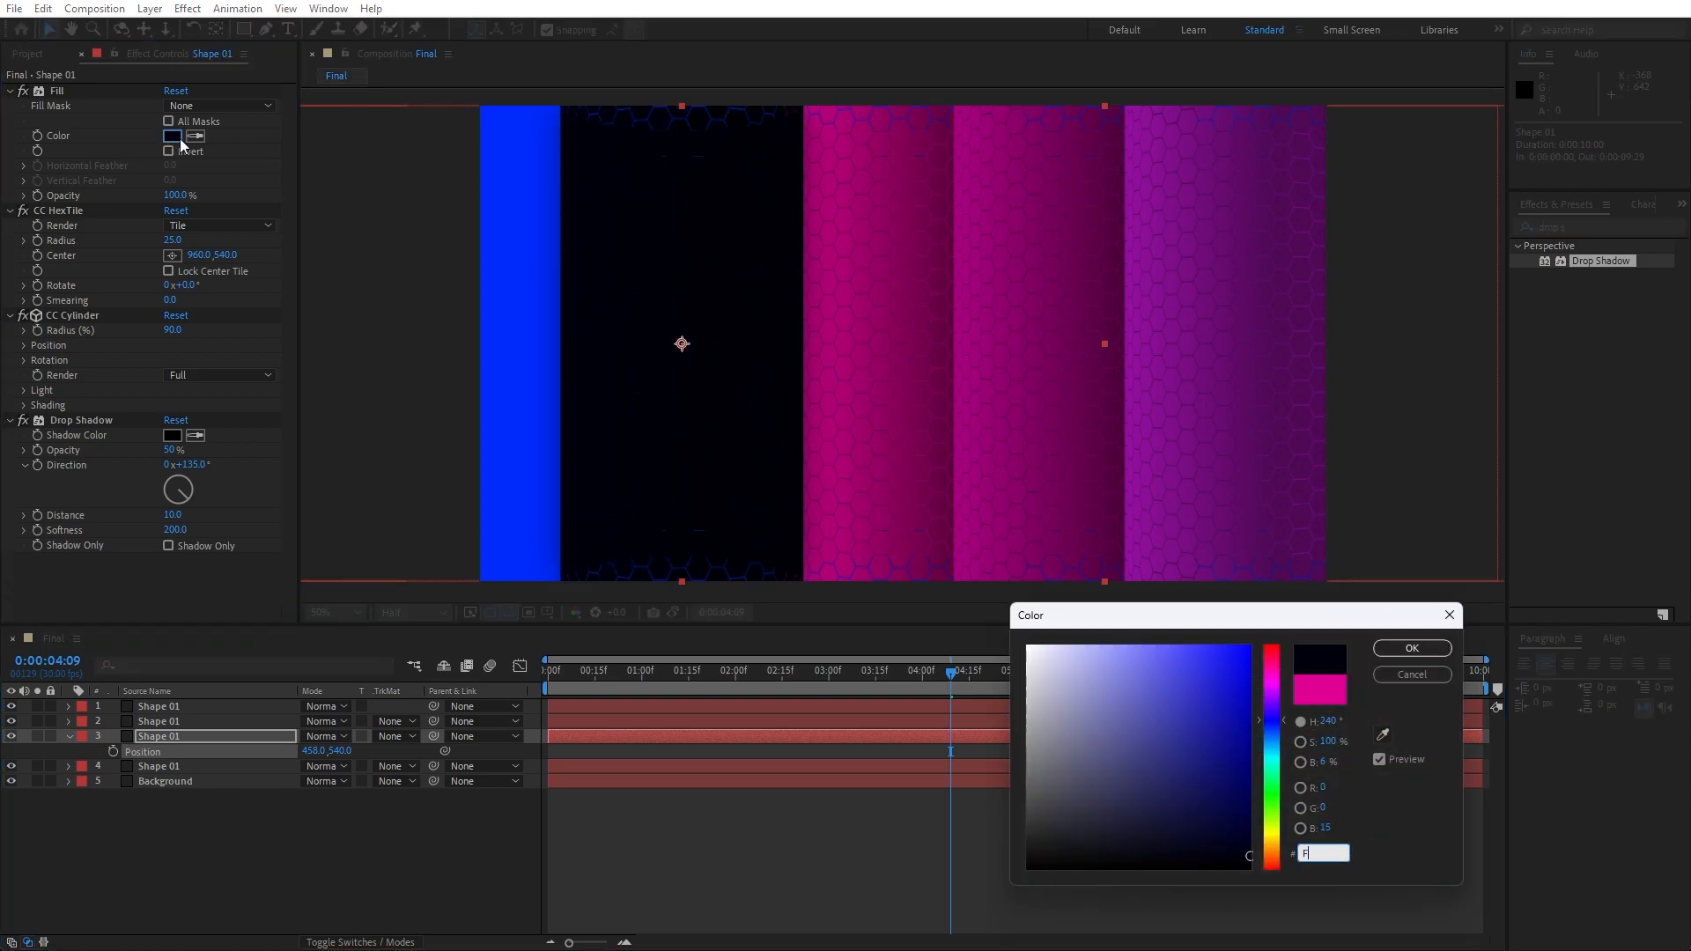
type("B00C9")
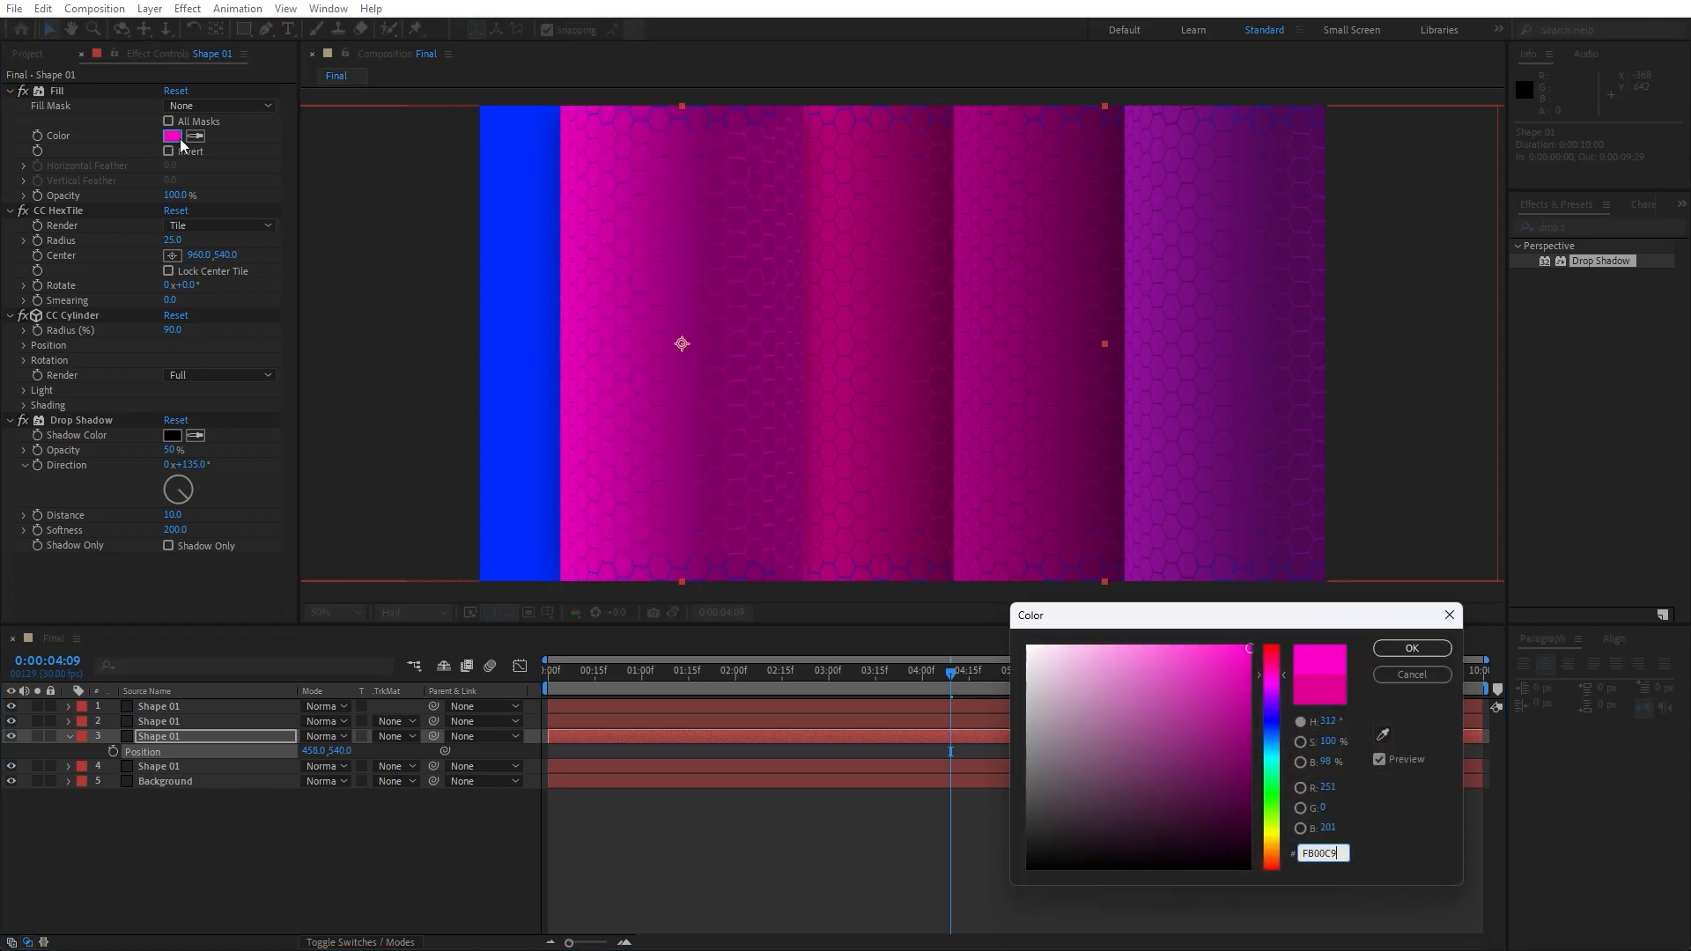
left_click(1401, 648)
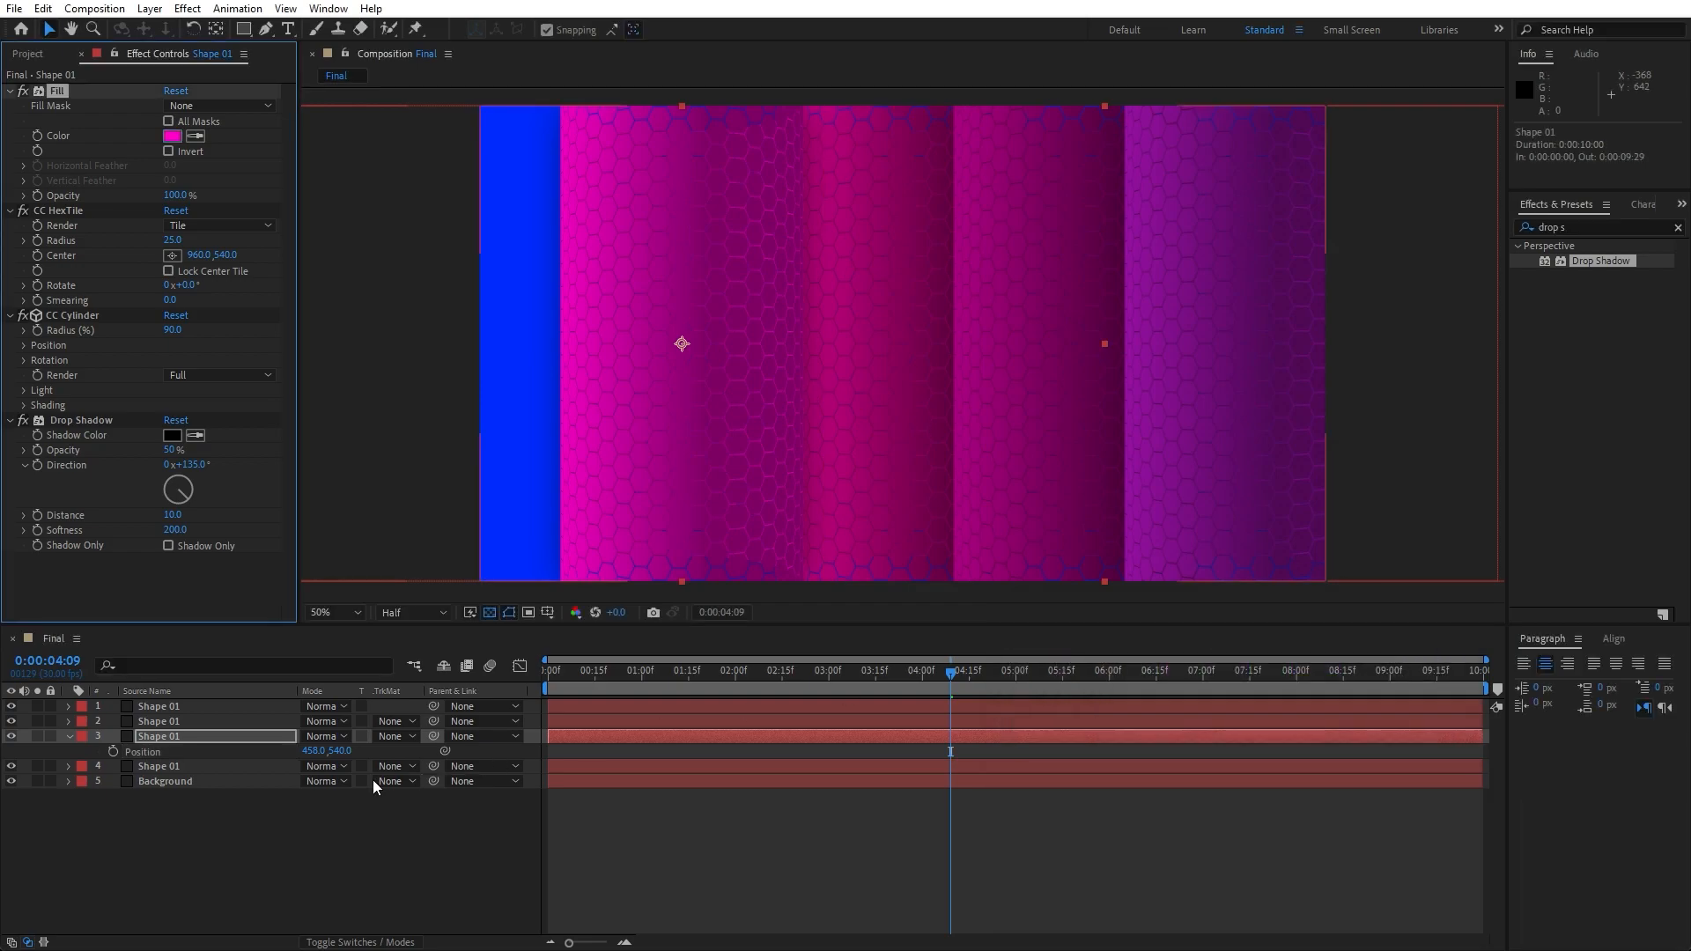
Duplicate the original Shape 01 again, place the copy third in the layer stack, and set its X position to 118
left_click(156, 766)
key("ctrl+d")
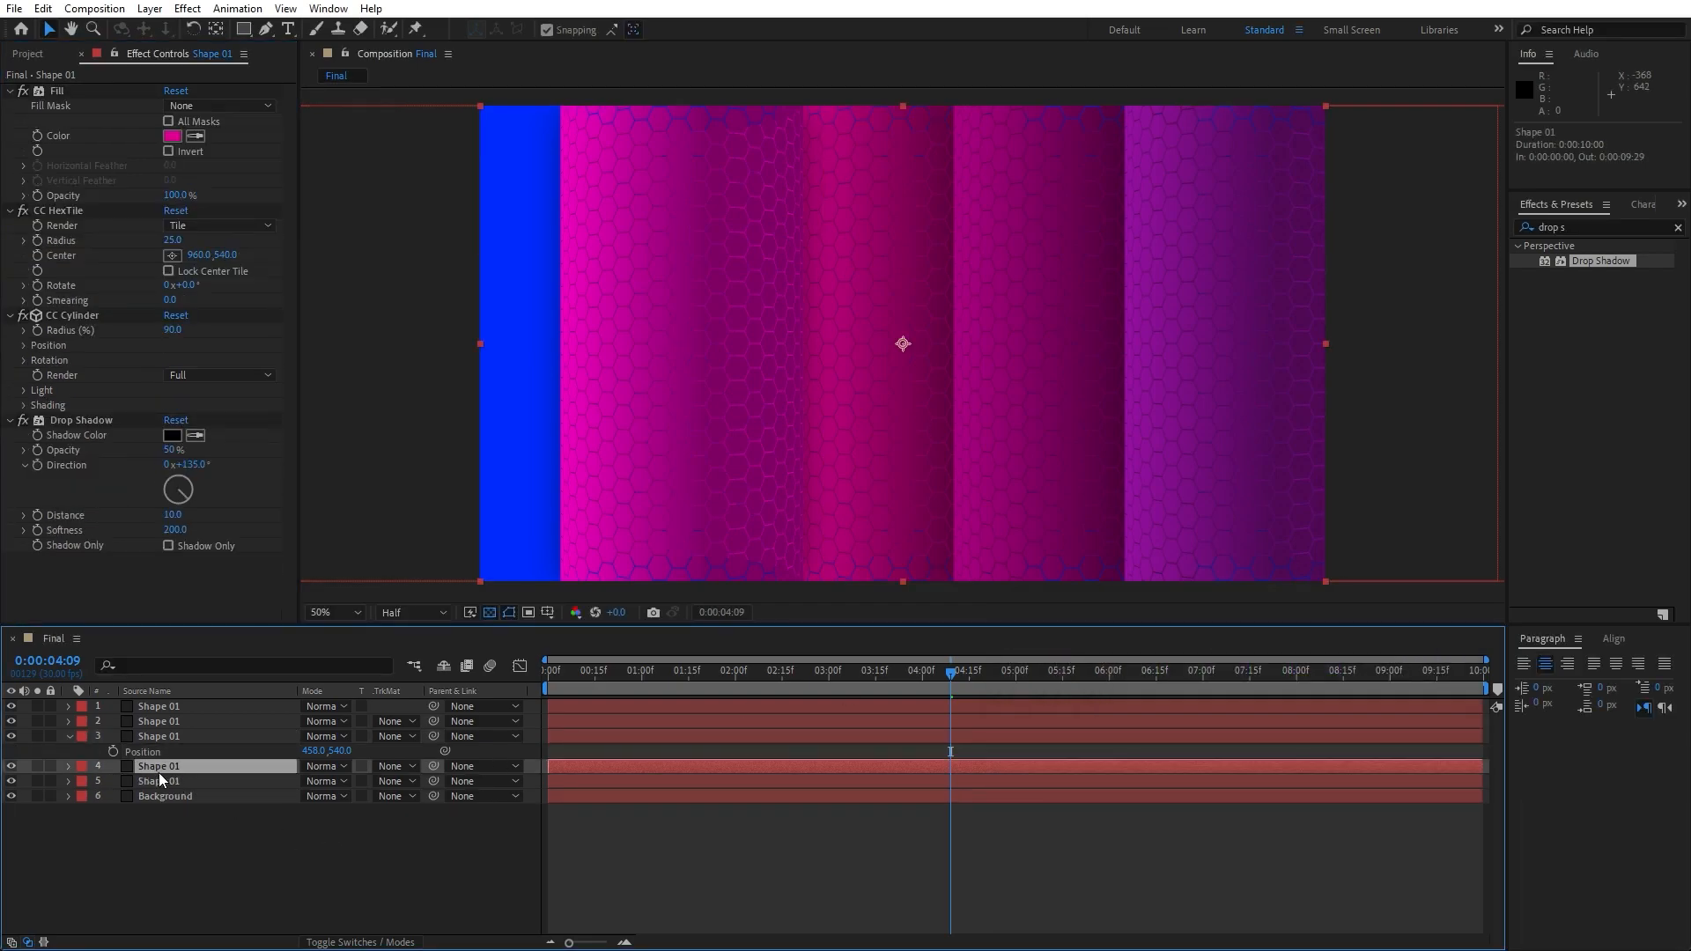
key("p")
left_click_drag(315, 784, 181, 726)
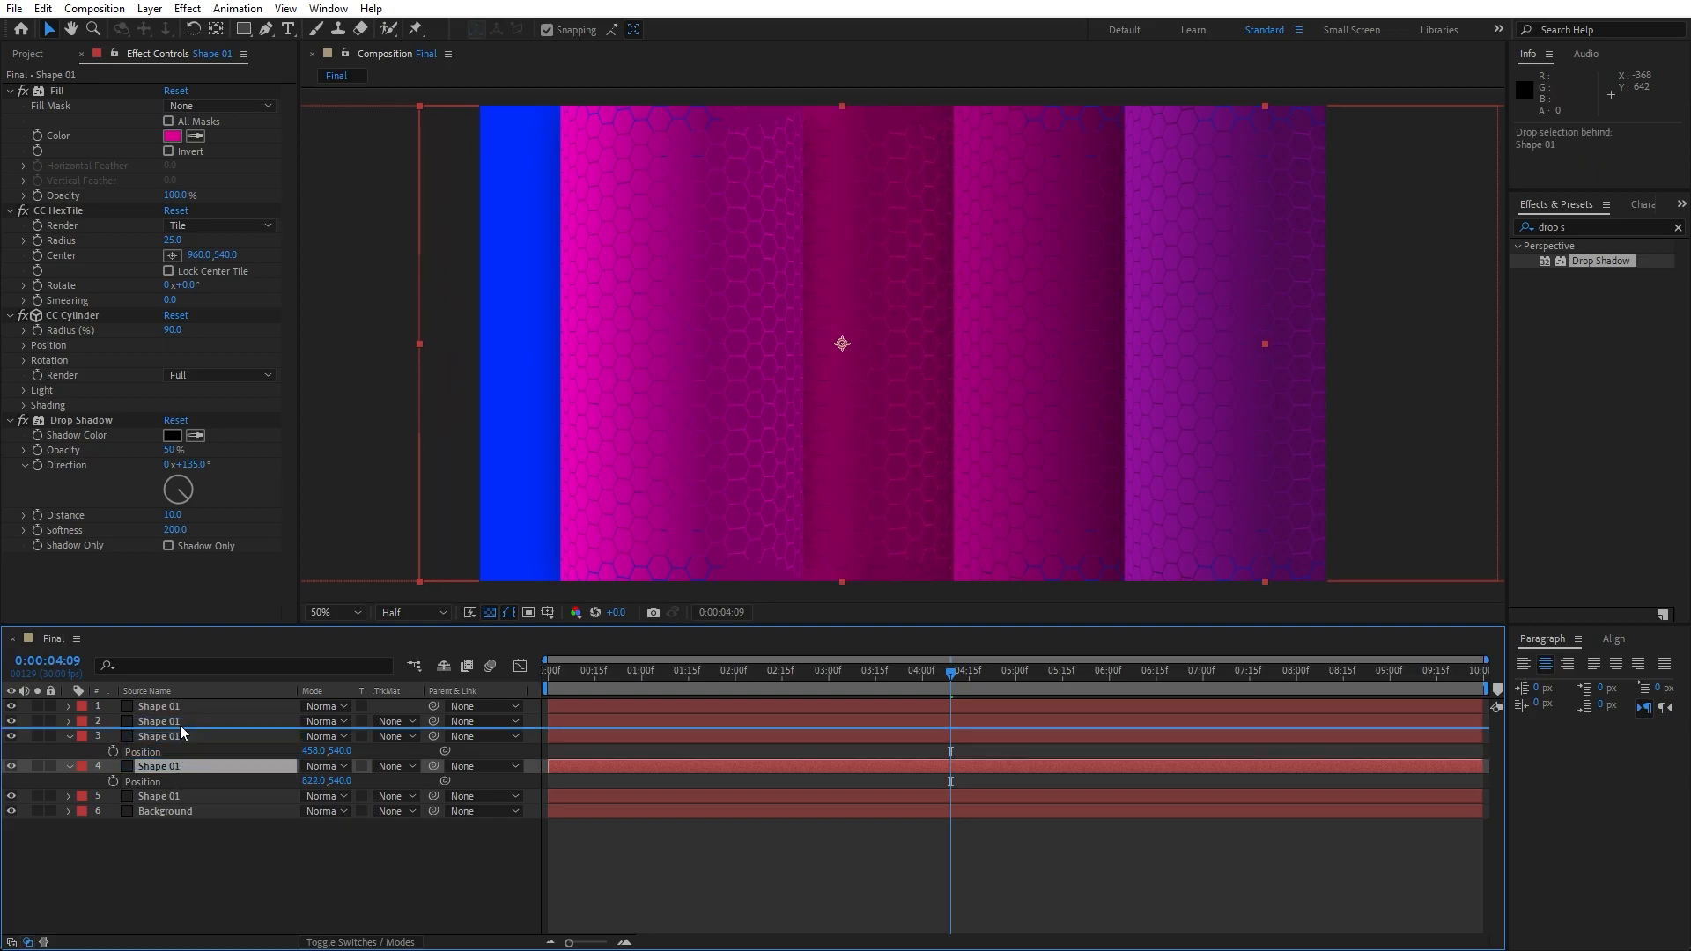
left_click_drag(316, 755, 282, 755)
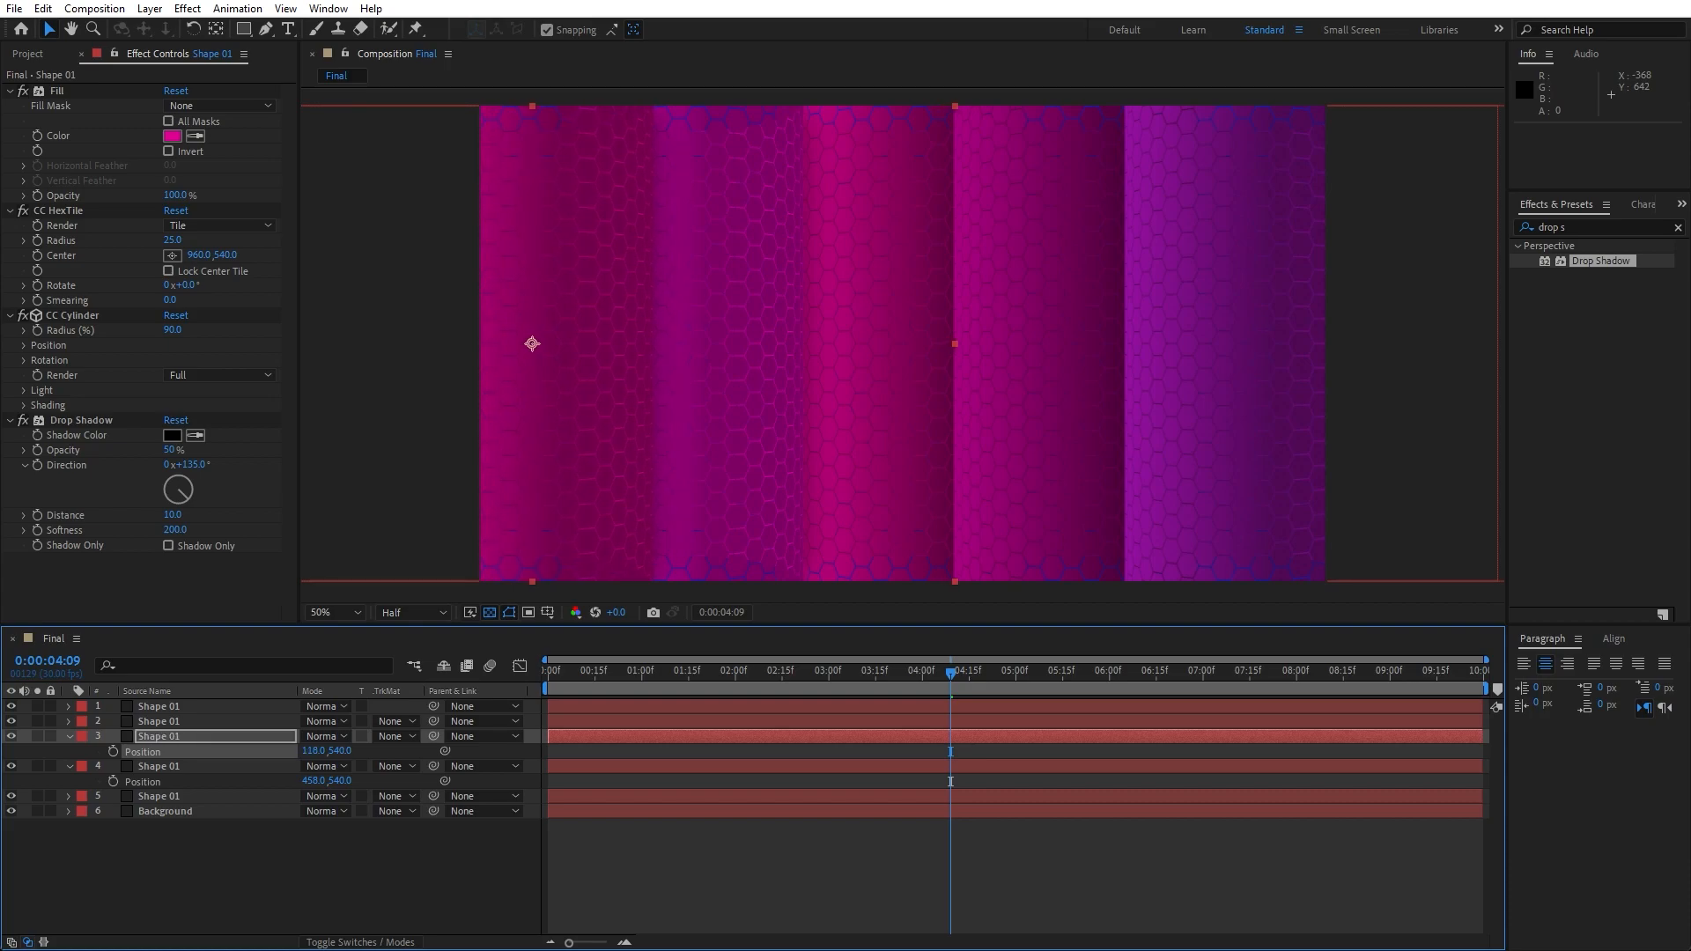
Set the leftmost cylinder's Fill color to E100FF and close its effect controls
left_click(172, 138)
type("E")
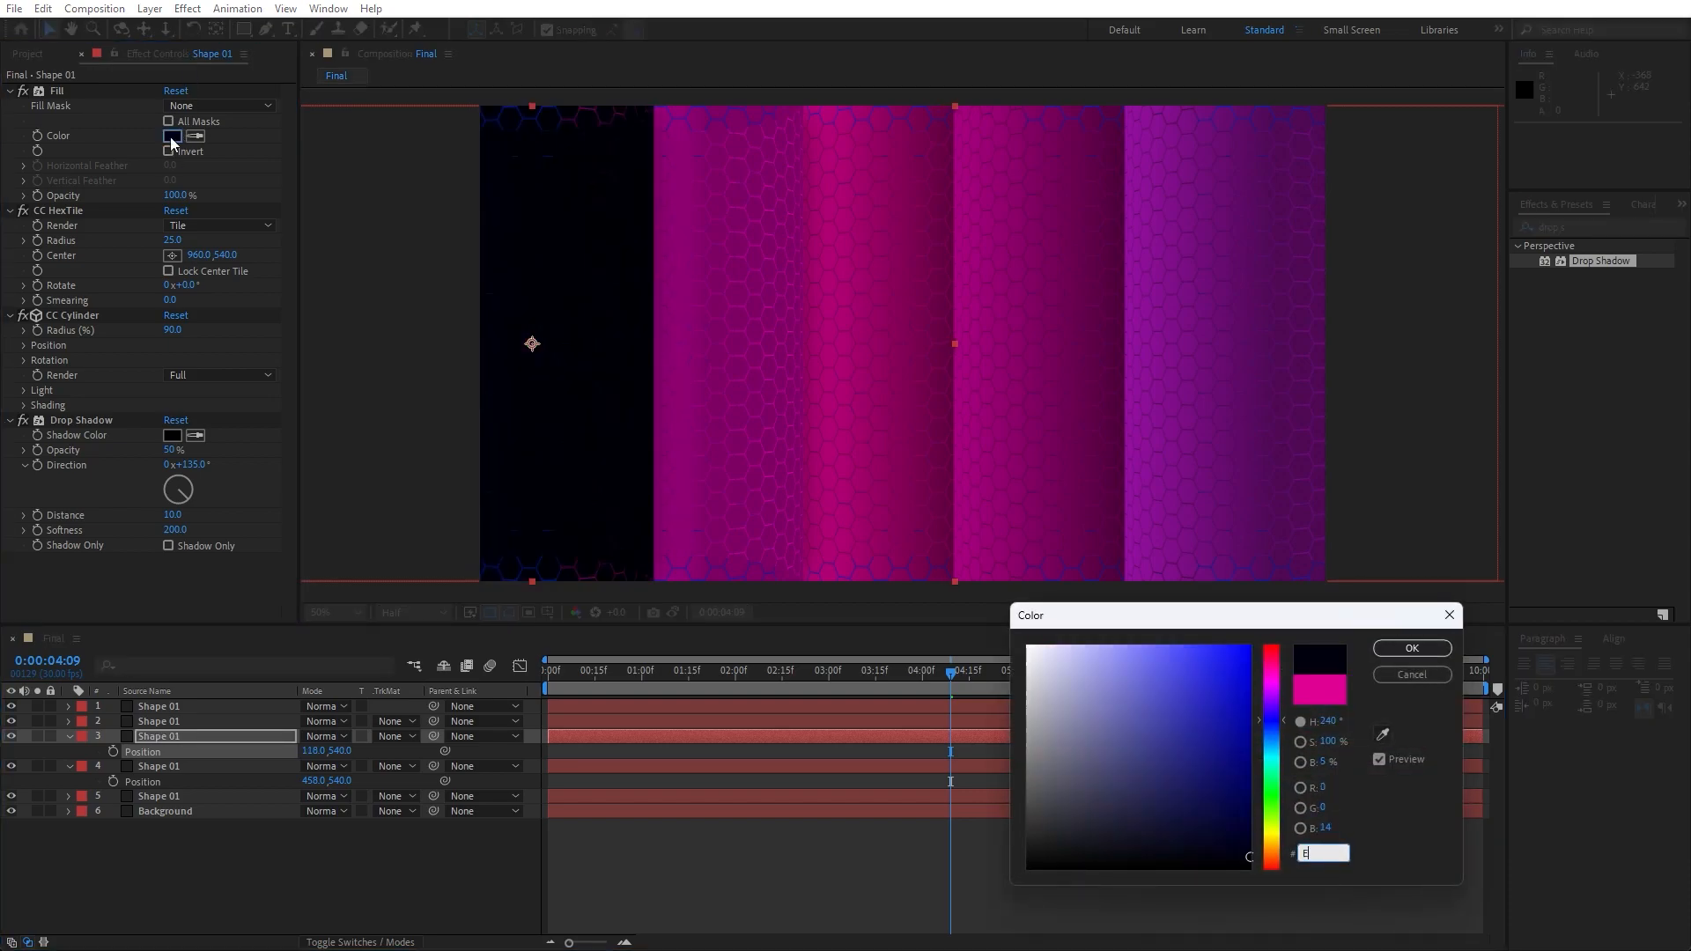
type("100FF")
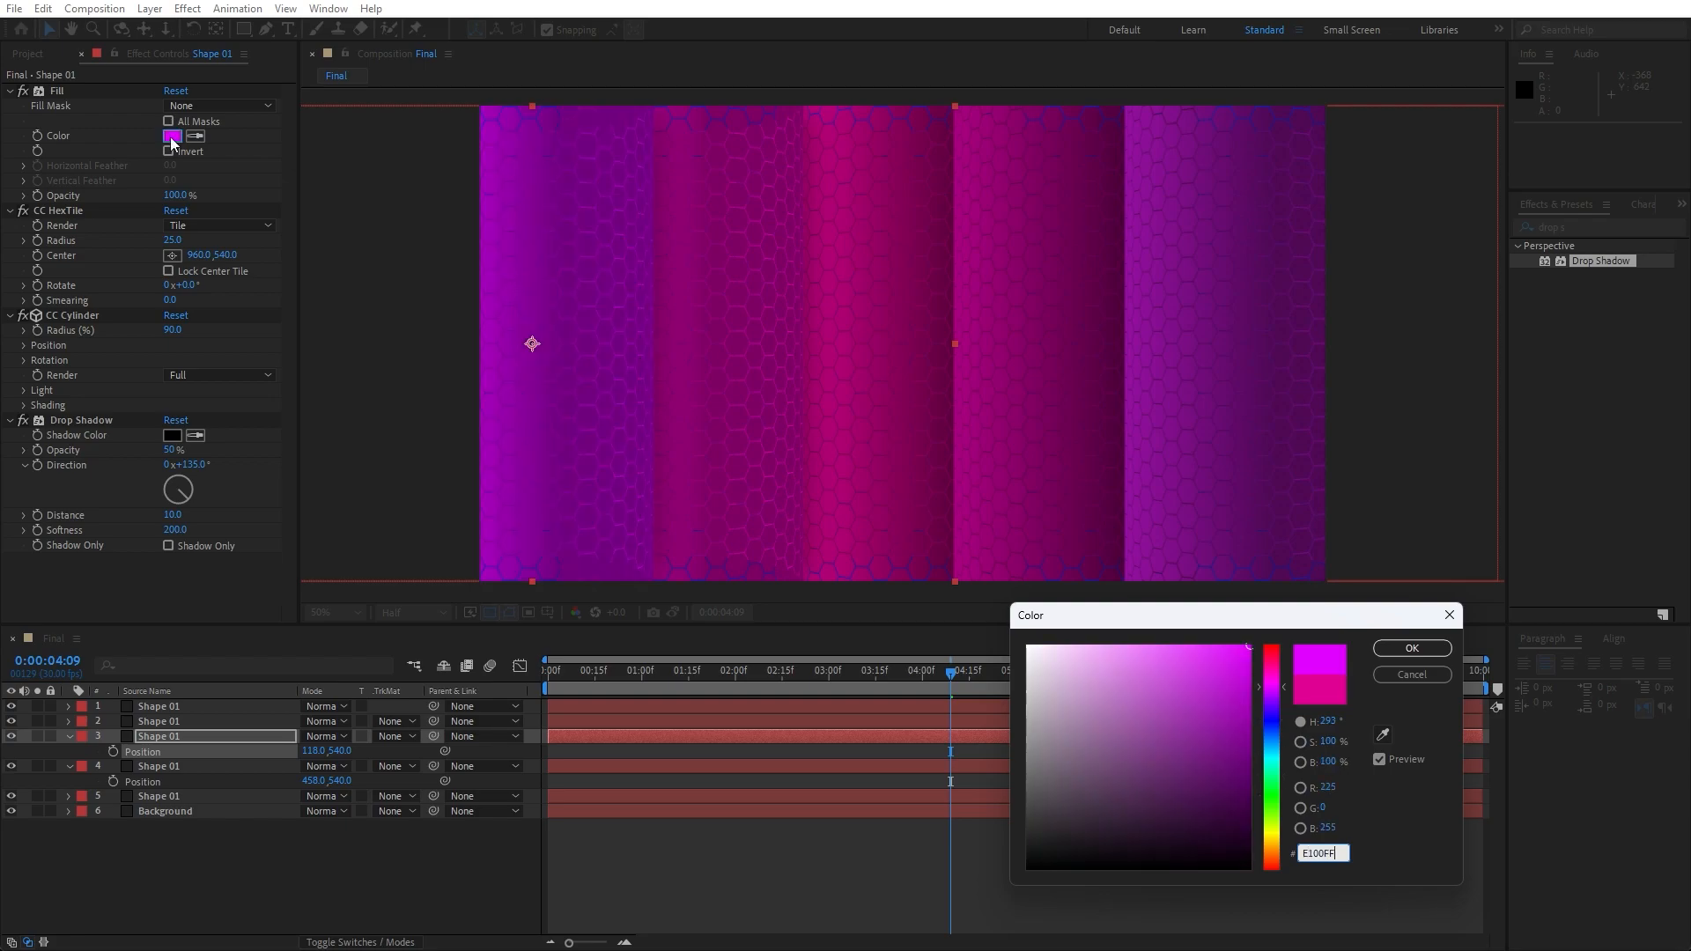
left_click(1404, 649)
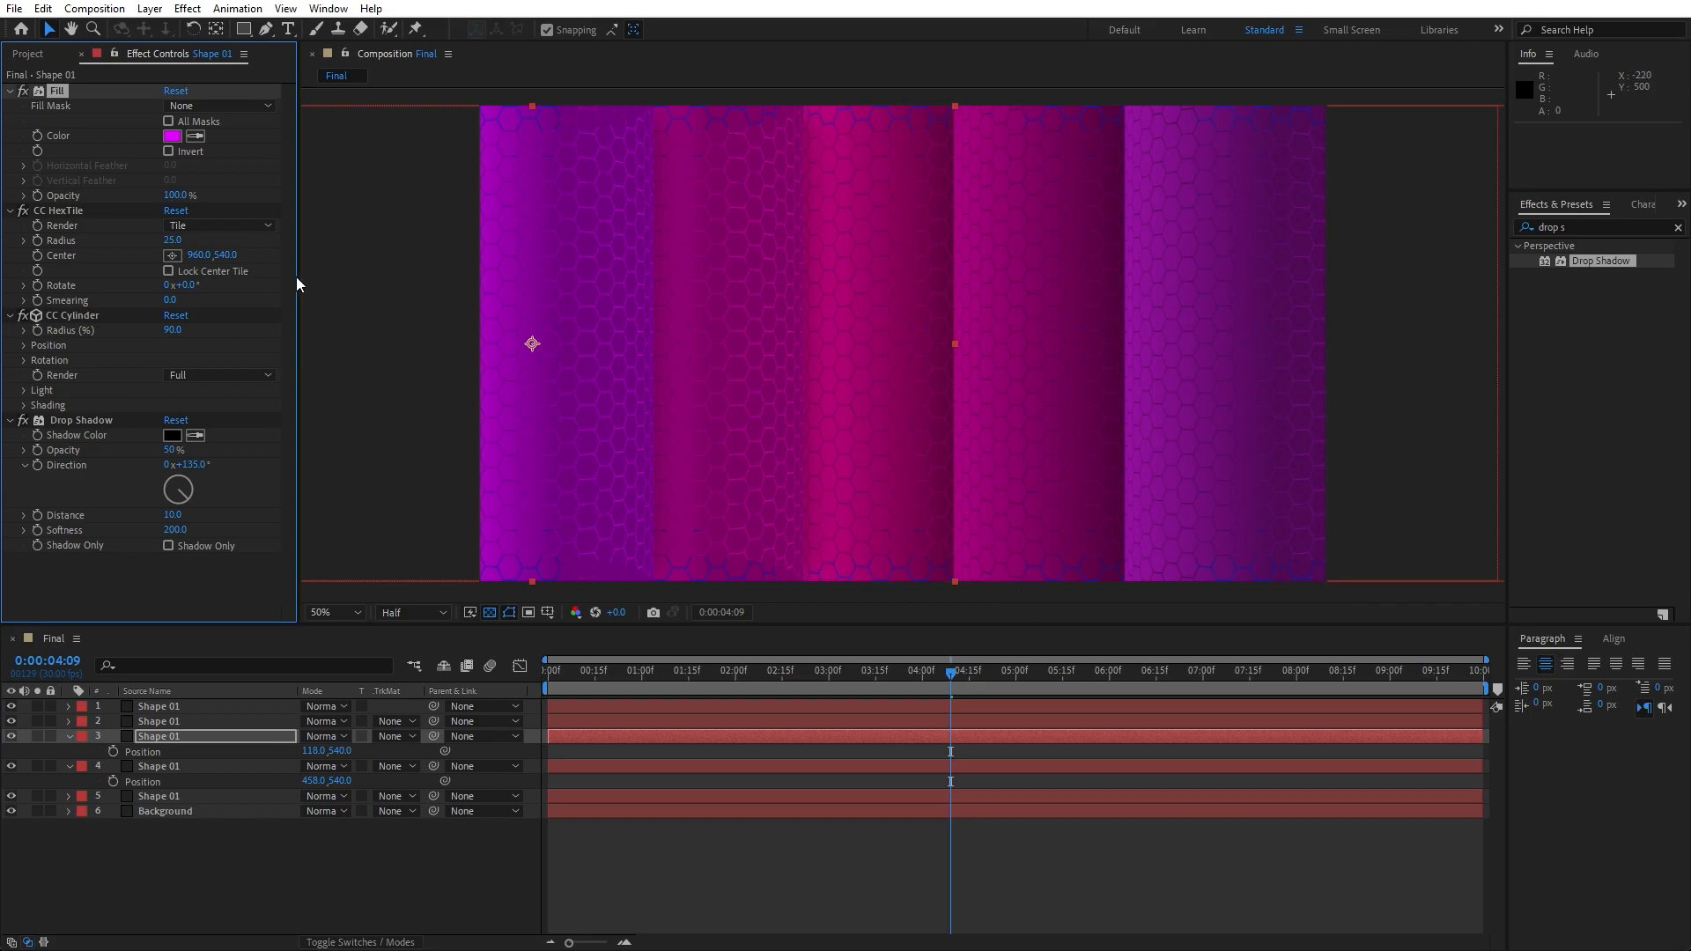
left_click(81, 54)
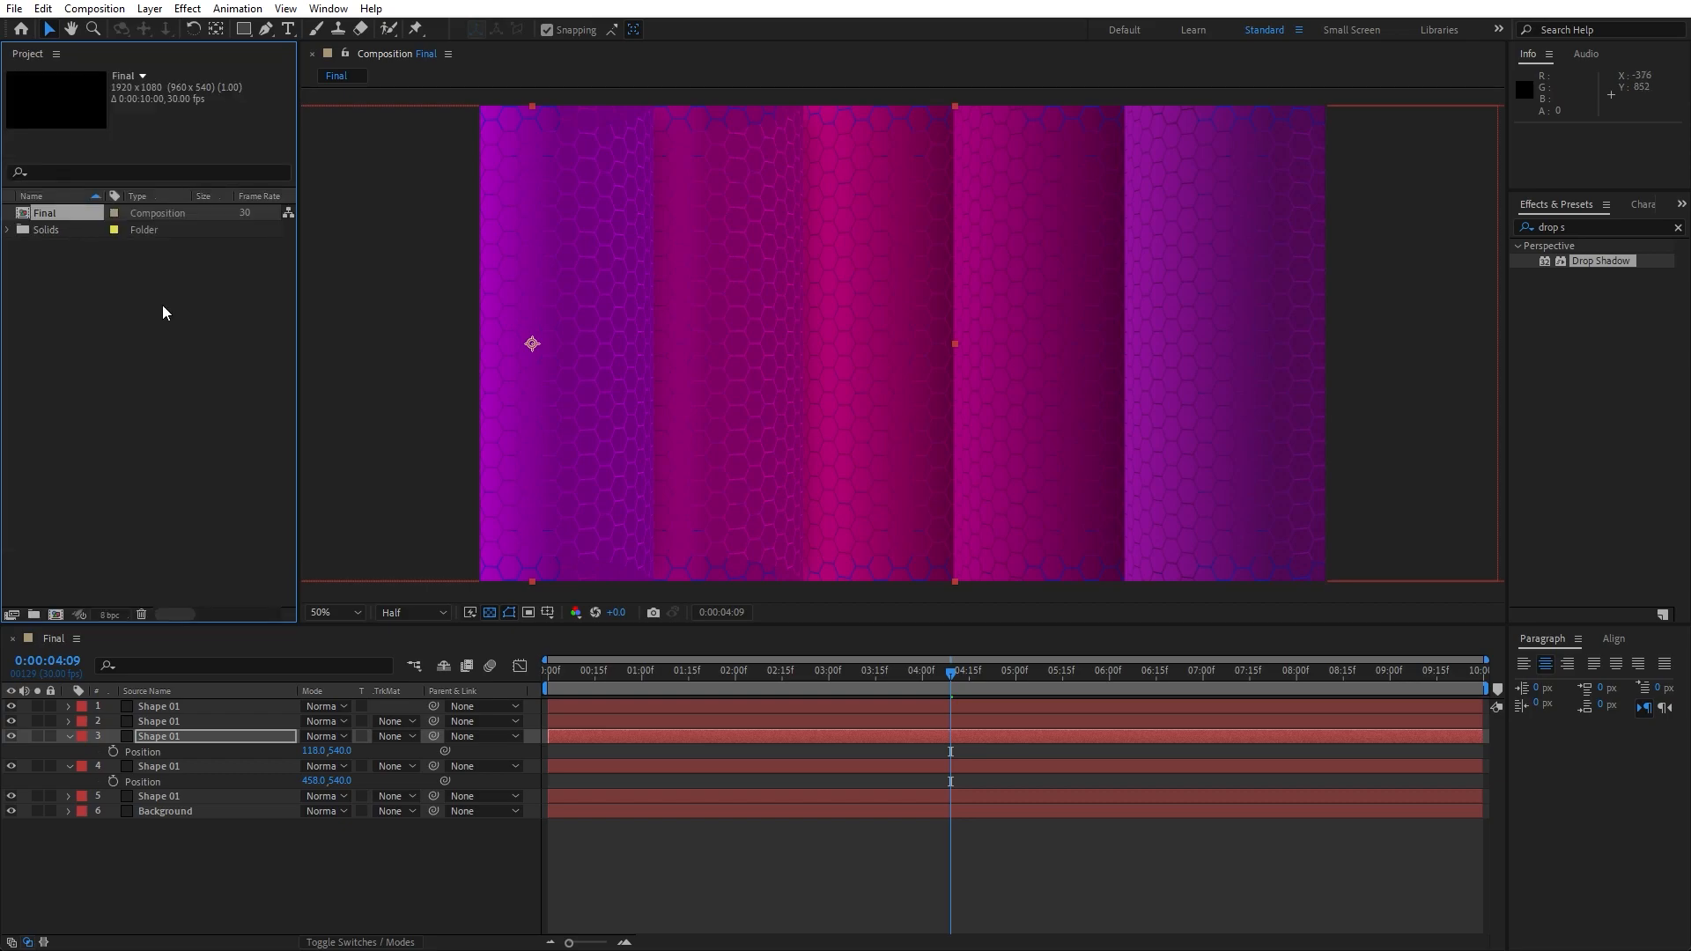
Create a new adjustment layer in the Final composition and name it Lens Flare
right_click(351, 899)
mouse_move(388, 678)
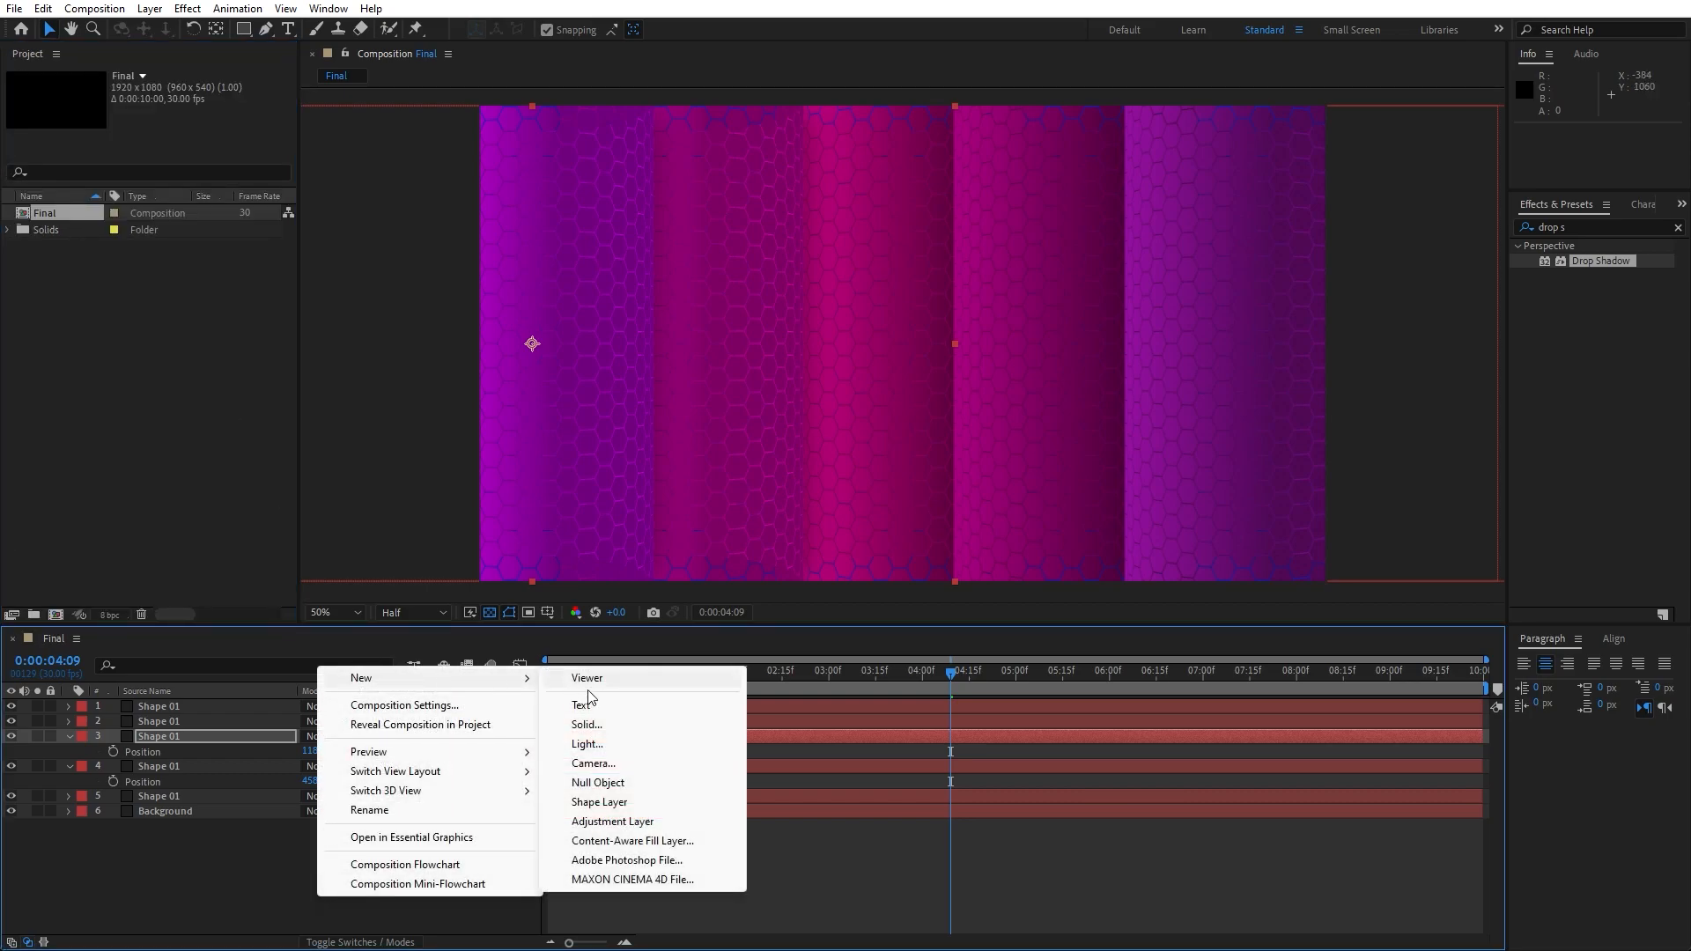
left_click(641, 824)
key("Return")
type("Lens F")
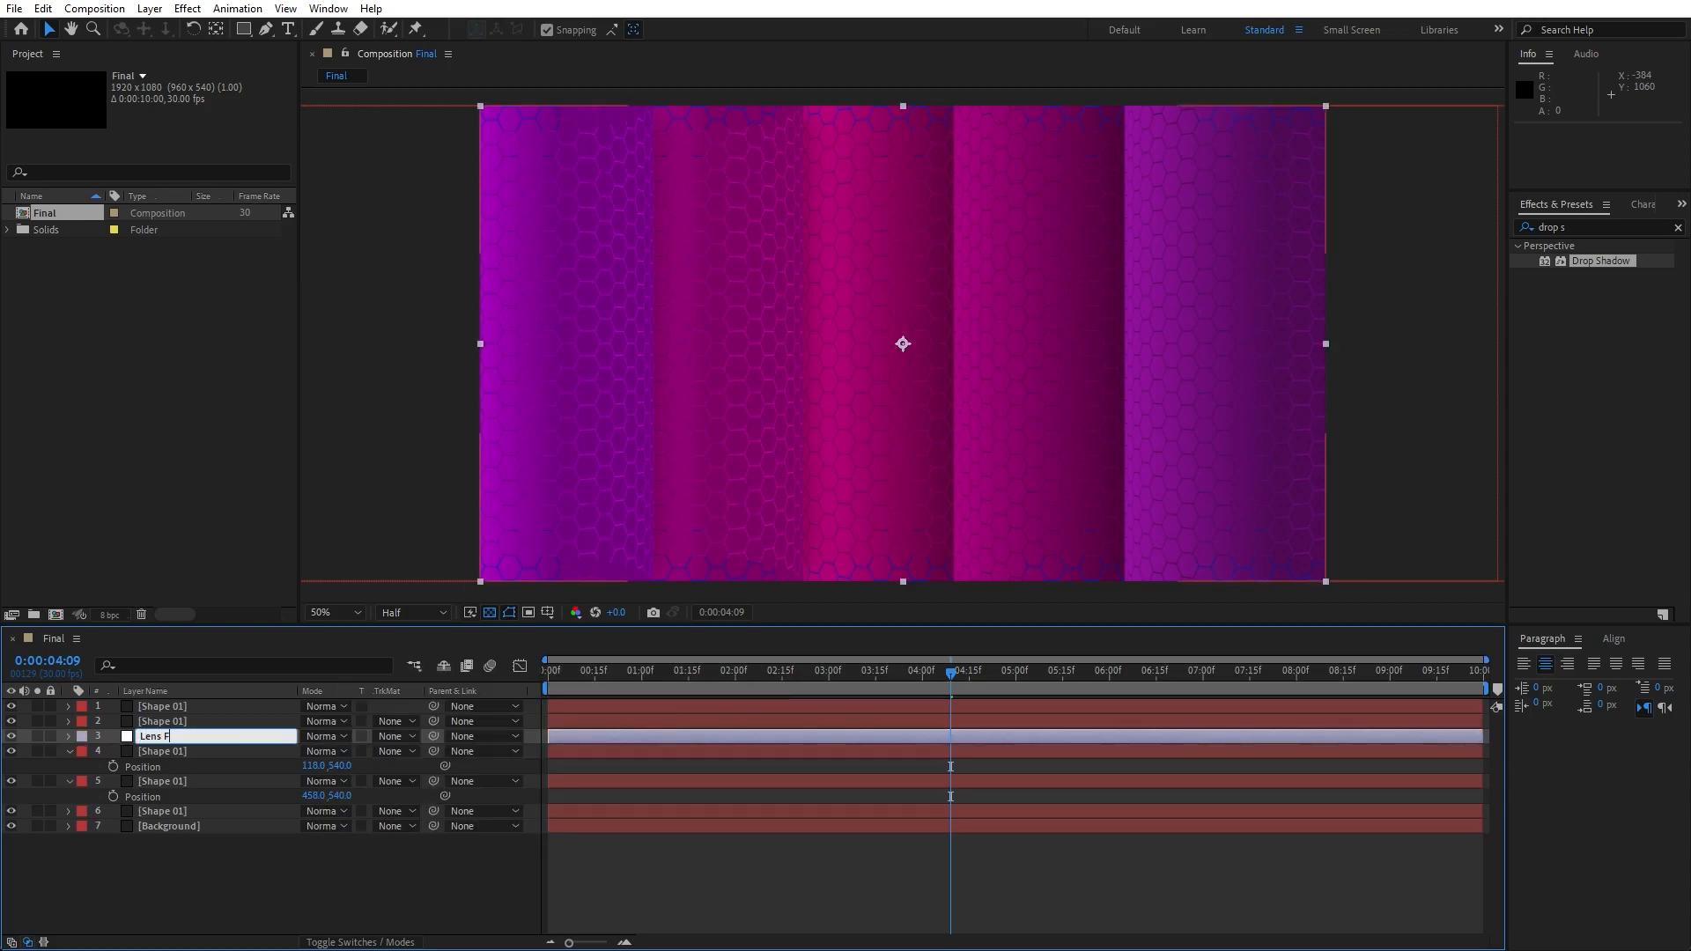
left_click(201, 825)
Move the Lens Flare layer to the top of the layer stack and collapse the open Position properties below
left_click_drag(176, 739, 193, 705)
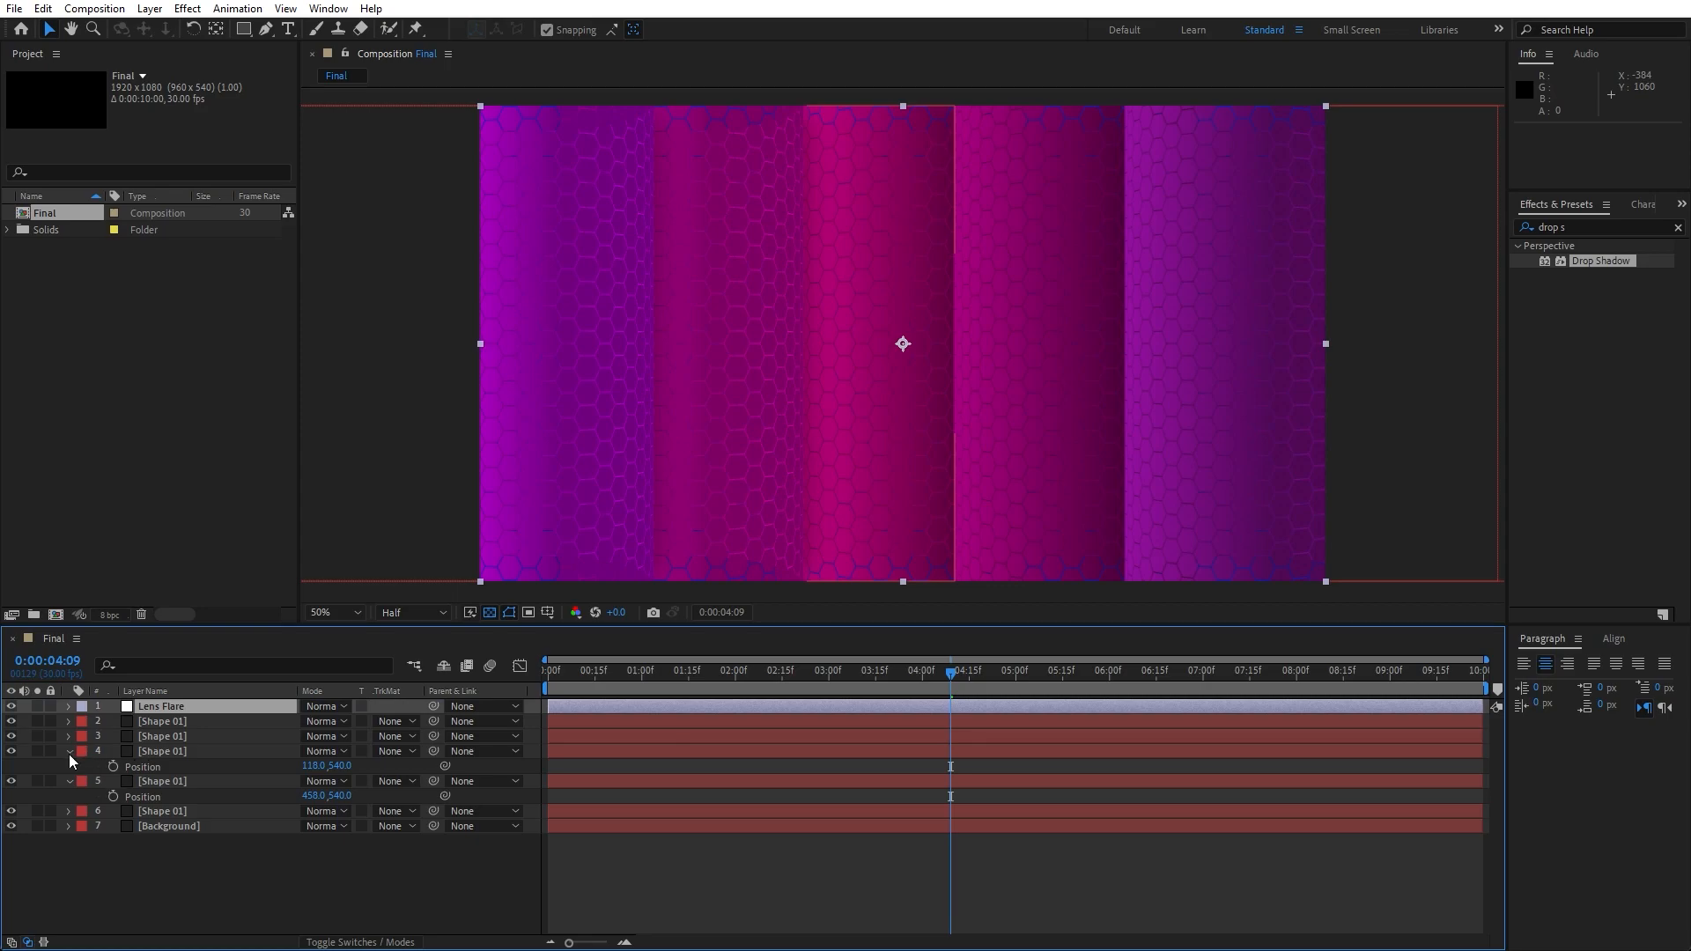
left_click(69, 753)
left_click(71, 774)
left_click(71, 768)
Apply the Lens Flare effect to the Lens Flare layer with the lens type 35mm Prime
left_click(1603, 226)
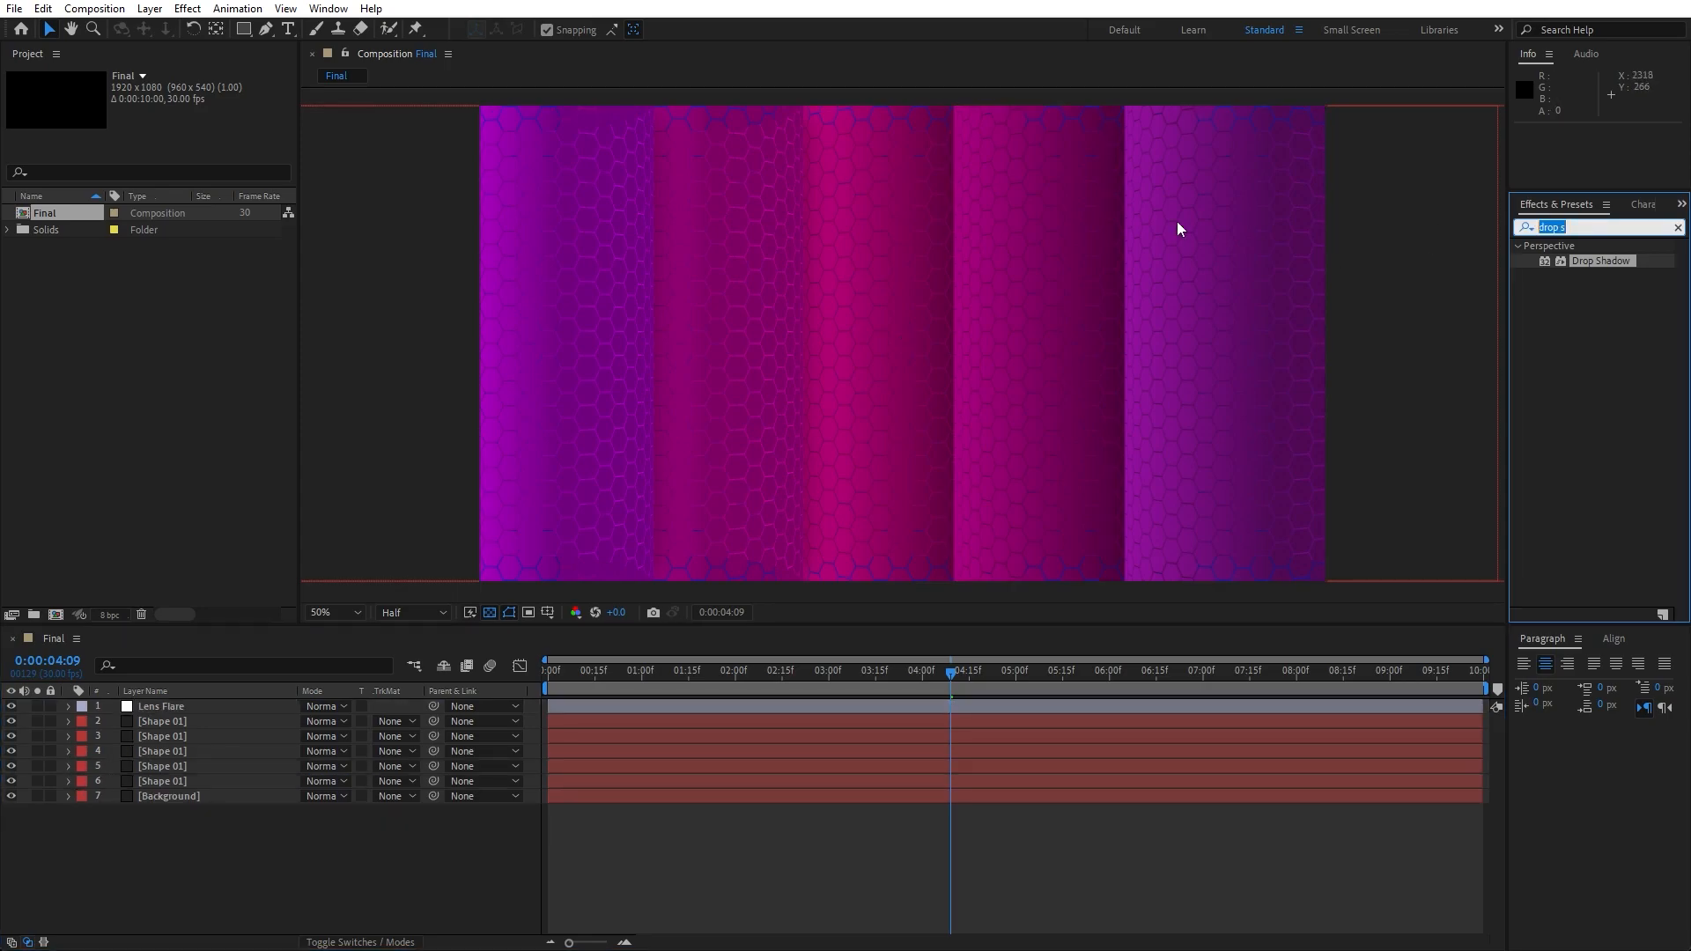
type("lens fla")
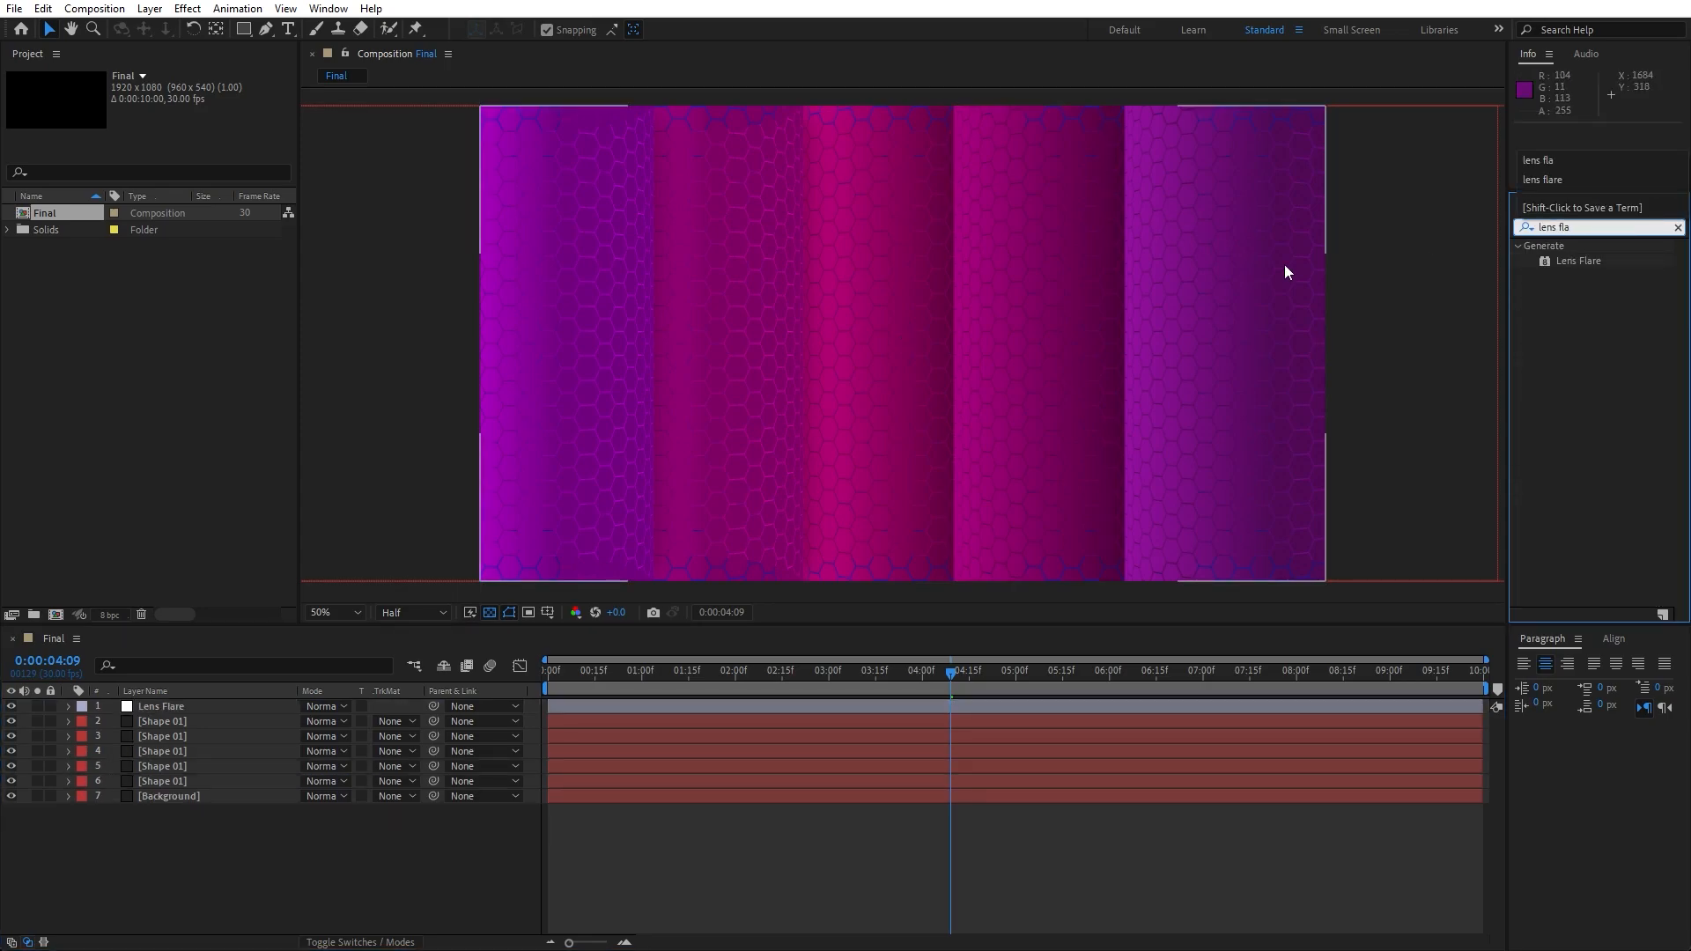
left_click_drag(1578, 261, 244, 705)
key("comma")
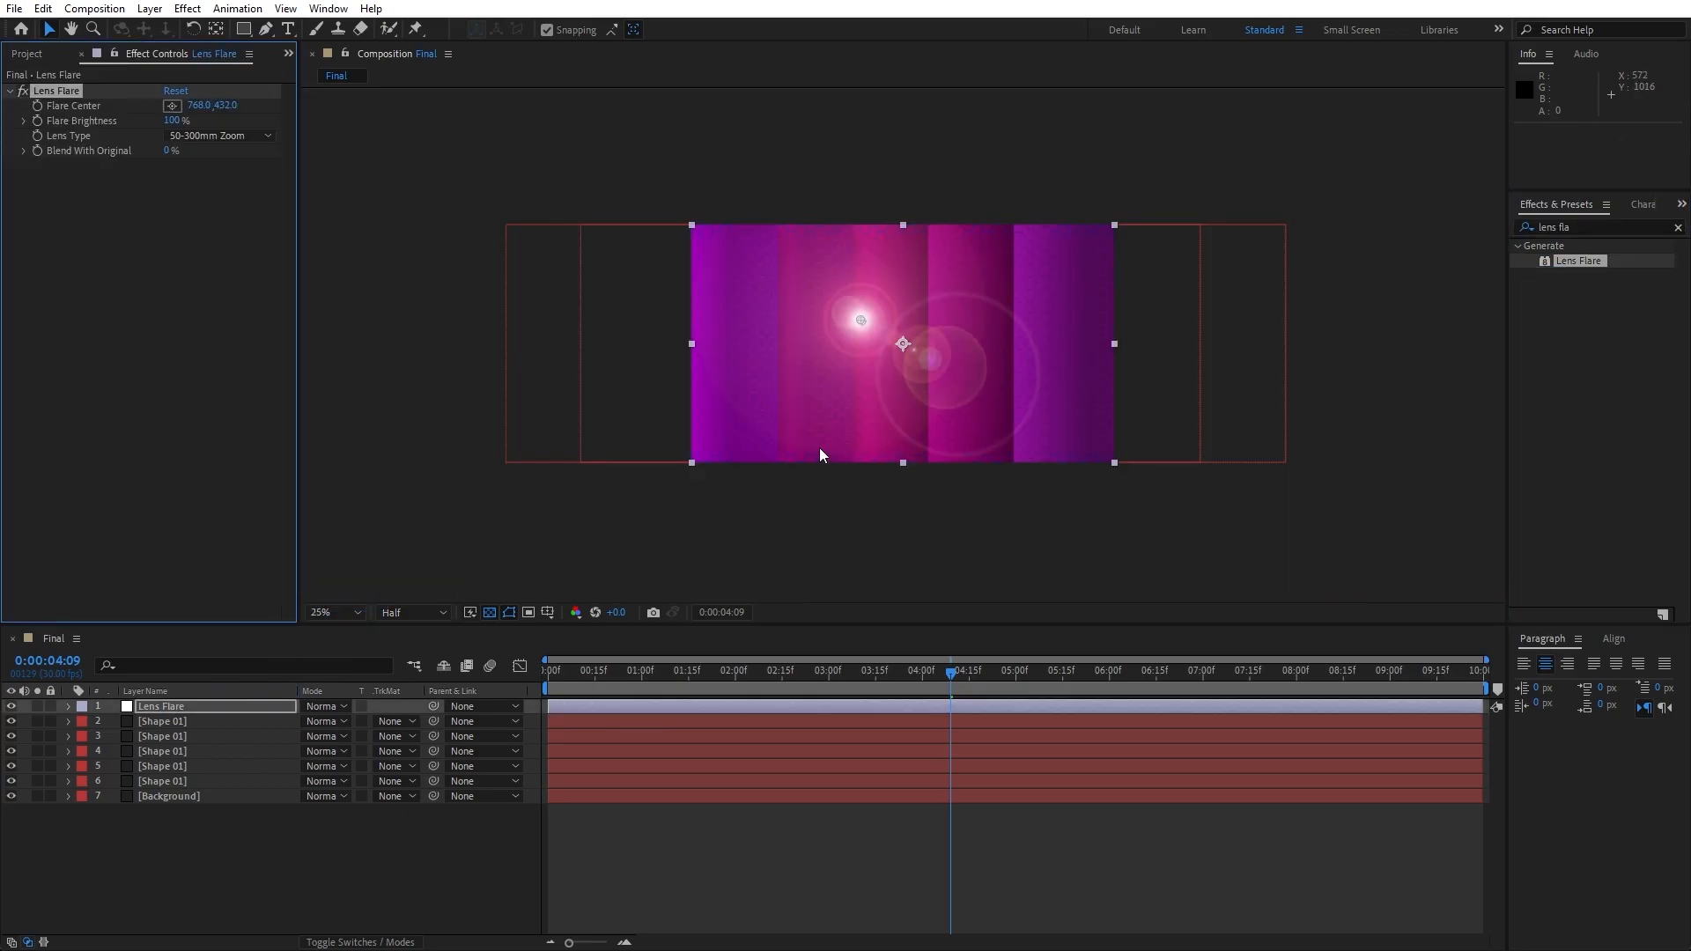
left_click(222, 138)
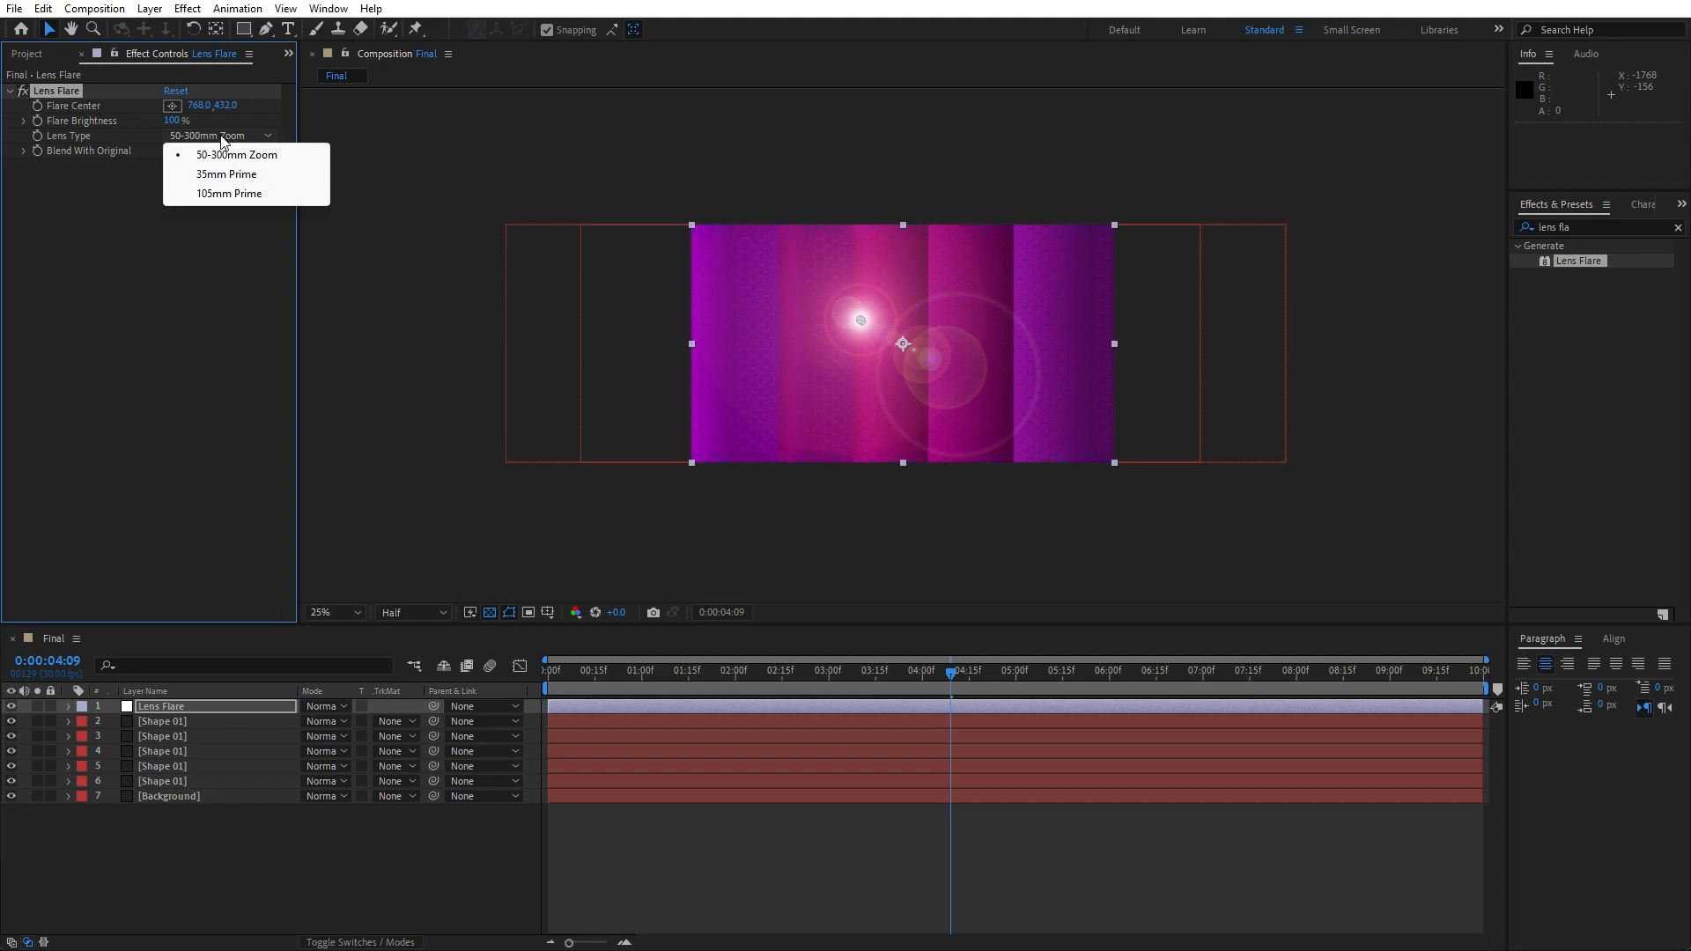
left_click(230, 174)
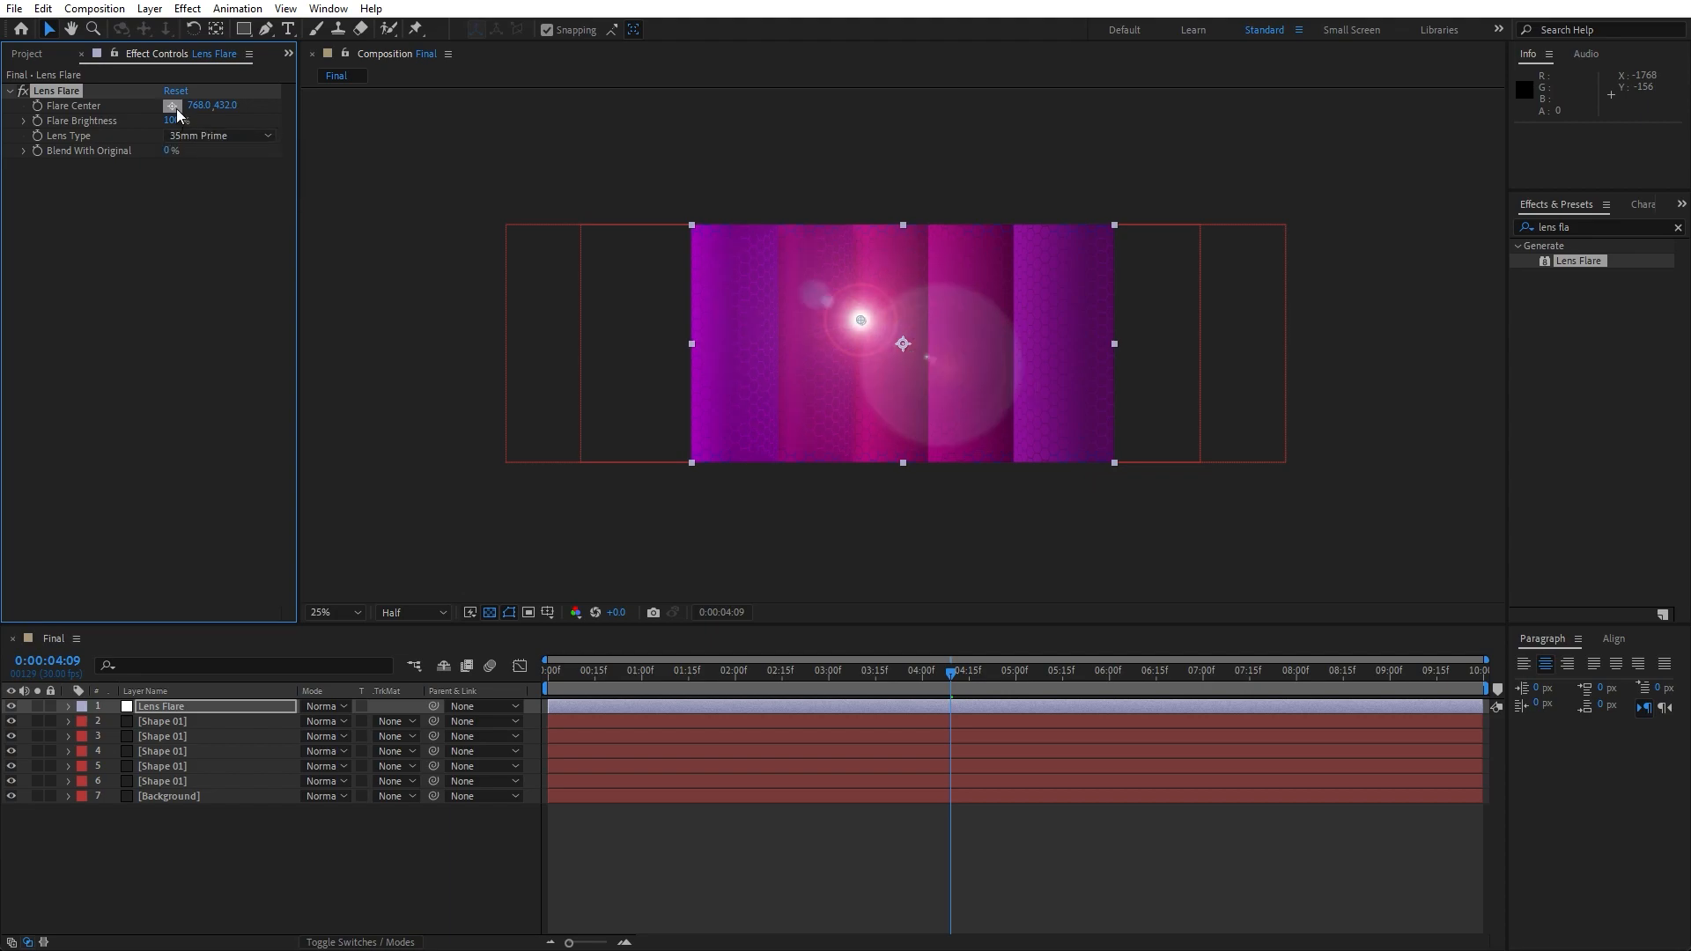
Place the flare center outside the frame beyond its upper-right corner, at about 2200, -168
left_click(174, 107)
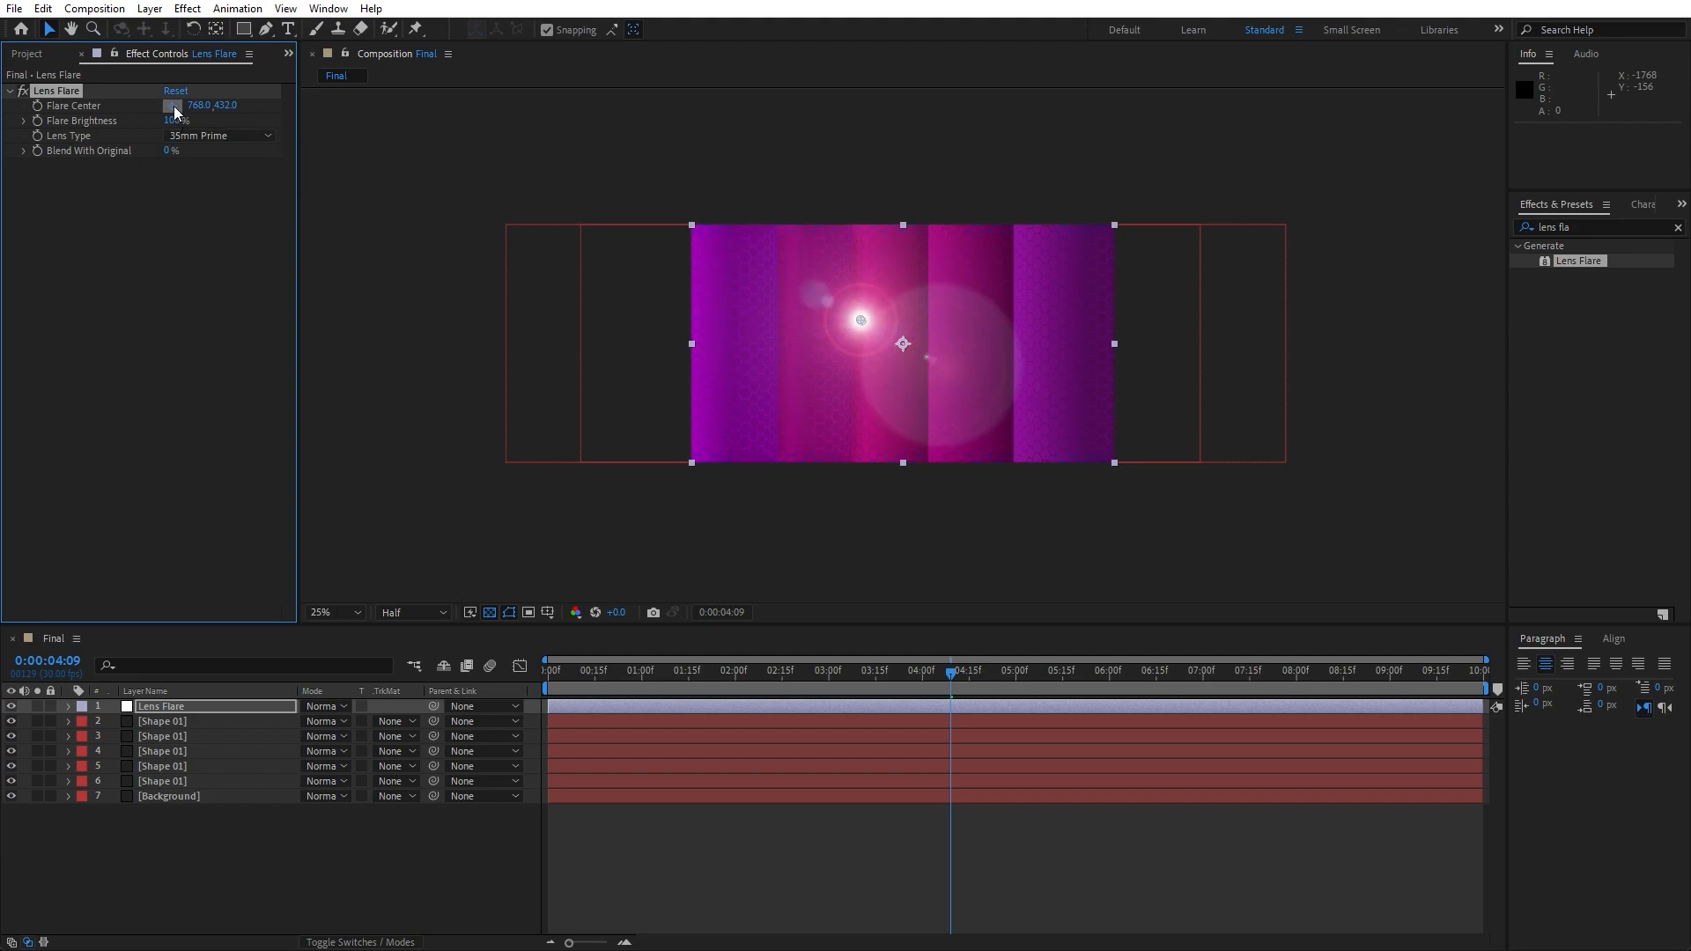
left_click(1161, 204)
mouse_move(1161, 205)
left_mouse_down()
mouse_move(1177, 212)
mouse_move(1175, 188)
left_mouse_up()
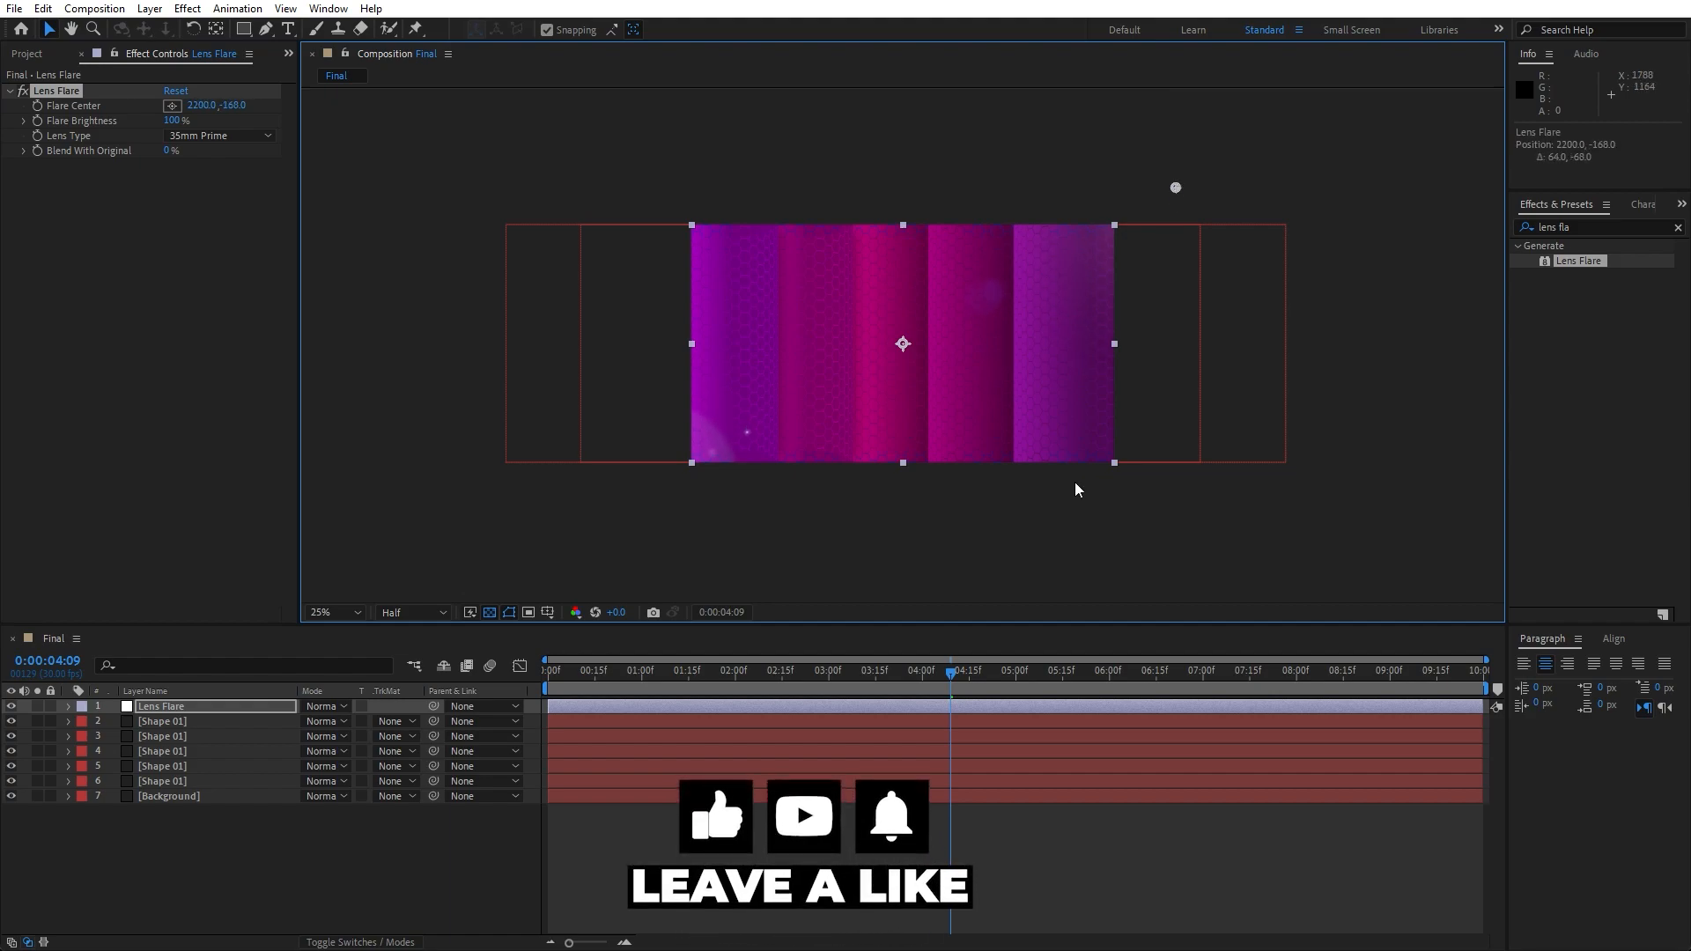
Create a new adjustment layer in the Final composition and name it Curves
right_click(259, 859)
mouse_move(304, 643)
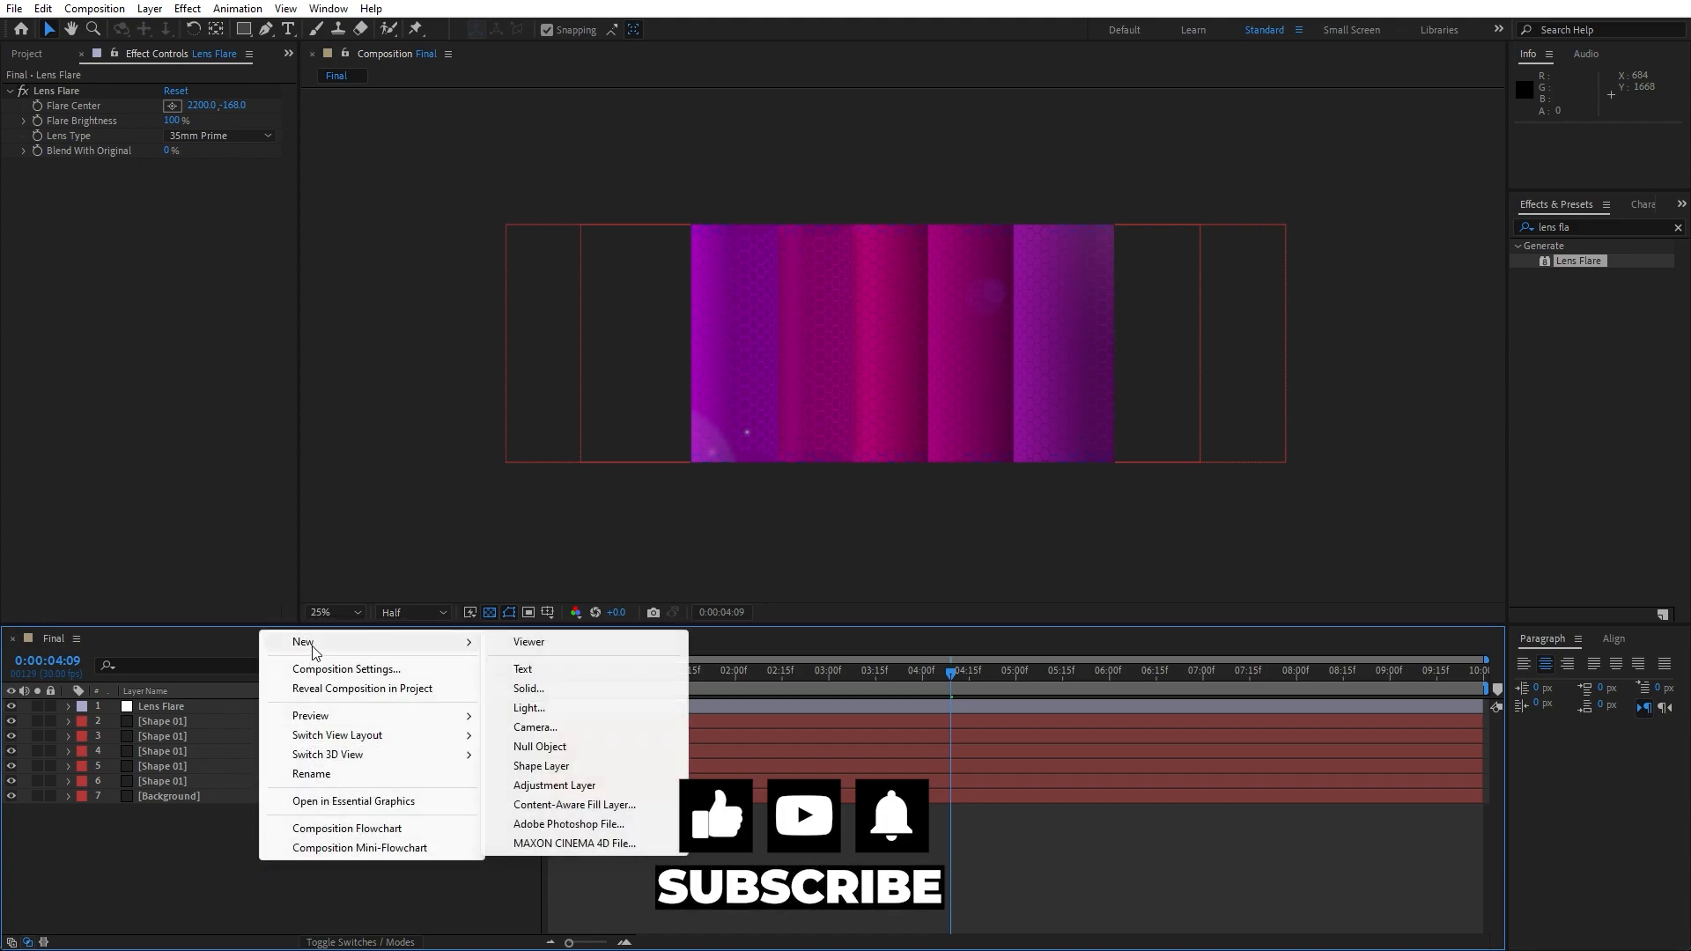
left_click(567, 781)
key("Return")
type("Curves")
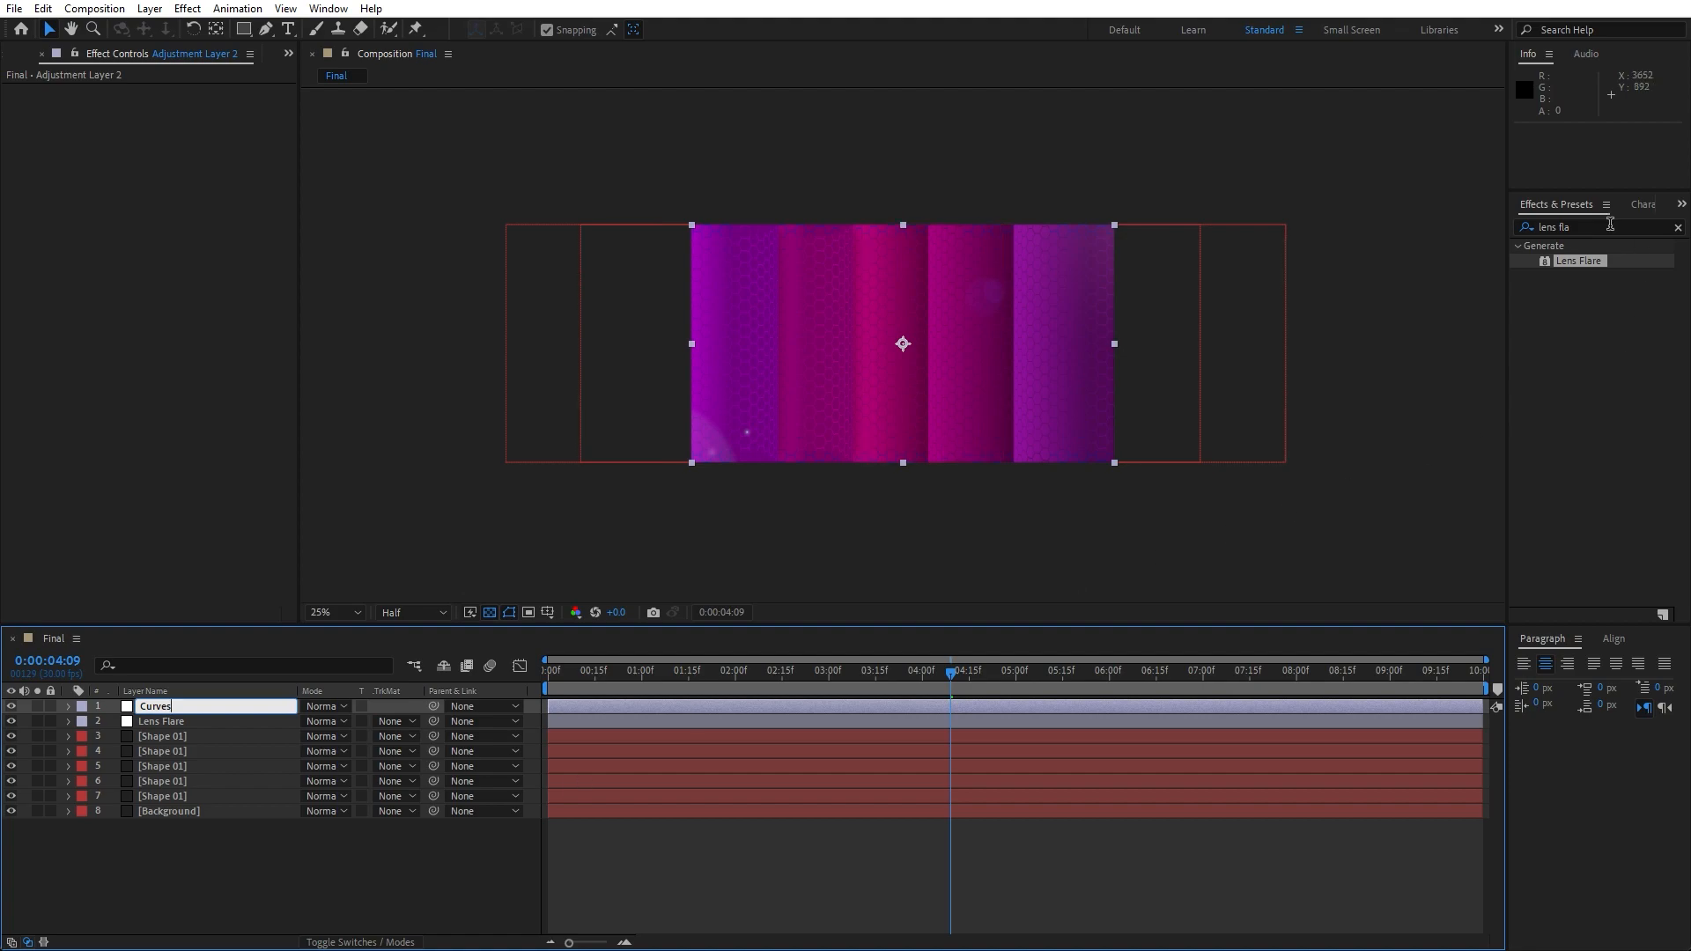
key("Return")
Apply the Curves effect to the Curves layer and pull the middle of the RGB curve slightly down to darken the midtones
key("ctrl+5")
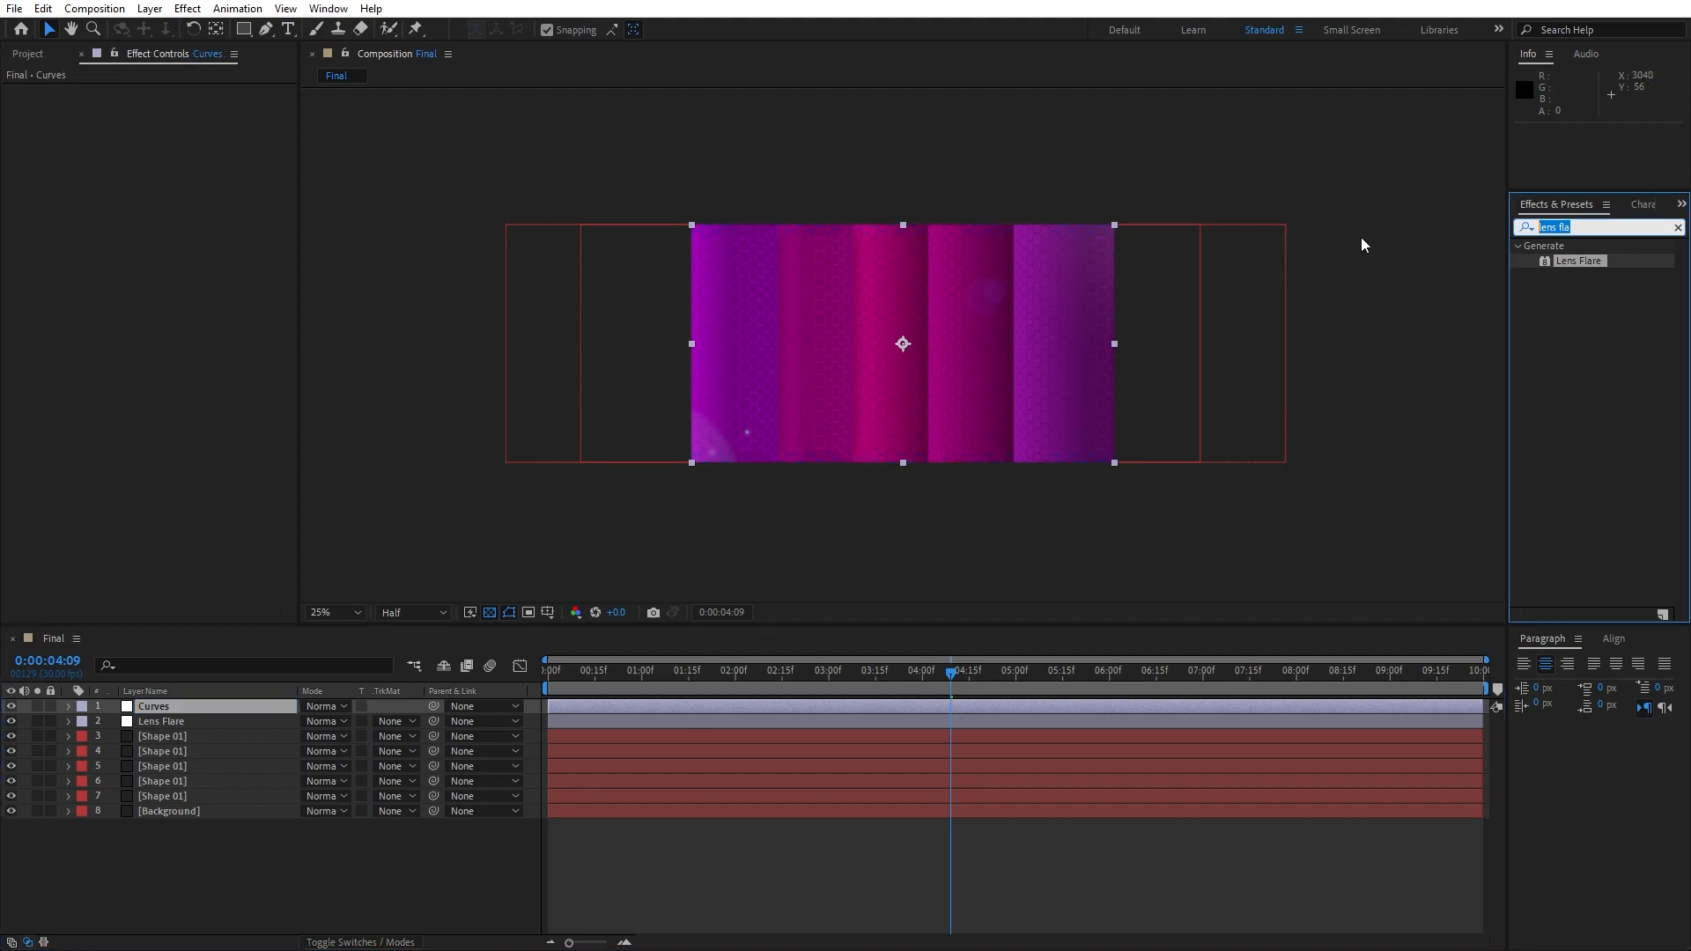
type("curve")
left_click_drag(1586, 305, 205, 706)
key("period")
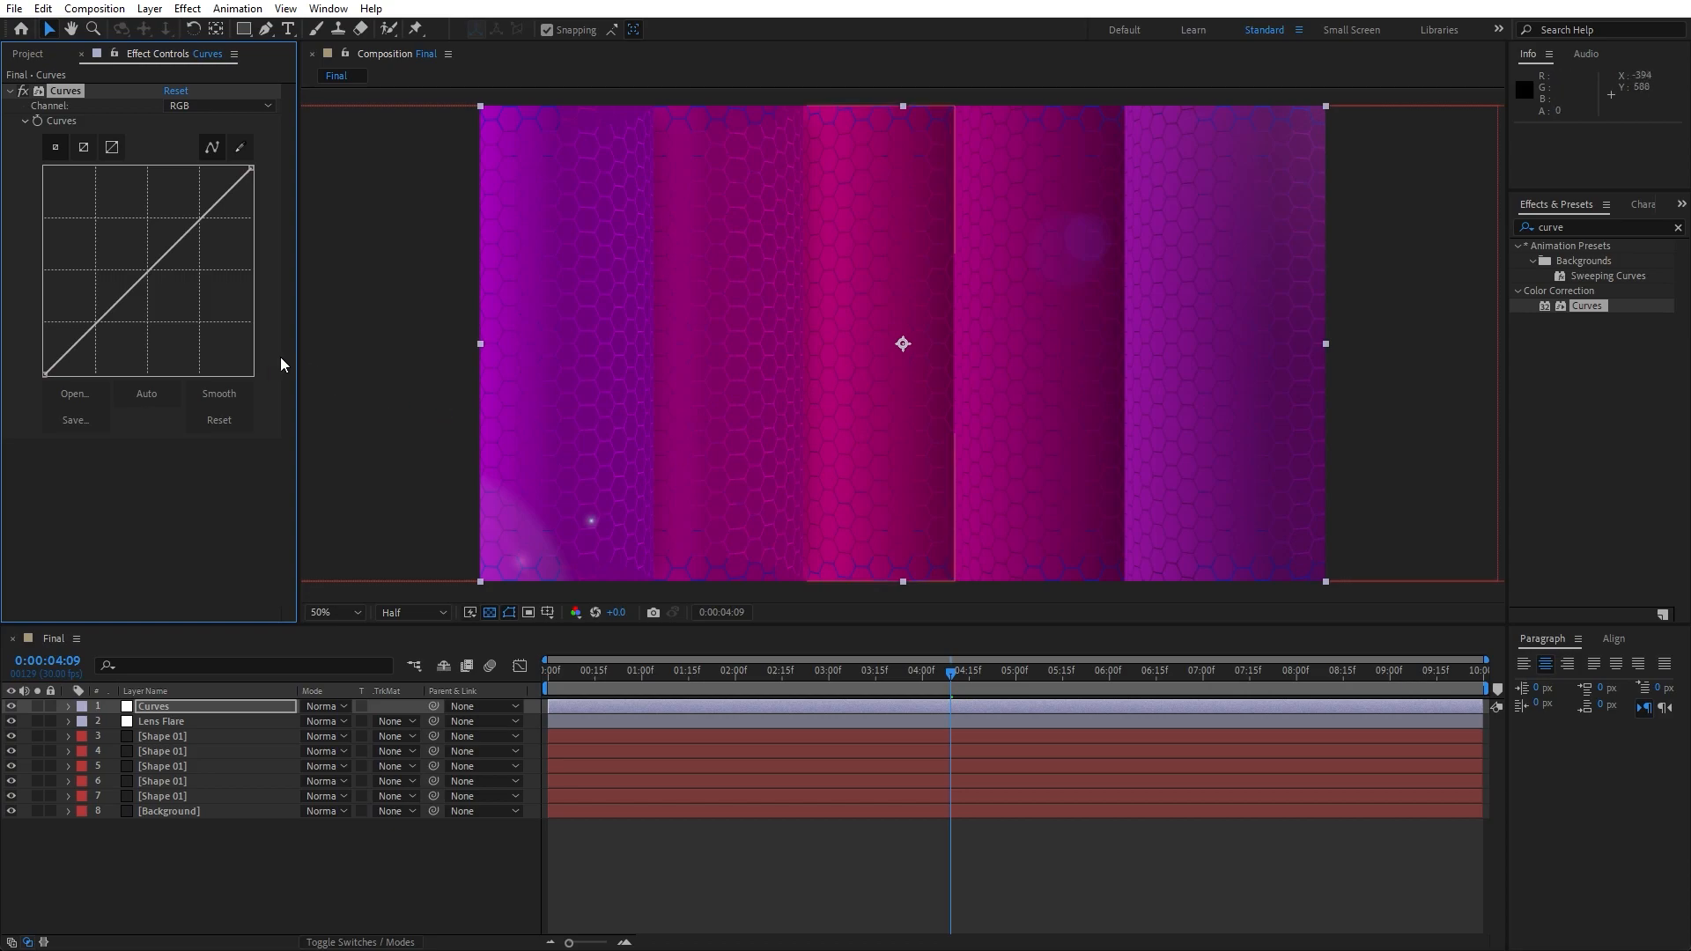
left_click_drag(145, 274, 155, 282)
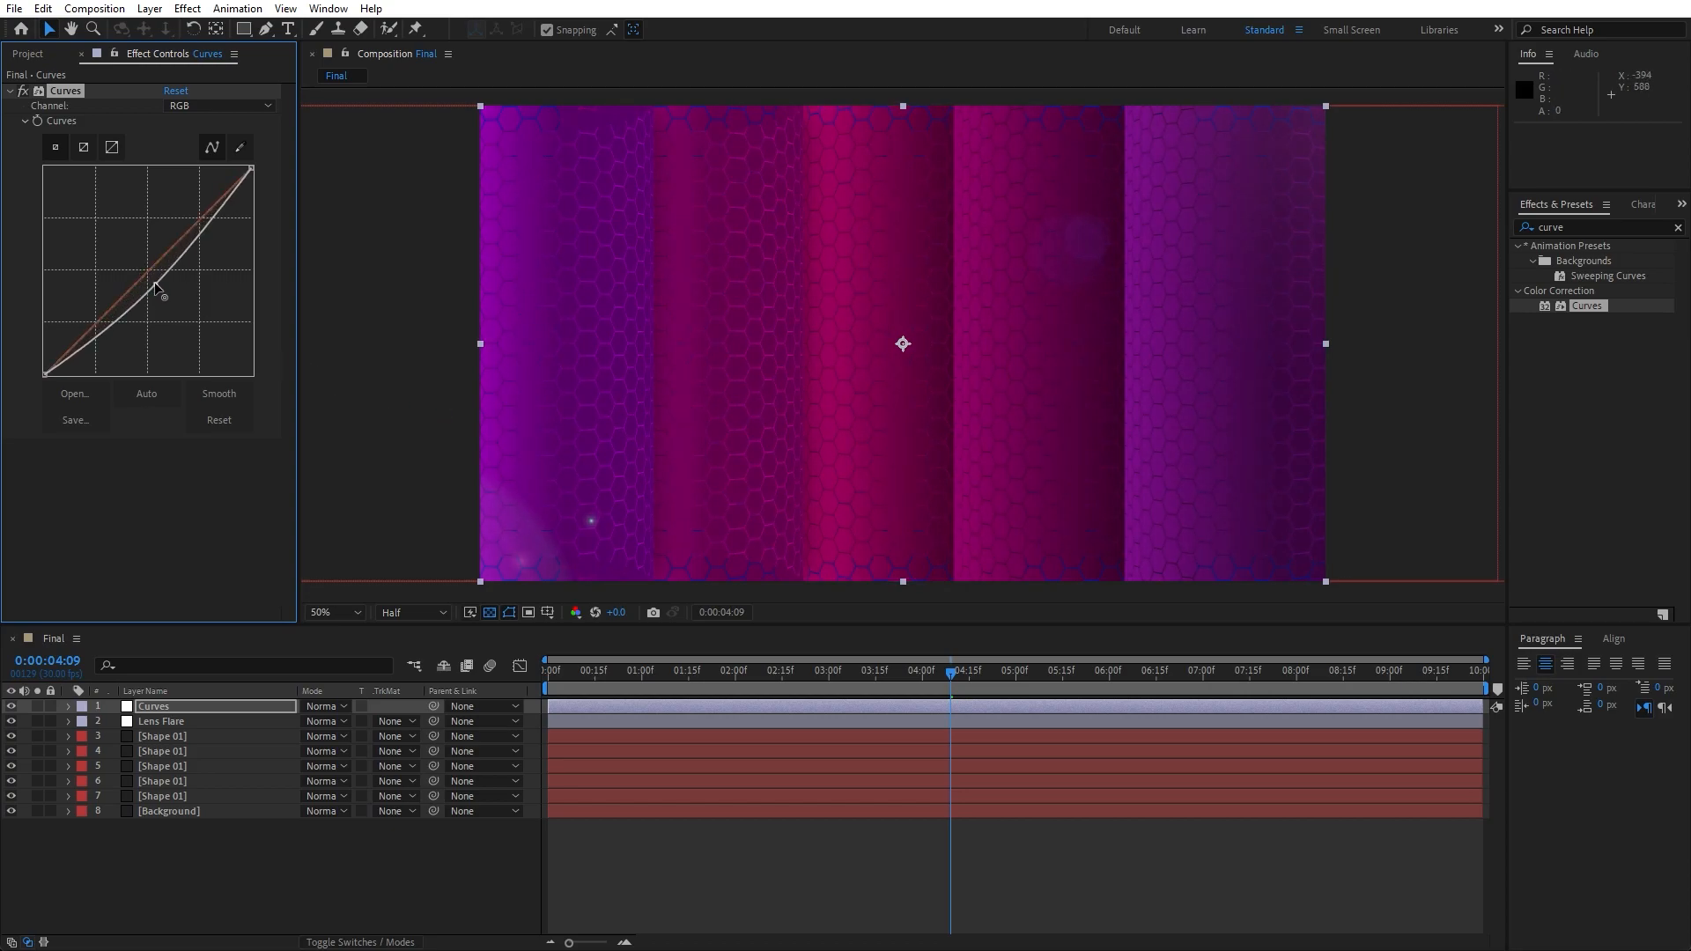
Create another adjustment layer in the Final composition and name it Levels
right_click(188, 875)
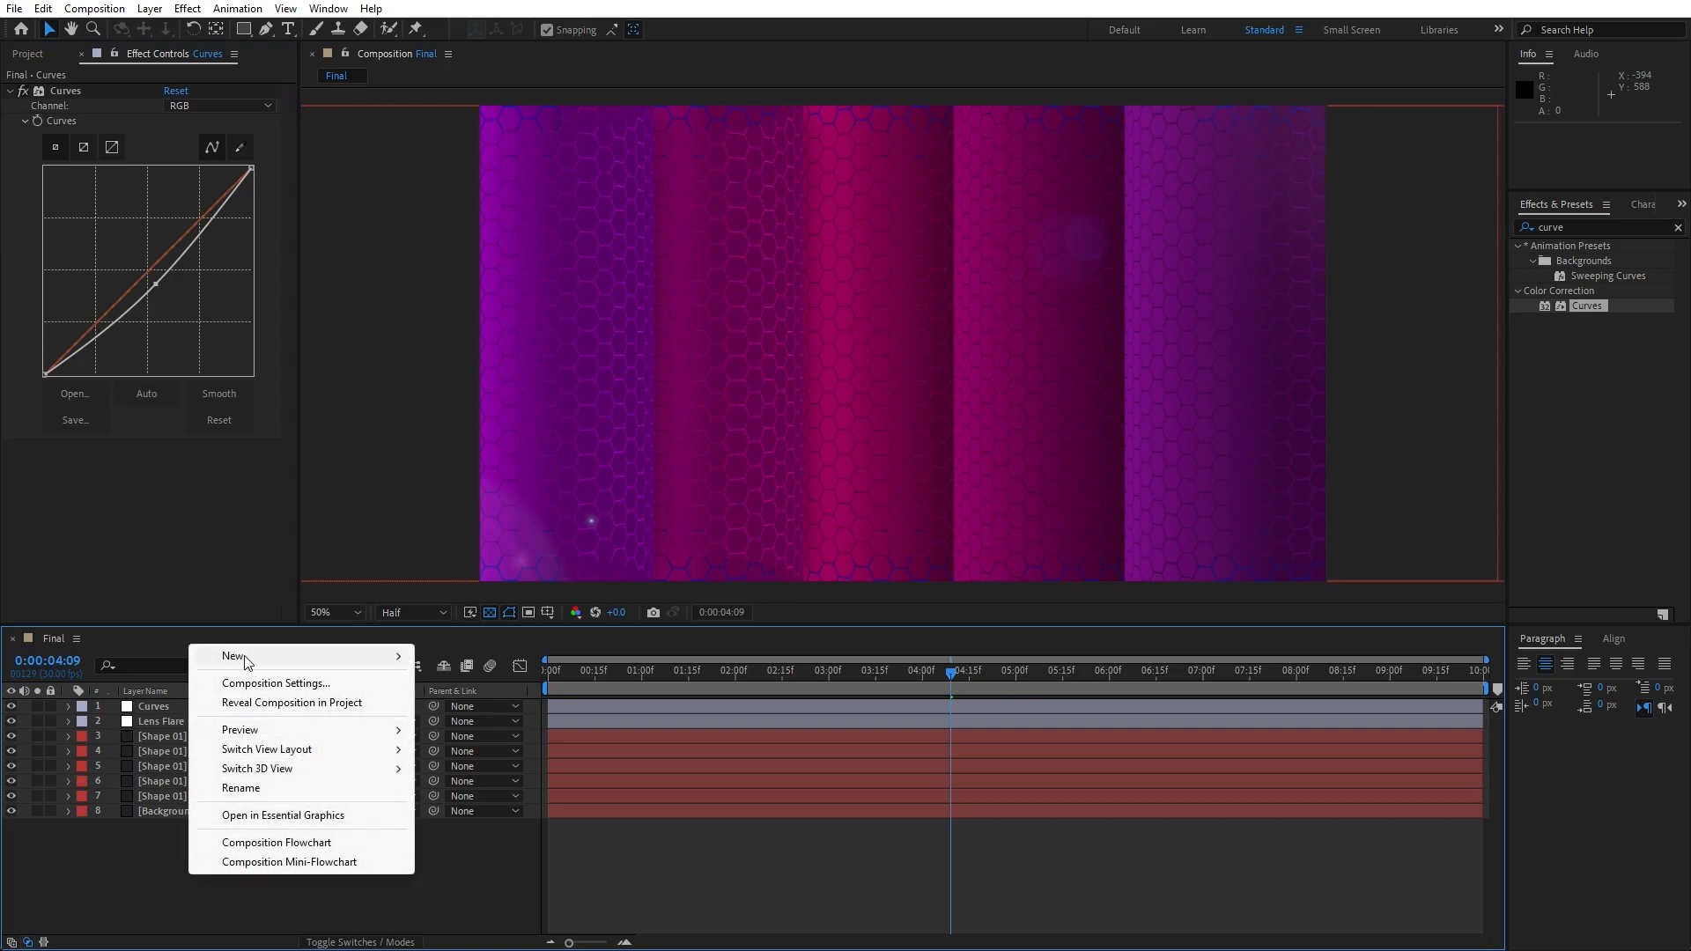
mouse_move(249, 659)
left_click(513, 799)
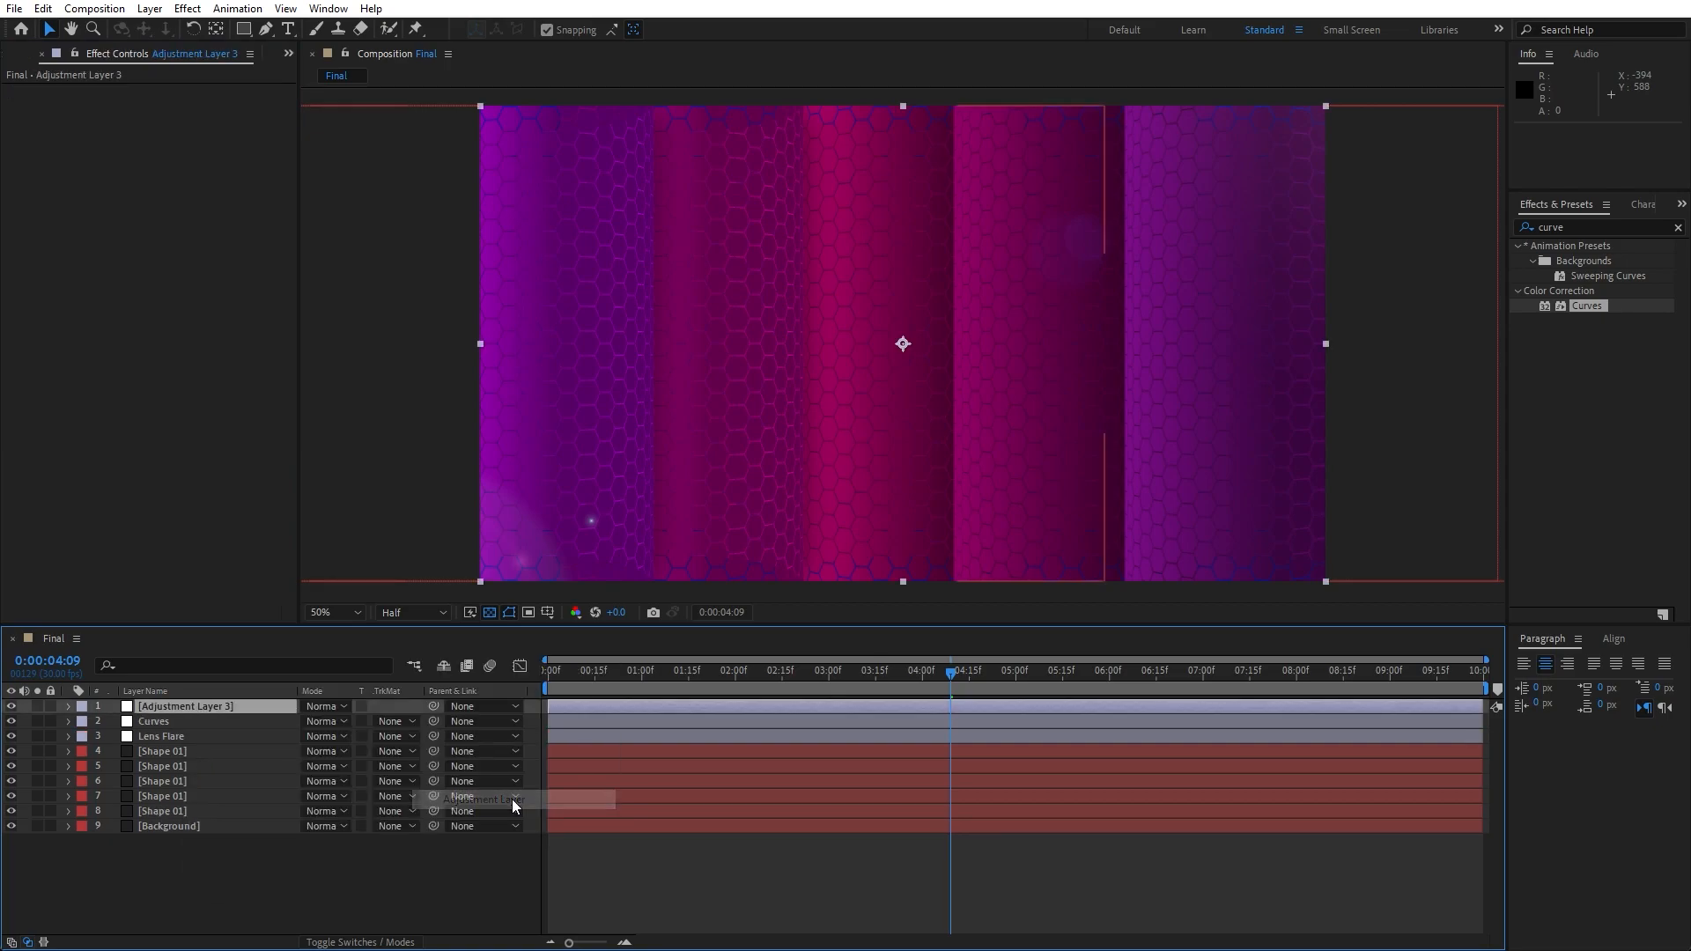
key("Return")
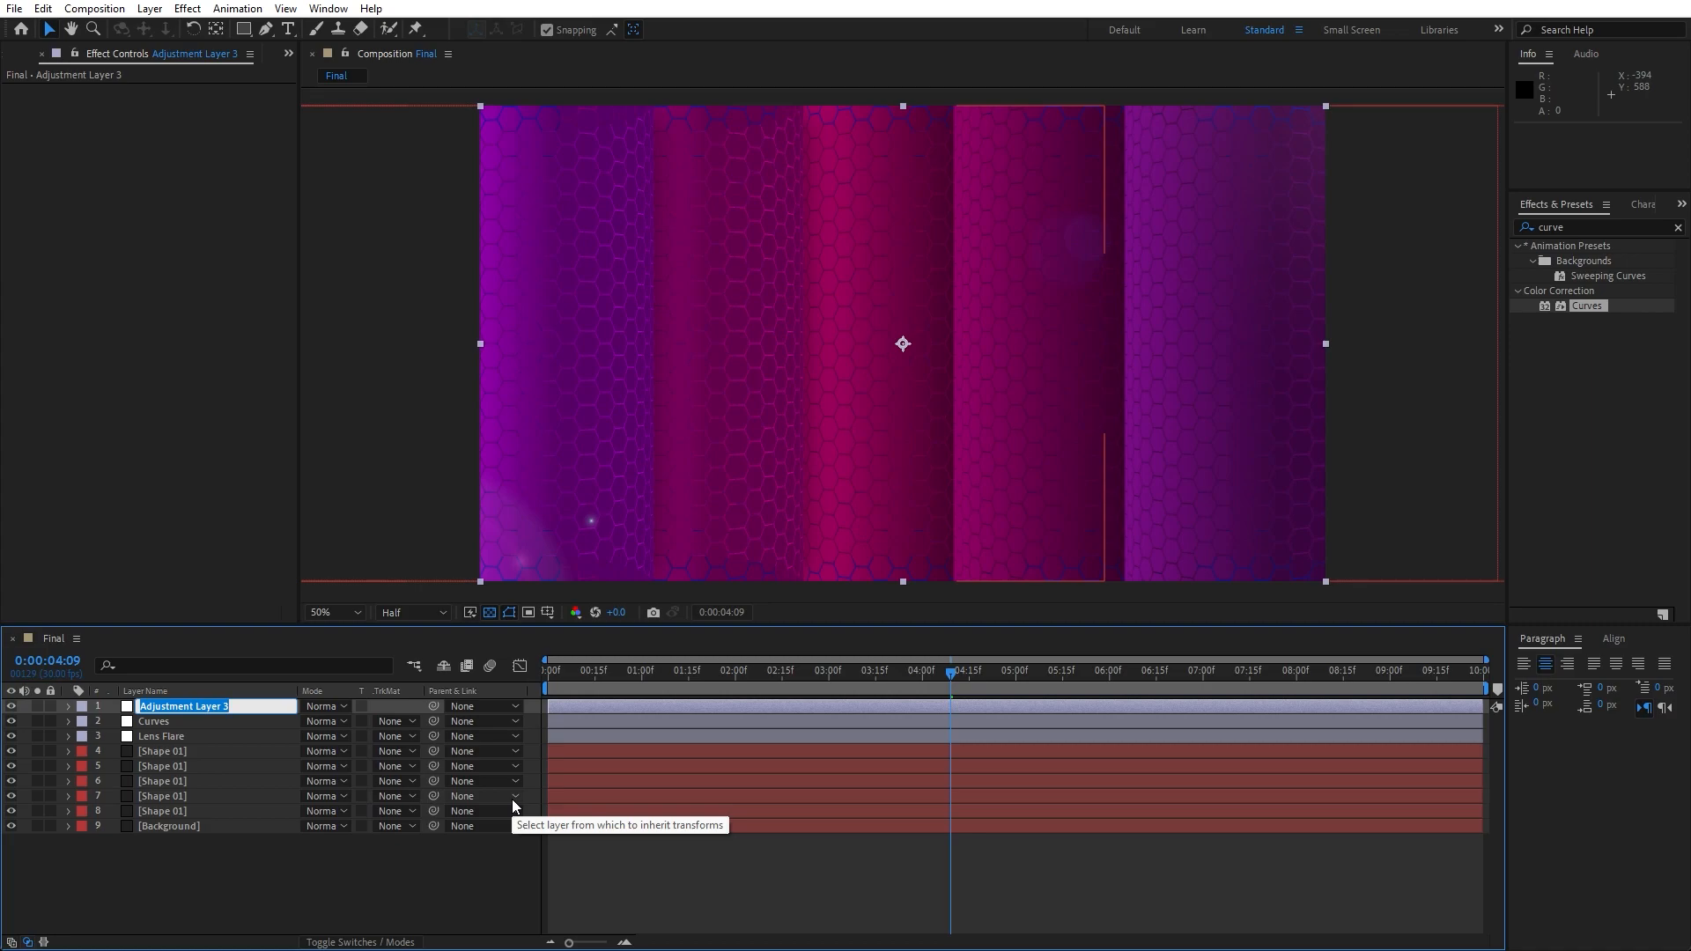
type("Levels")
left_click(344, 898)
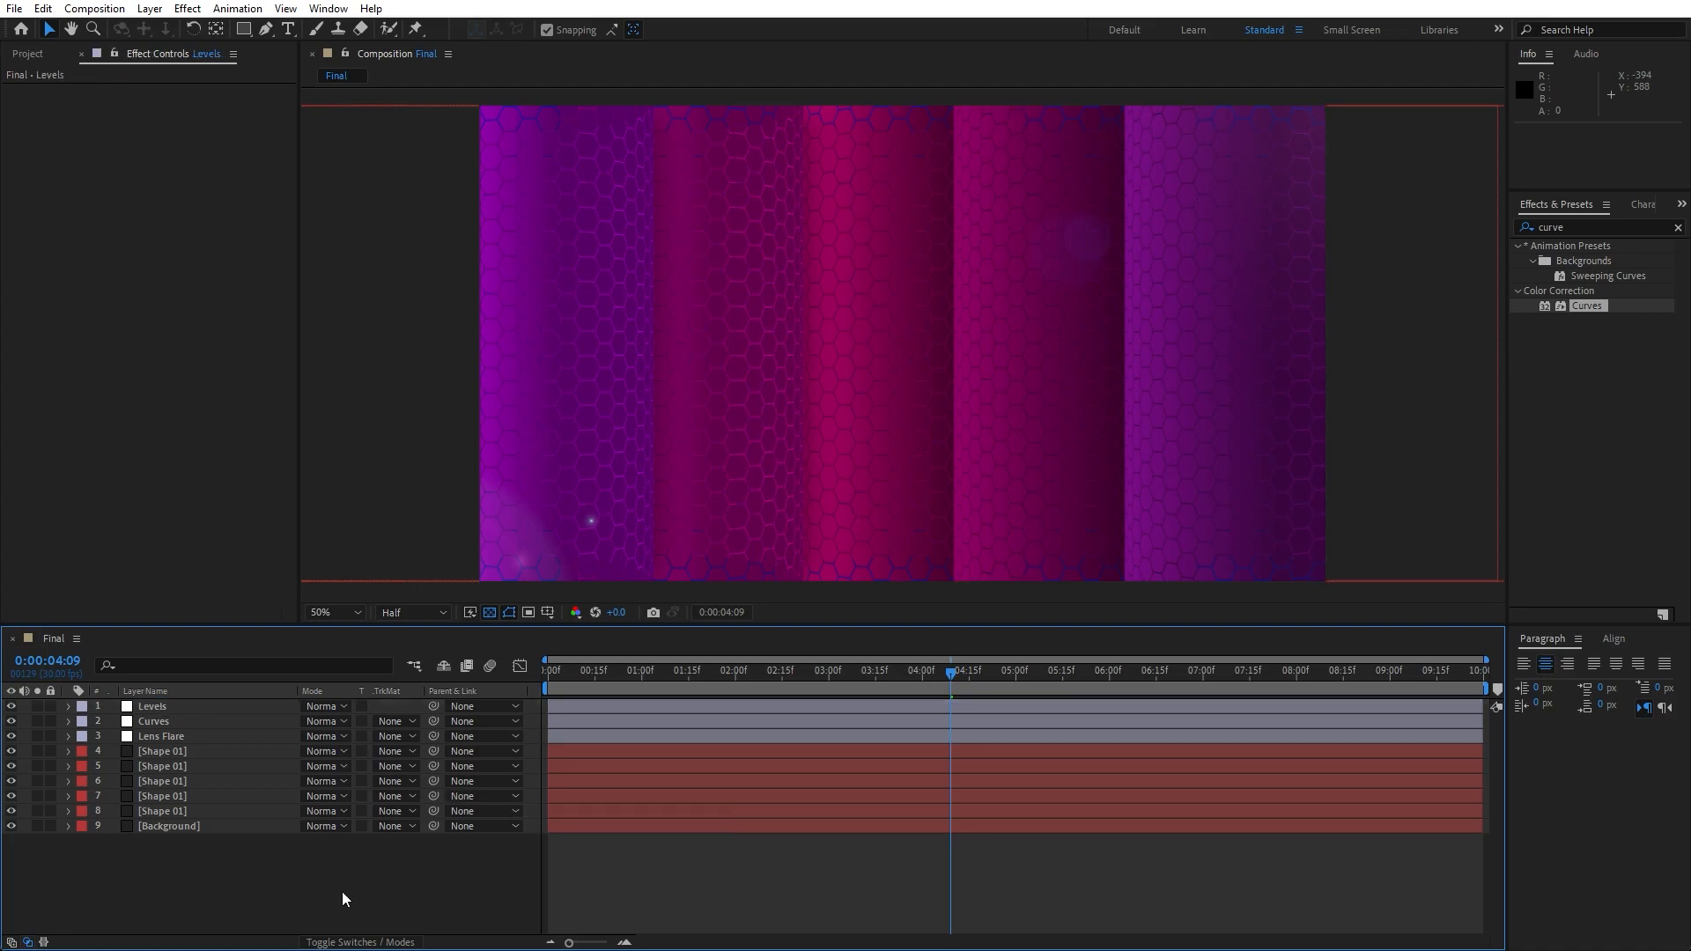
Find the color correction effect Levels and apply it to the Levels layer
left_click(1576, 227)
type("levels")
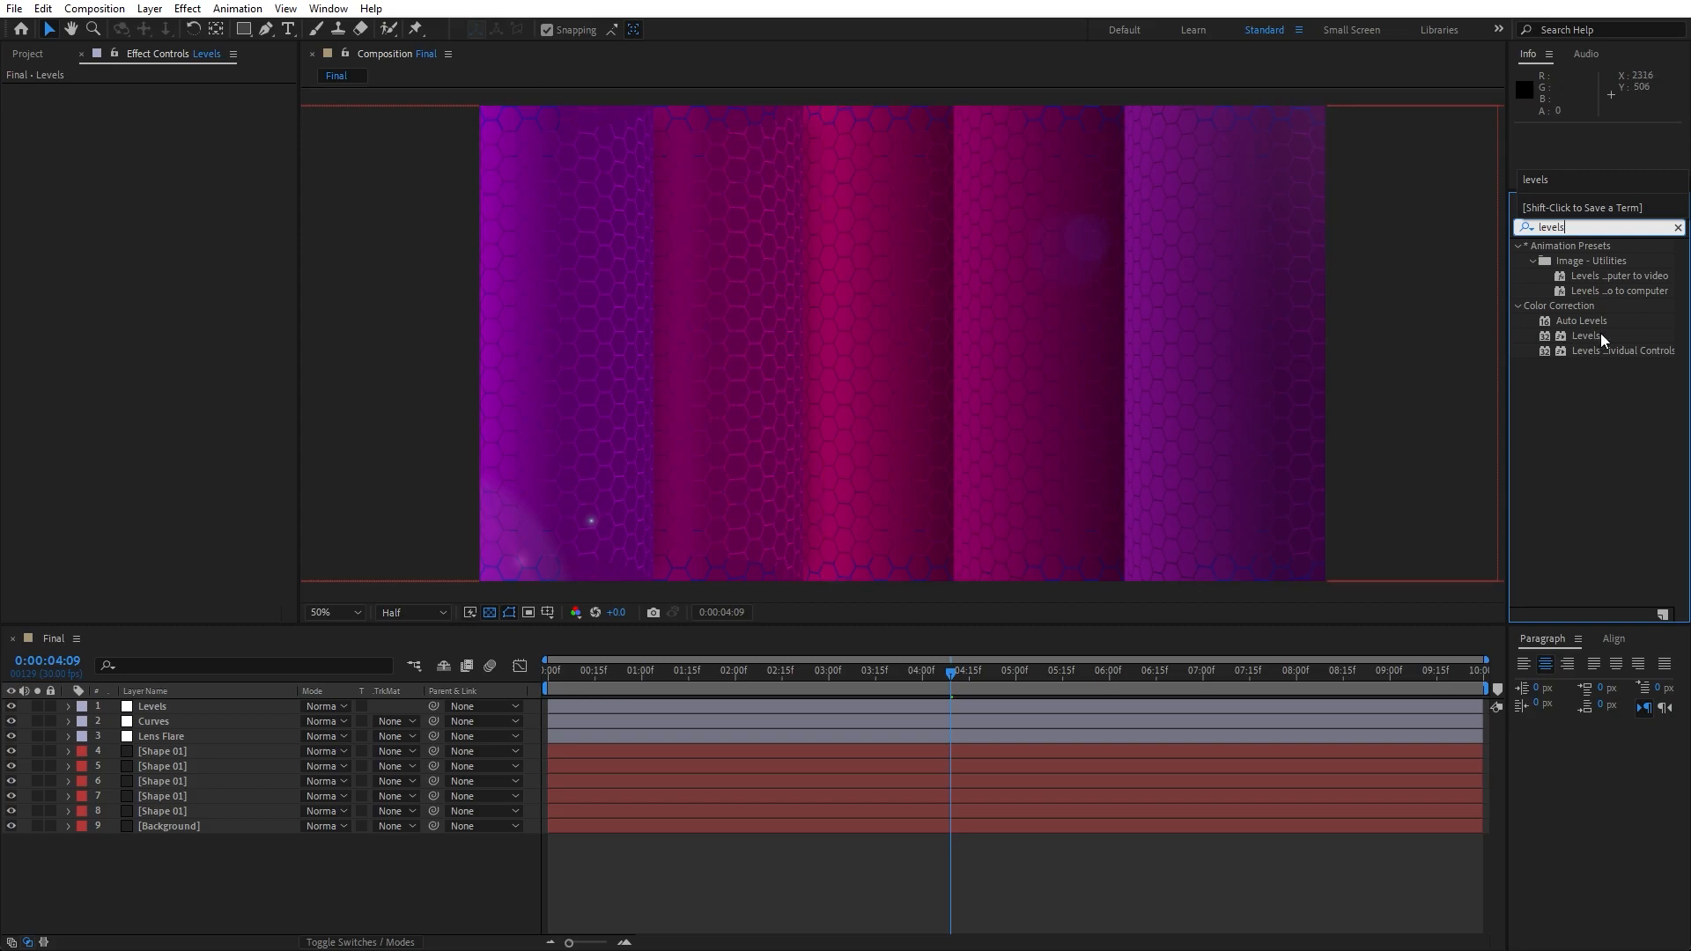
left_click_drag(1591, 336, 228, 704)
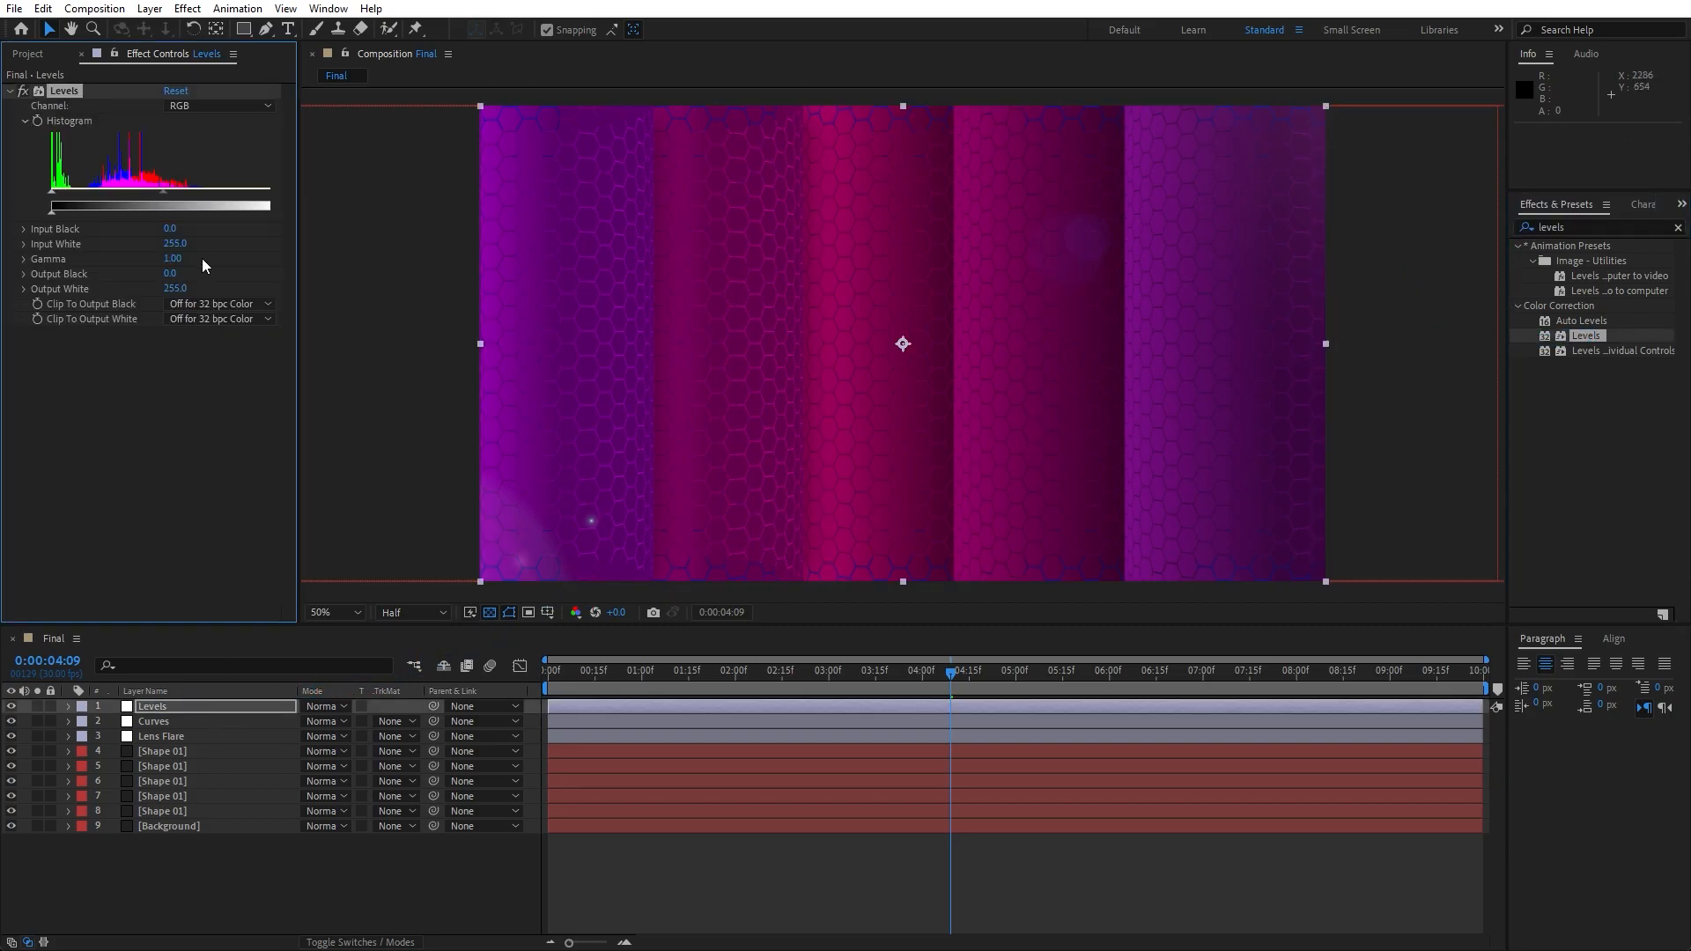
Set the Levels effect to Input Black 30, Input White 170 and Gamma 0.74
left_click(170, 231)
type("30")
key("Return")
left_click(174, 244)
type("170")
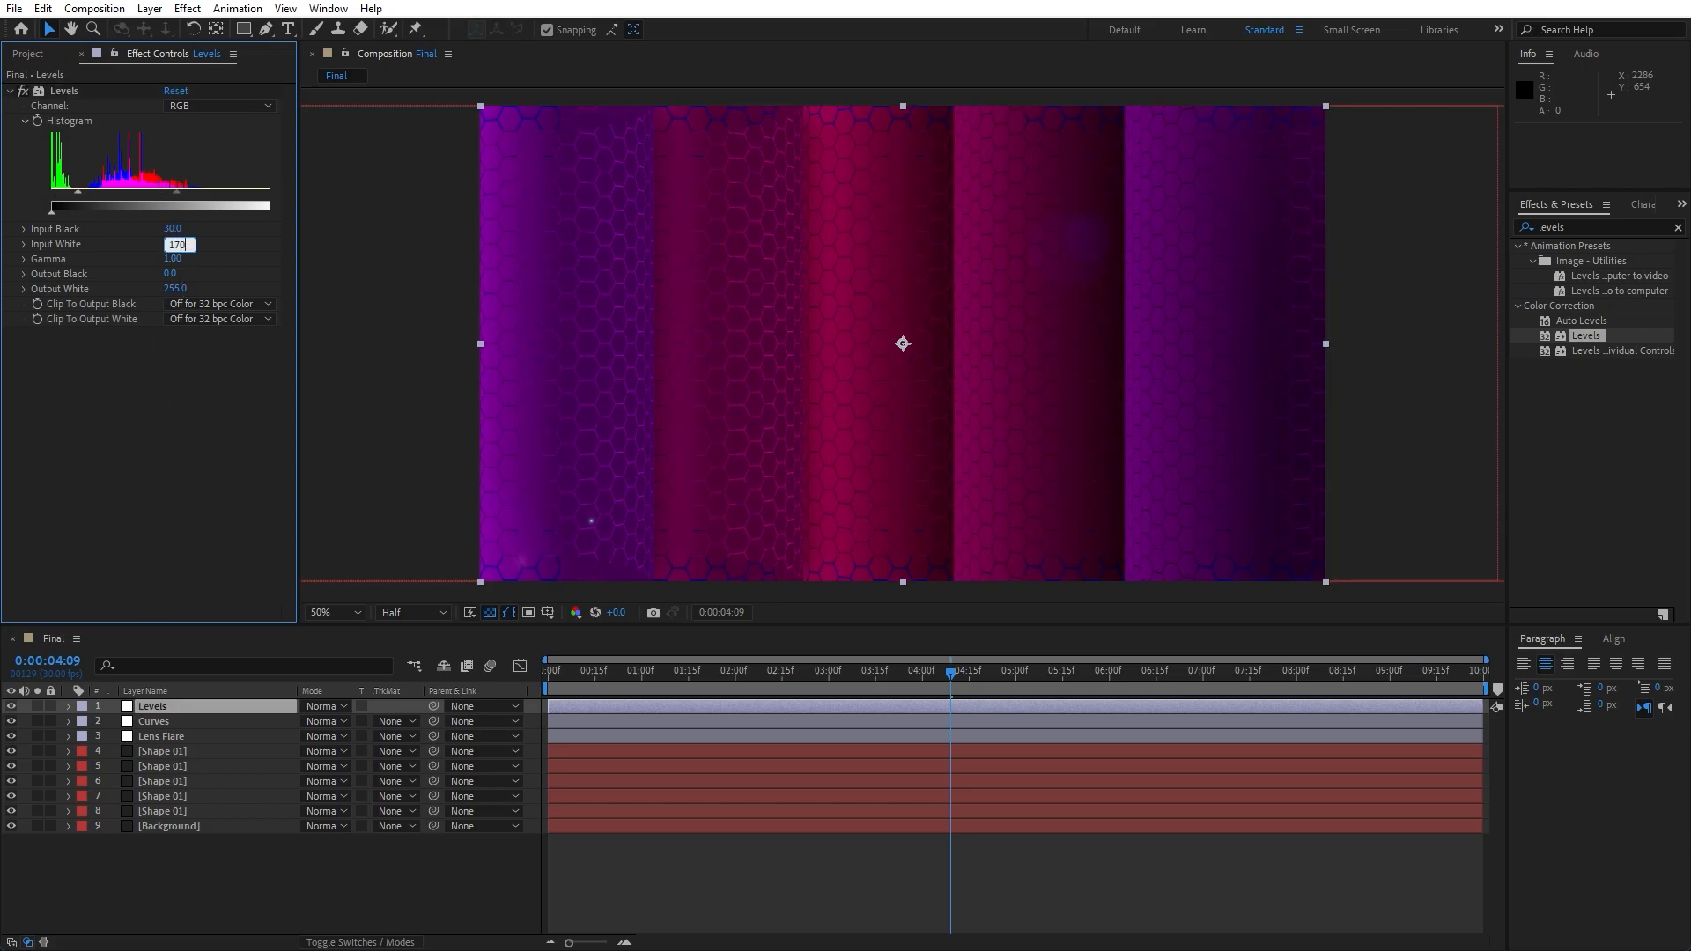
left_click(145, 381)
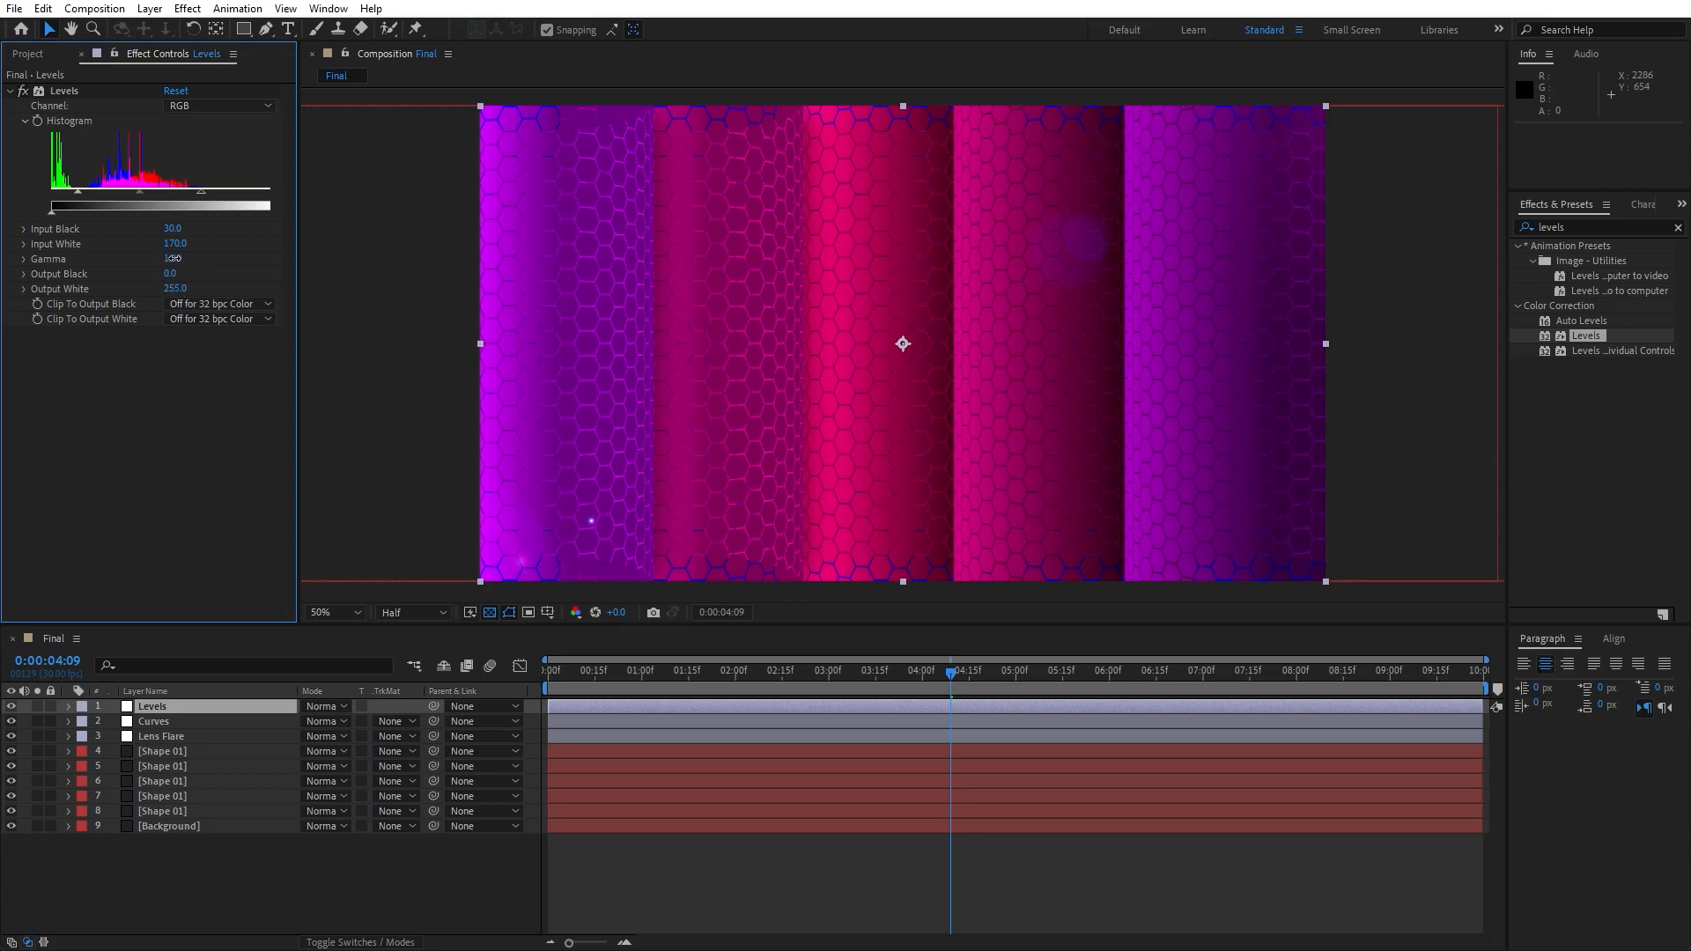
left_click_drag(179, 262, 148, 263)
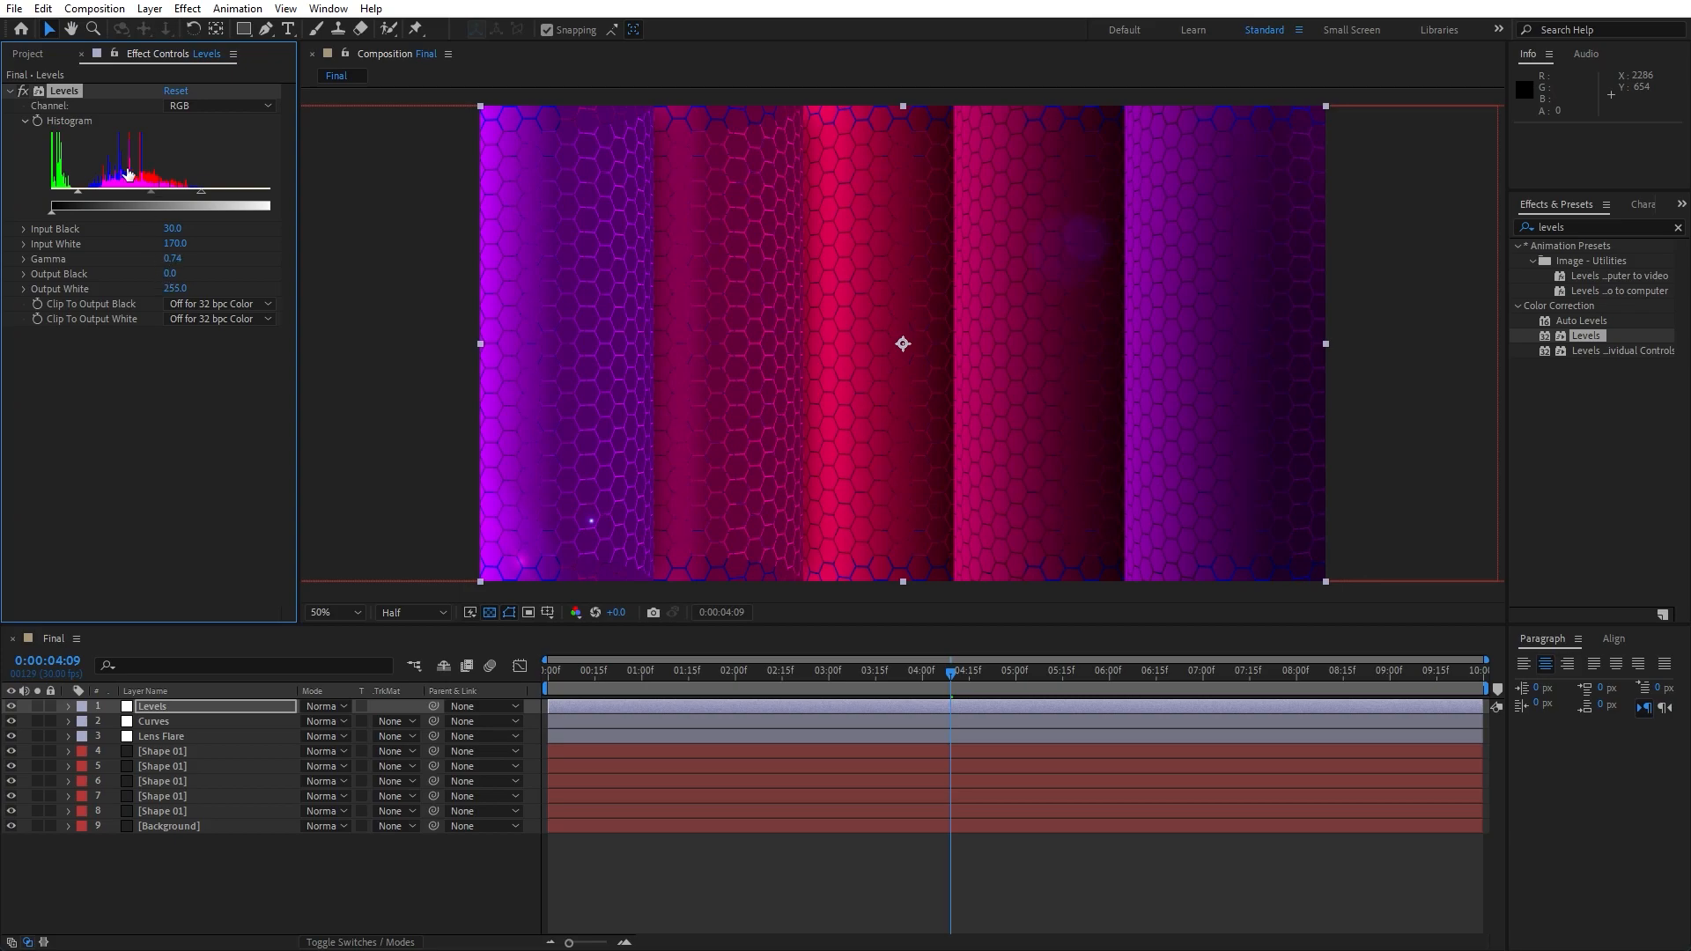
Create a new adjustment layer in the Final composition and name it Spotlight
left_click(81, 54)
right_click(155, 622)
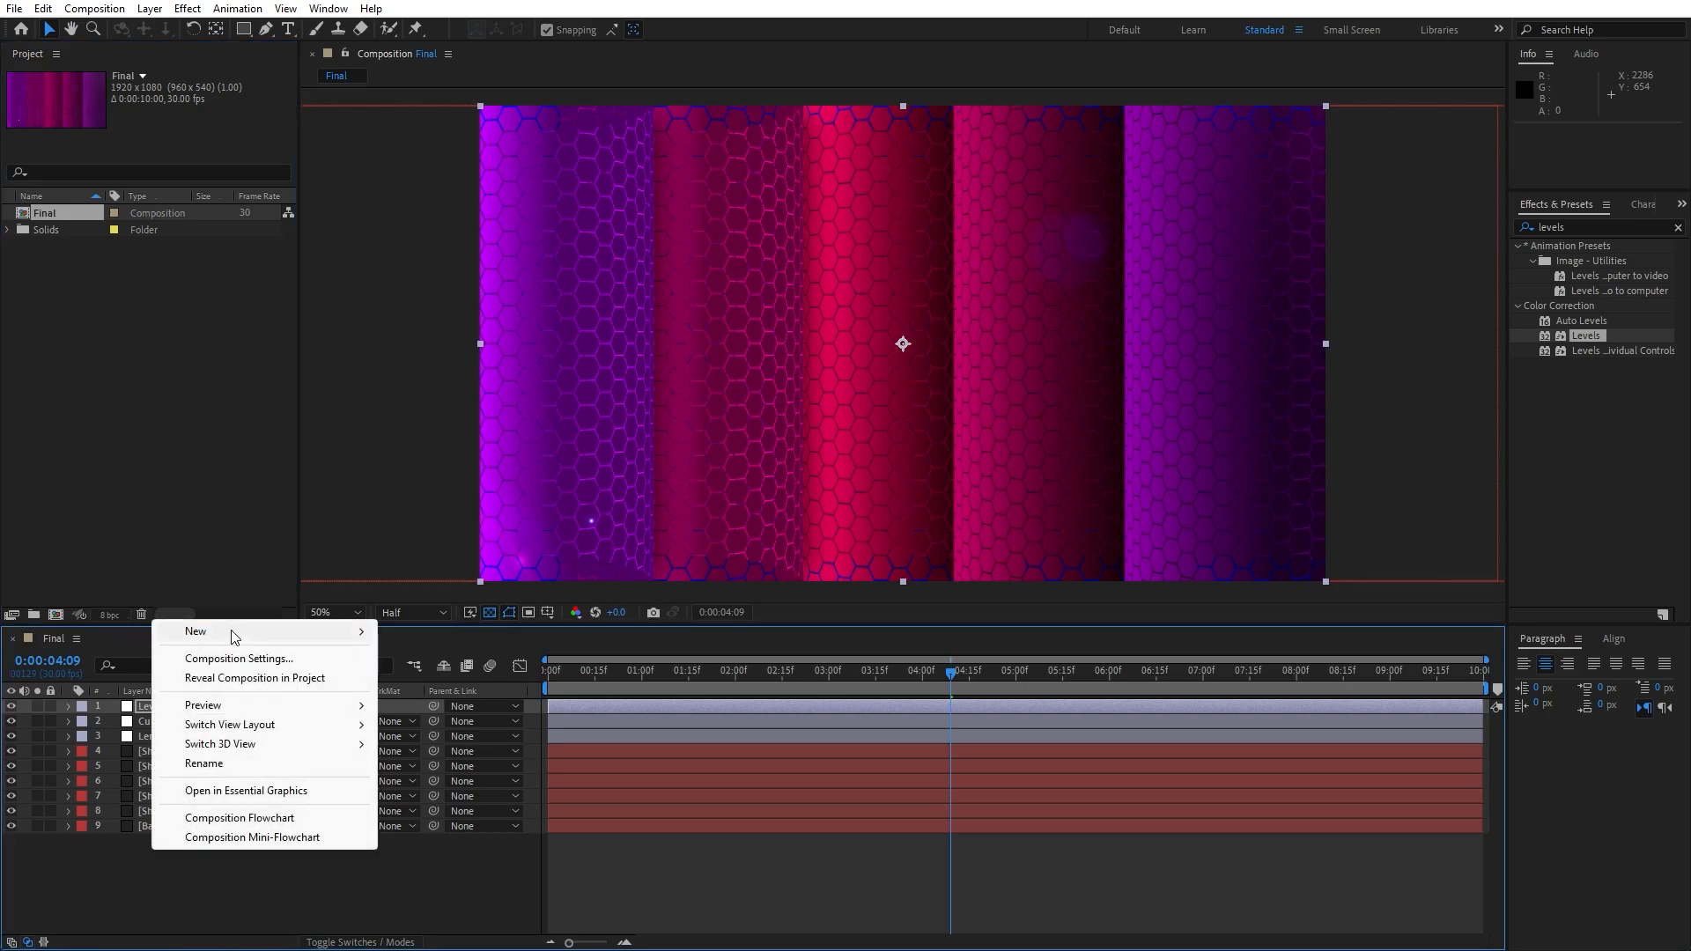
mouse_move(234, 633)
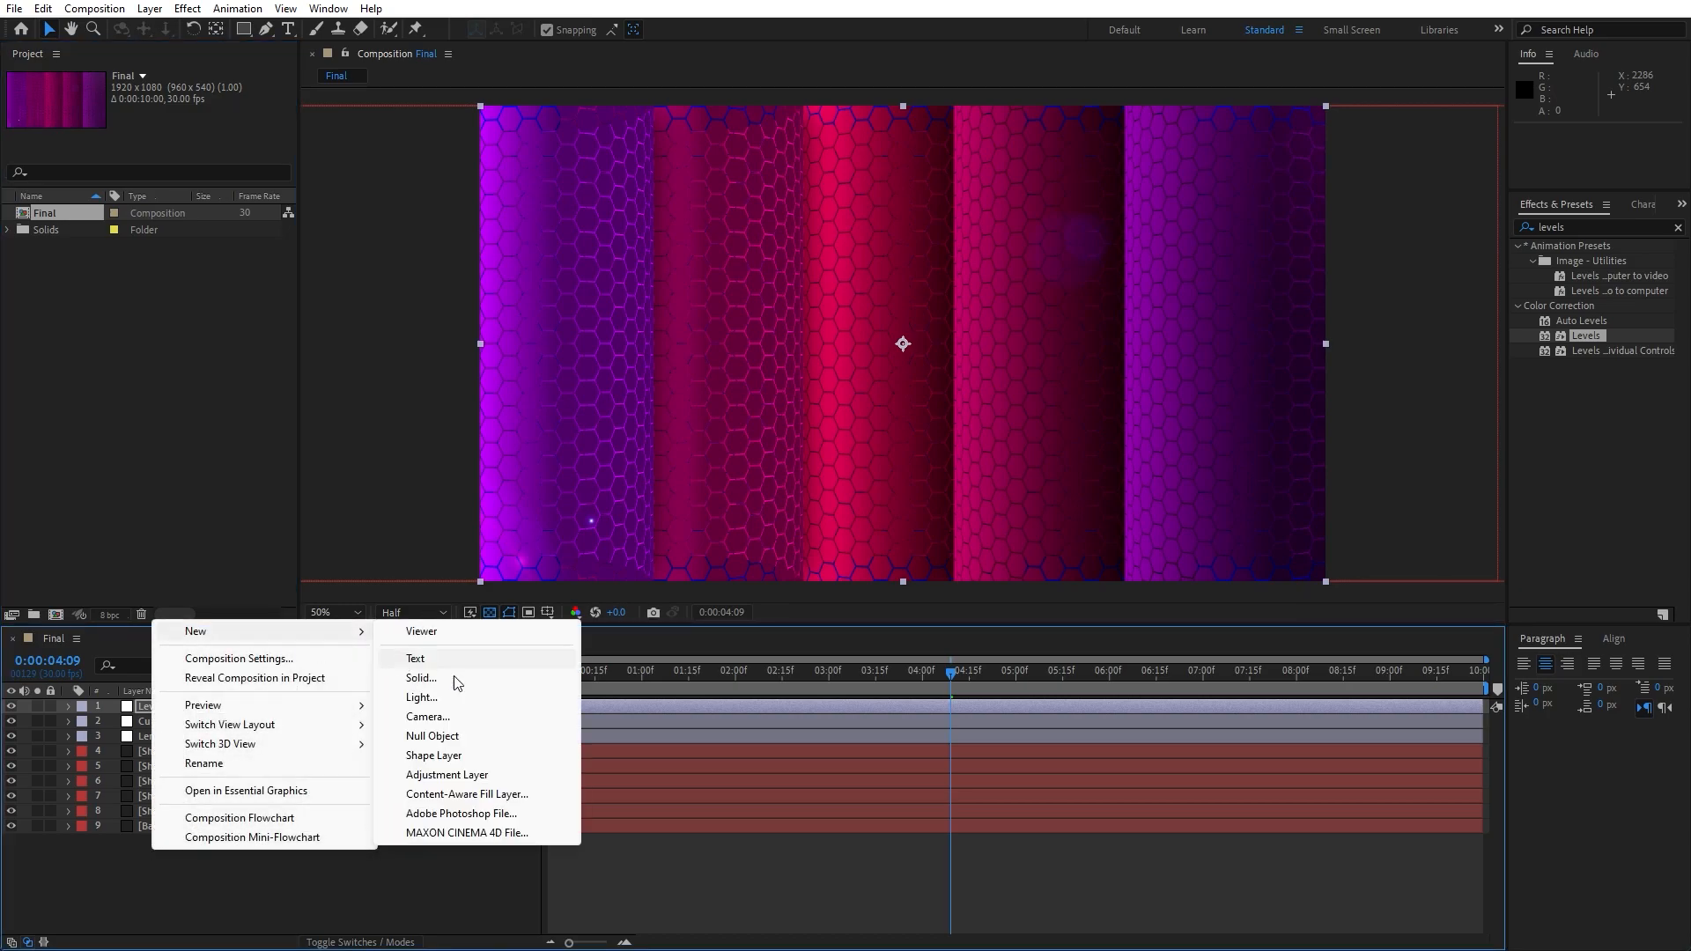
left_click(474, 775)
key("Return")
type("Spotlight")
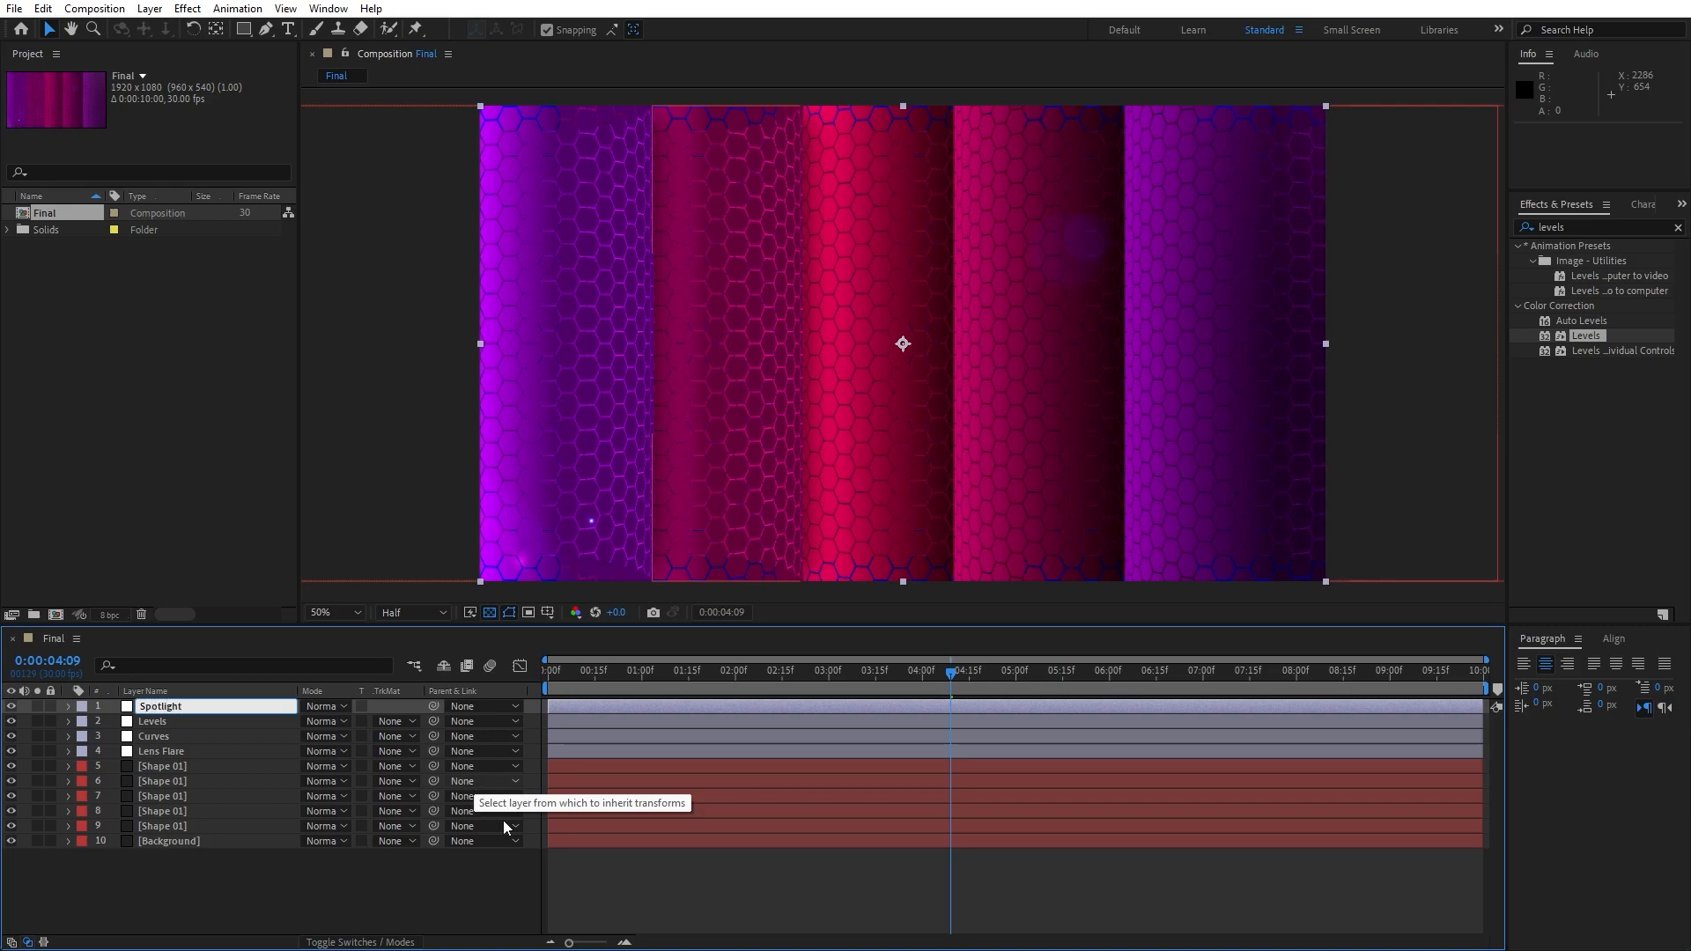
left_click(555, 809)
Find the CC Spotlight effect and apply it to the Spotlight layer
left_click(1606, 223)
type("cc spo")
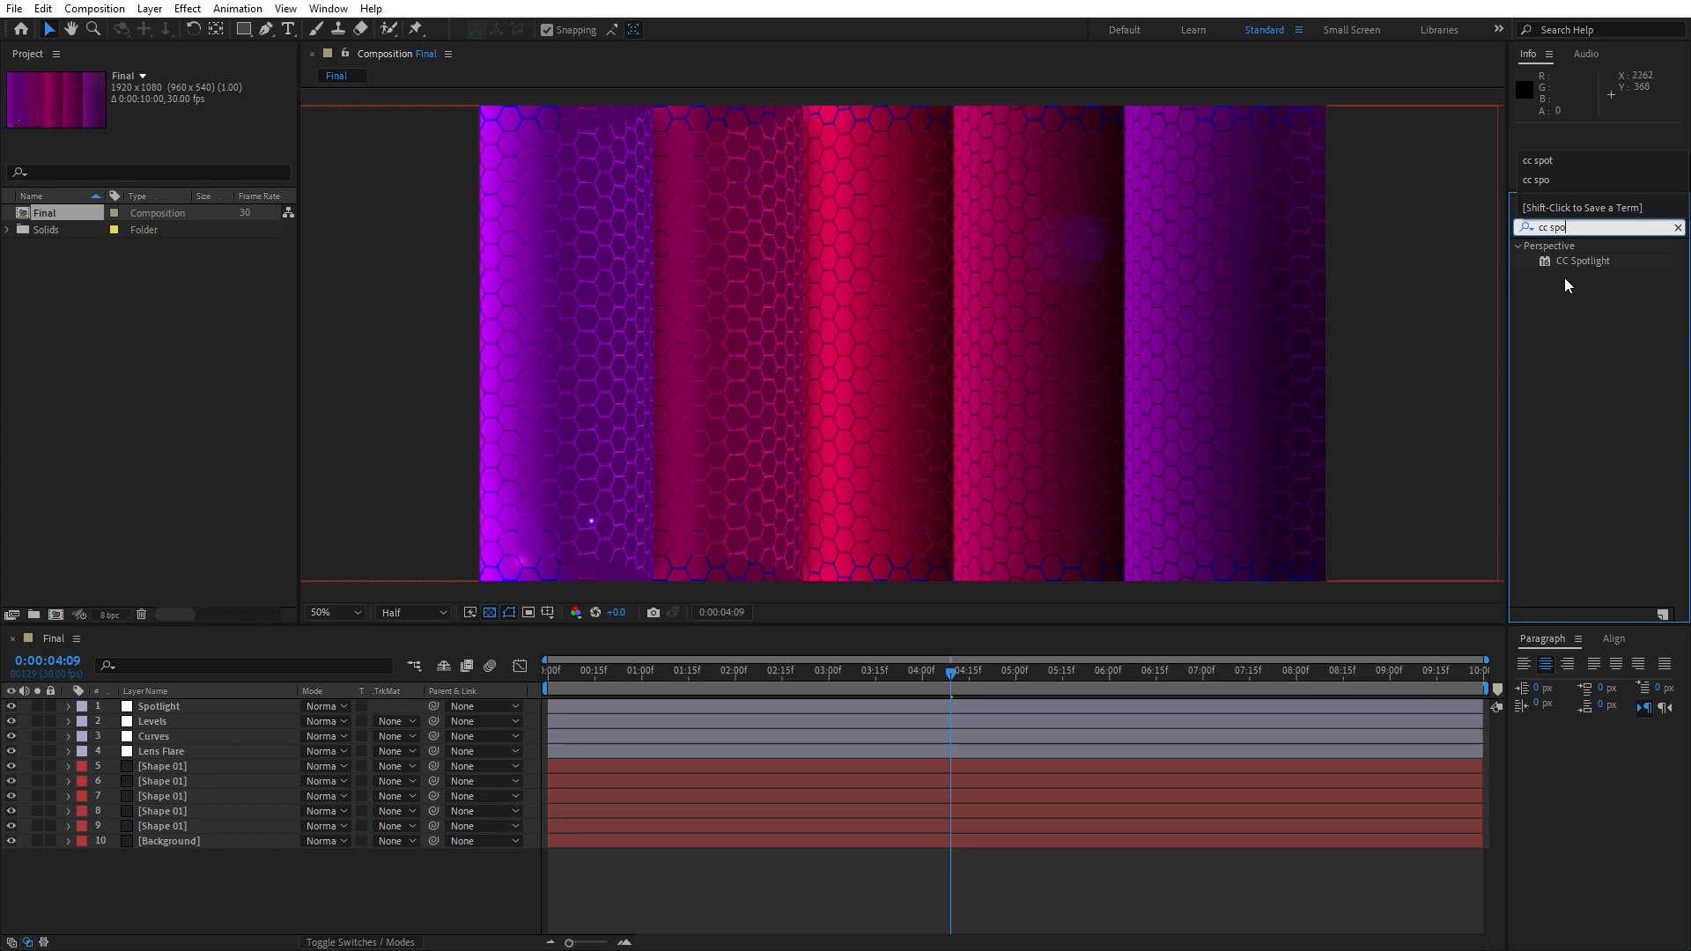
left_click_drag(1577, 260, 205, 708)
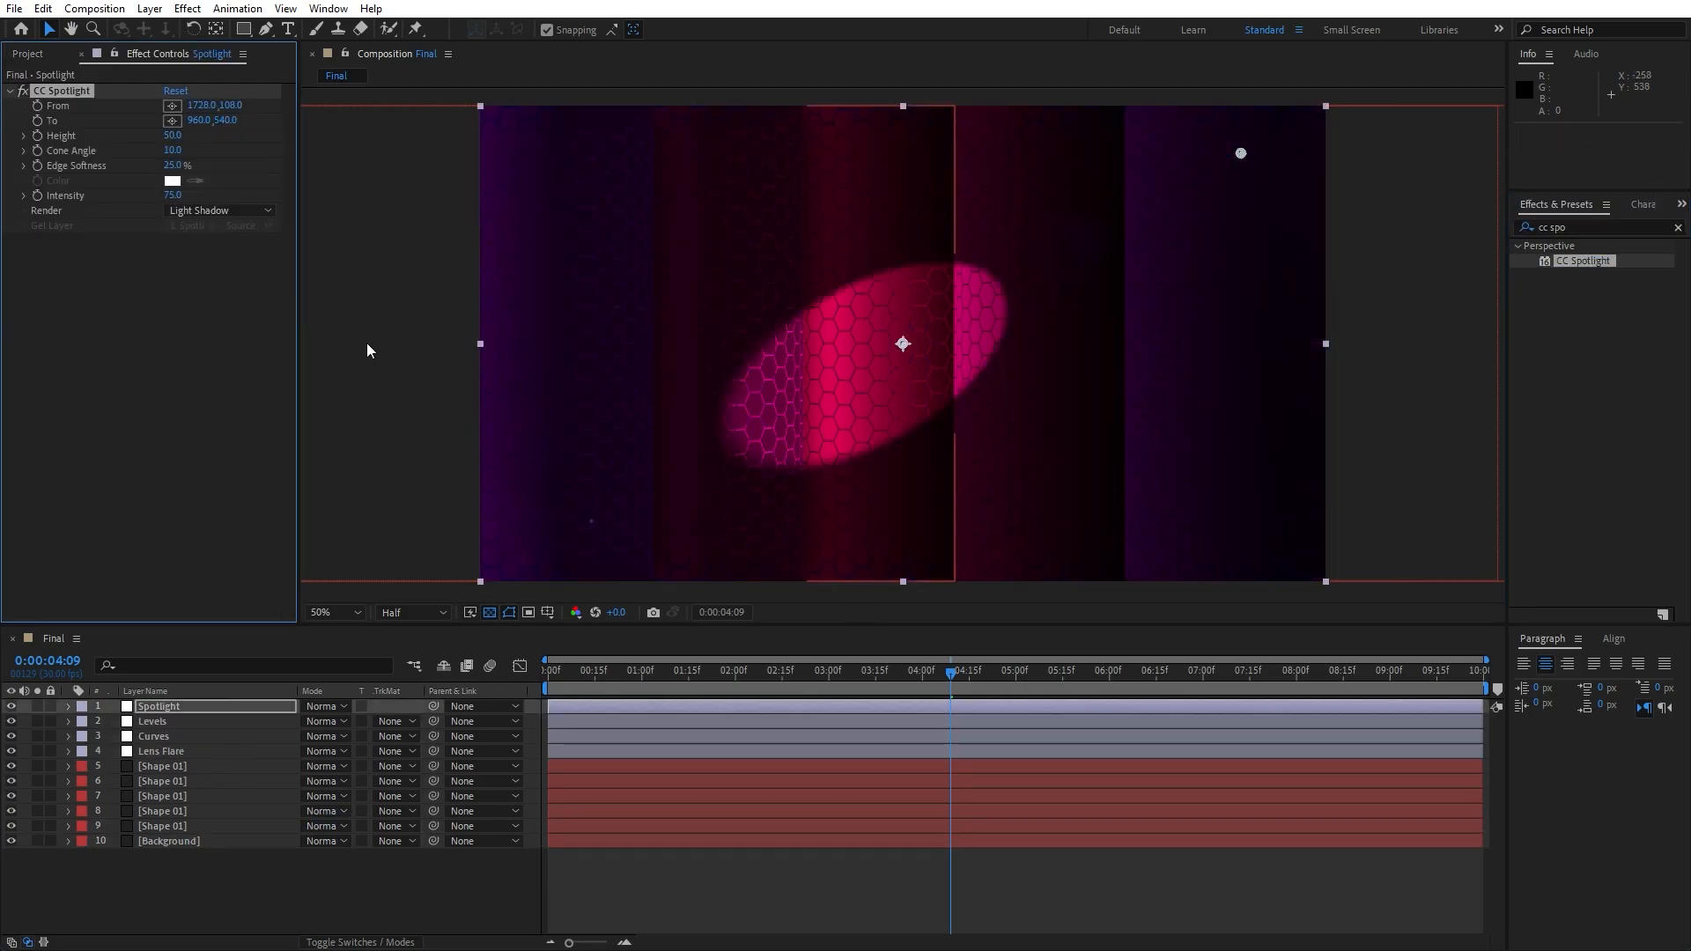
Set the CC Spotlight height to 70 and its cone angle to 30
left_click(173, 135)
type("70")
left_click(176, 318)
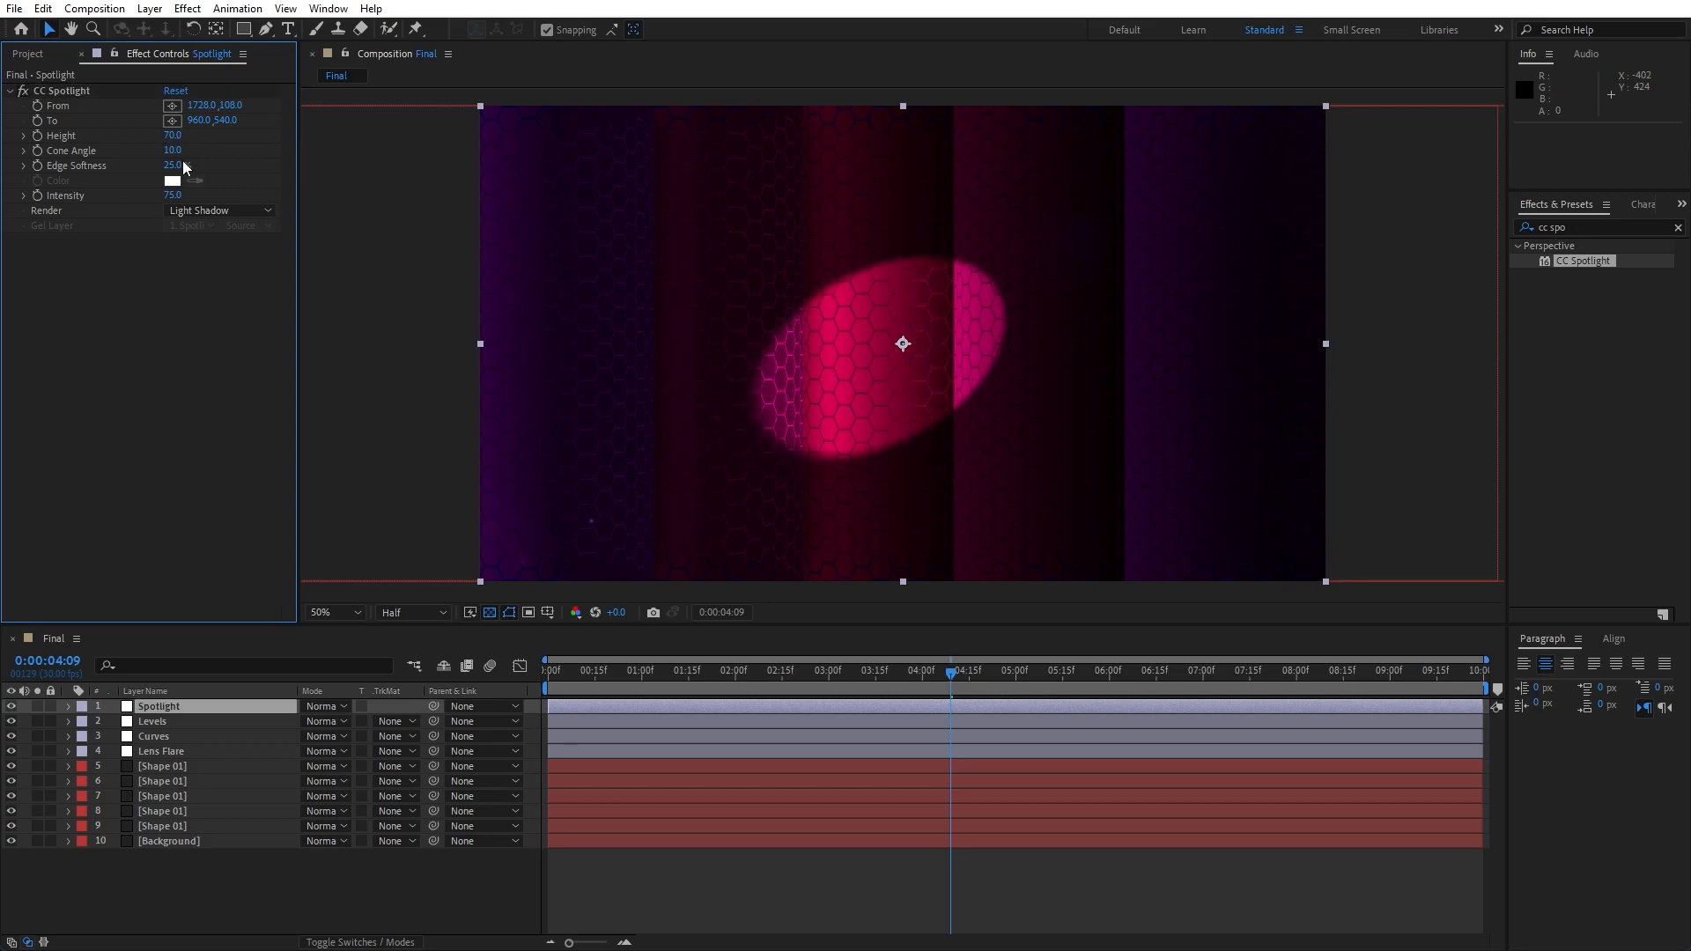
left_click(173, 151)
type("30")
key("Return")
Set the CC Spotlight edge softness to 100% and its intensity to 60
left_click(176, 166)
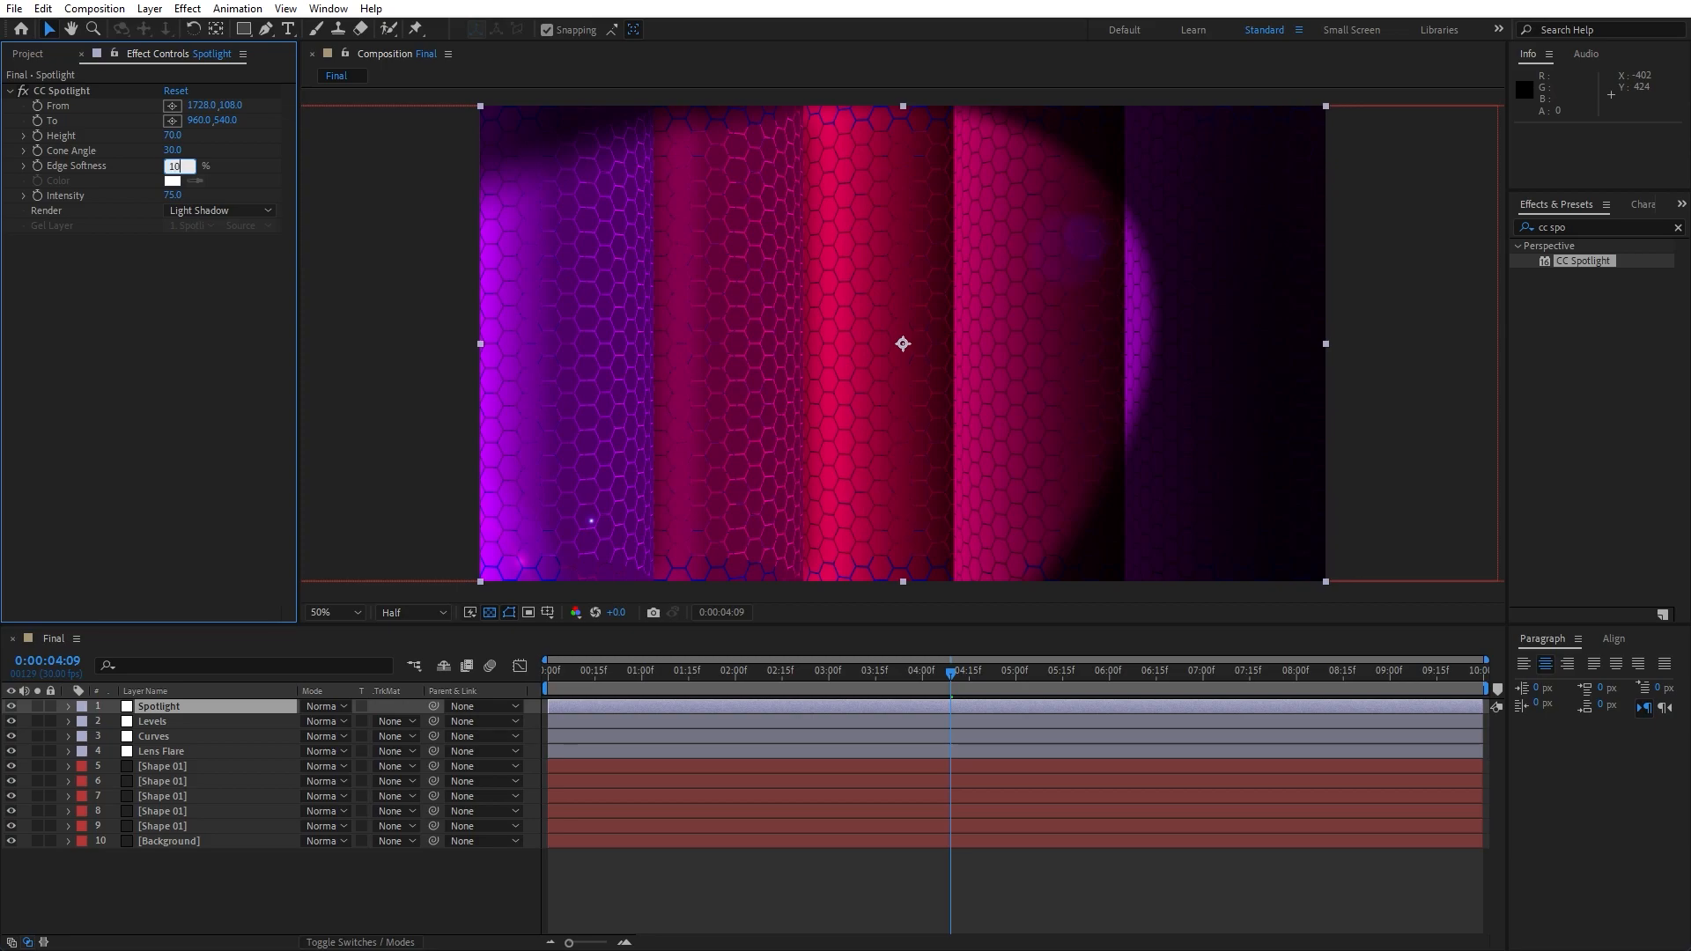
type("100")
left_click(155, 319)
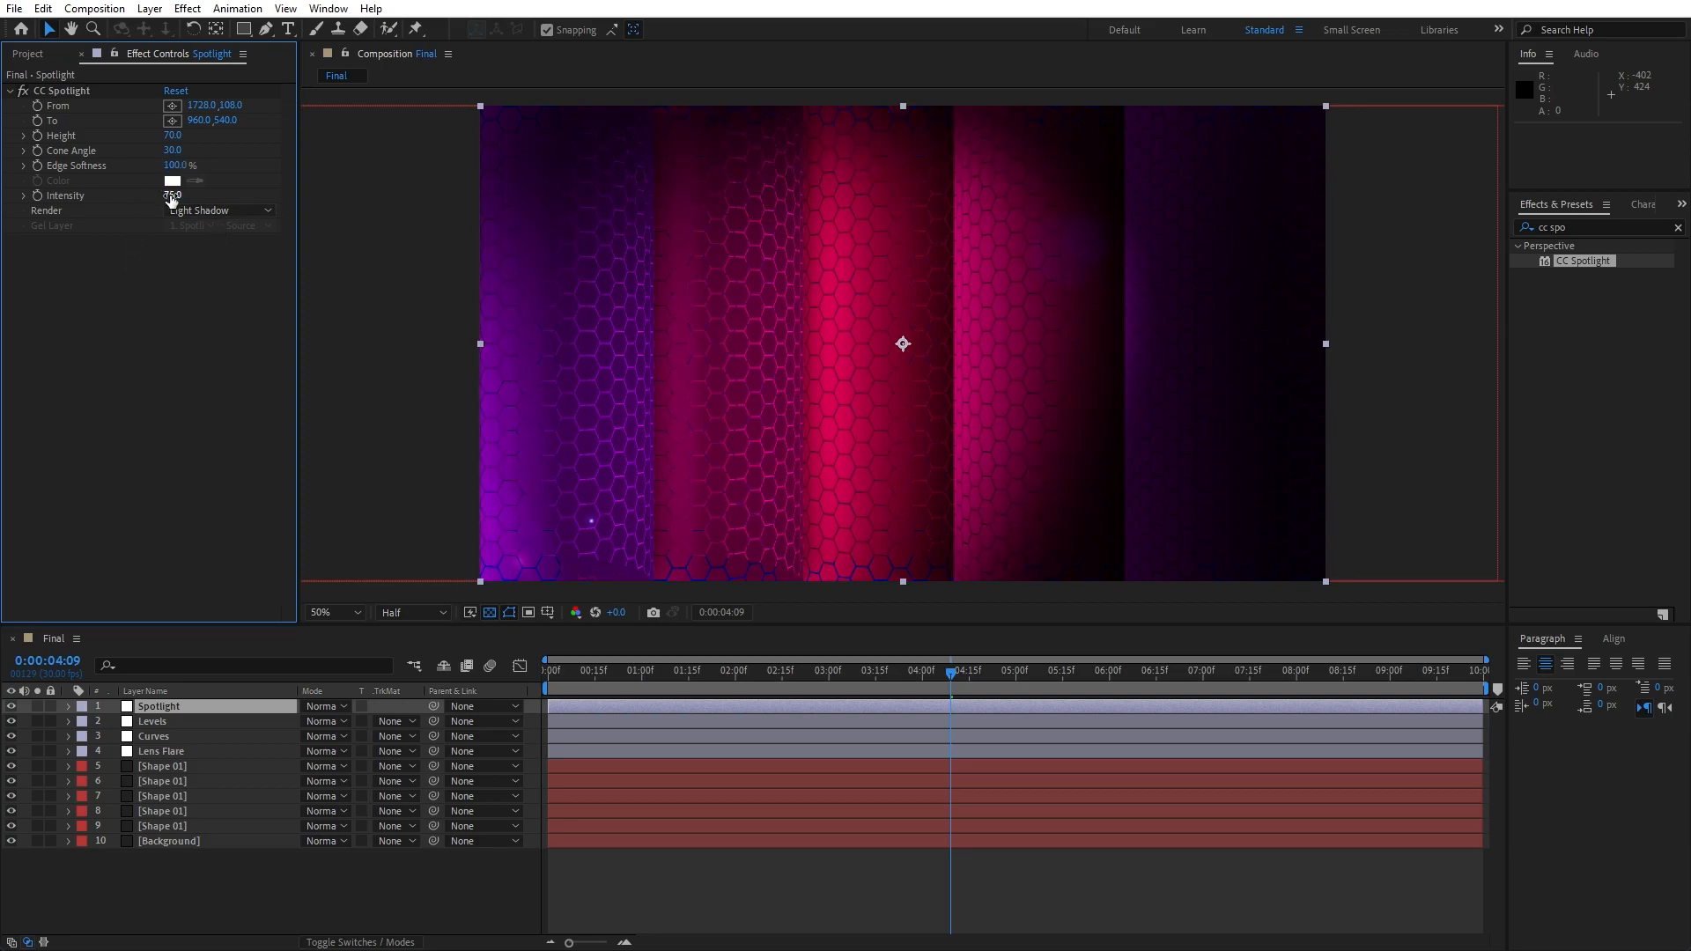
left_click(172, 196)
type("60")
left_click(176, 377)
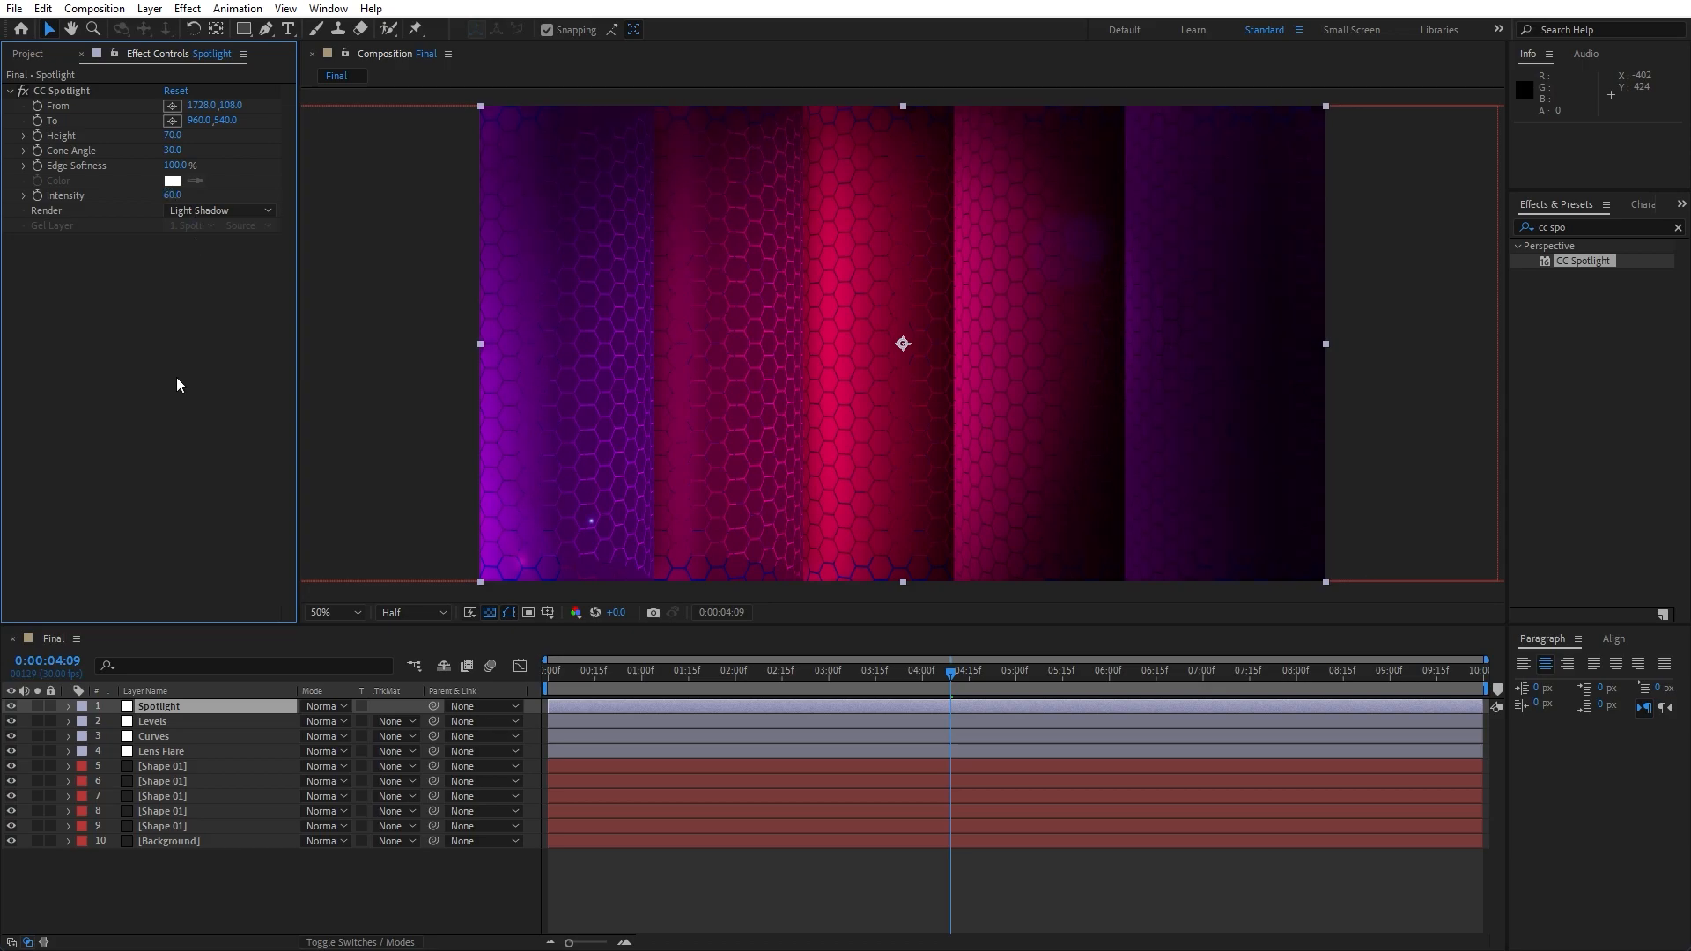
Move the CC Spotlight's From point outside the frame beyond its upper-right corner, at about 2372, -328
left_click(69, 92)
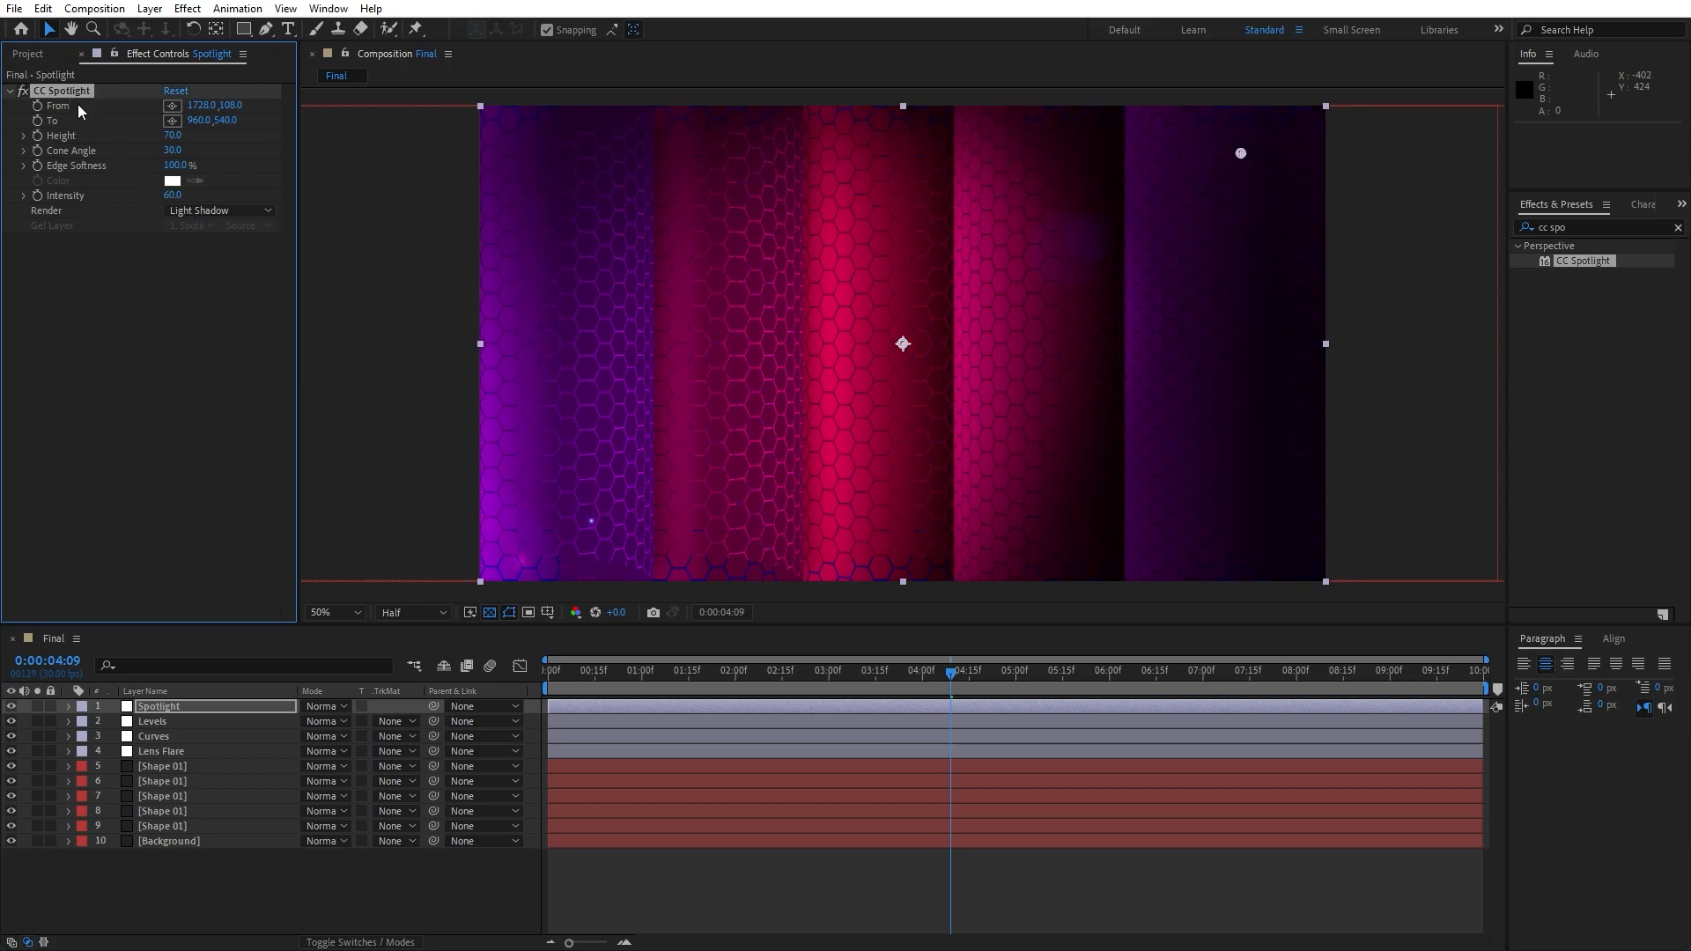
key("comma")
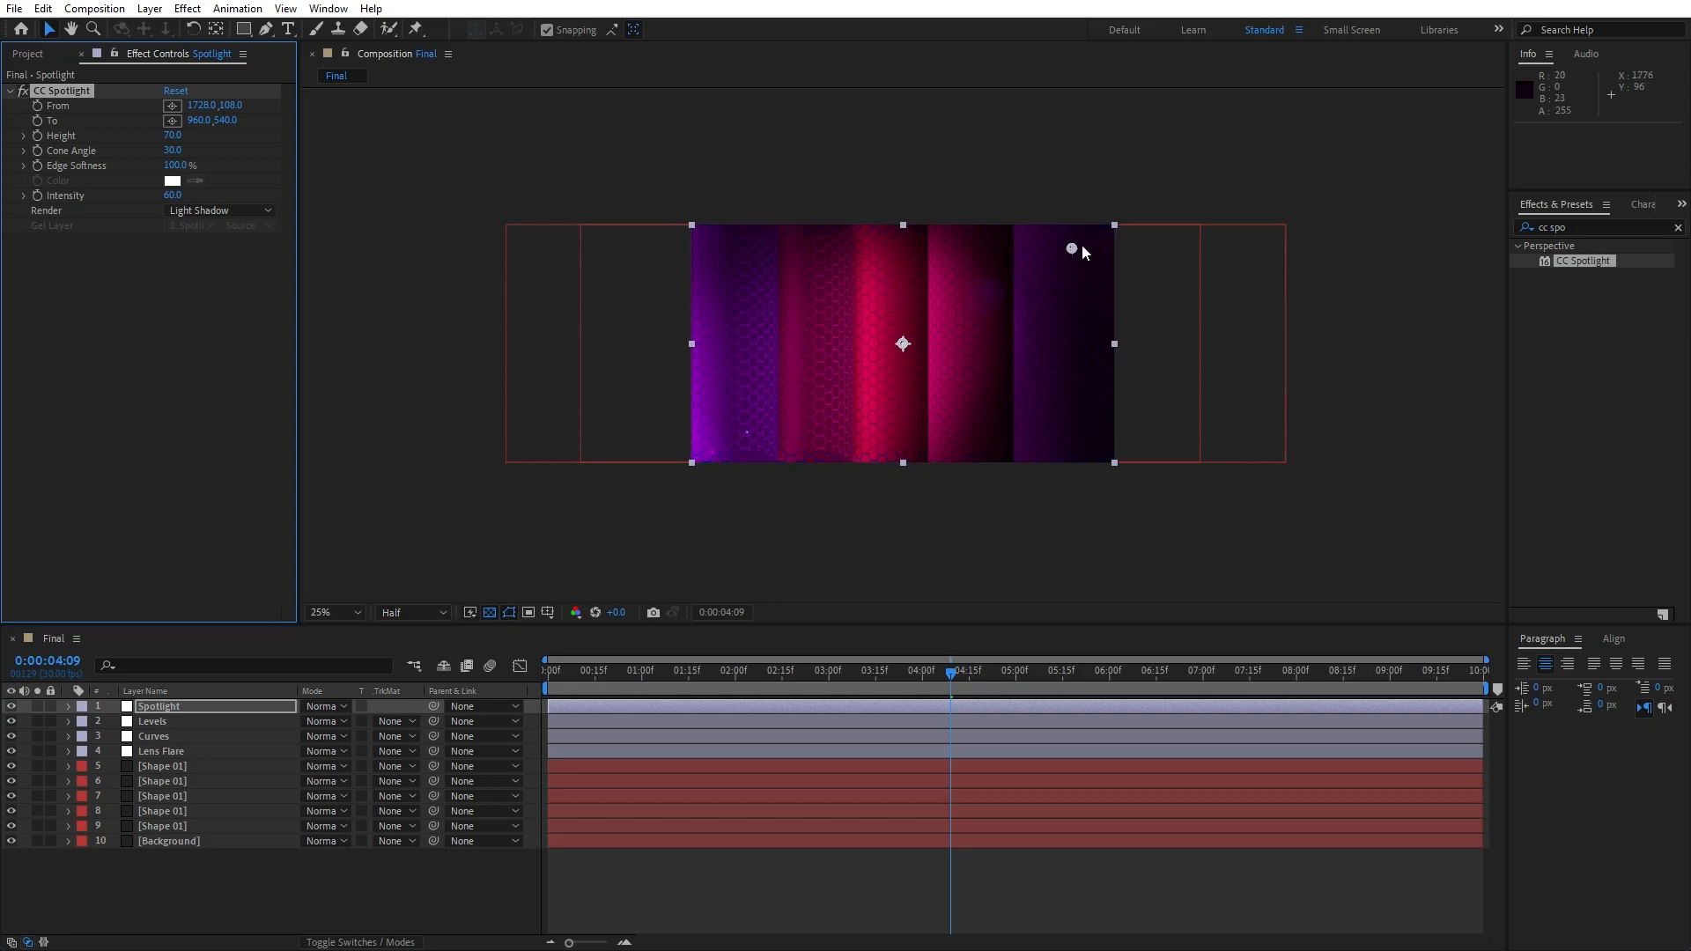
left_click_drag(1072, 249, 1231, 167)
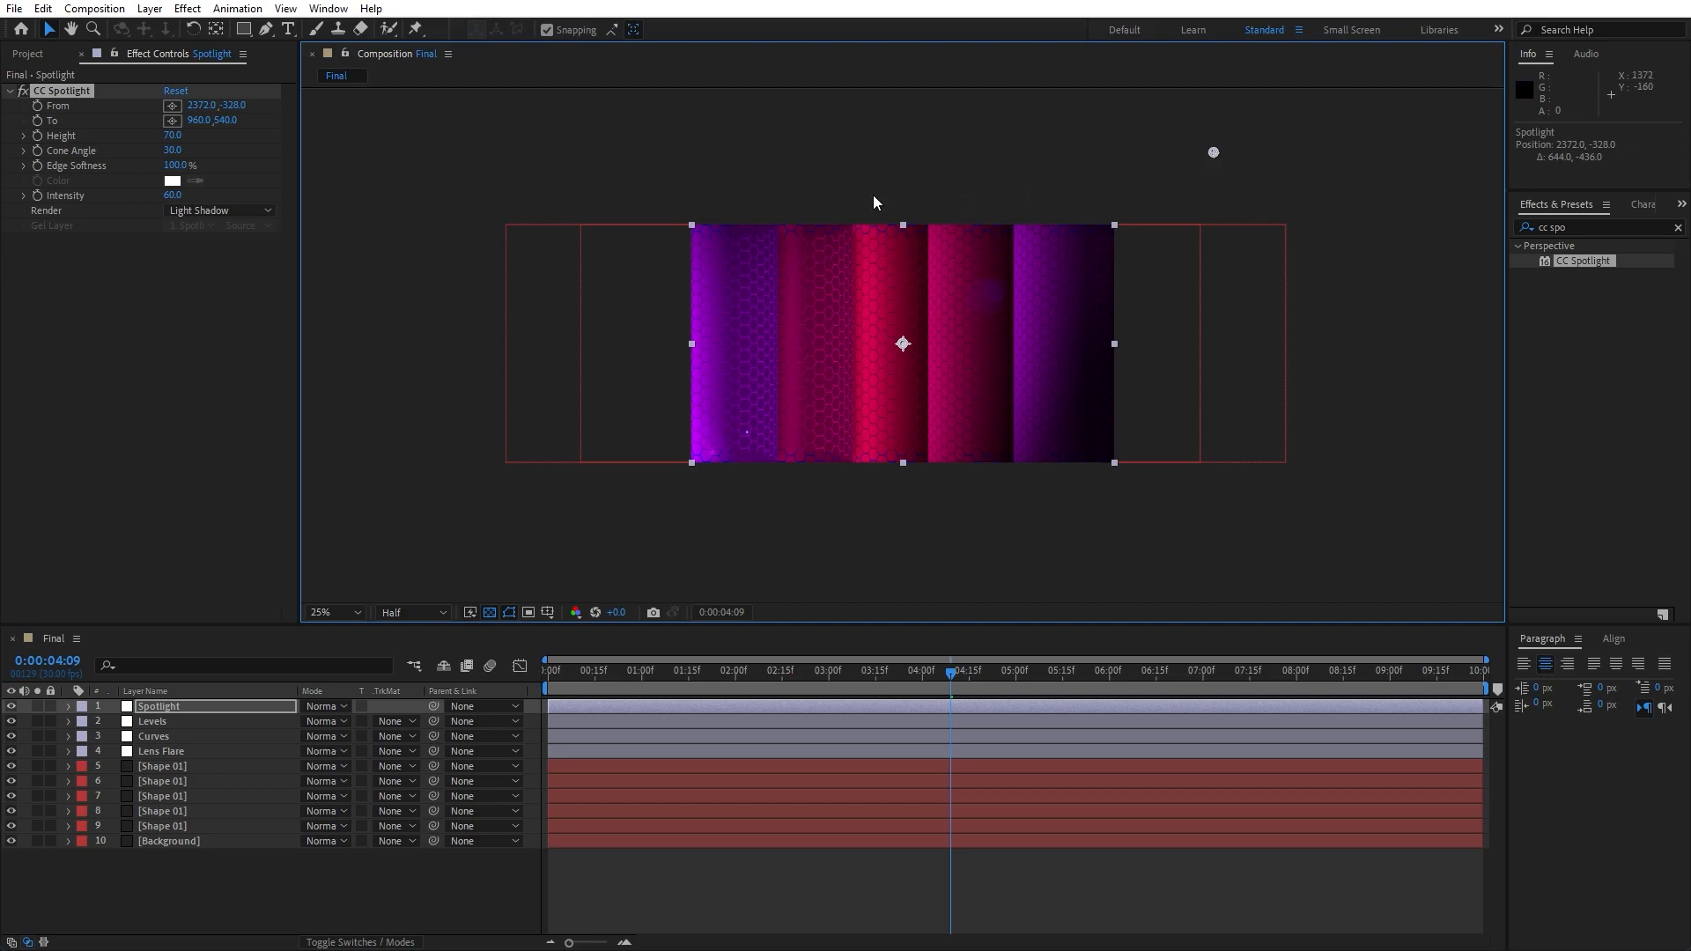
Duplicate the CC Spotlight effect and move the copy's From point beyond the frame's upper-left corner, at about -304, -288
left_click(80, 94)
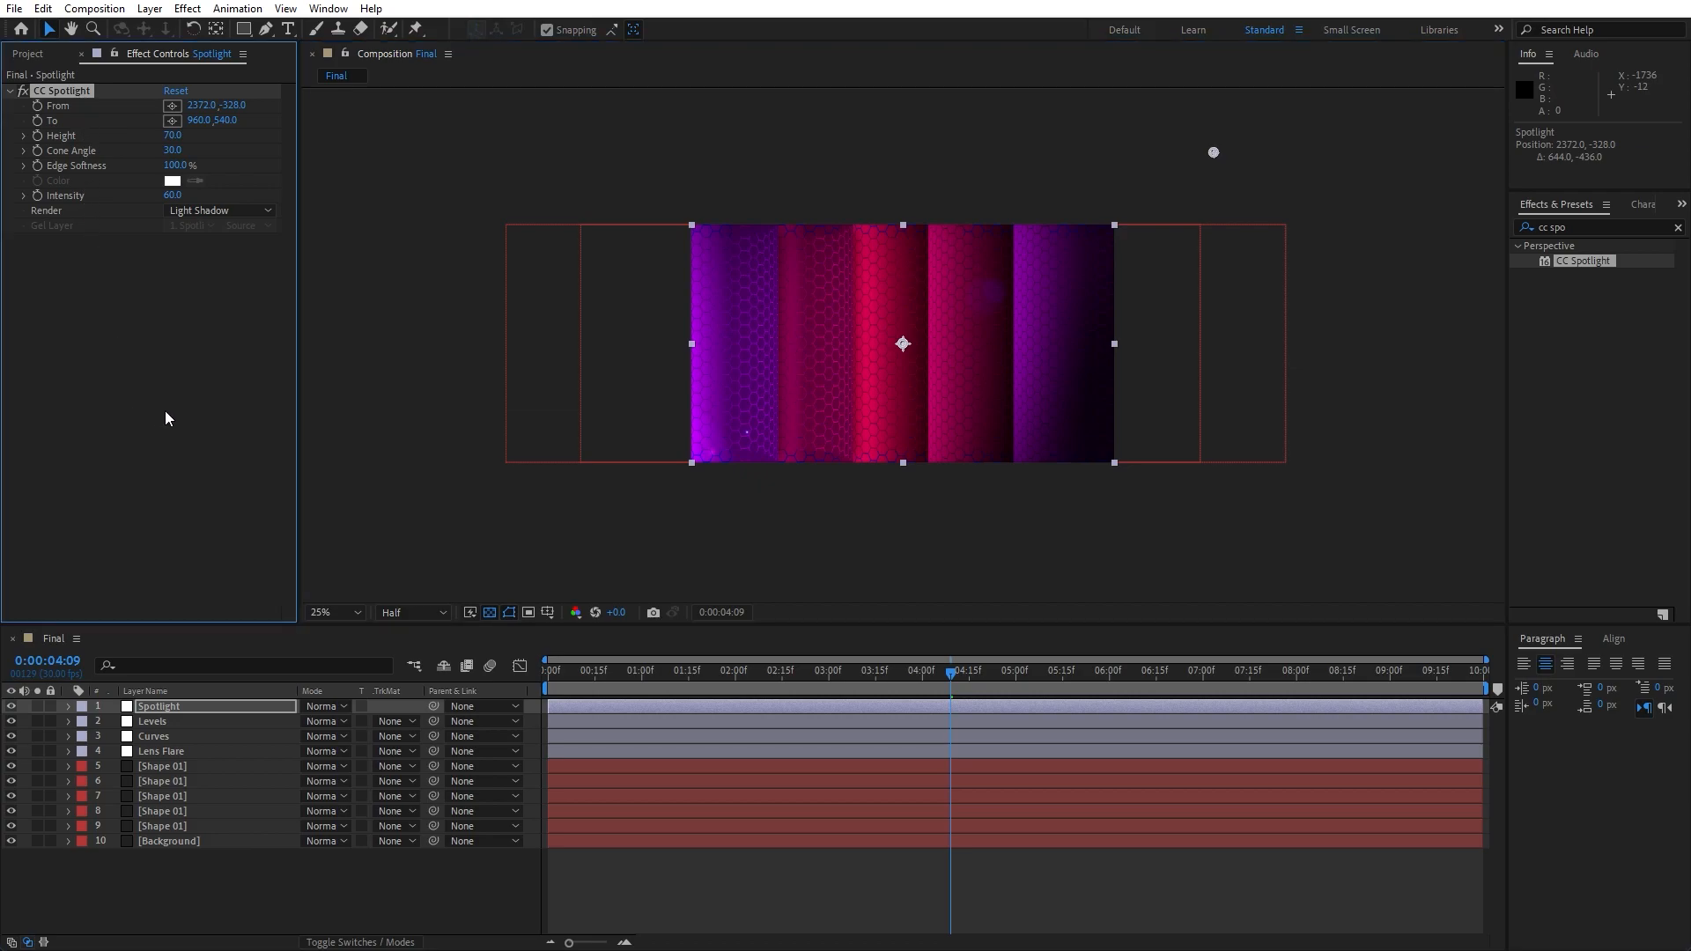
key("ctrl+d")
left_click_drag(1214, 153, 653, 156)
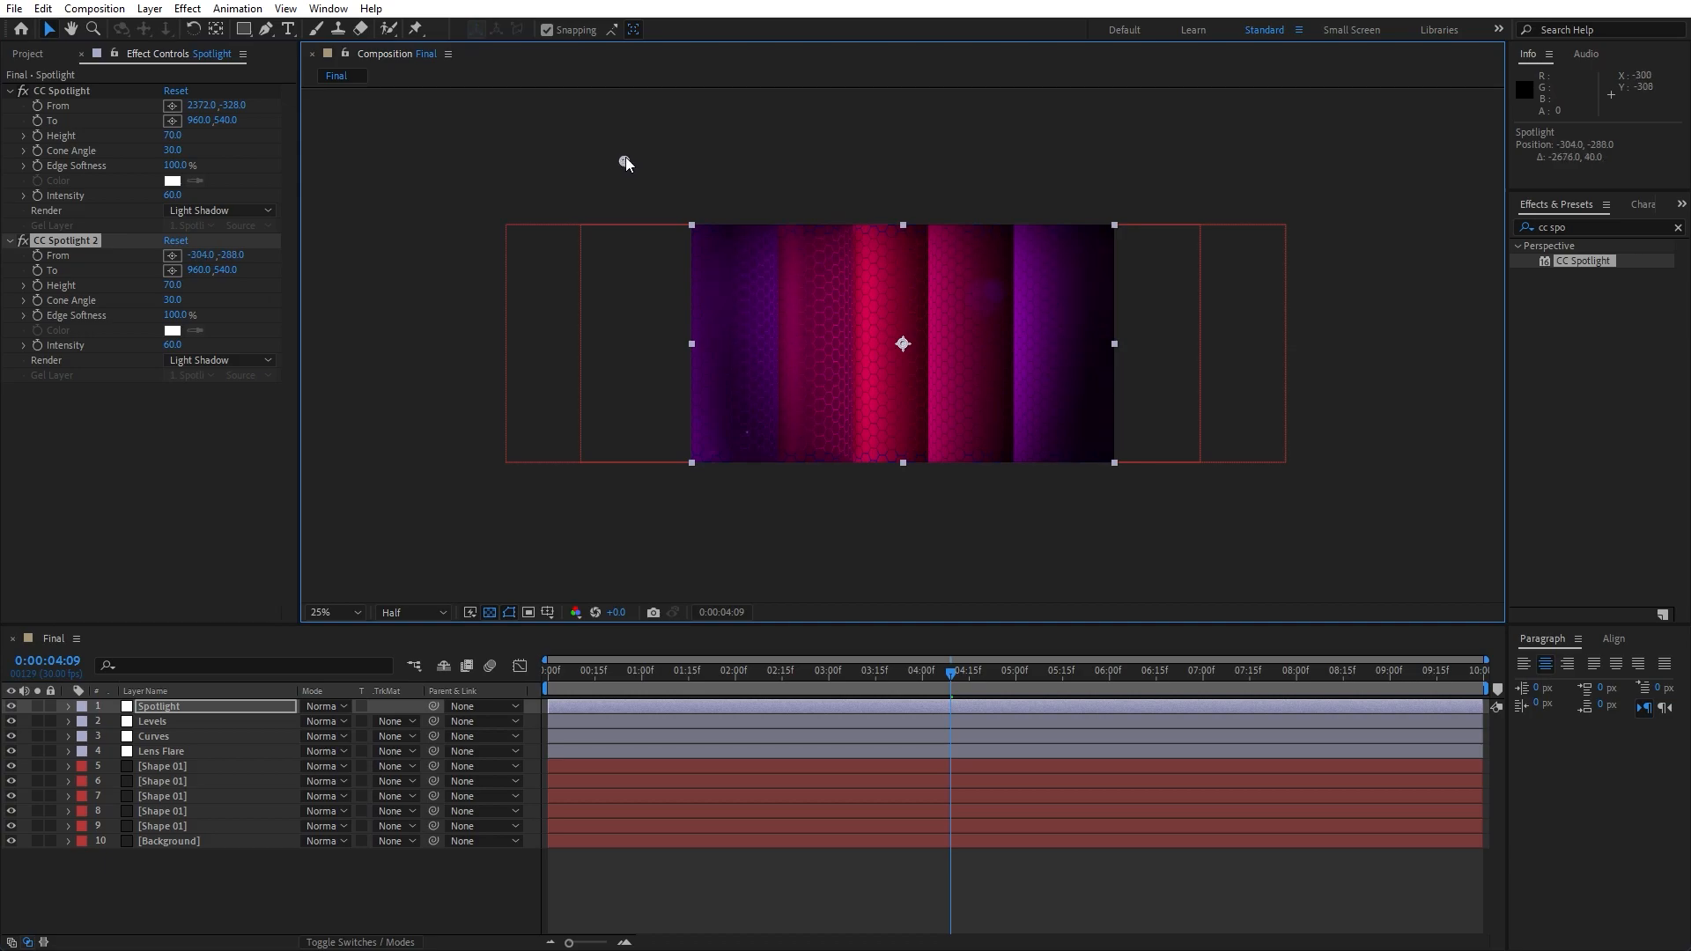
Set the Spotlight layer's opacity to 80% and collapse its properties
left_click(187, 706)
key("t")
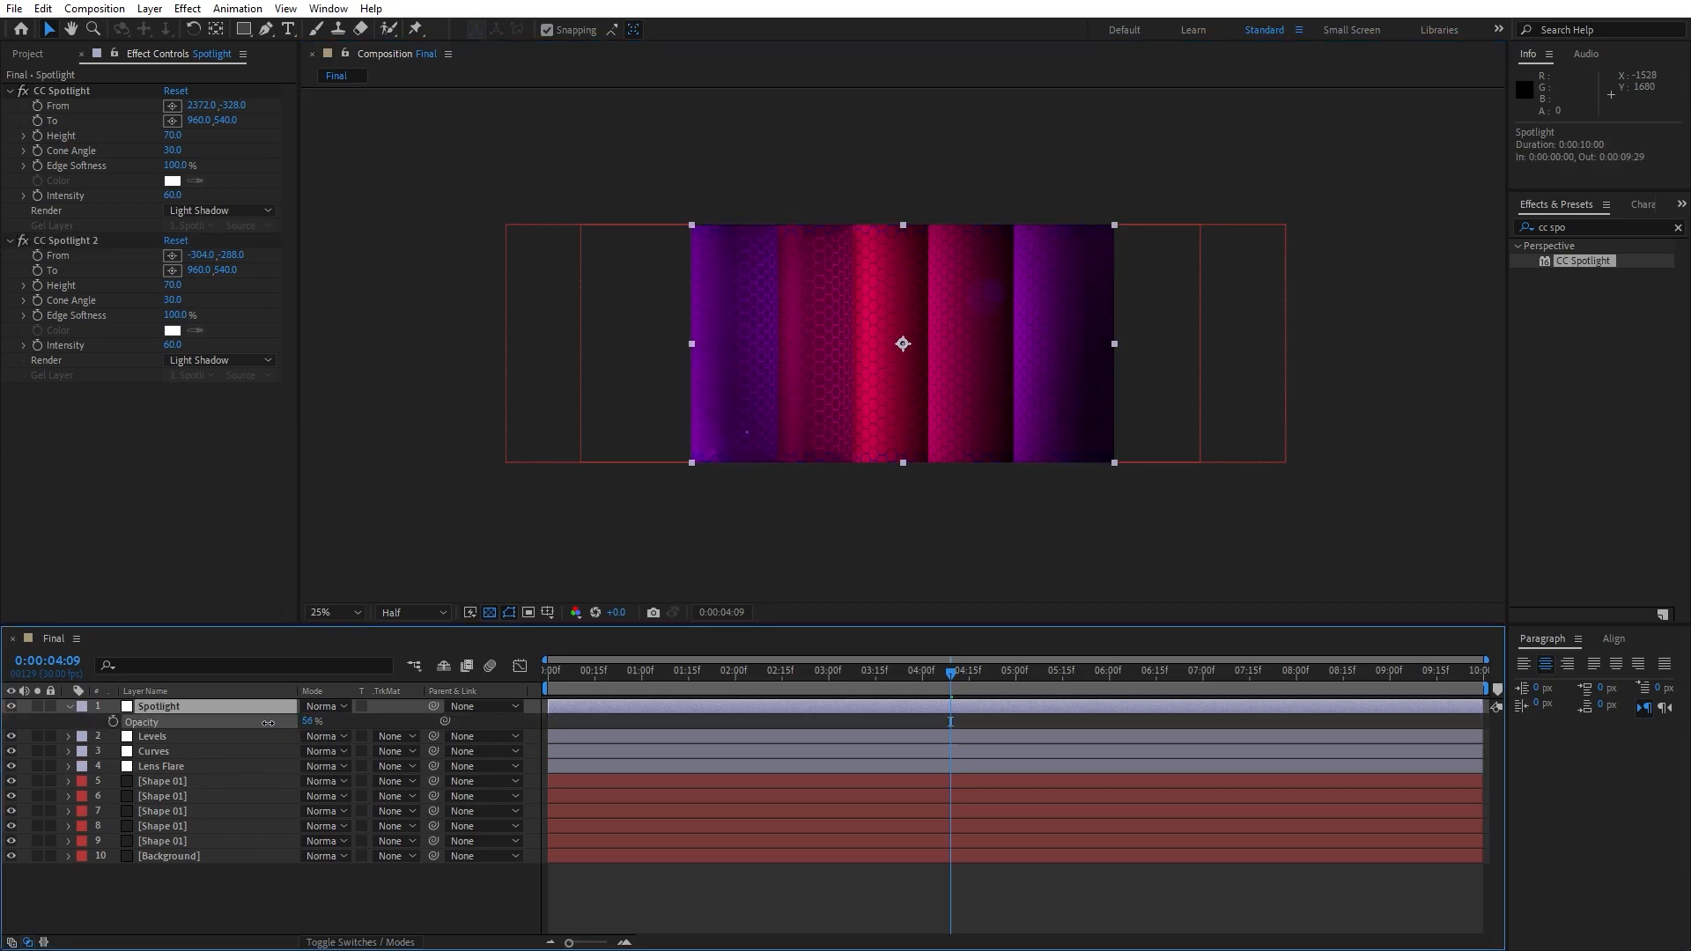
left_click_drag(262, 723, 288, 725)
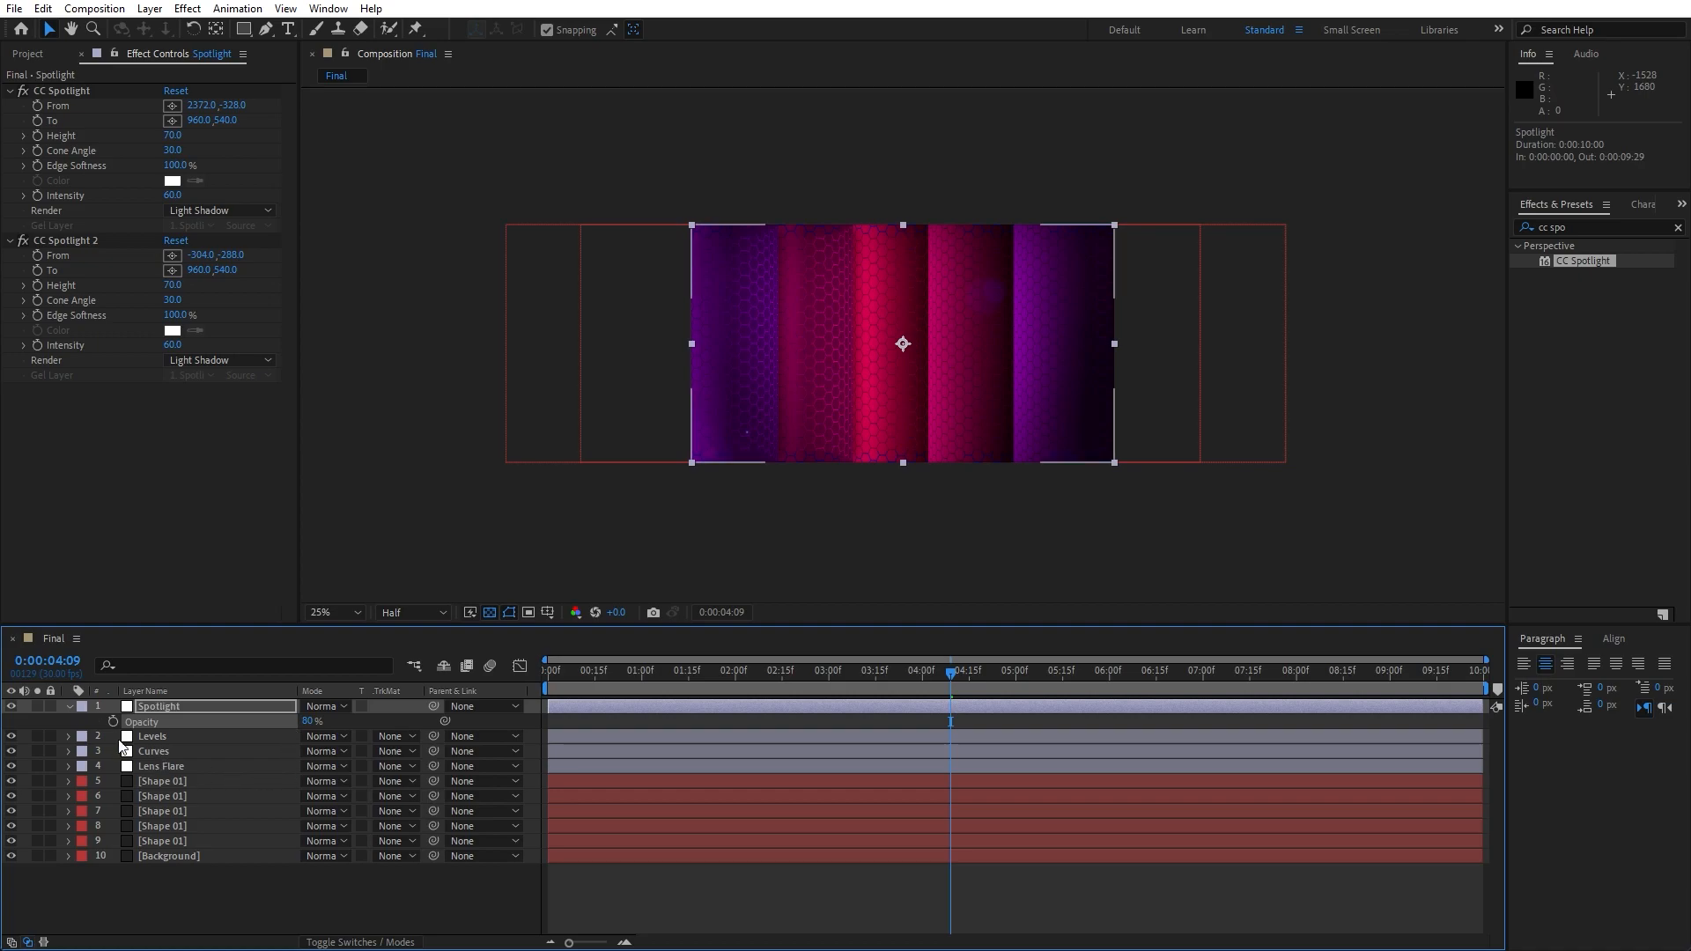
left_click(69, 708)
Preview the animation in an enlarged view and stop with the current time at 0:00:02:19
key("space")
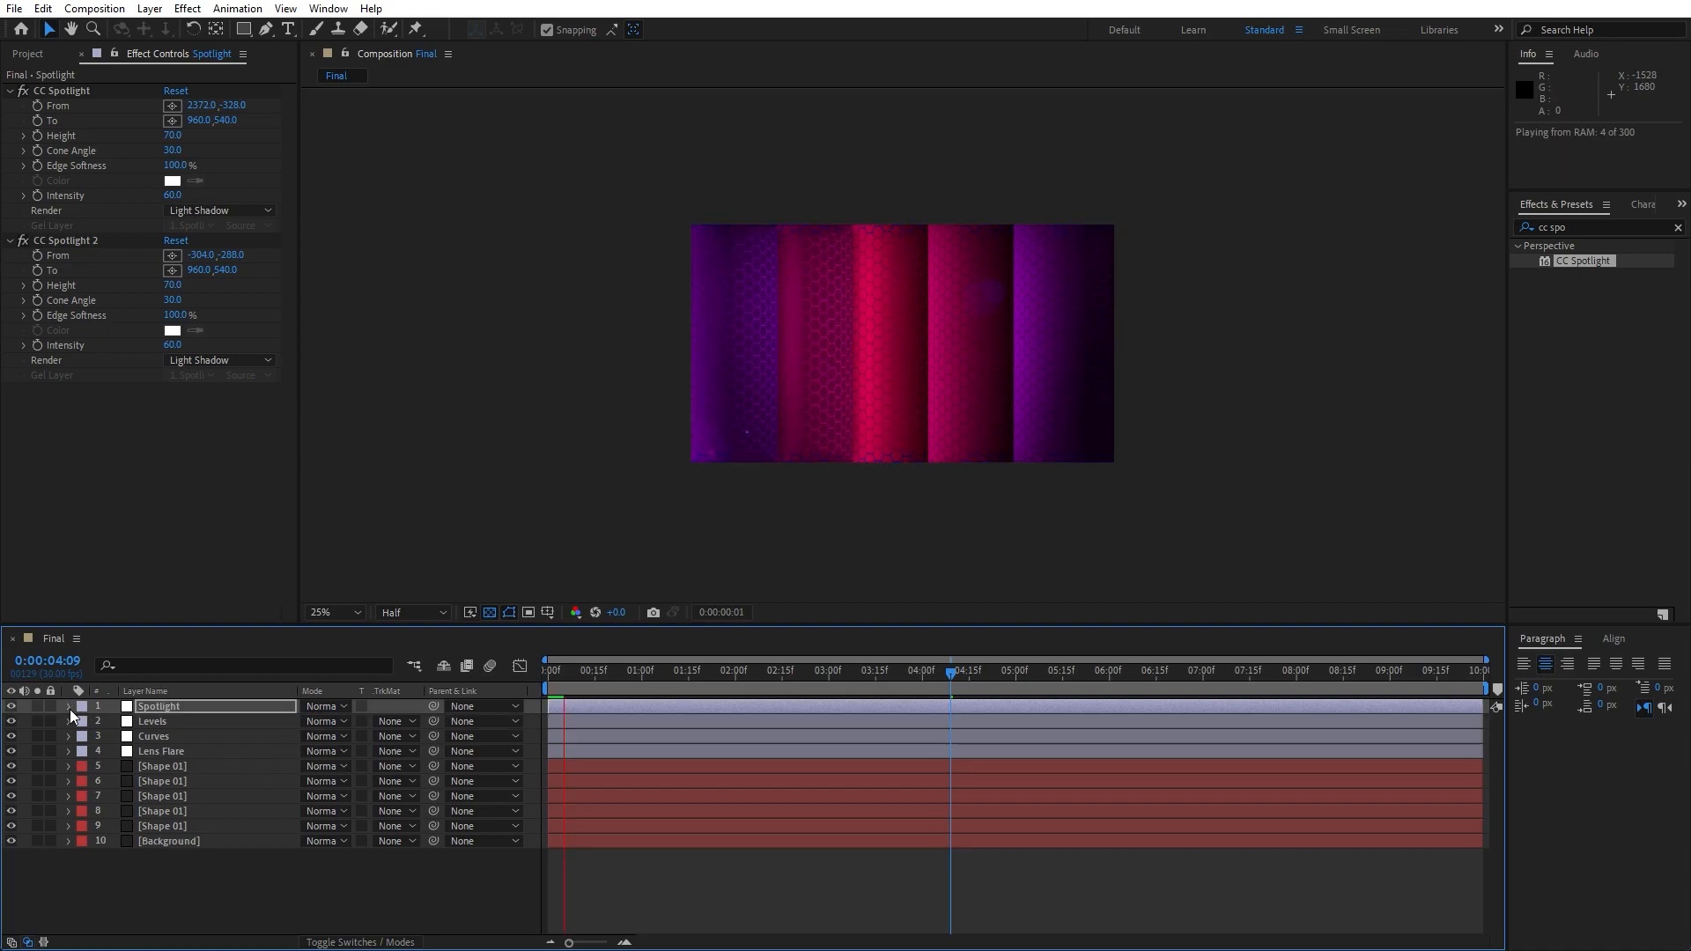
key("period")
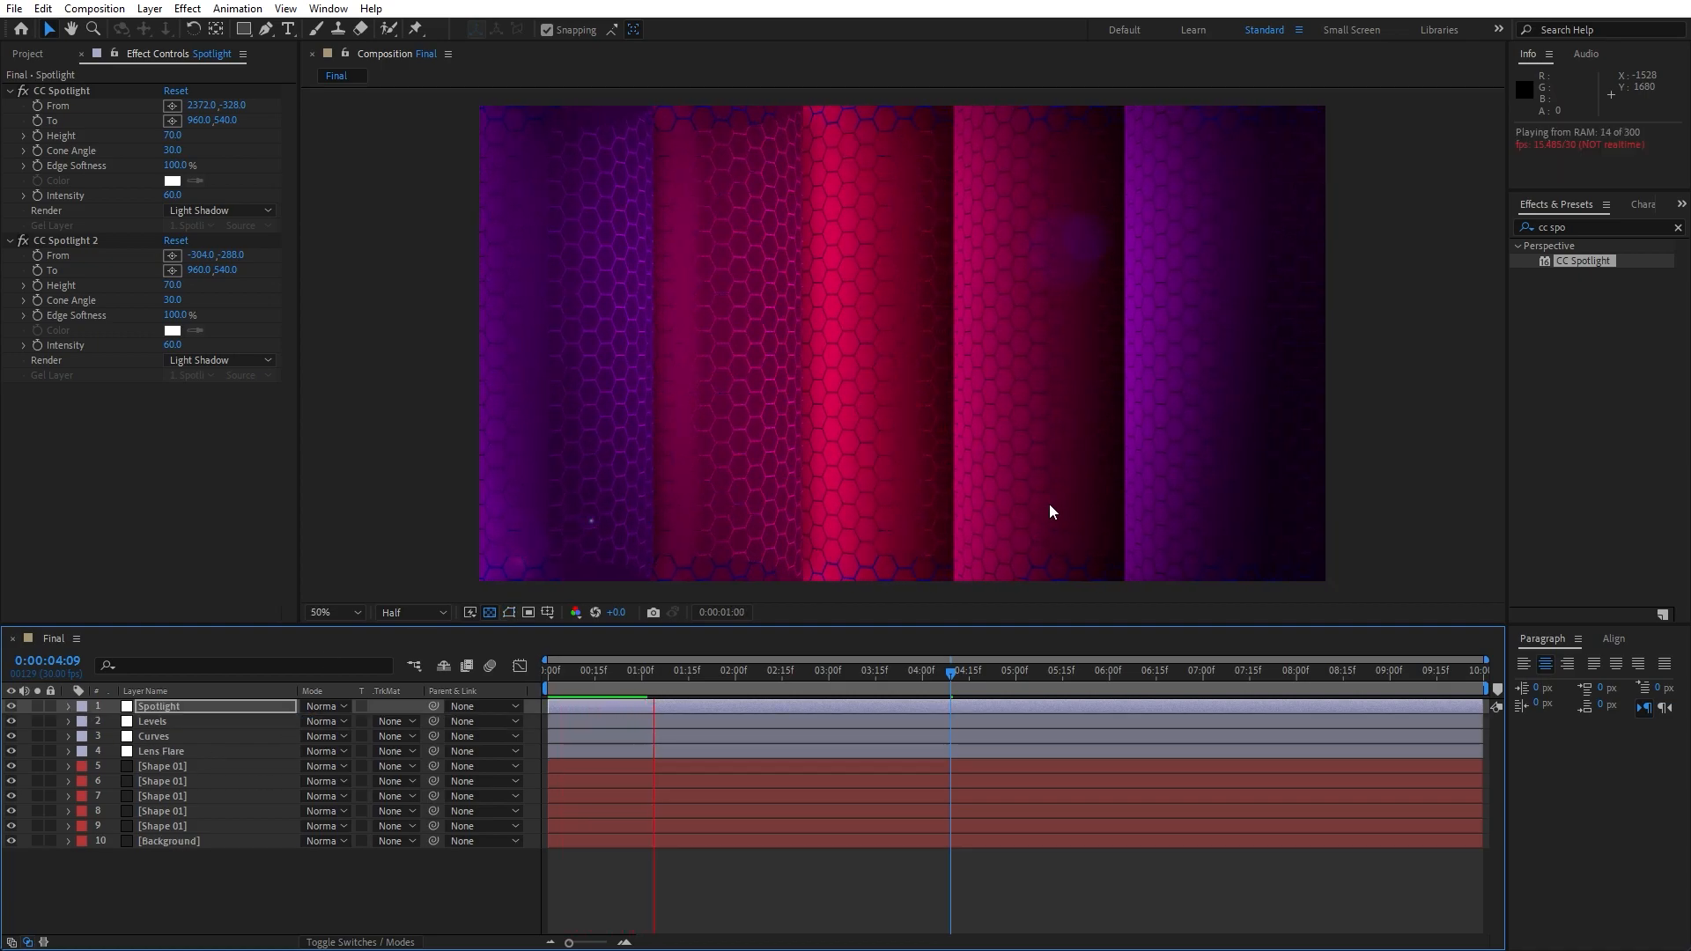
left_click(794, 683)
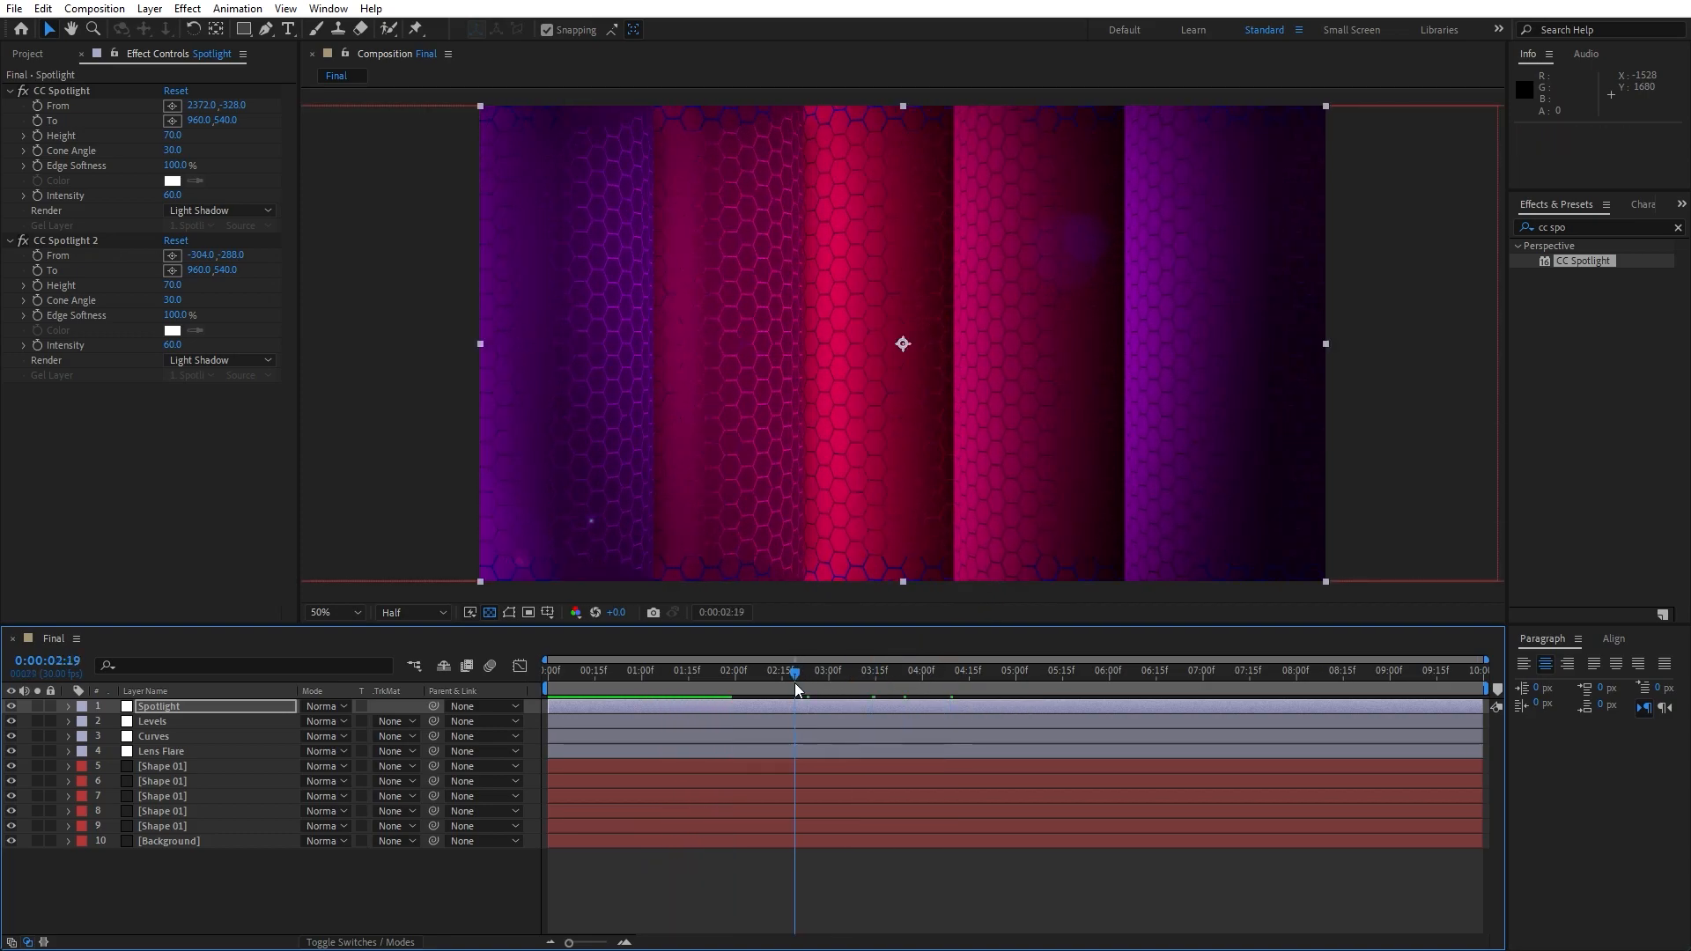
Pre-compose all ten layers of the Final composition, with all attributes, into a new composition named Scene
left_click(57, 55)
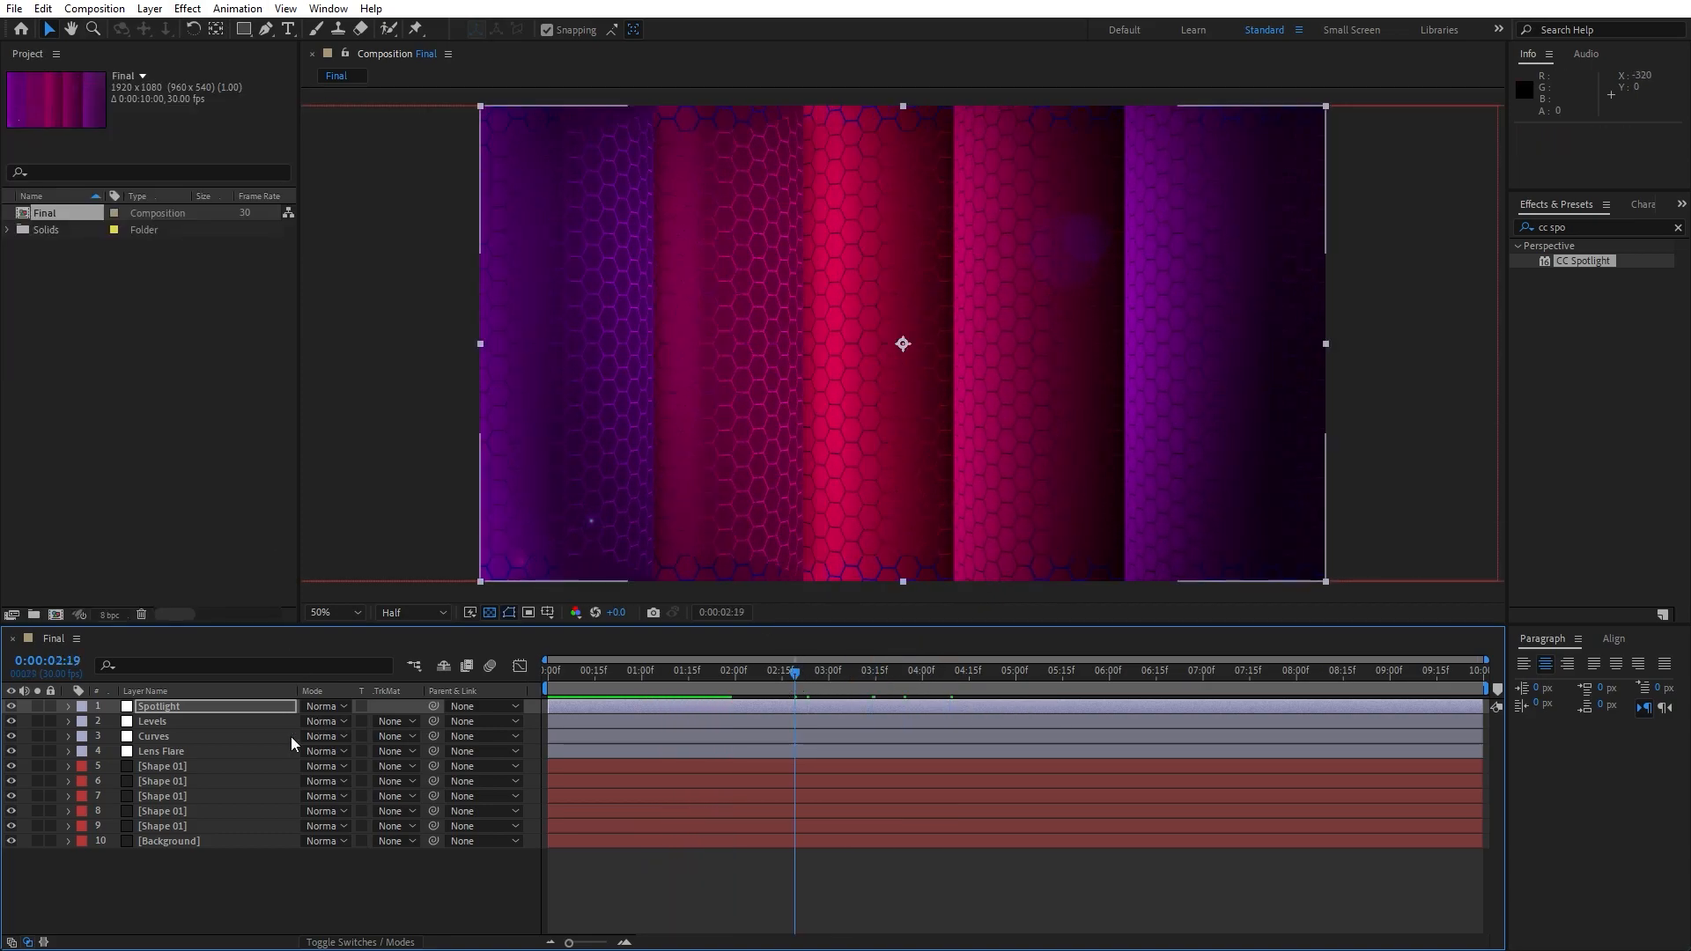
left_click(240, 882)
left_click_drag(222, 842, 78, 695)
right_click(189, 770)
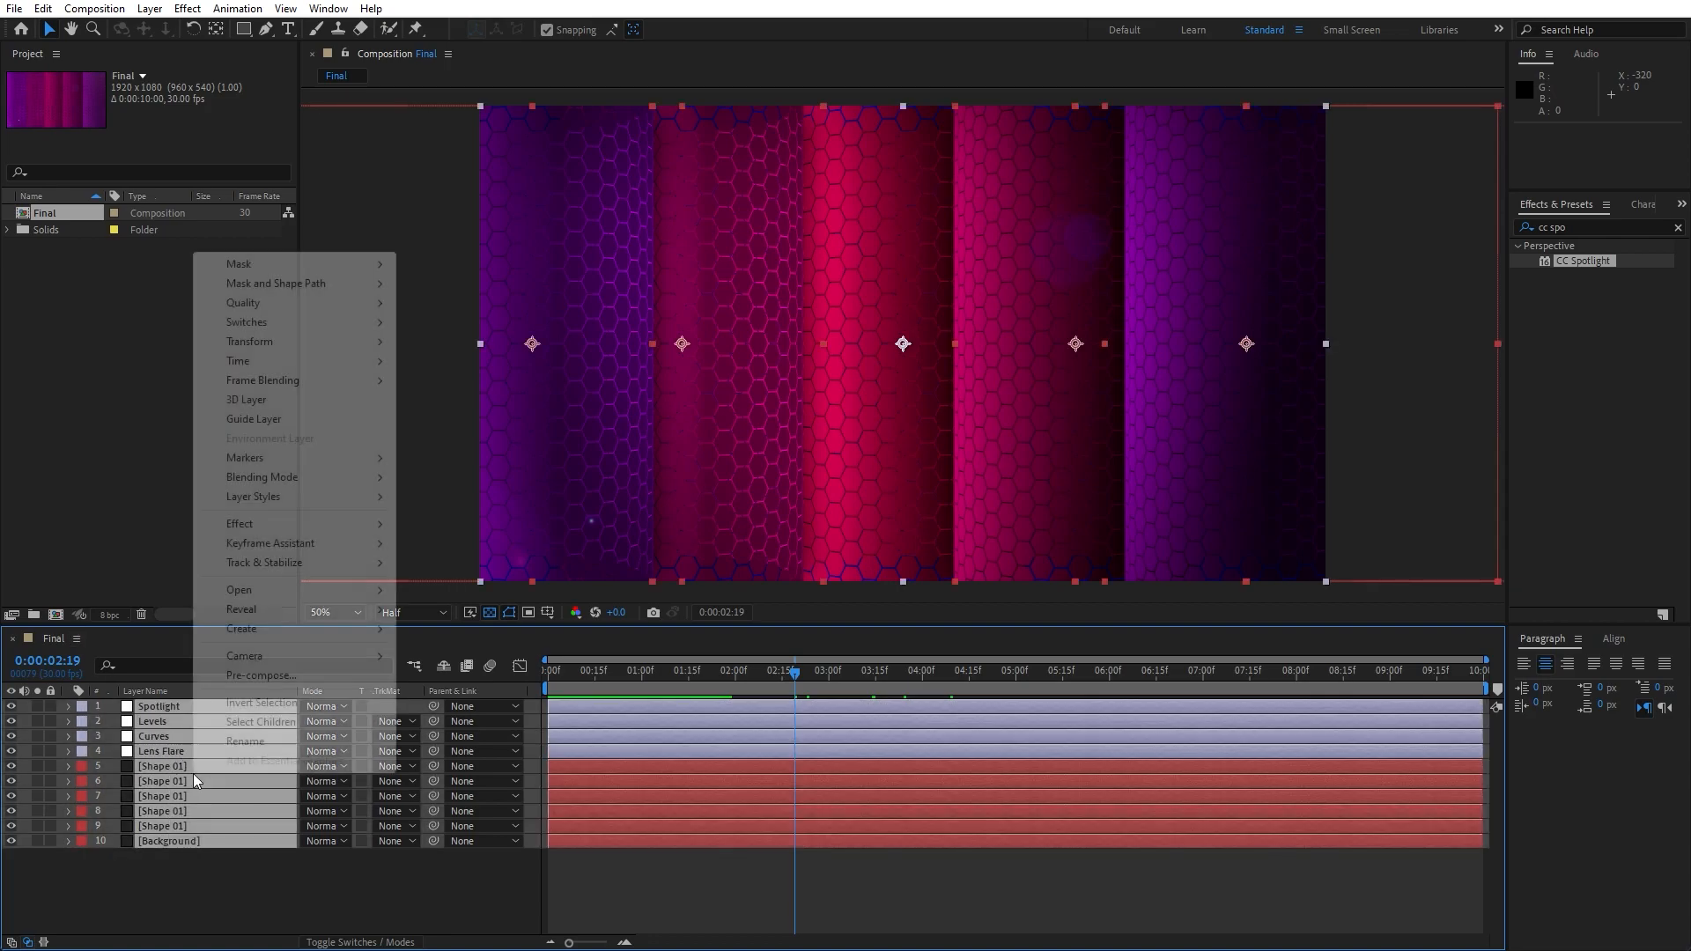
left_click(258, 676)
type("Scene")
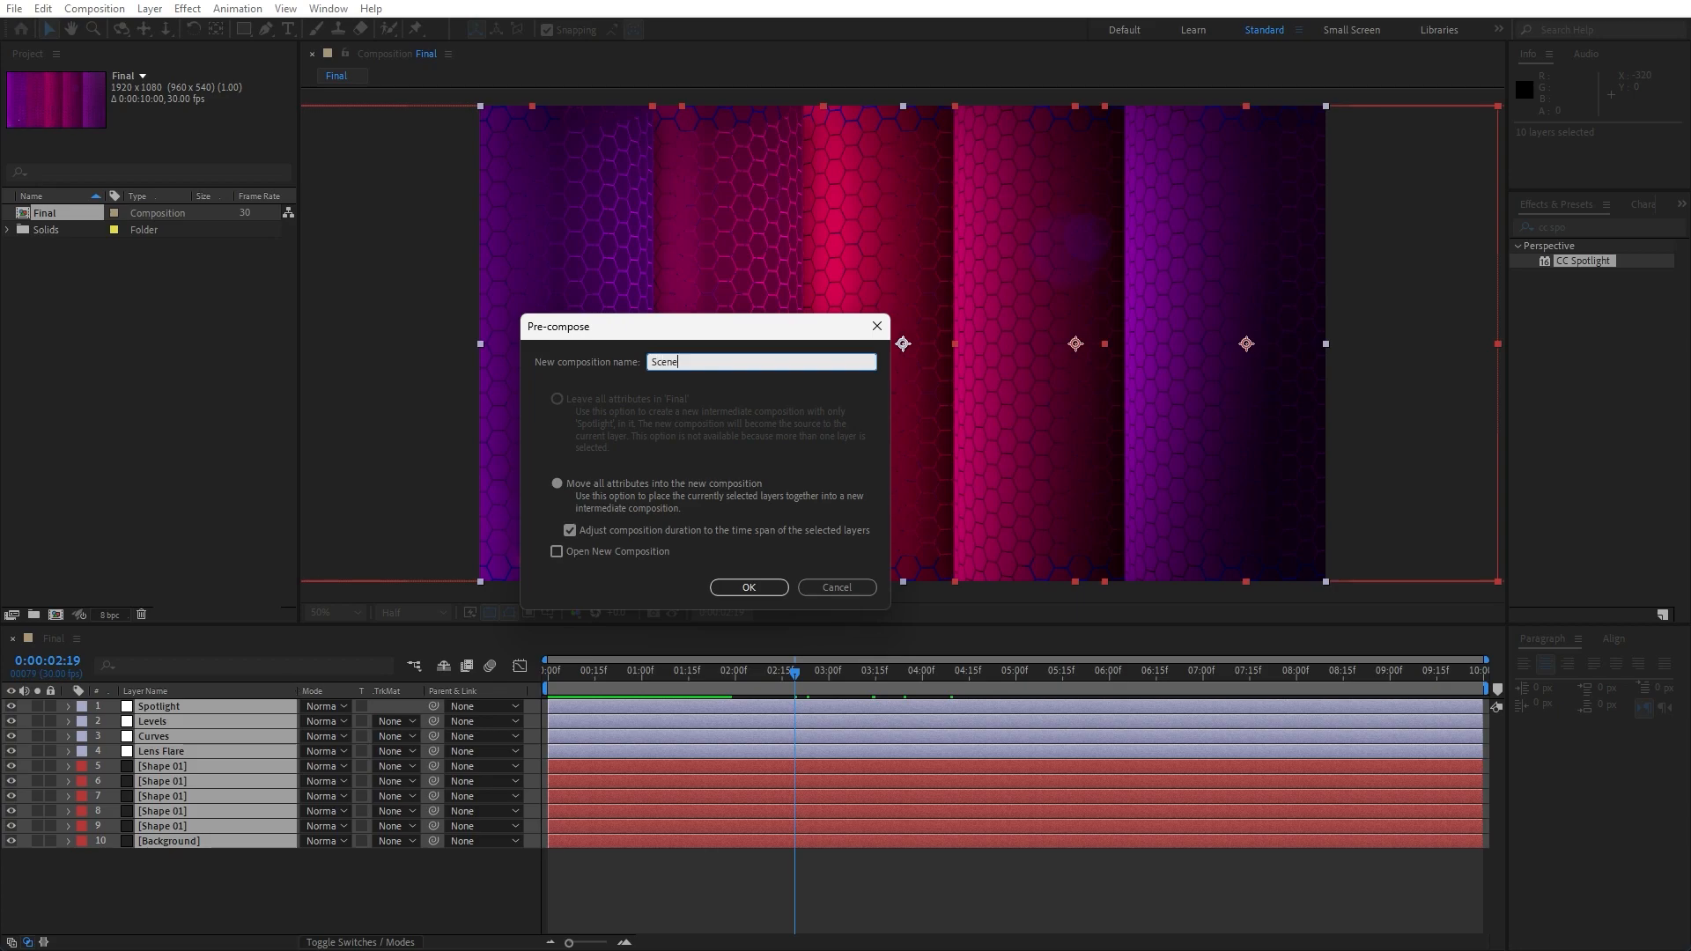
left_click(748, 587)
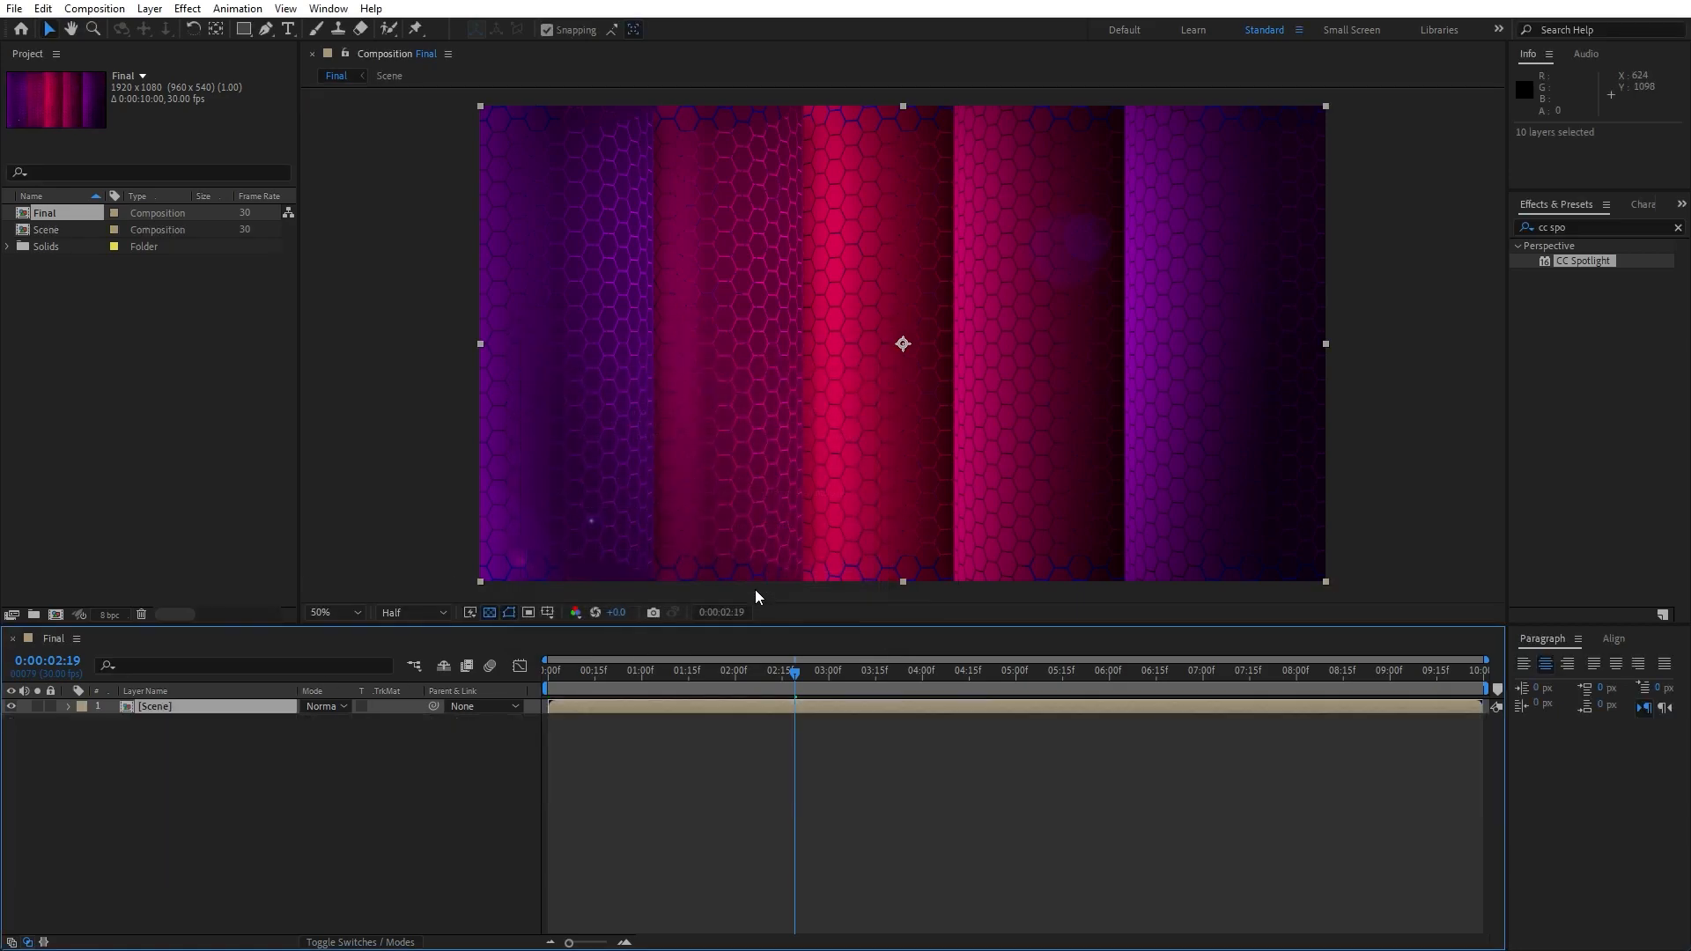
Set the Scene layer's scale to 110% and scrub the current time to 0:00:03:15
key("s")
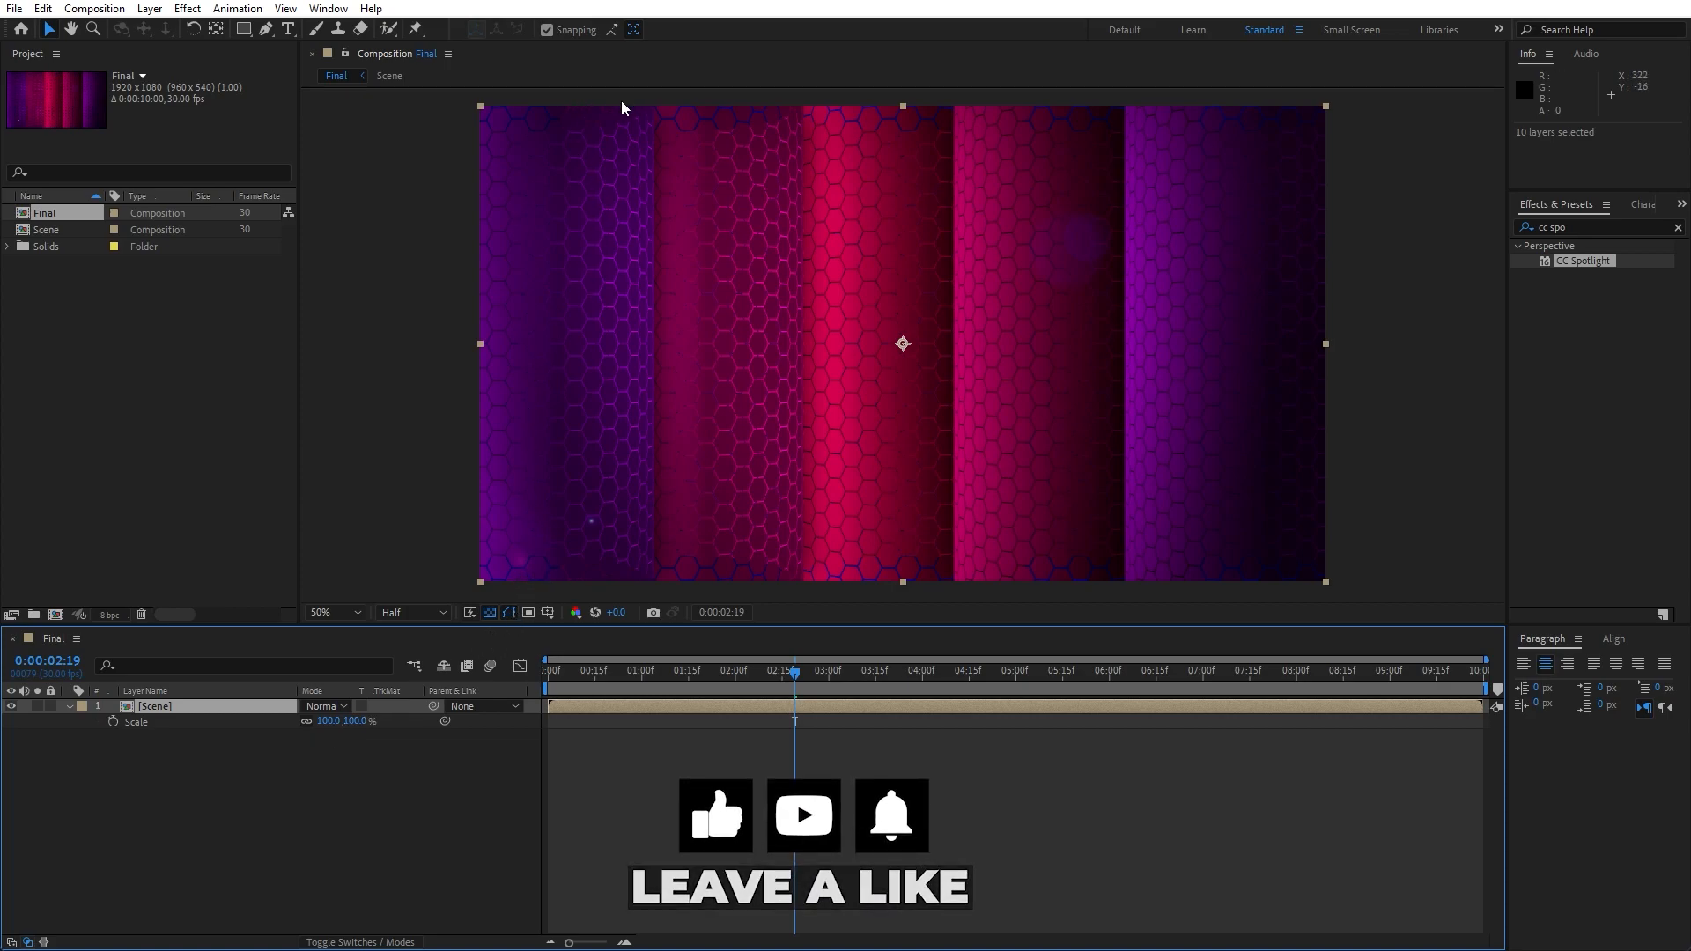
key("s")
key("s")
left_click(327, 721)
type("110")
key("Return")
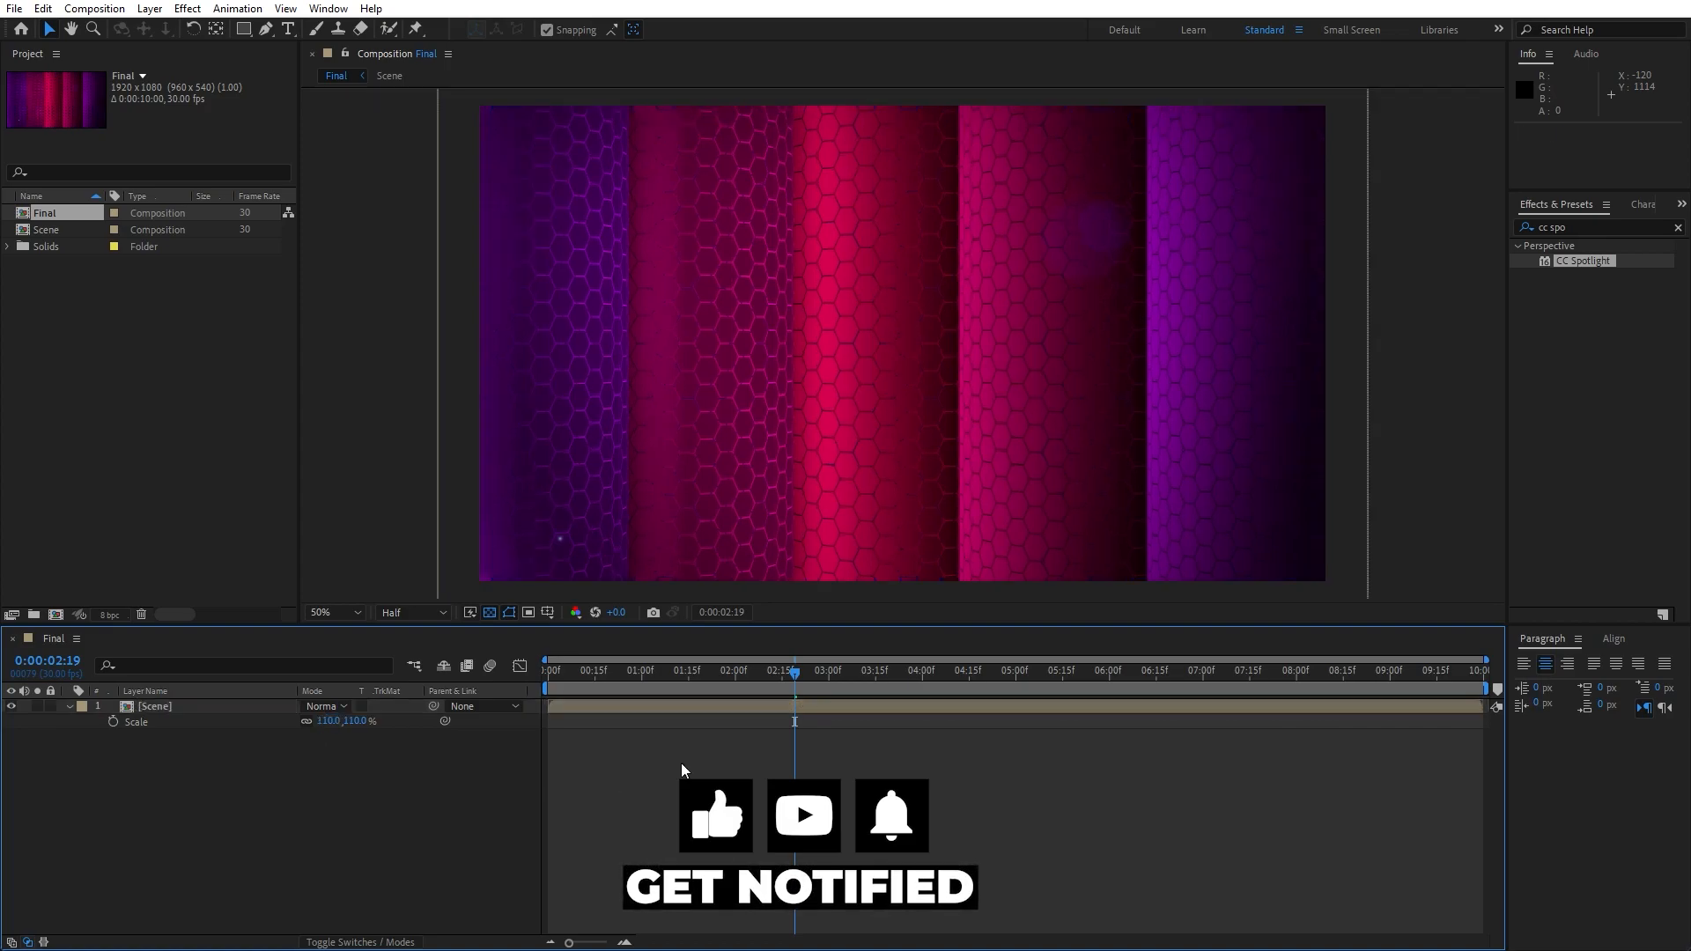
left_click_drag(682, 673, 875, 686)
Open the Scene composition and apply CC Light Sweep to the lowest Shape 01 layer, the red cylinder in the middle
double_click(176, 706)
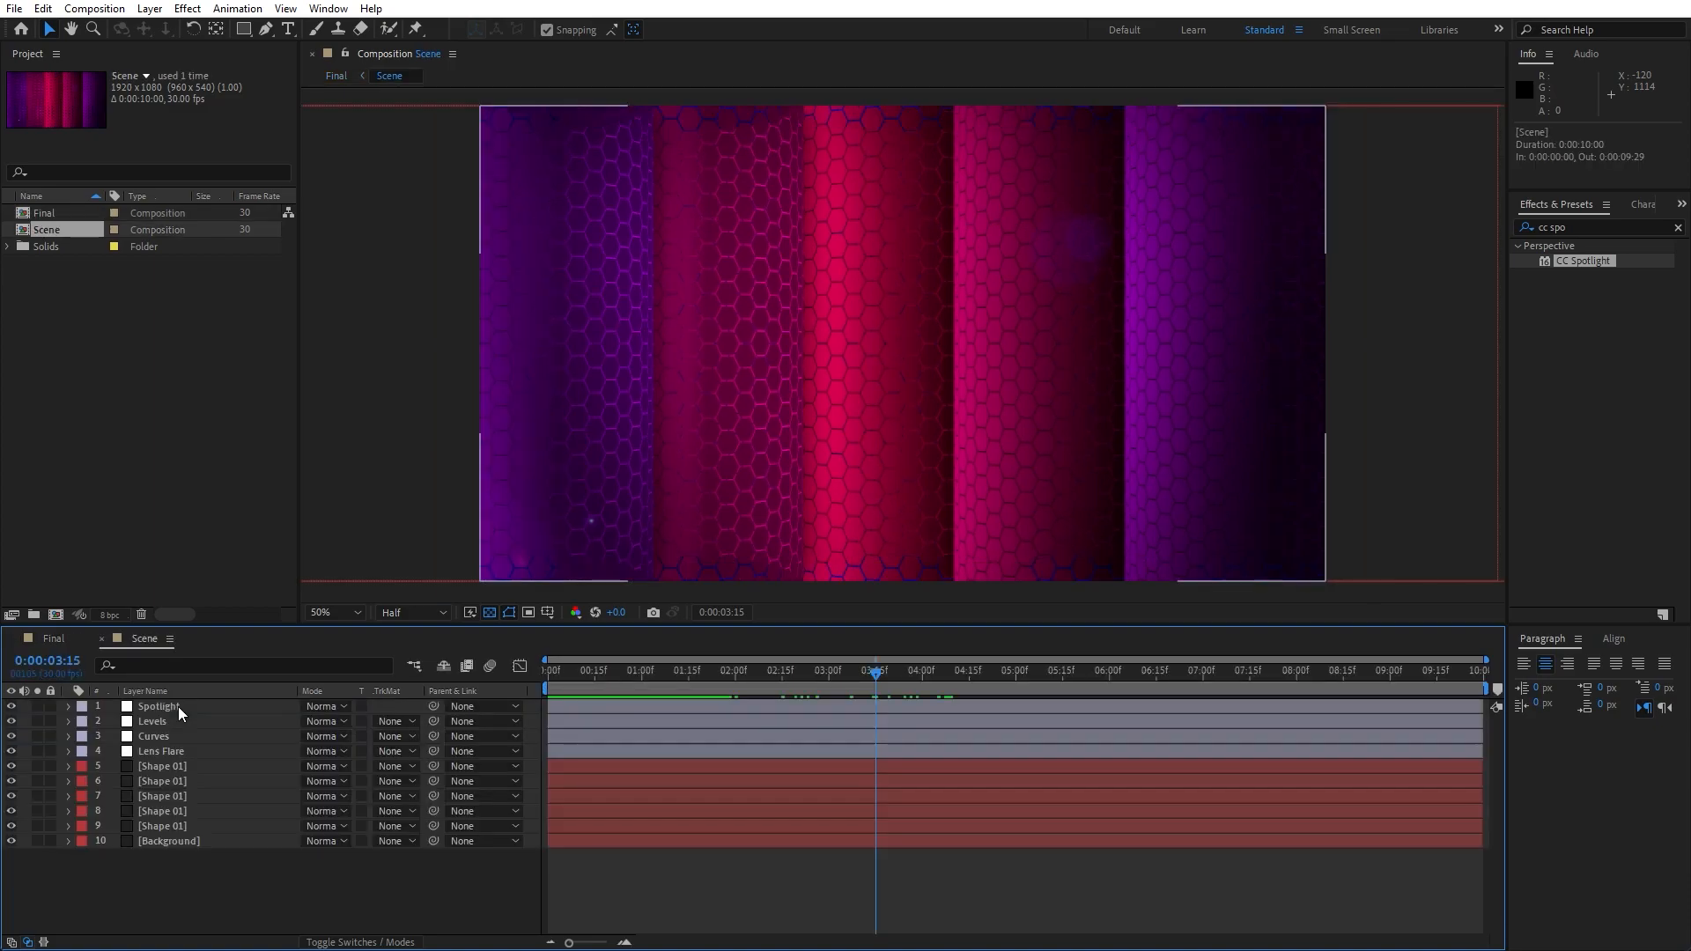
left_click(182, 768)
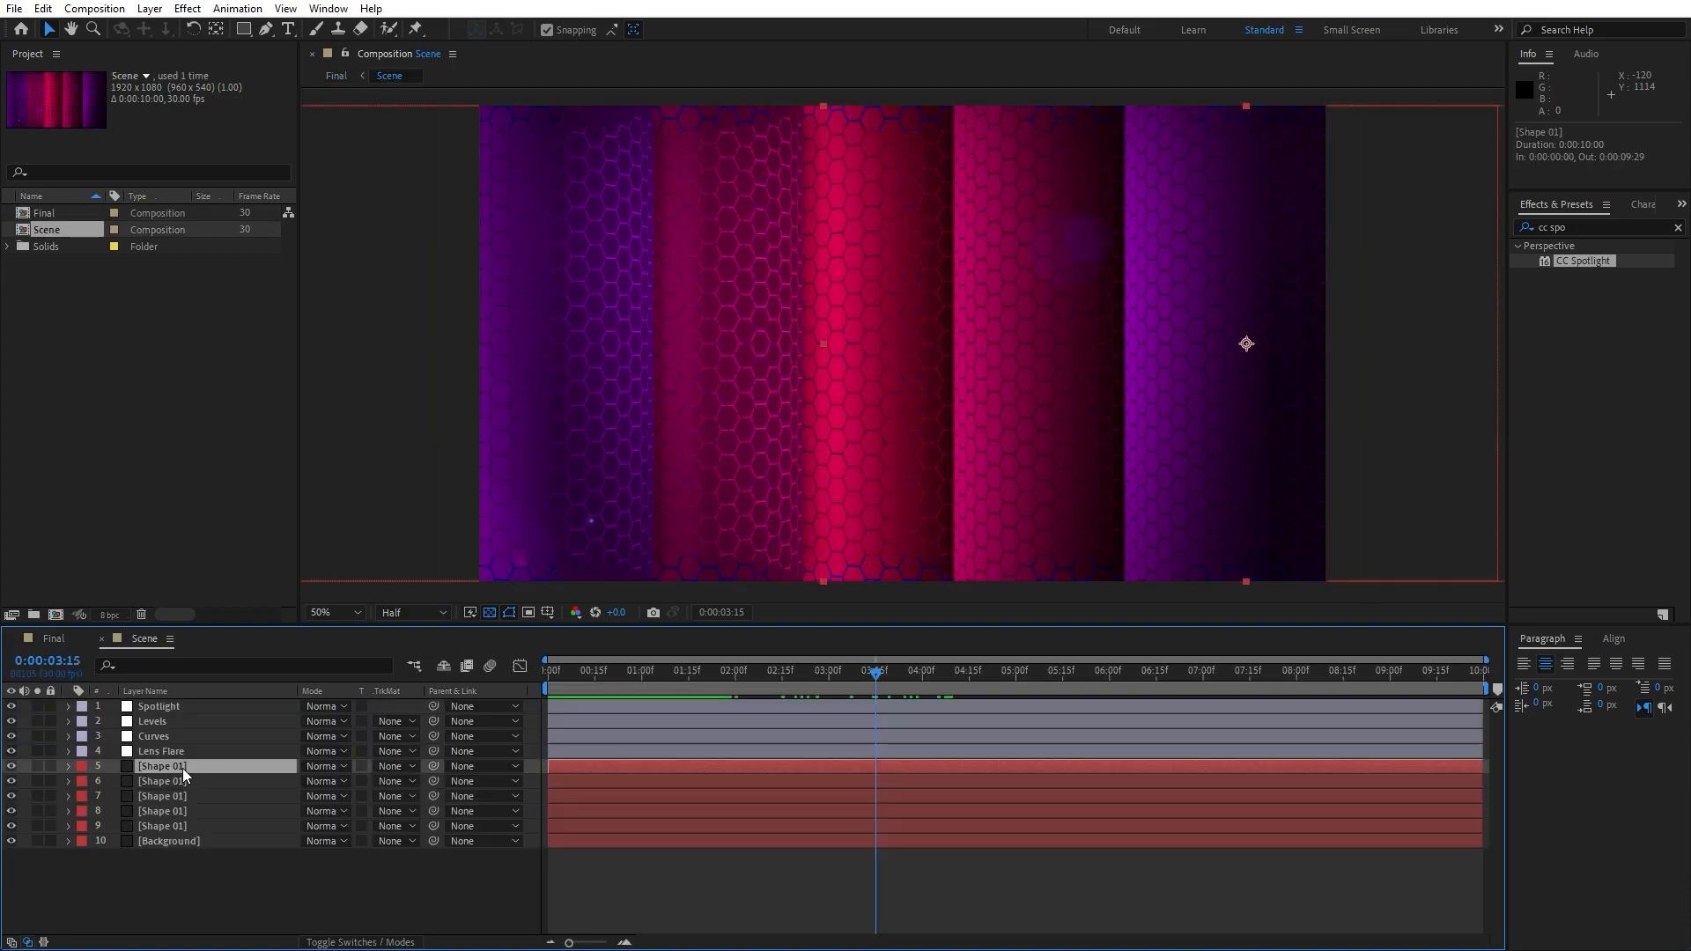
left_click(179, 832, "shift")
left_click(181, 828)
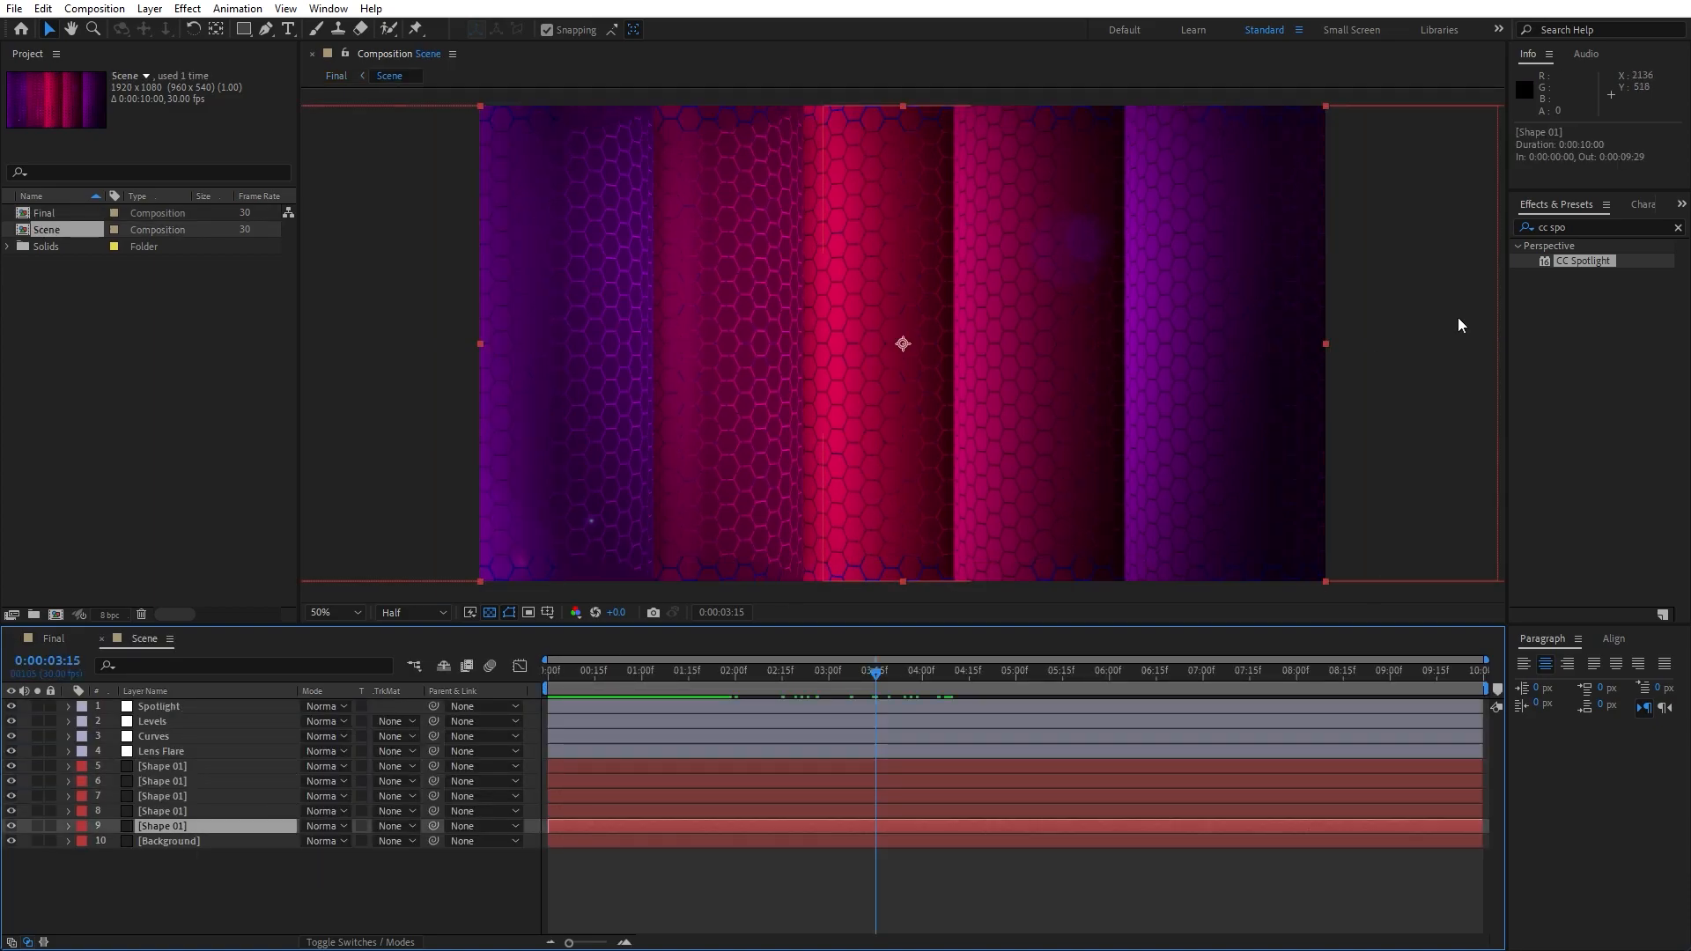
left_click(1598, 227)
left_click_drag(1598, 224, 1362, 226)
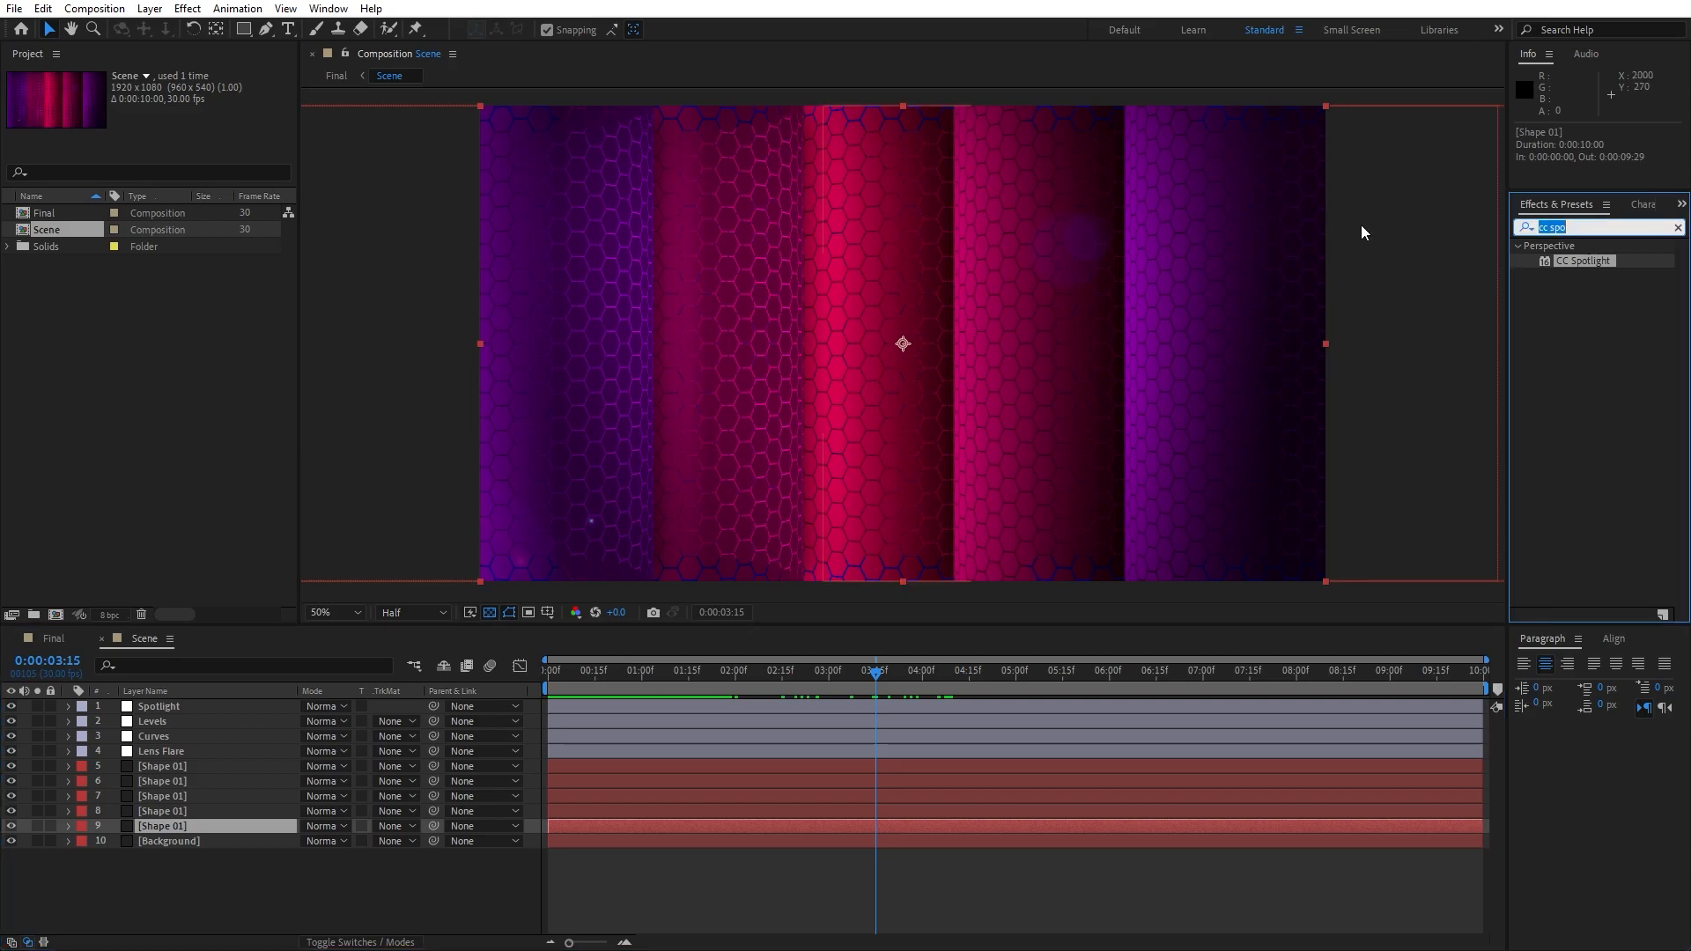
type("light sw")
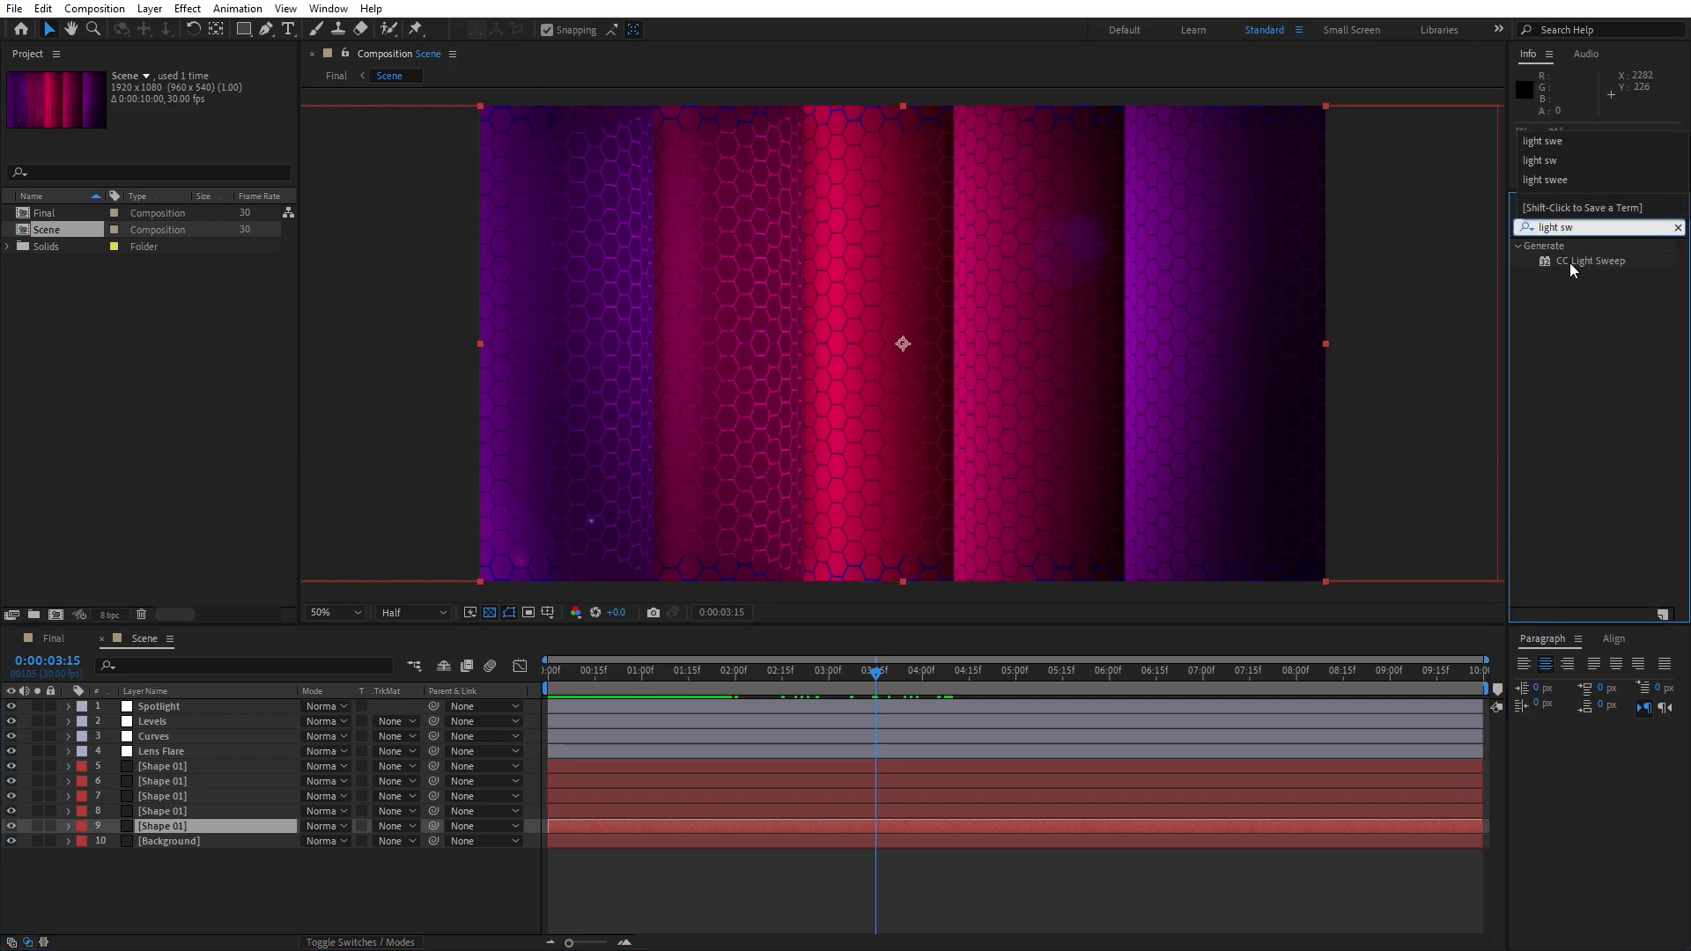
left_click_drag(1569, 263, 241, 826)
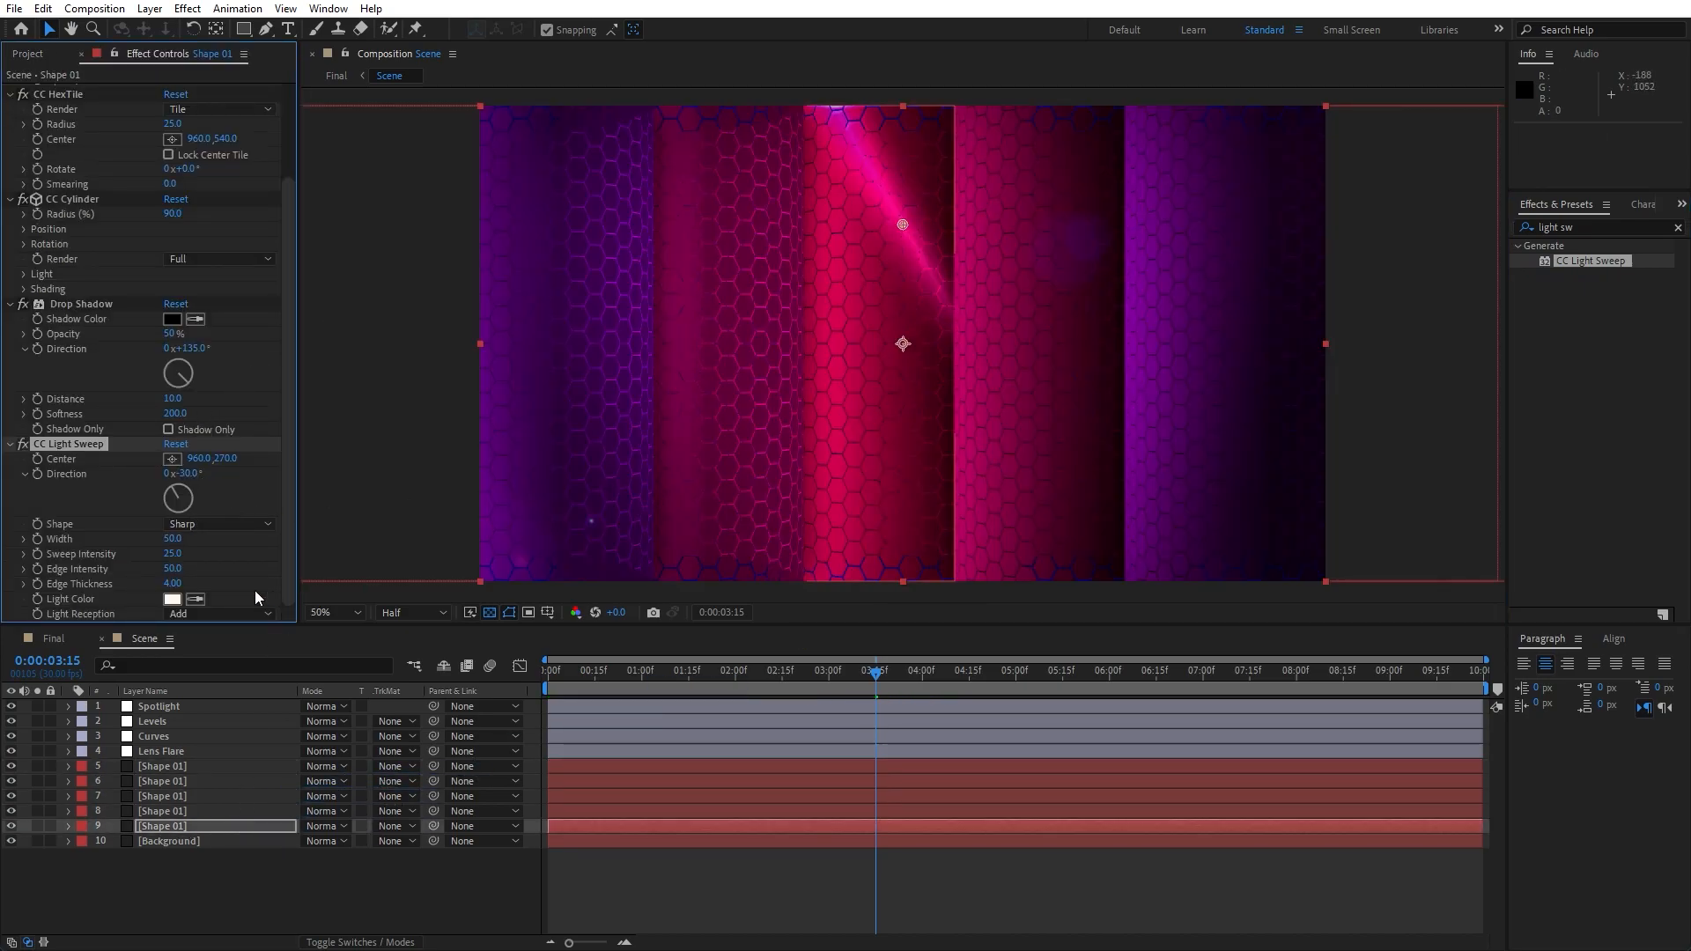
Set the CC Light Sweep's Edge Thickness and Edge Intensity to 0 and its Sweep Intensity to 12
left_click(178, 583)
type("0")
key("shift+Tab")
type("0")
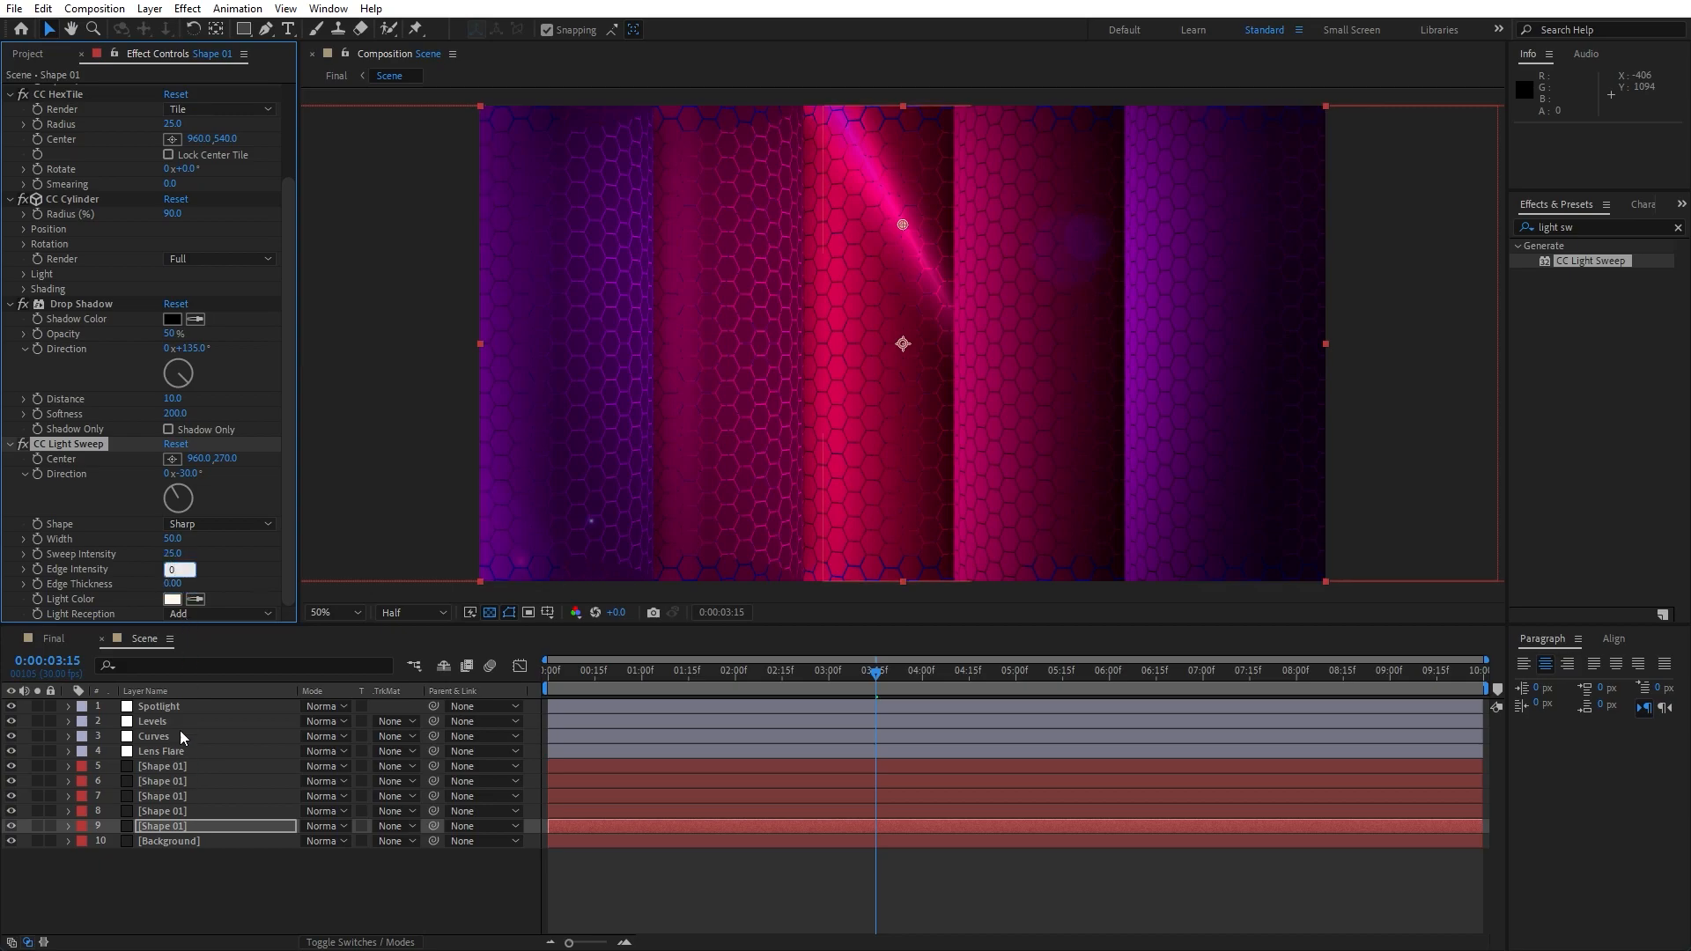
left_click(175, 554)
type("12")
key("Return")
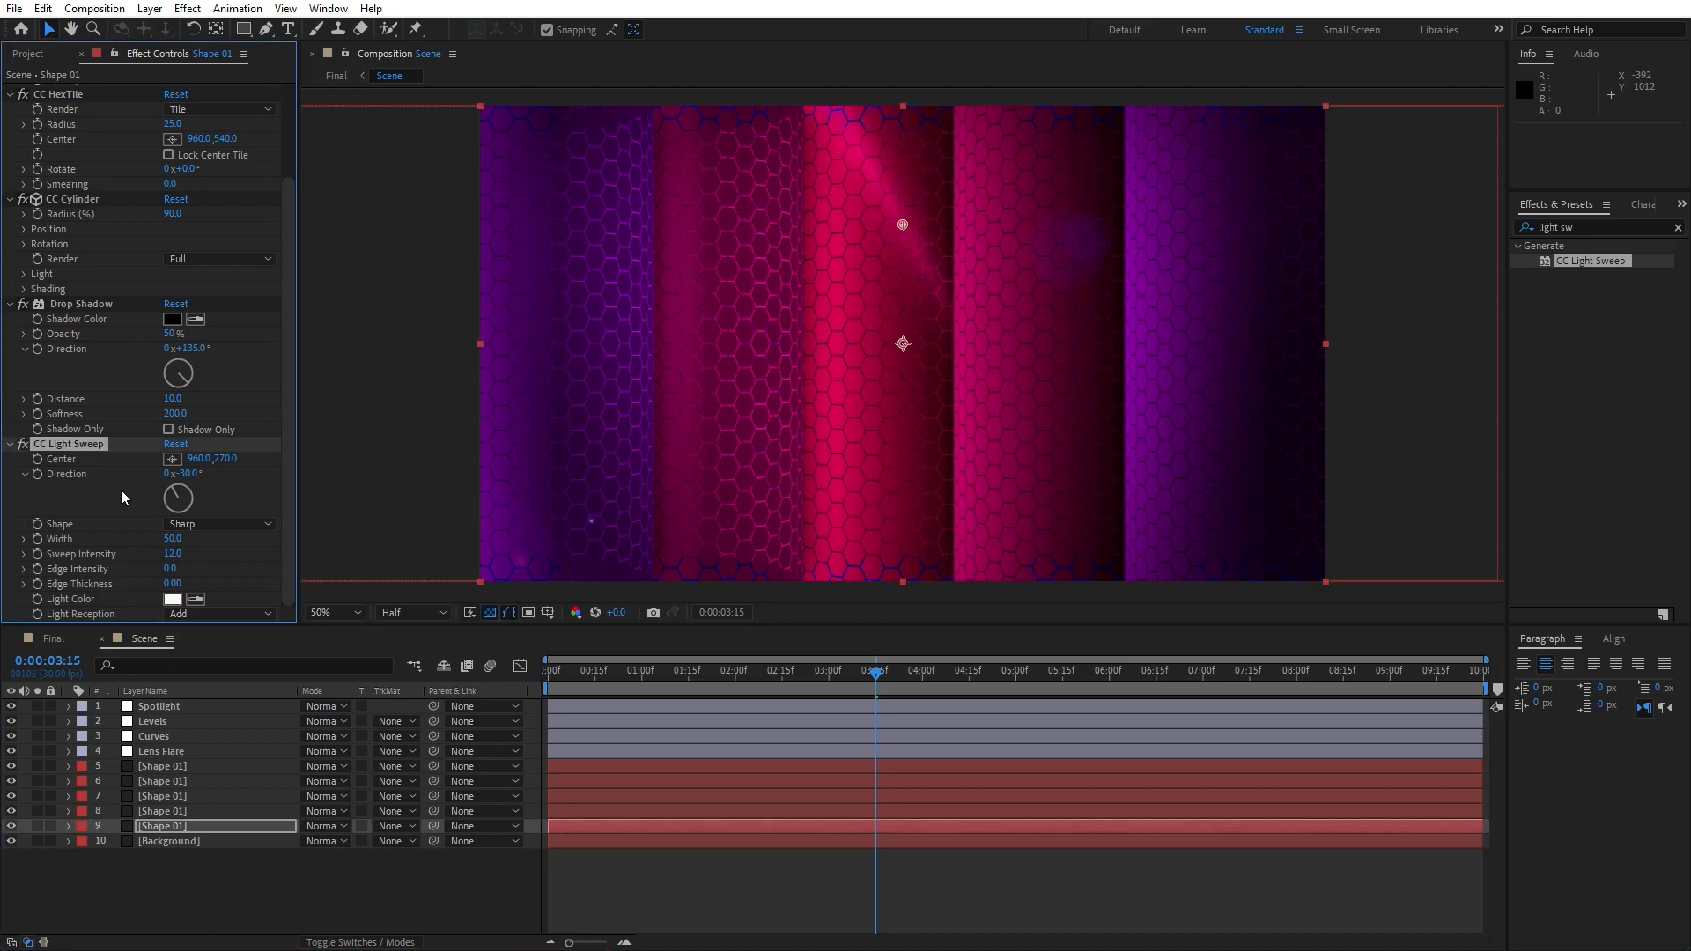
Copy the CC Light Sweep to the other four Shape 01 layers and move the middle cylinder's sweep center to 960, 431
left_click(198, 810)
left_click(190, 793)
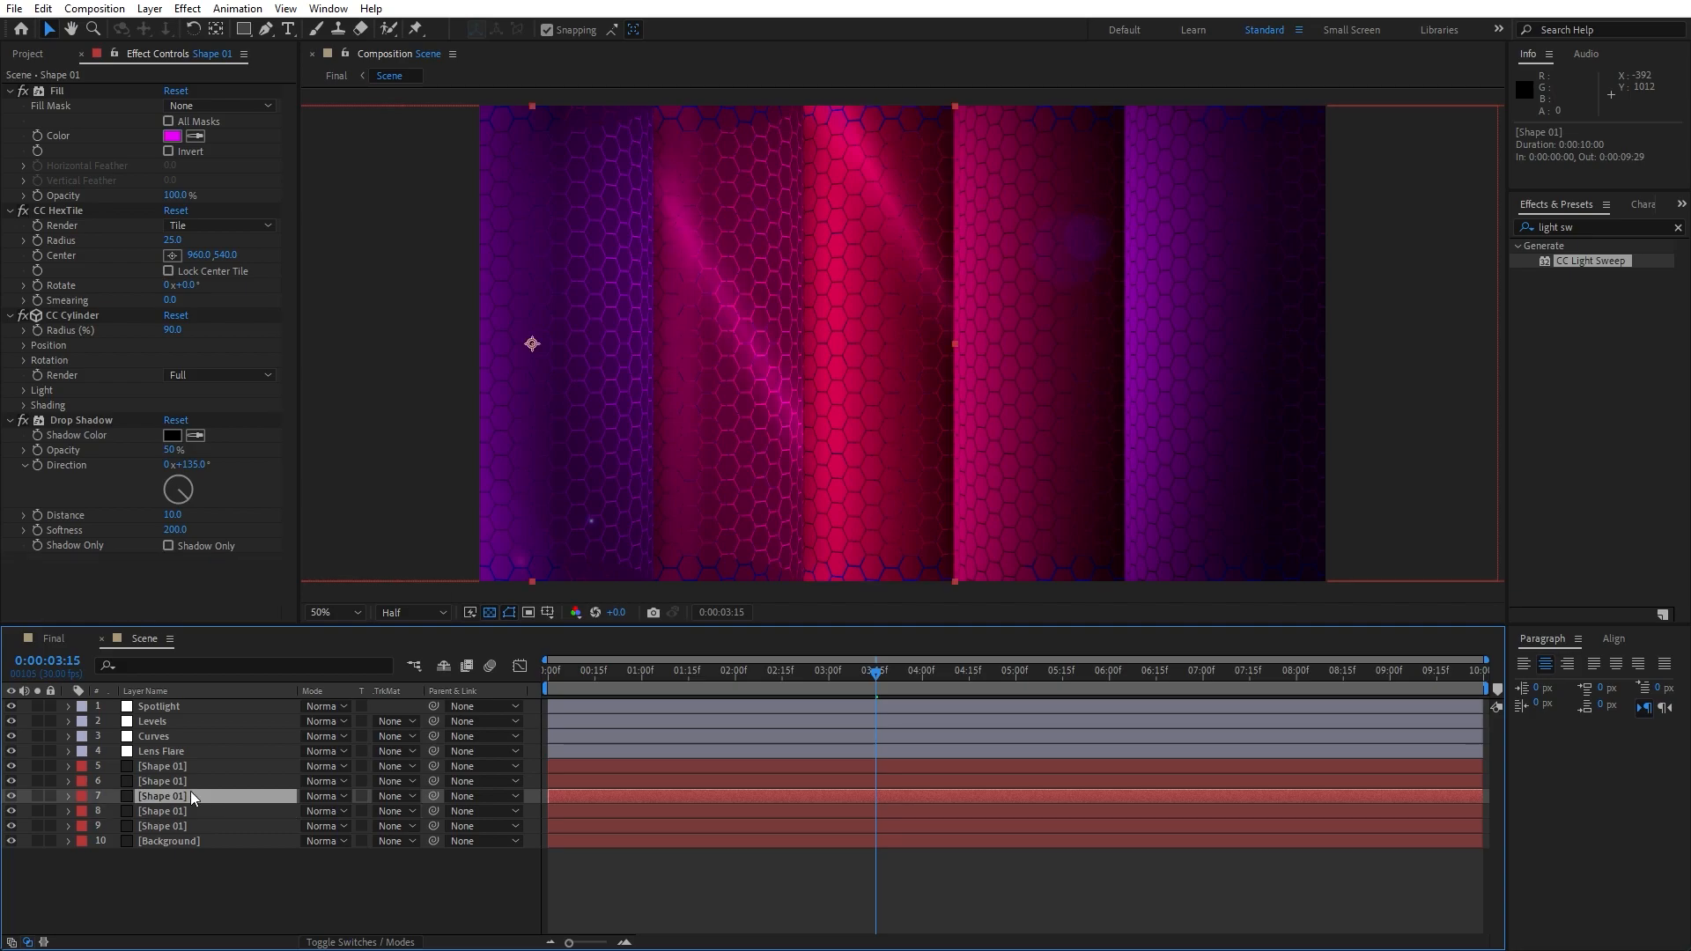
left_click(187, 779)
left_click(187, 766)
key("ctrl+v")
left_click_drag(226, 579, 257, 589)
left_click(172, 826)
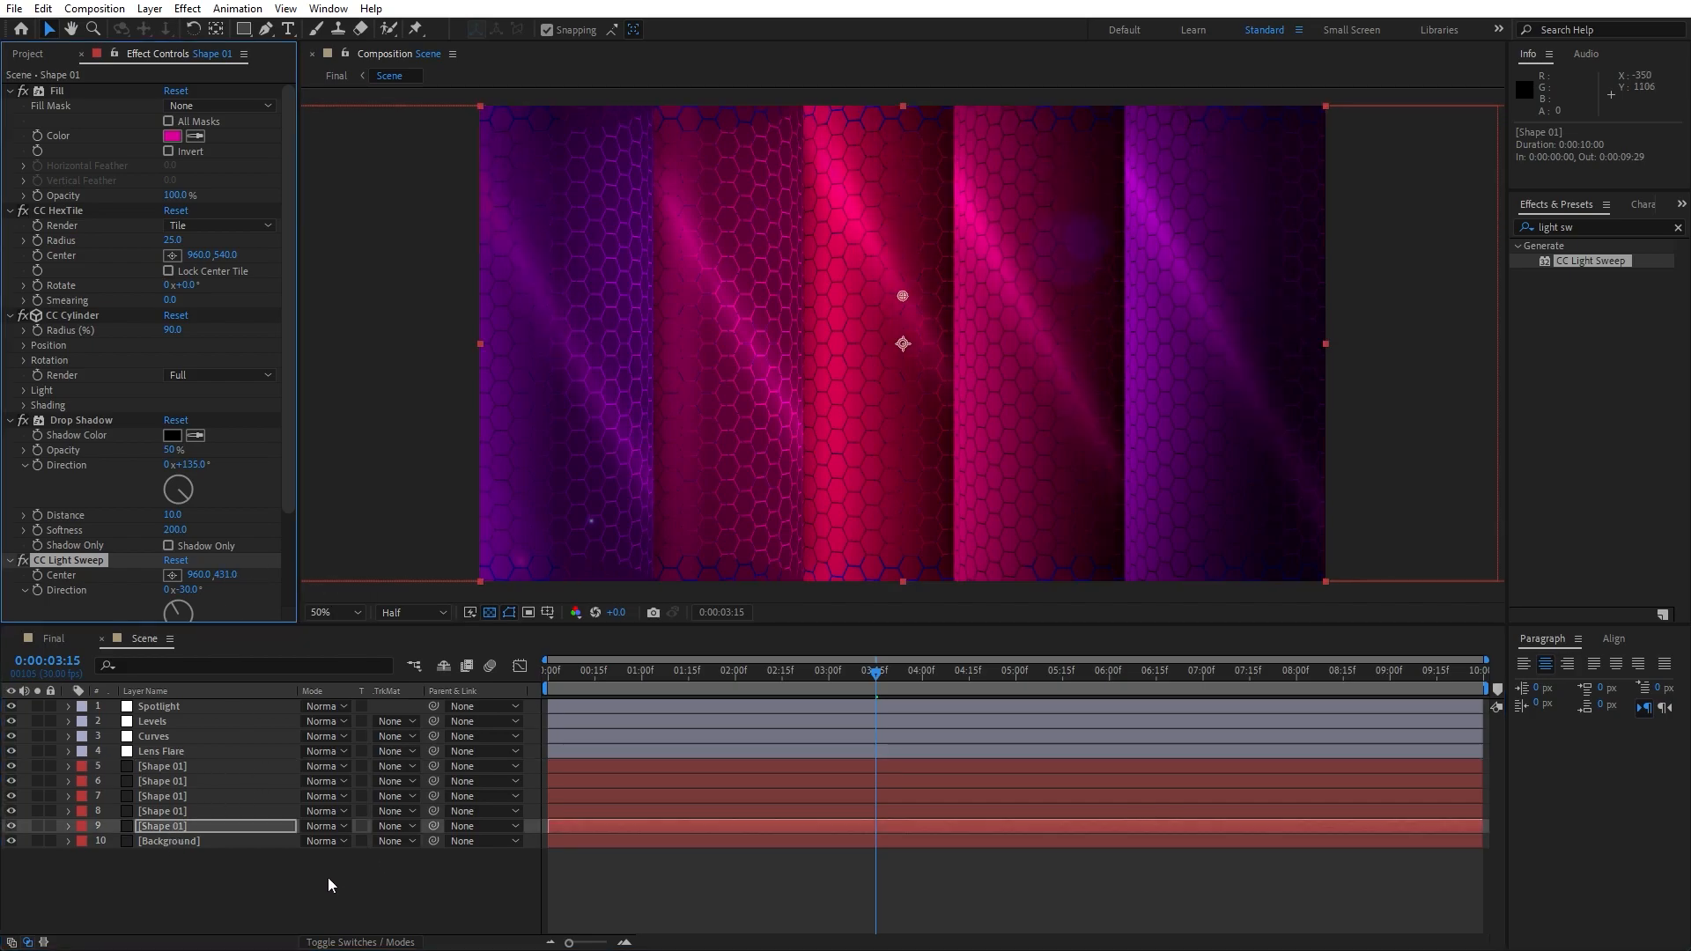
Return to the Final composition, preview the light sweeps and stop with the current time at 0:00:00:16
left_click(65, 643)
left_click(257, 806)
key("space")
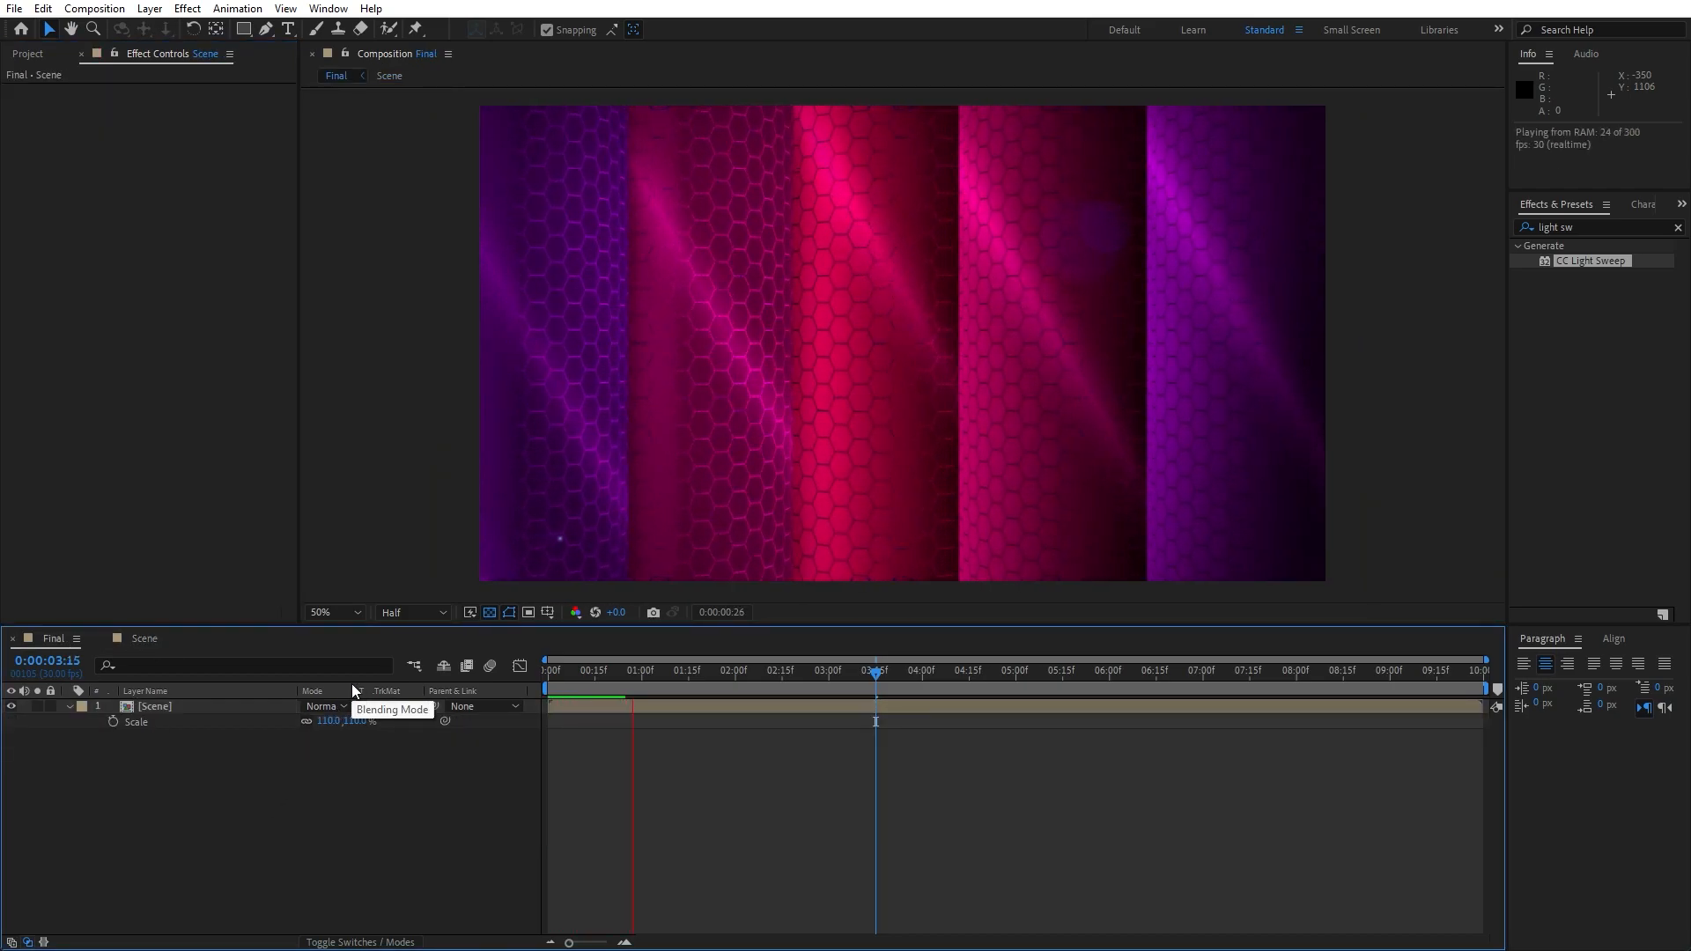
left_click(599, 673)
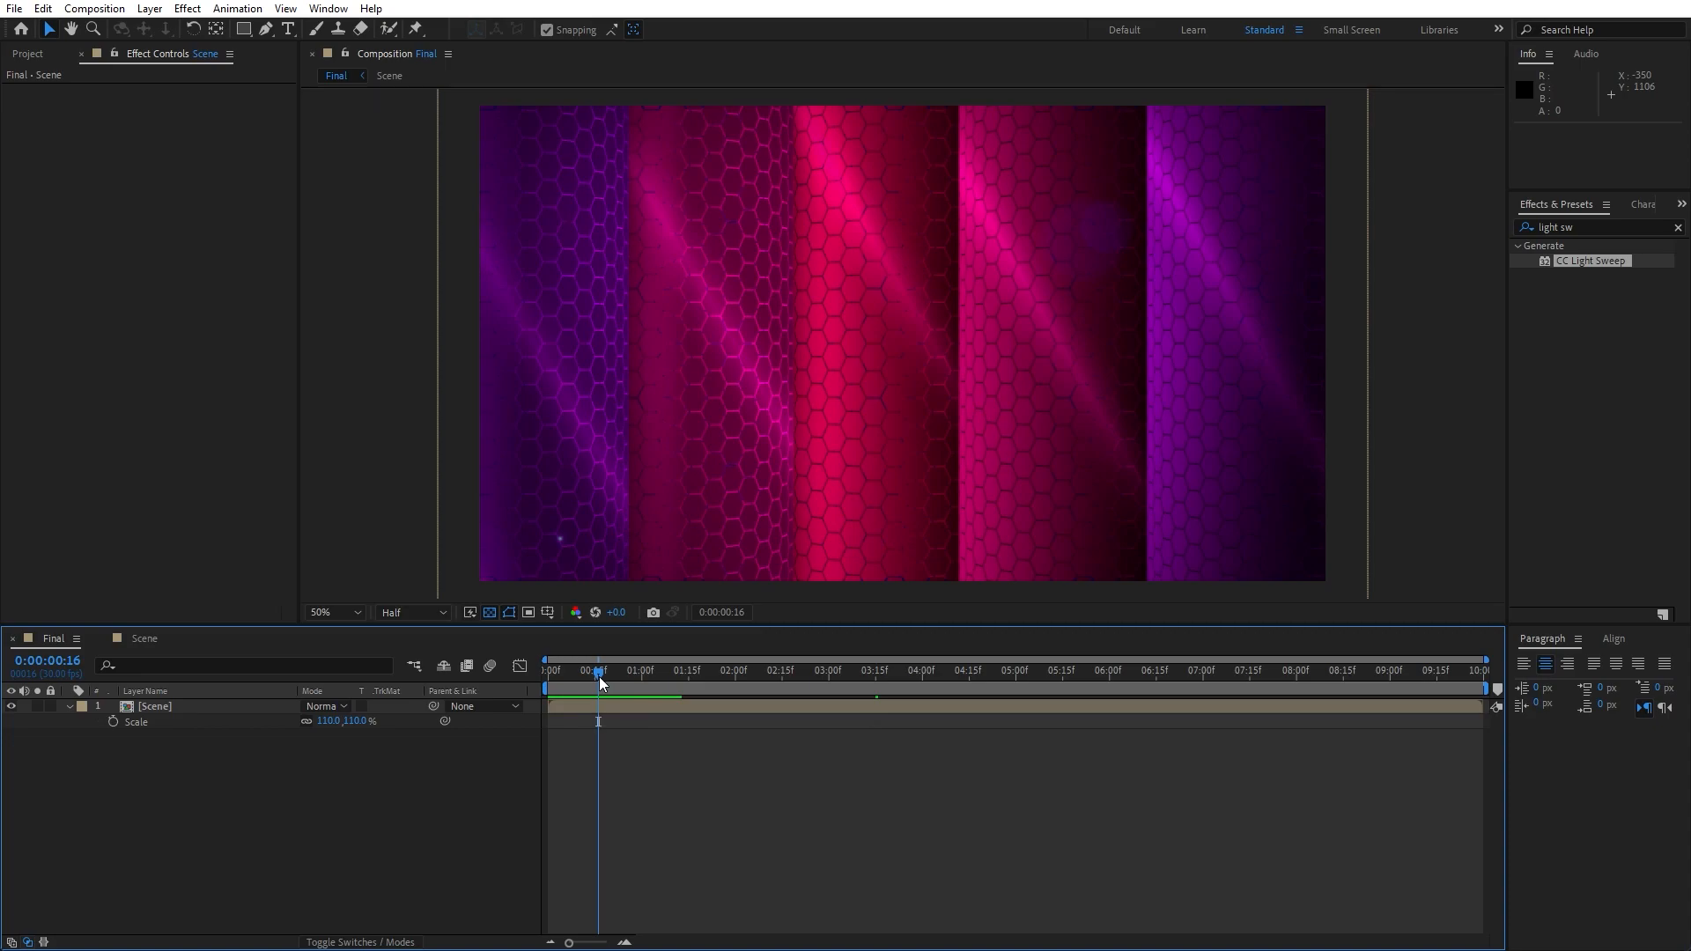
Collapse the Scene layer's properties and add an adjustment layer named Colorama above it
left_click(70, 707)
right_click(166, 807)
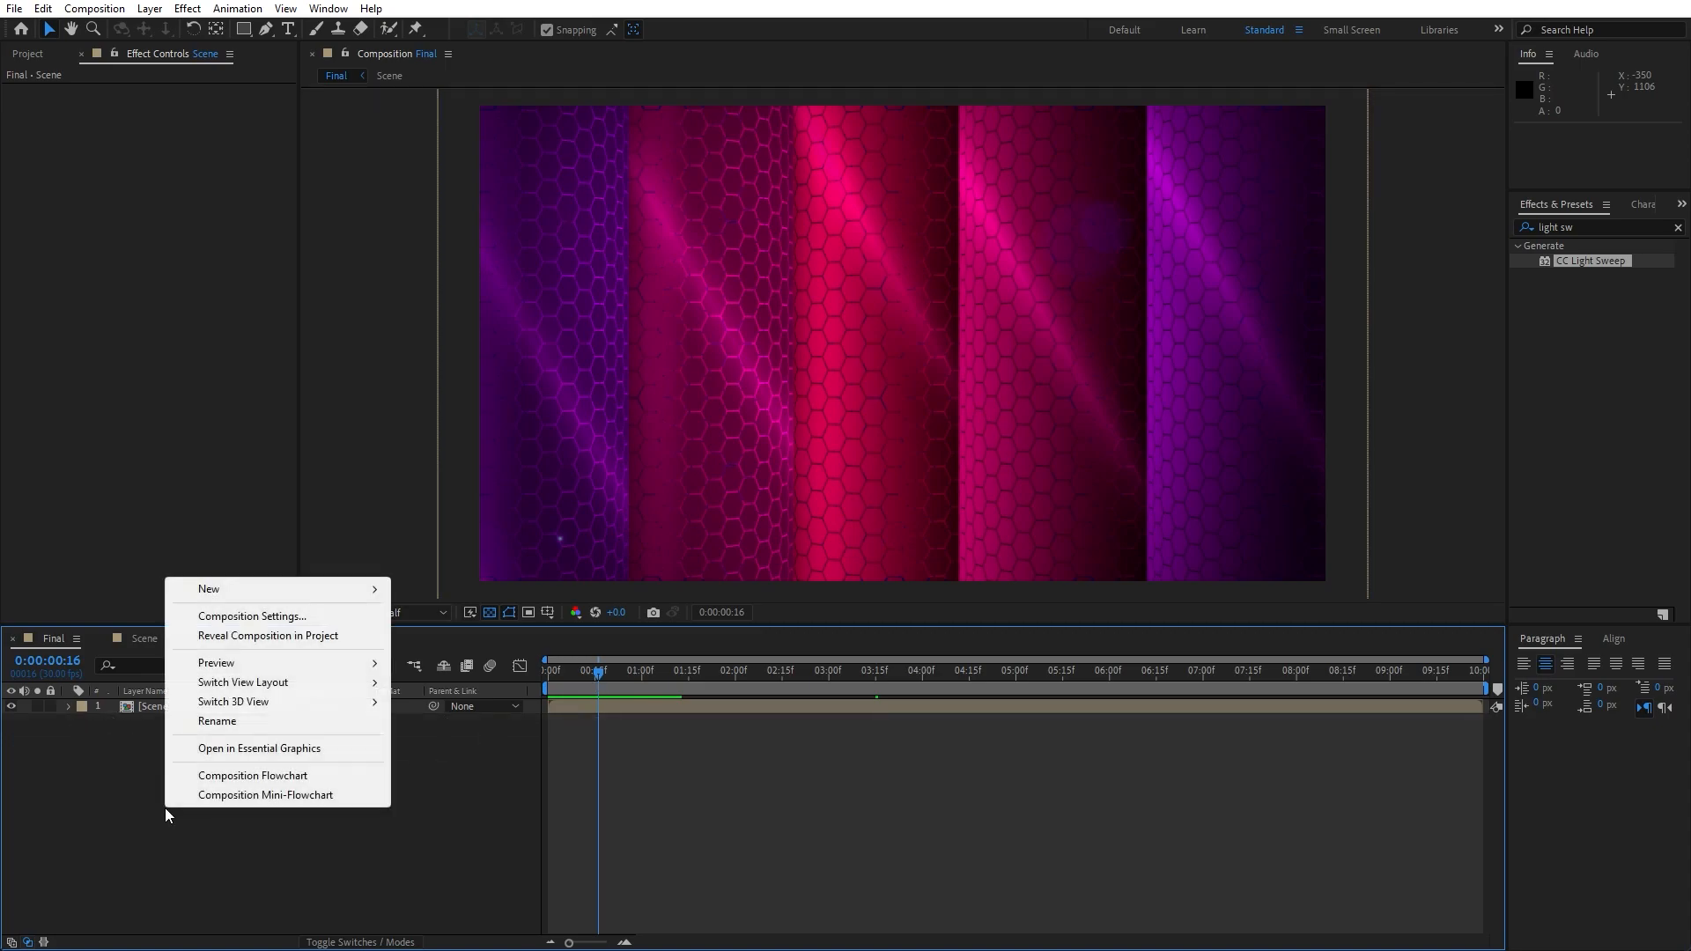
mouse_move(256, 590)
left_click(510, 733)
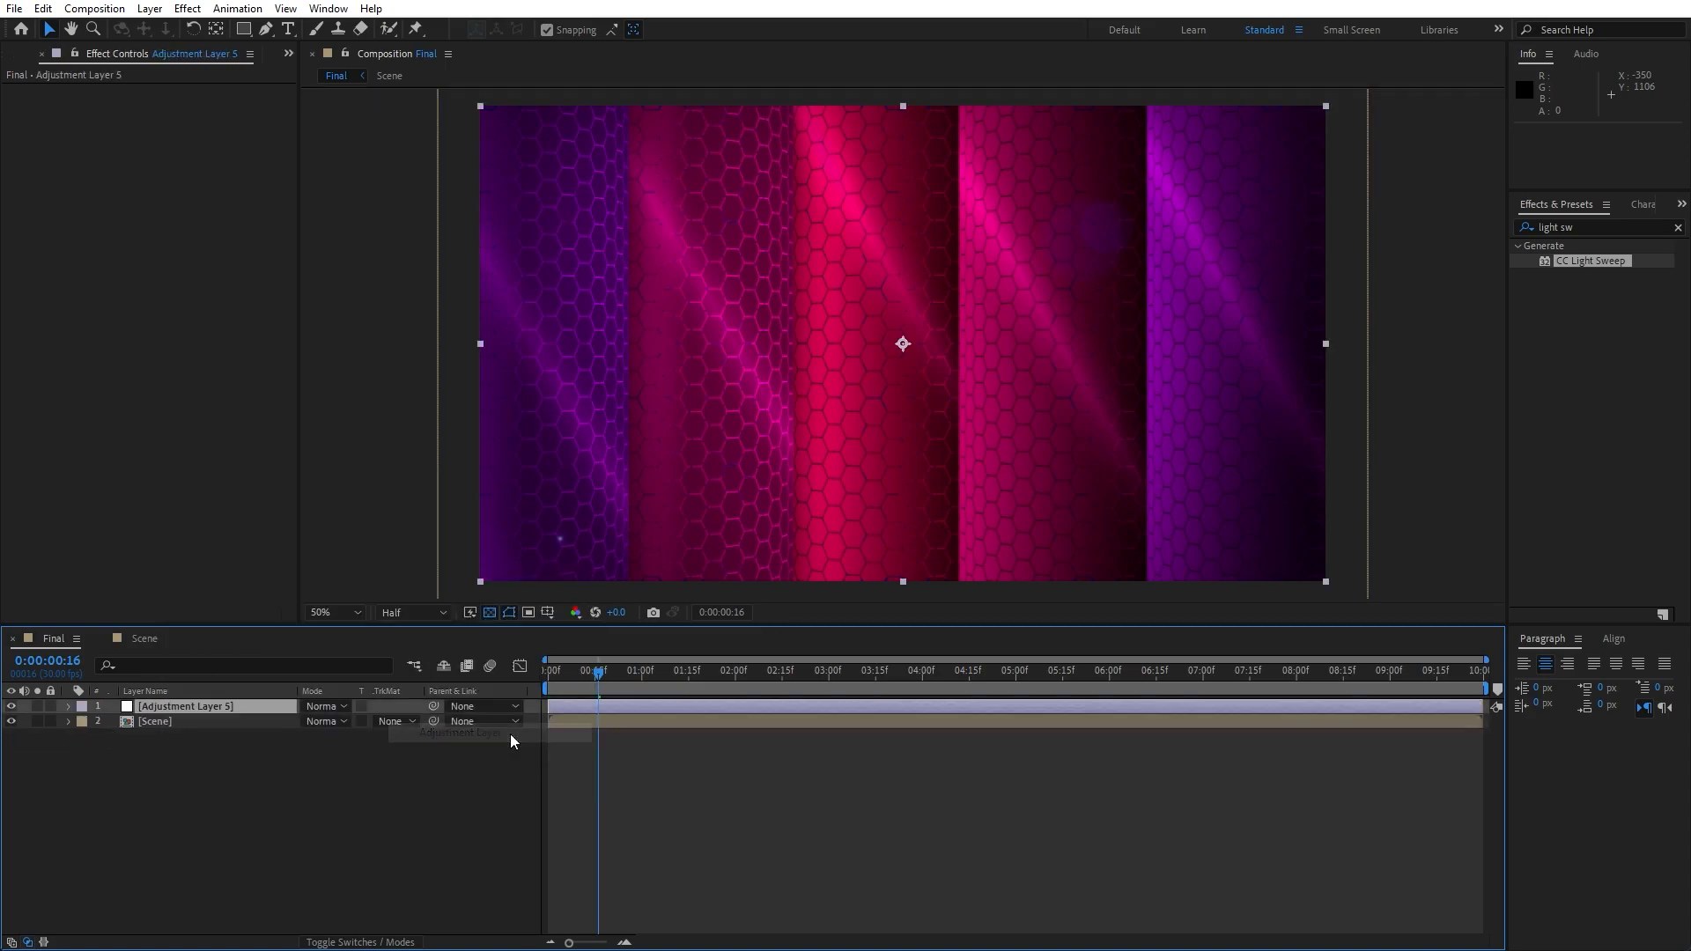
key("Return")
type("Colorama")
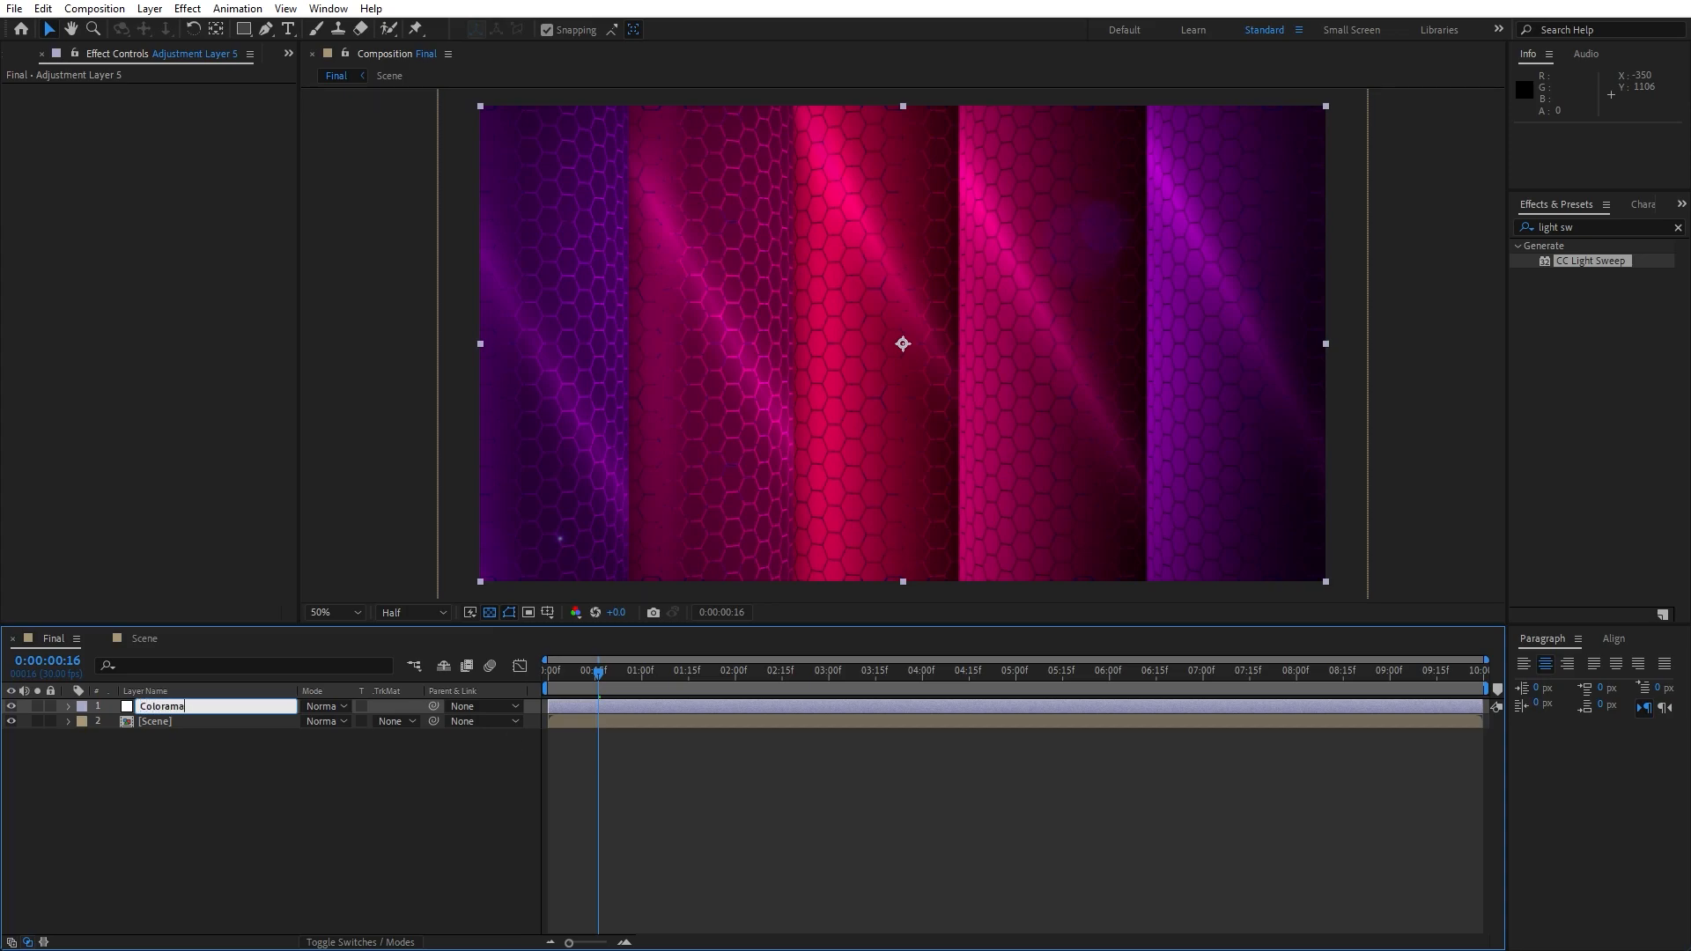
key("Return")
Find the Colorama effect and apply it to the Colorama adjustment layer
left_click_drag(1604, 226, 1352, 236)
type("color")
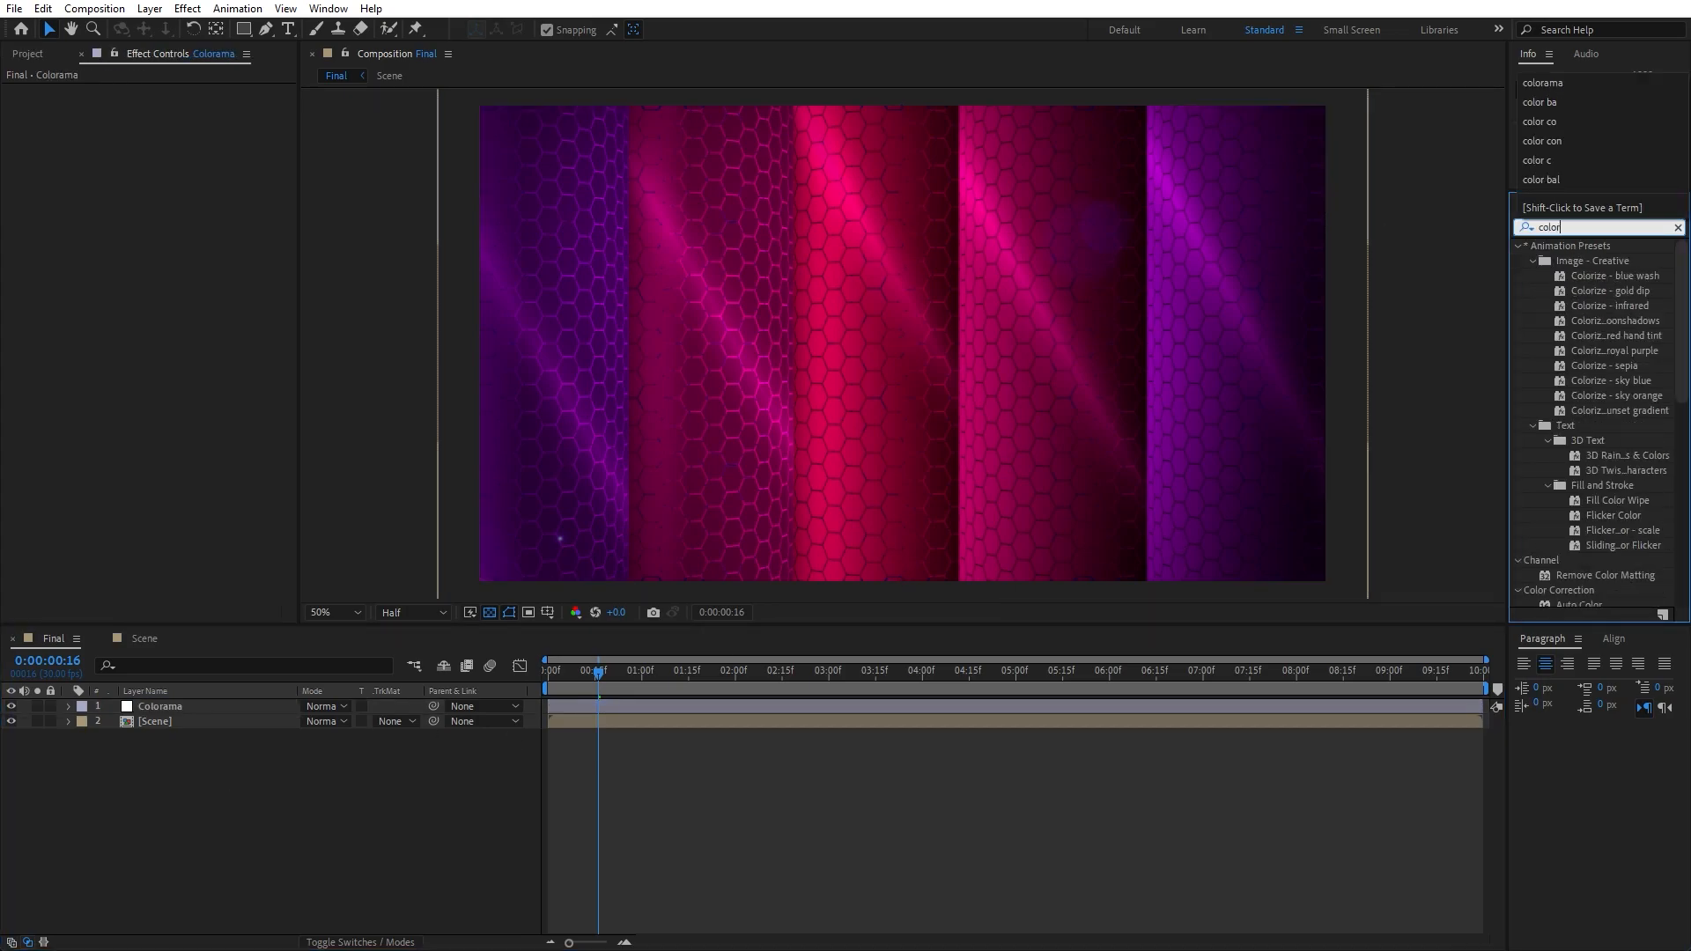
type("ama")
left_click_drag(1579, 264, 183, 706)
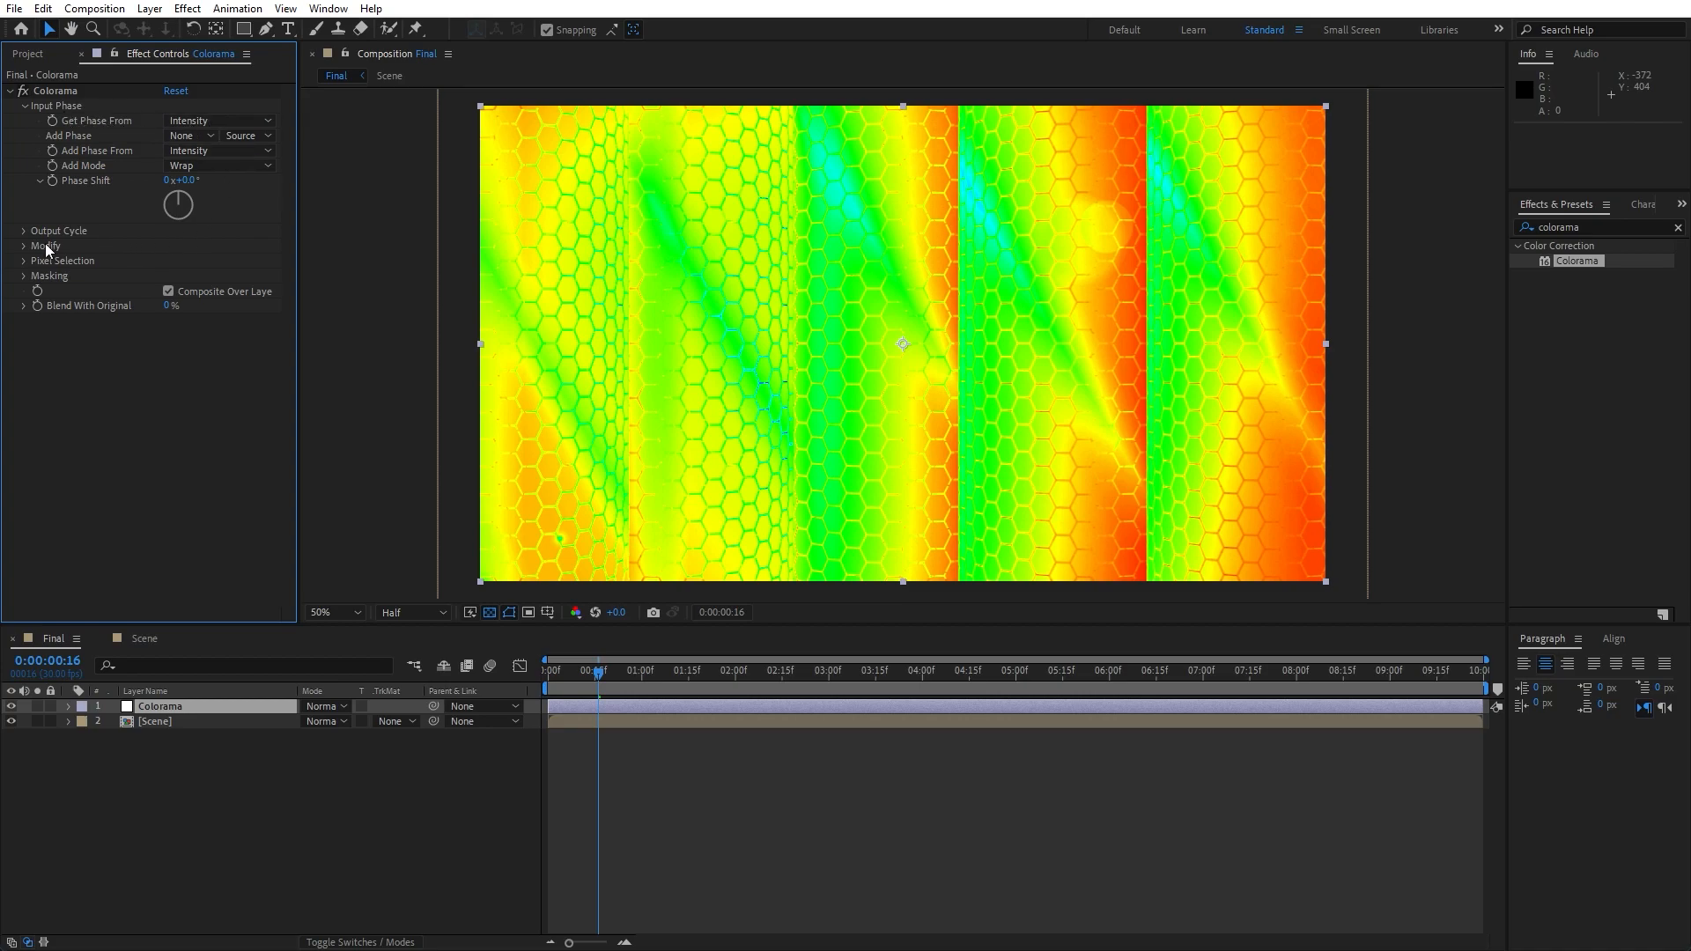
Try the Ramp Red, Ramp Green and Ramp Grey palettes in Colorama's Output Cycle and settle on Ramp Blue
left_click(25, 233)
left_click(203, 246)
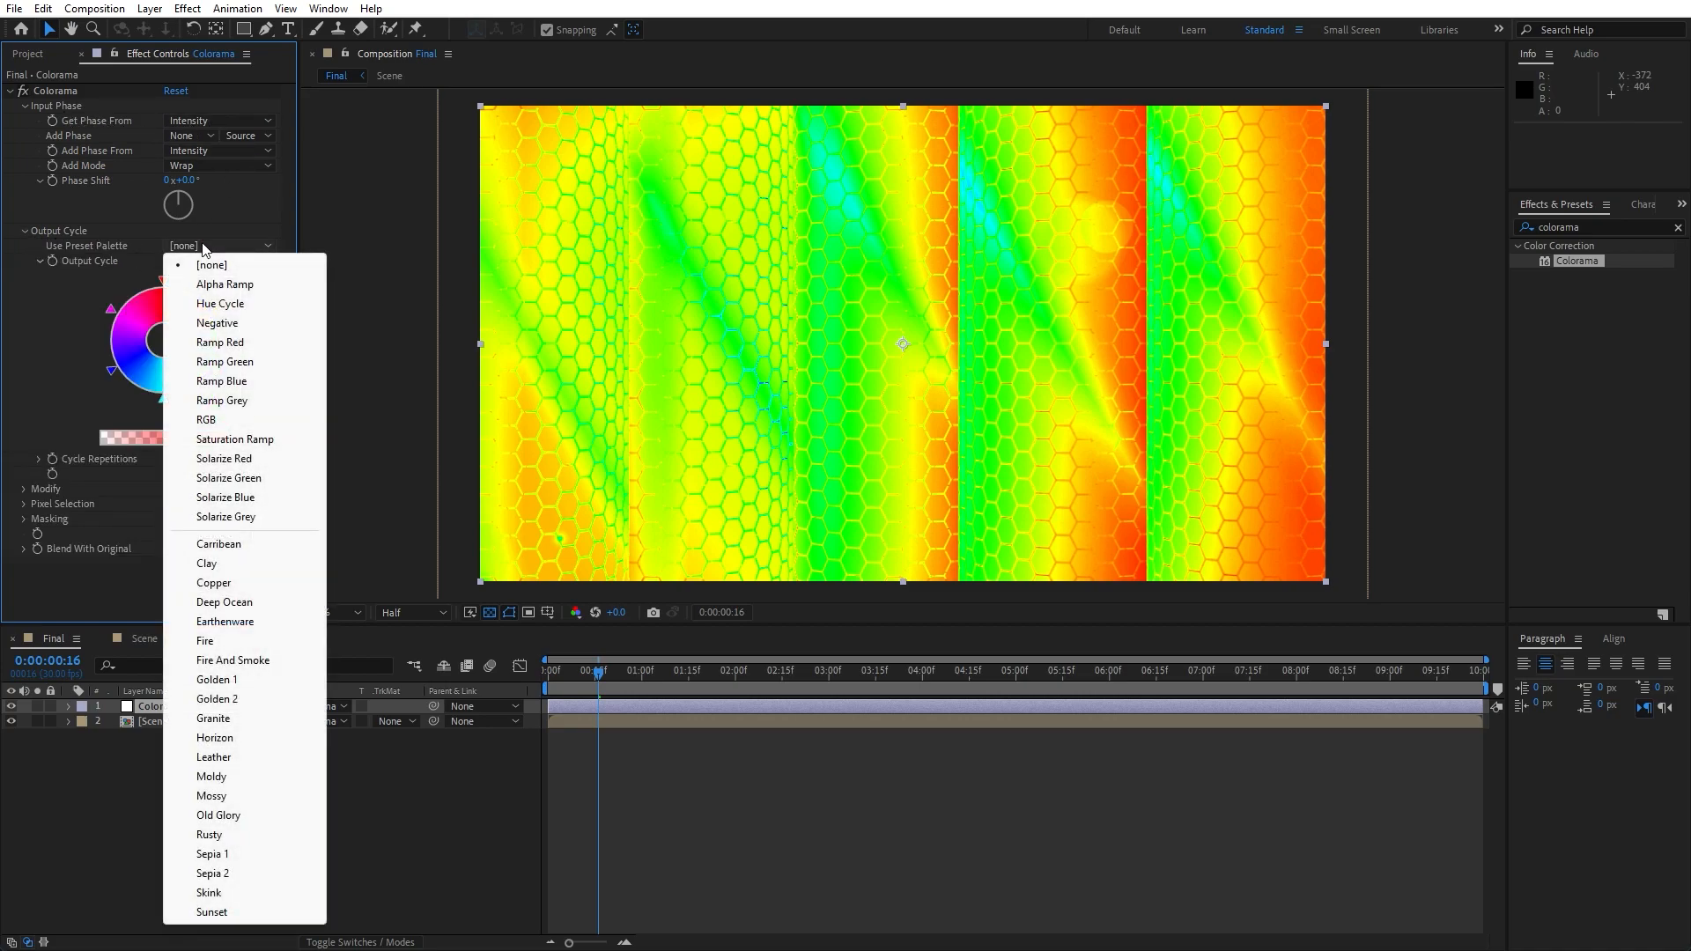
left_click(220, 343)
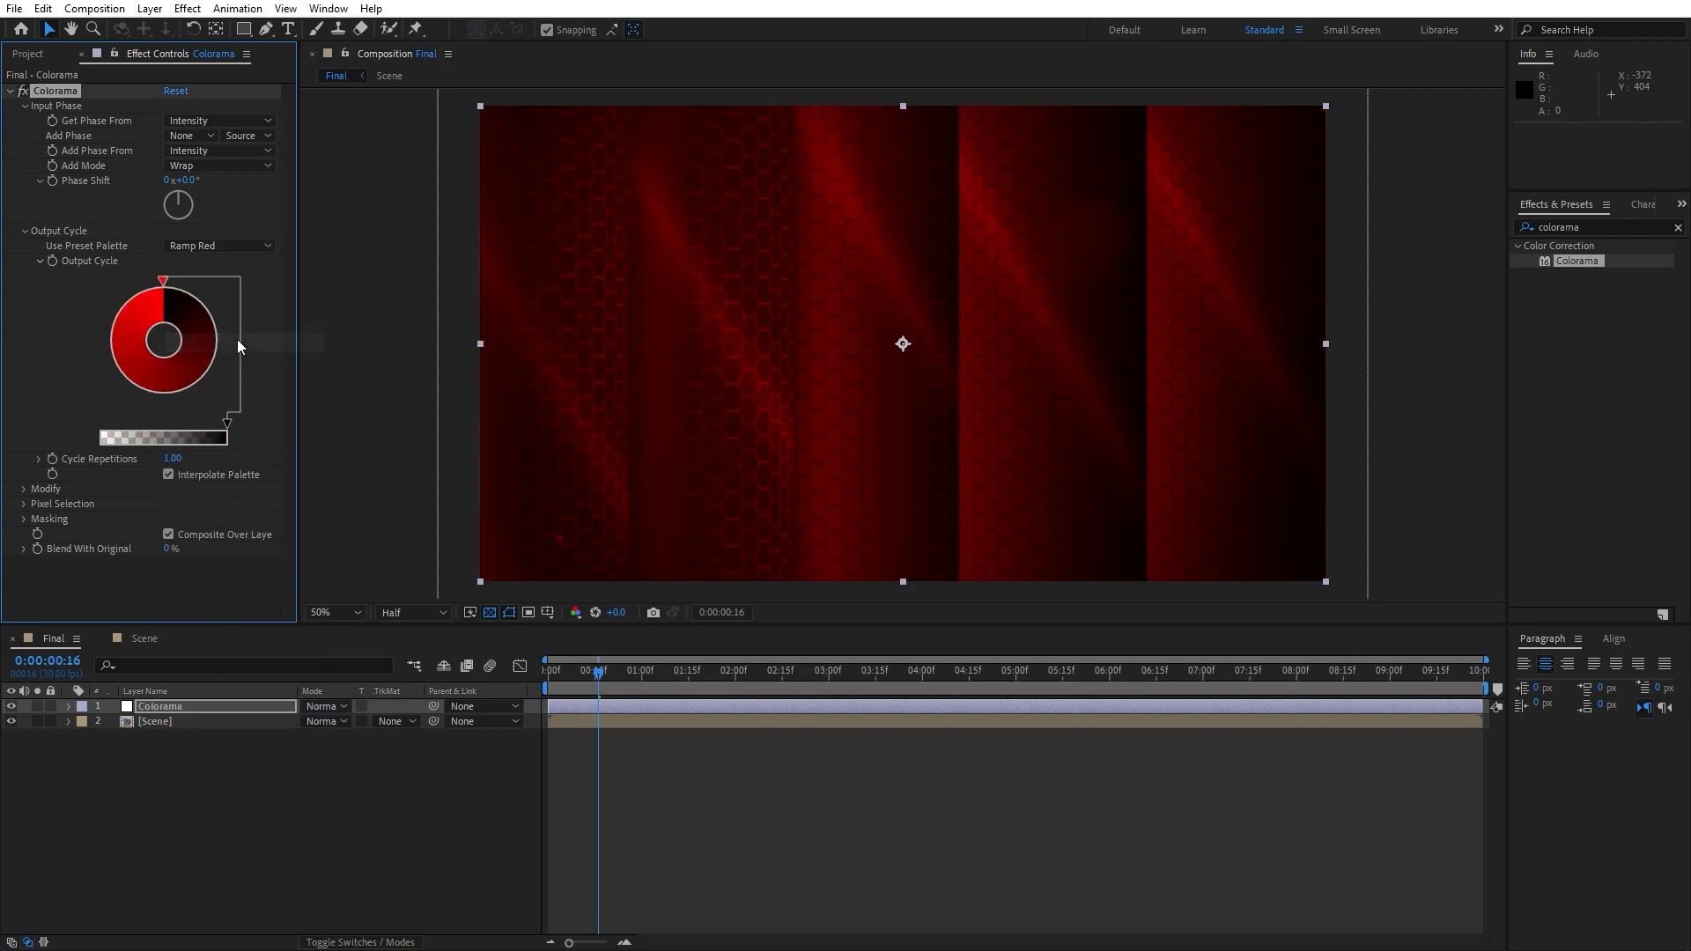
left_click(227, 245)
left_click(251, 363)
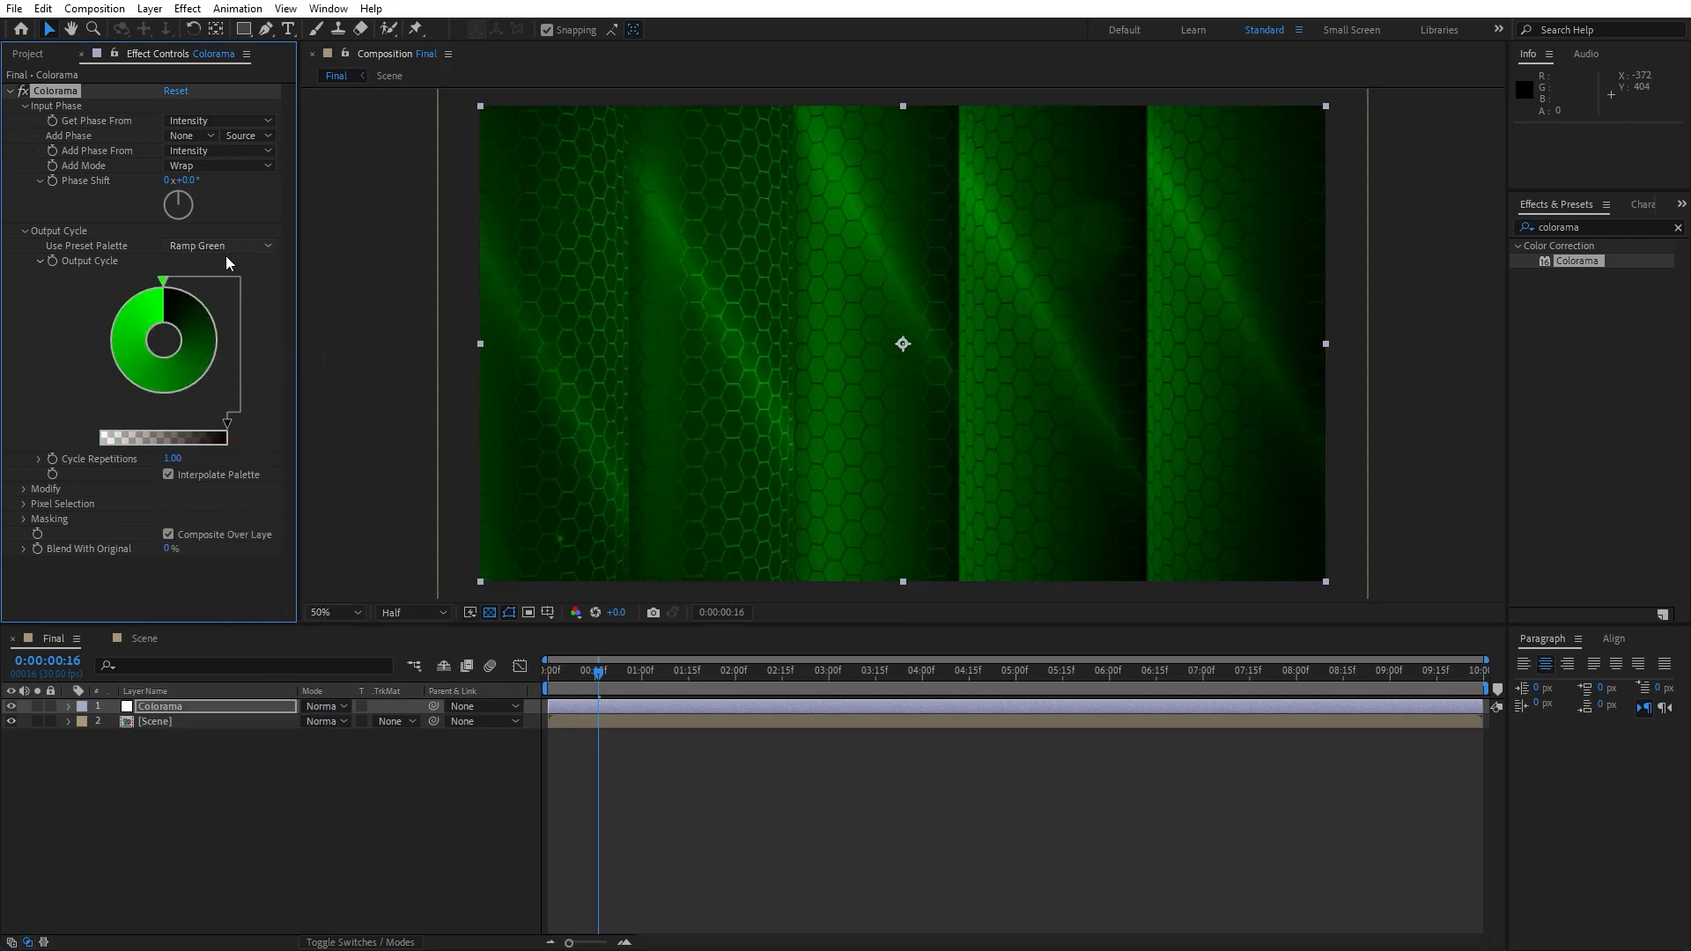
left_click(225, 249)
left_click(245, 383)
left_click(229, 247)
left_click(249, 399)
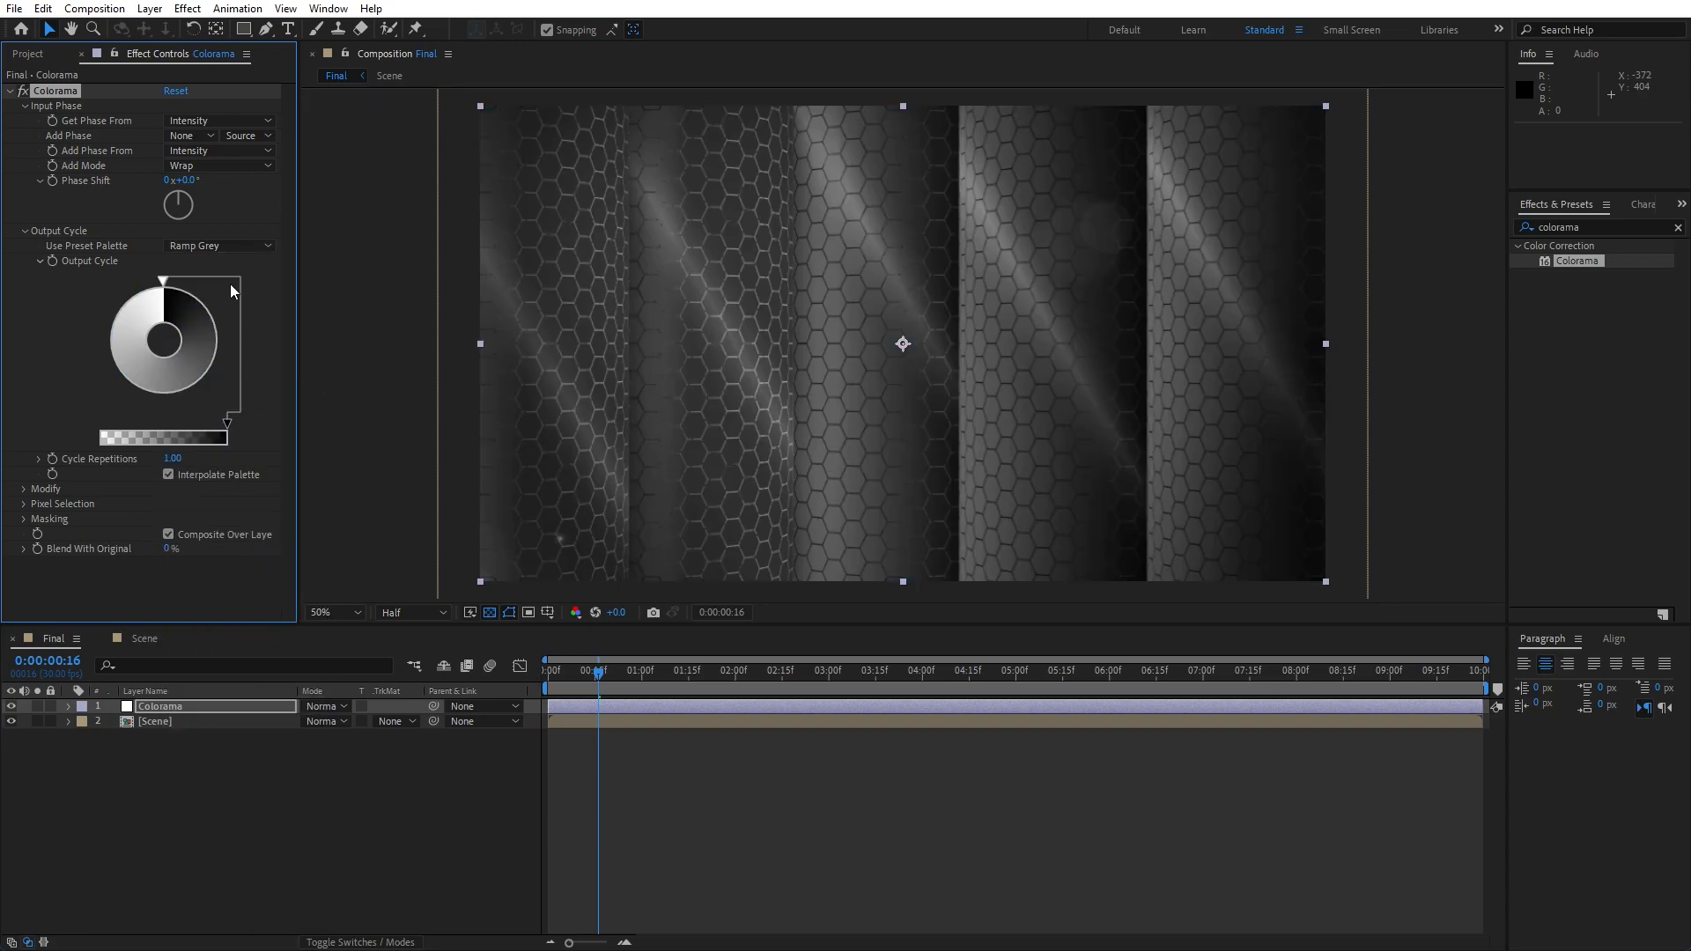
left_click(223, 245)
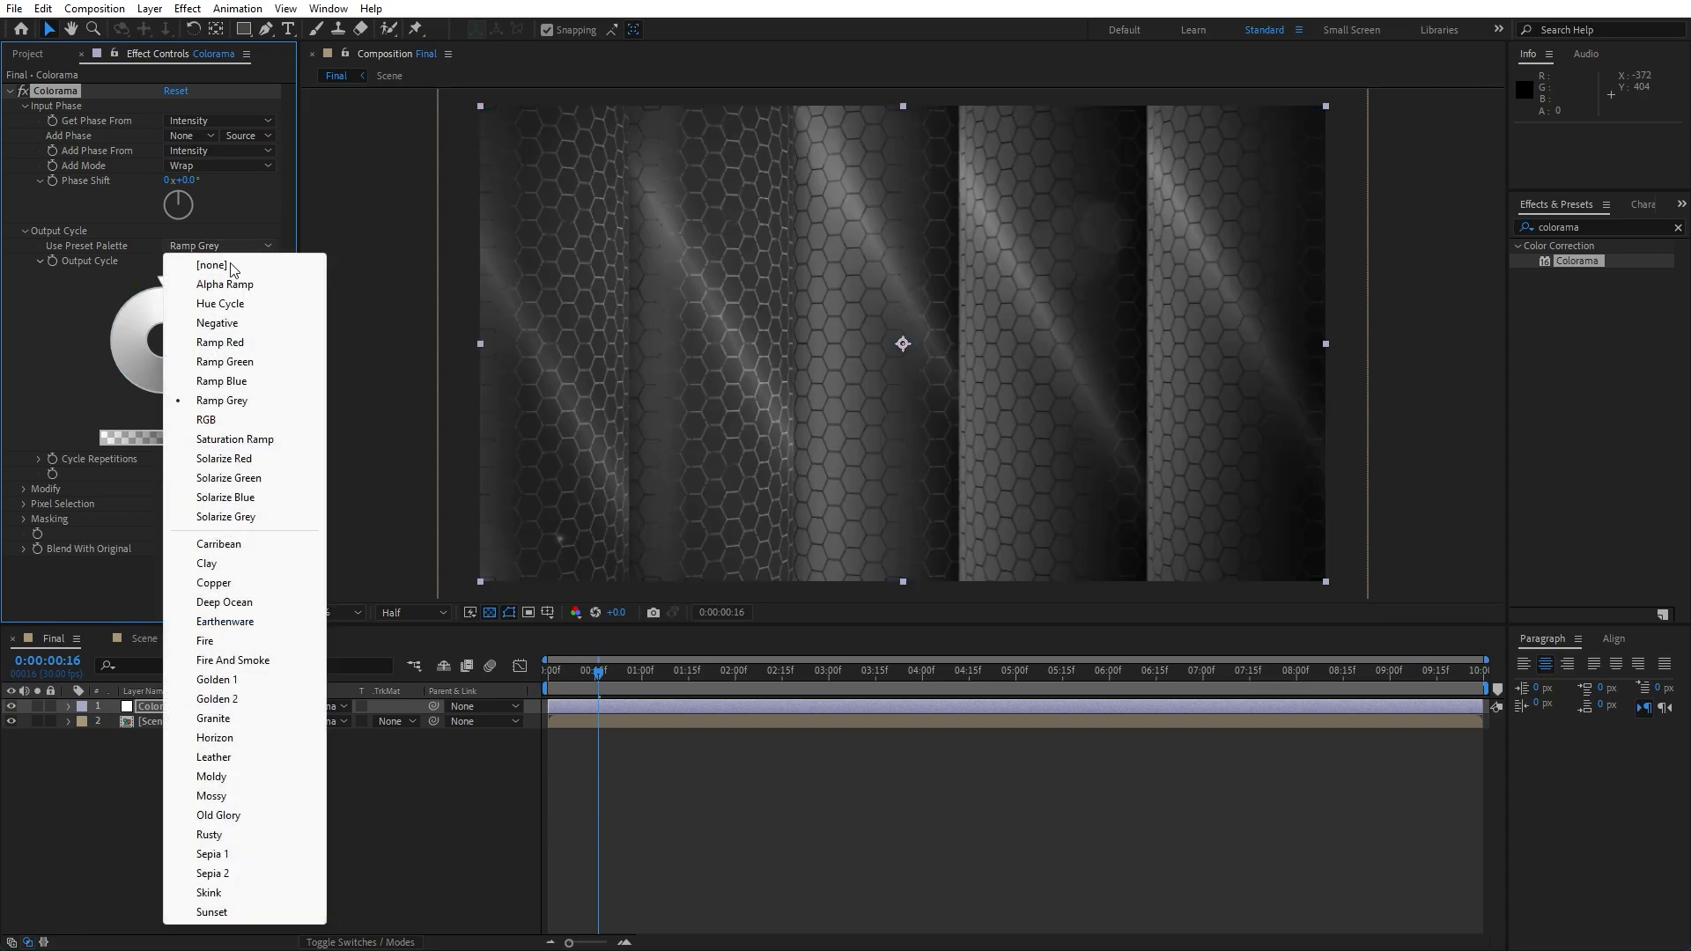
left_click(240, 374)
Give the Colorama layer 65% opacity and Overlay blending, and switch its visibility off
key("t")
mouse_move(309, 722)
left_mouse_down()
mouse_move(268, 724)
mouse_move(292, 721)
left_mouse_up()
left_click(325, 702)
left_click(431, 502)
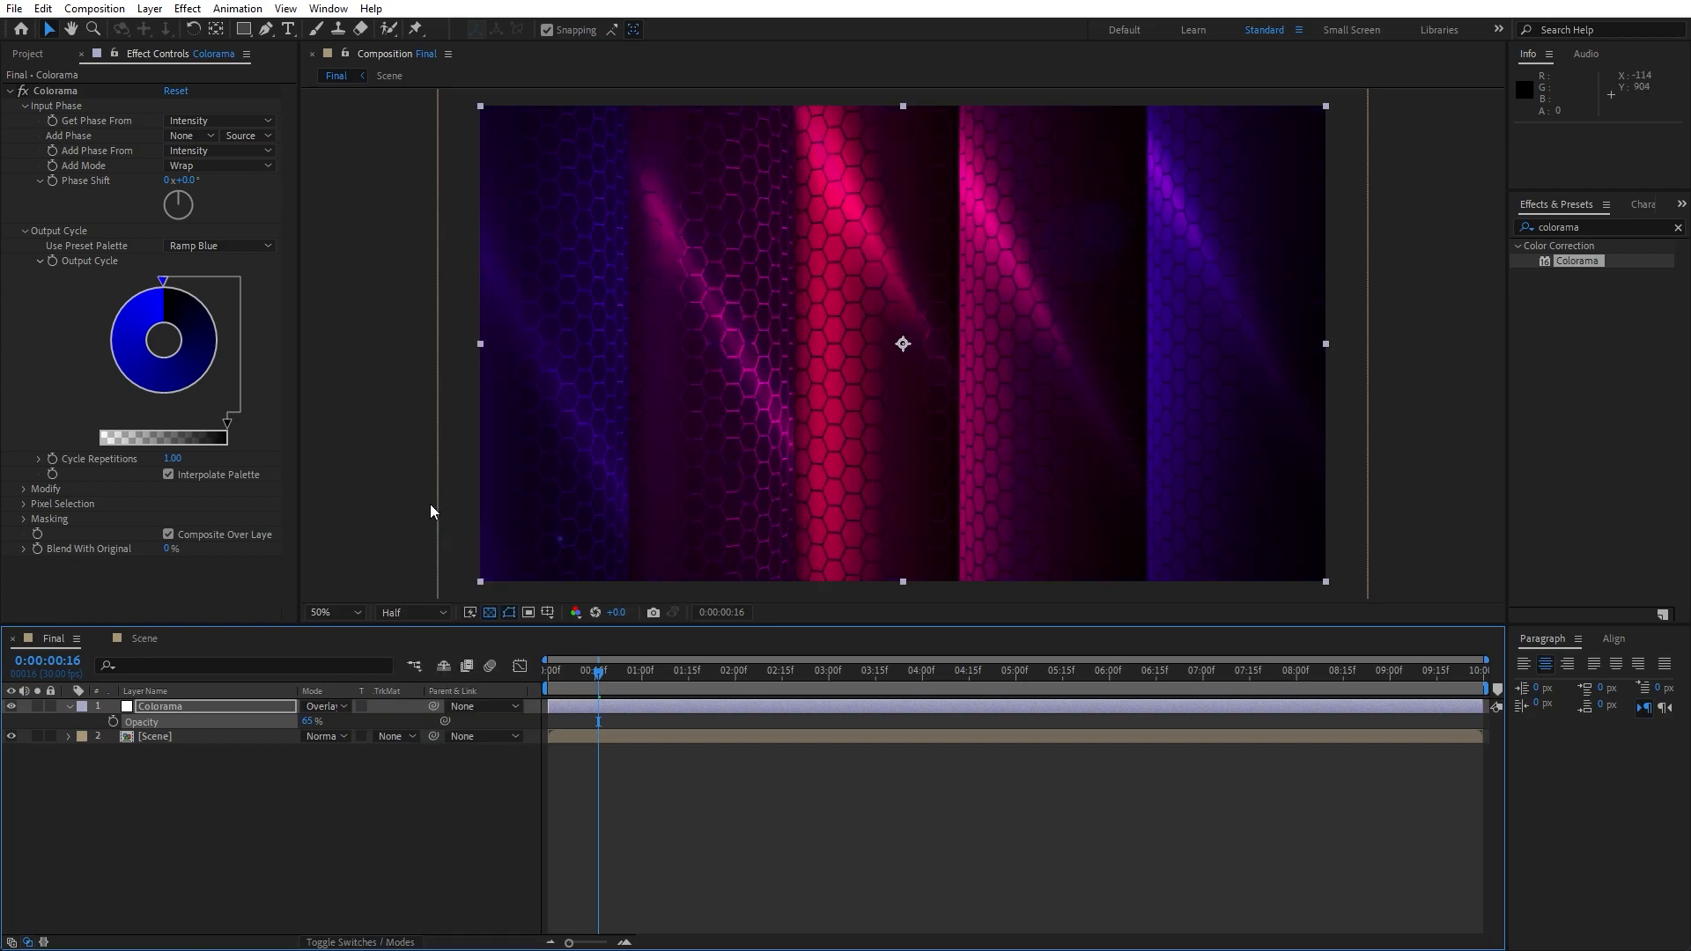
left_click(11, 706)
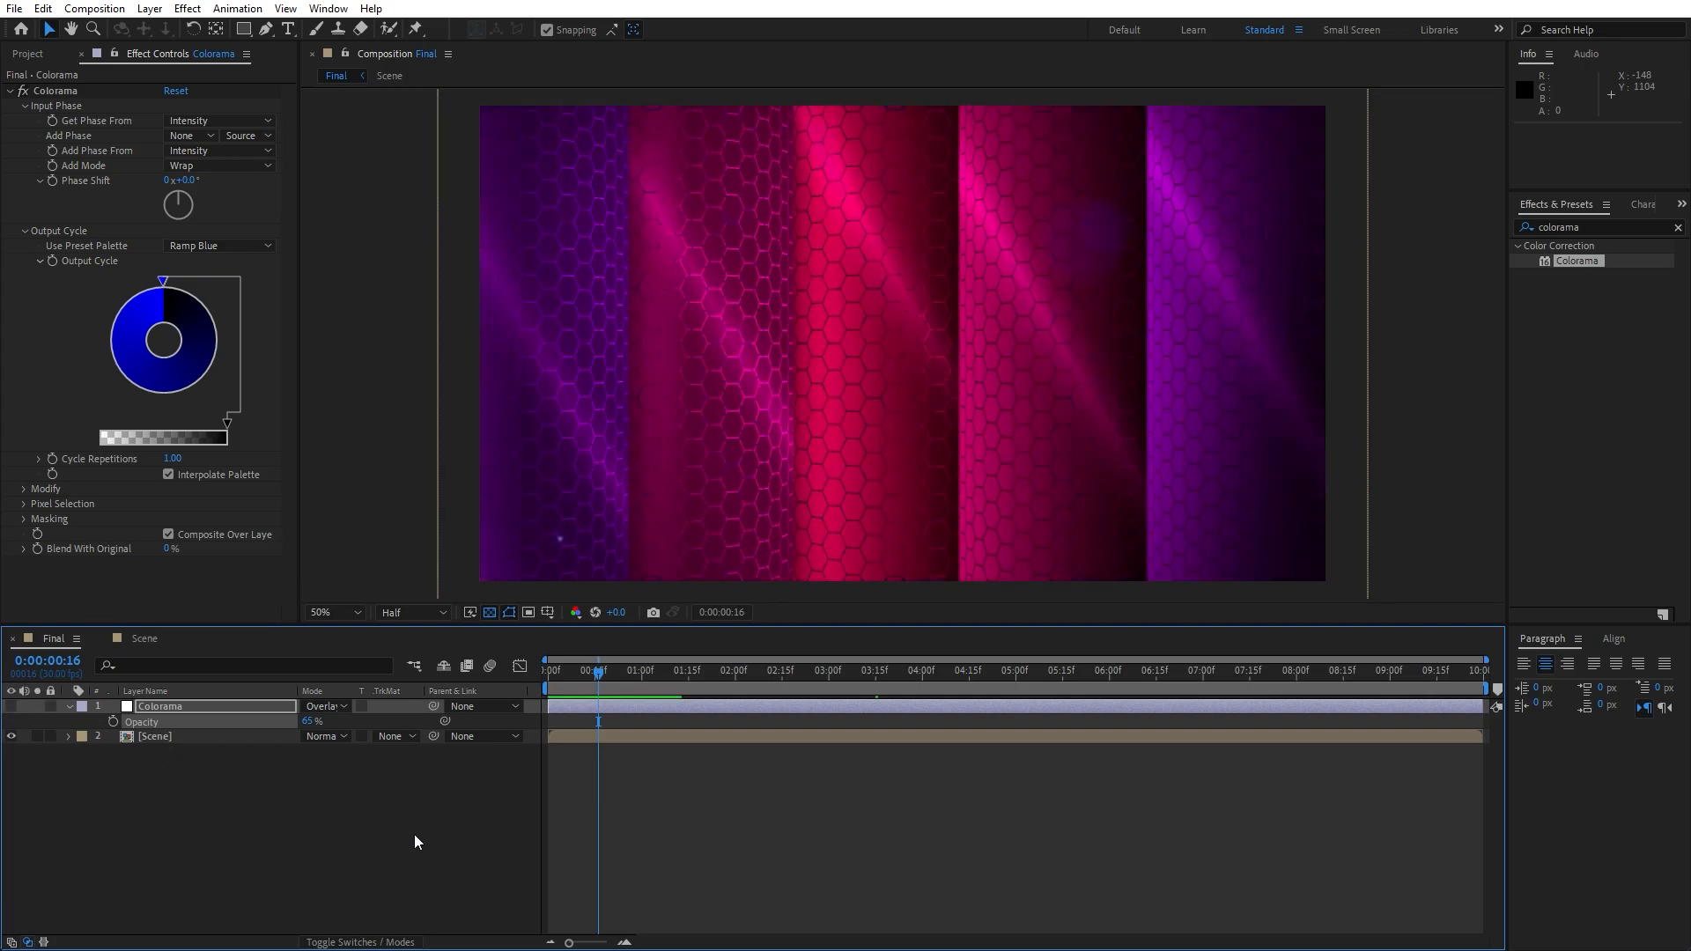
Preview the finished Final animation several times, restarting playback from different points on the timeline
left_click(81, 54)
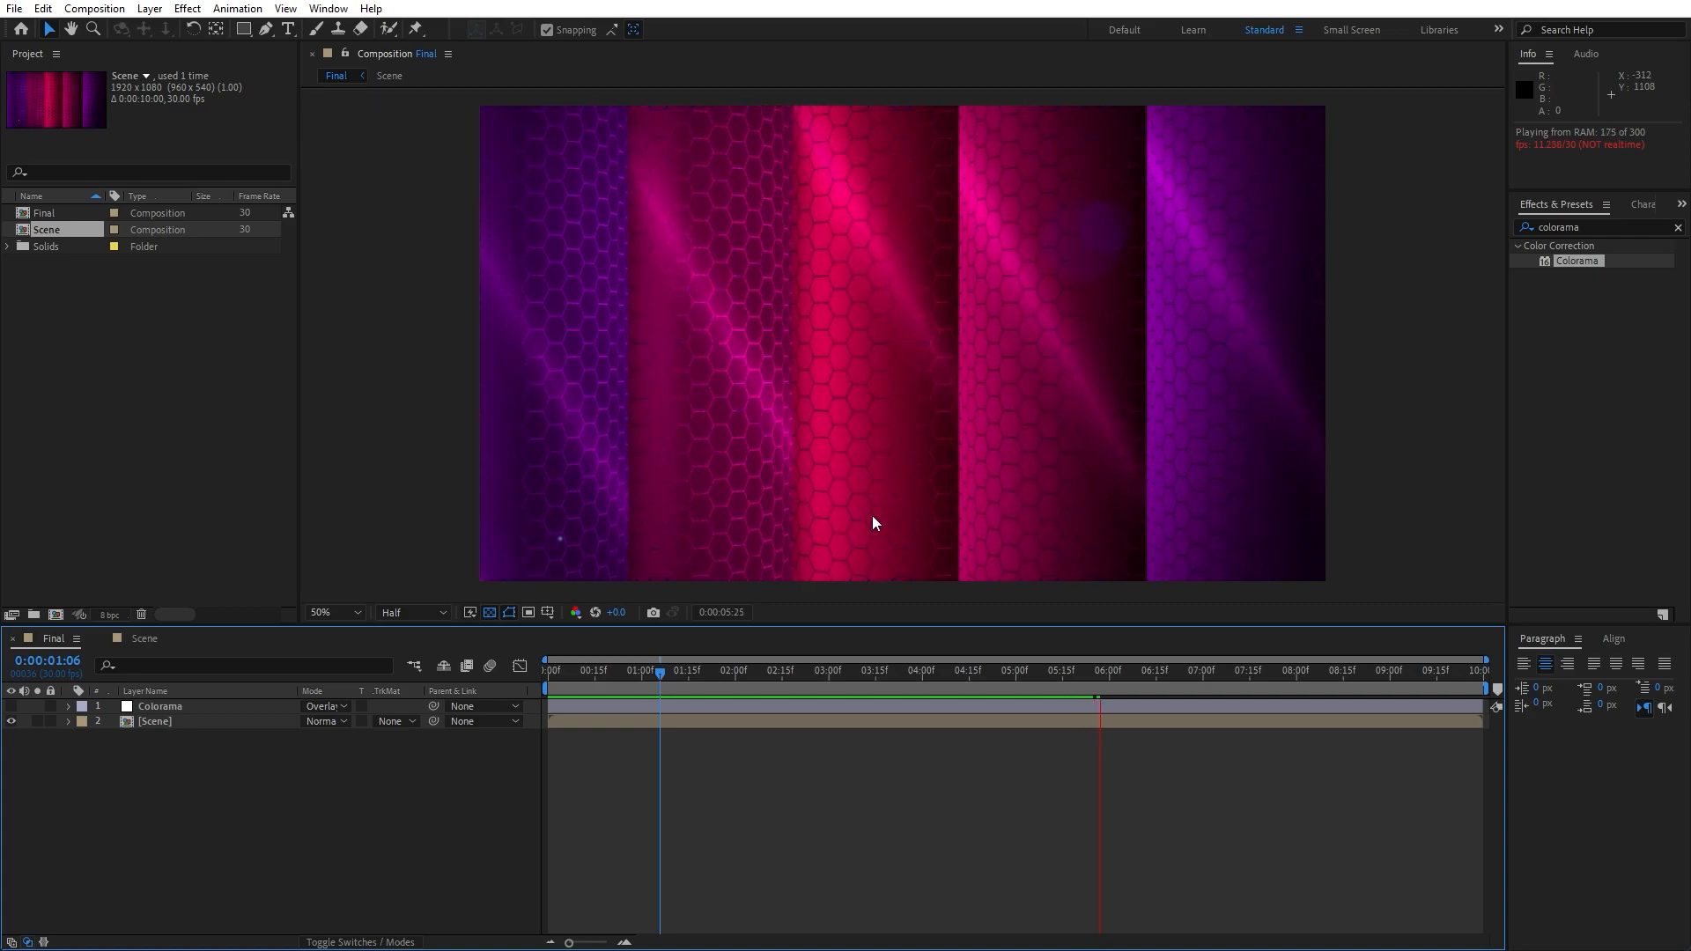
mouse_move(798, 680)
left_mouse_down()
mouse_move(639, 680)
mouse_move(790, 680)
left_mouse_up()
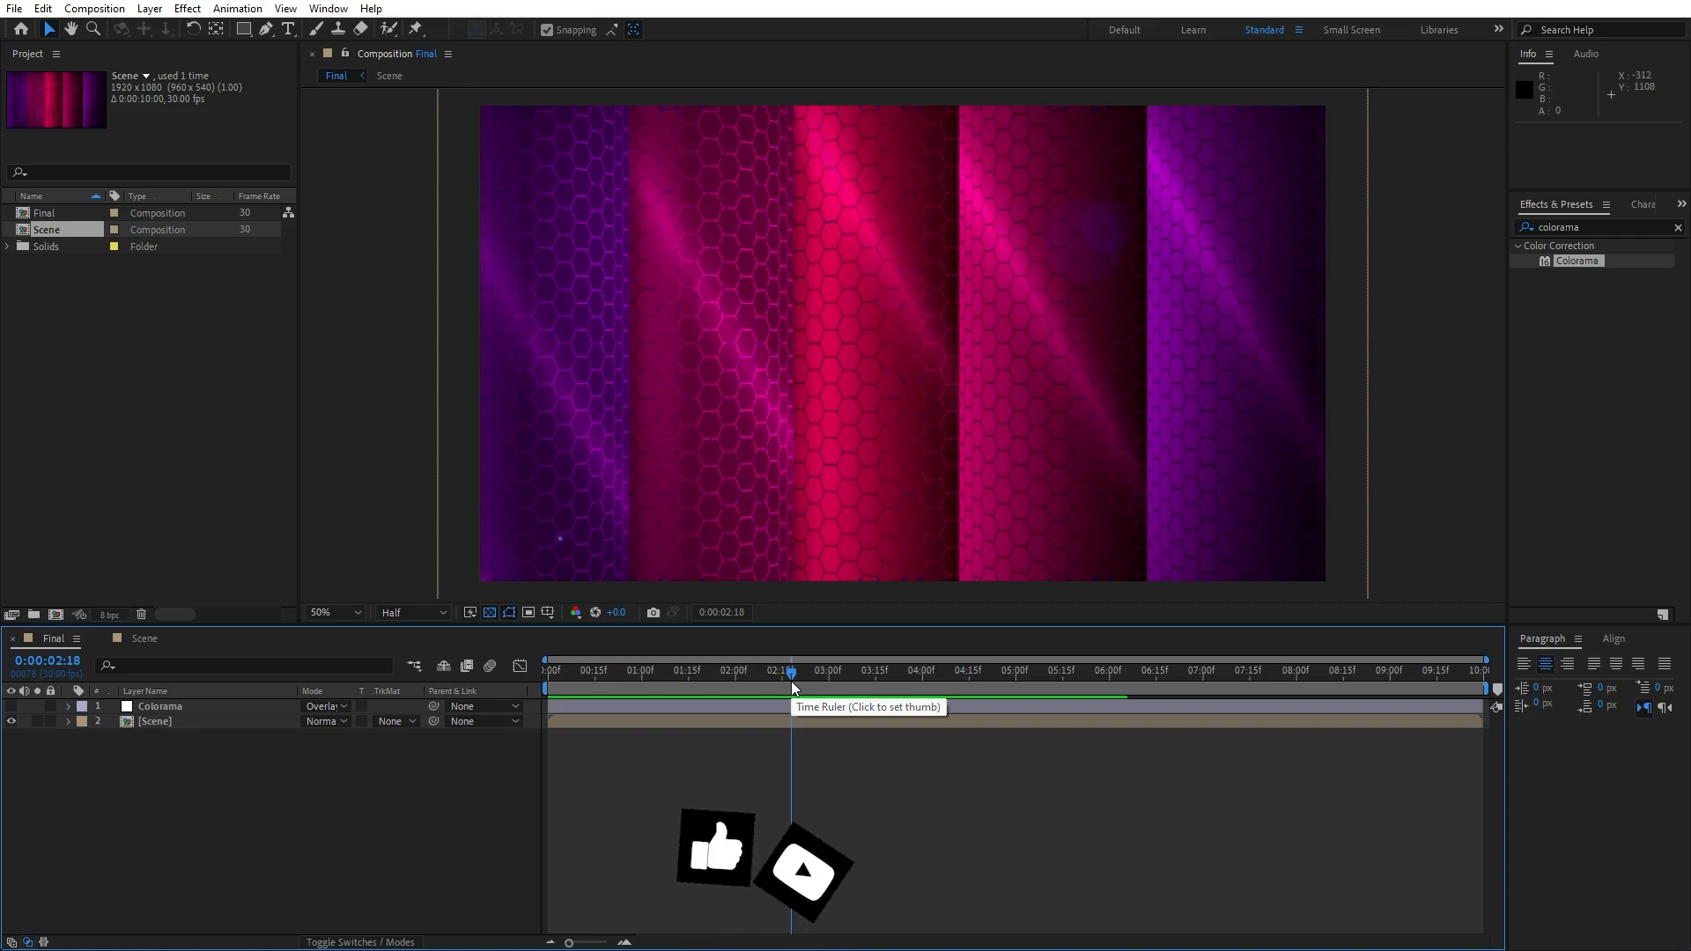
key("space")
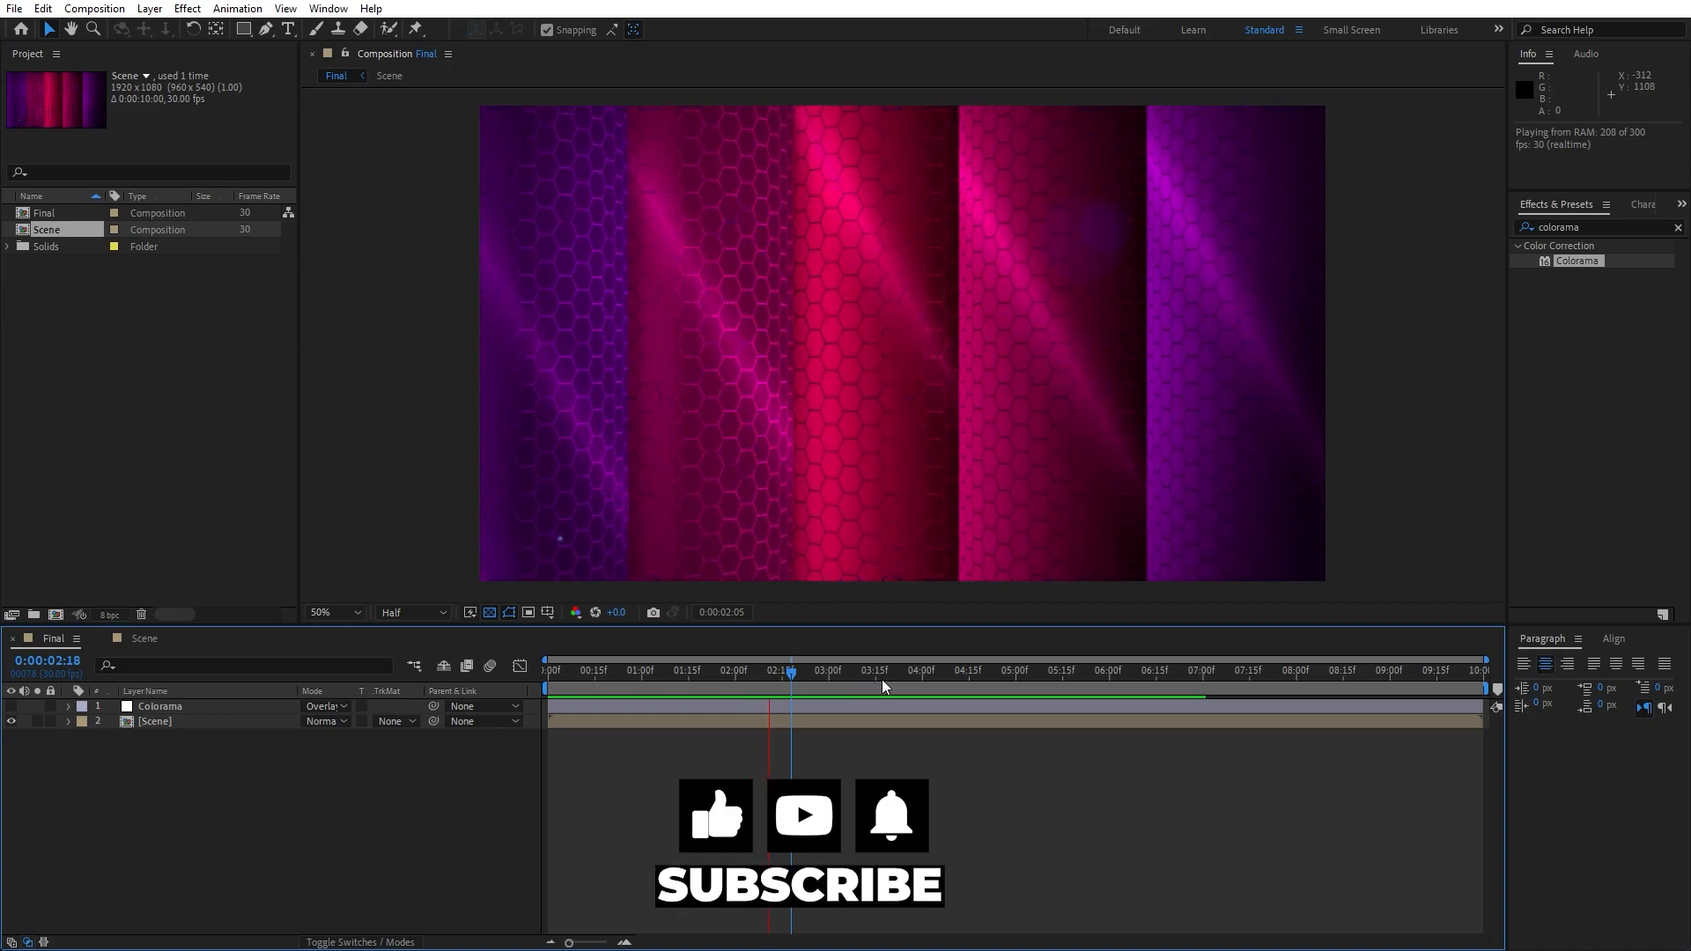
left_click_drag(731, 674, 620, 674)
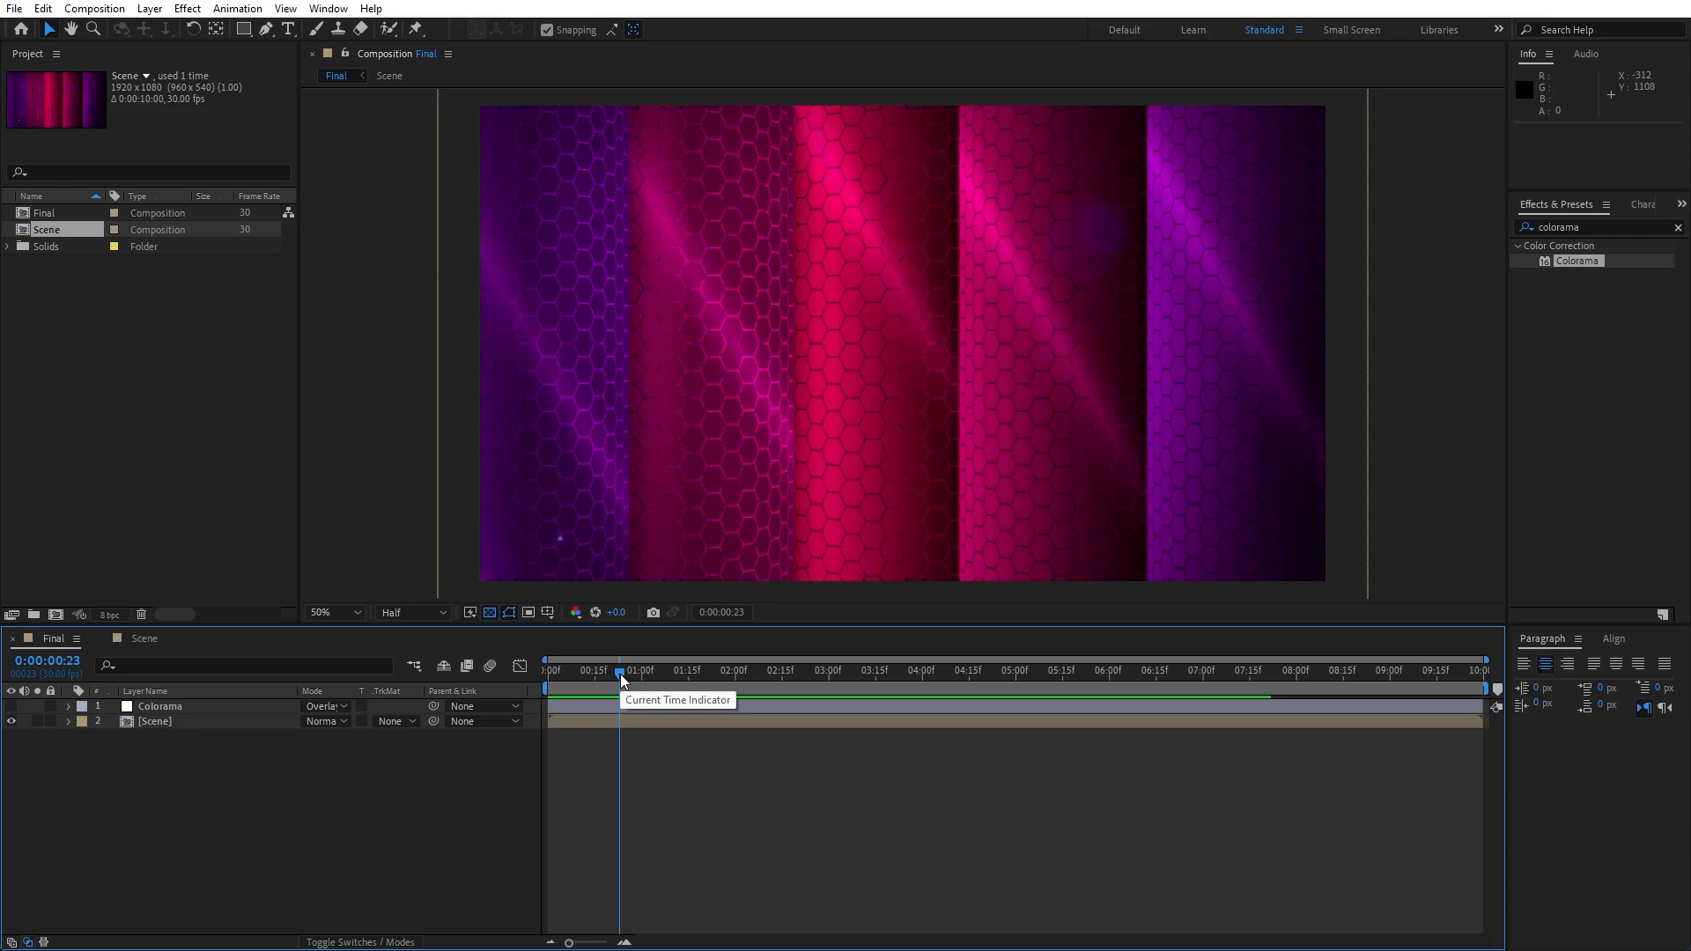
key("space")
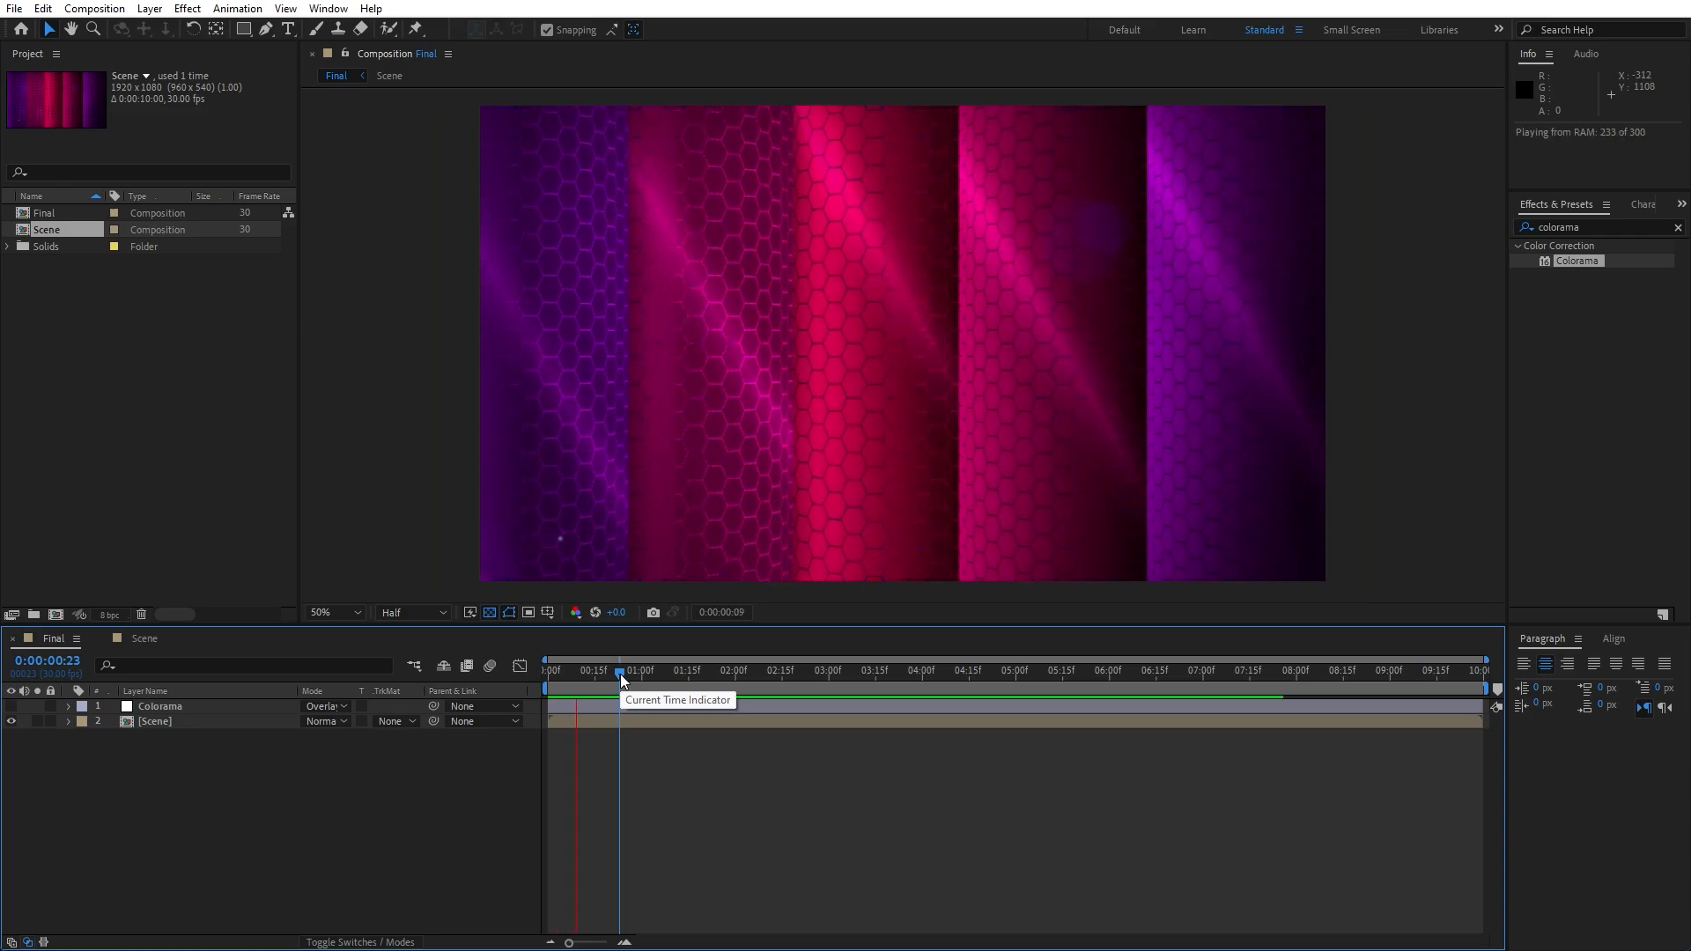
key("space")
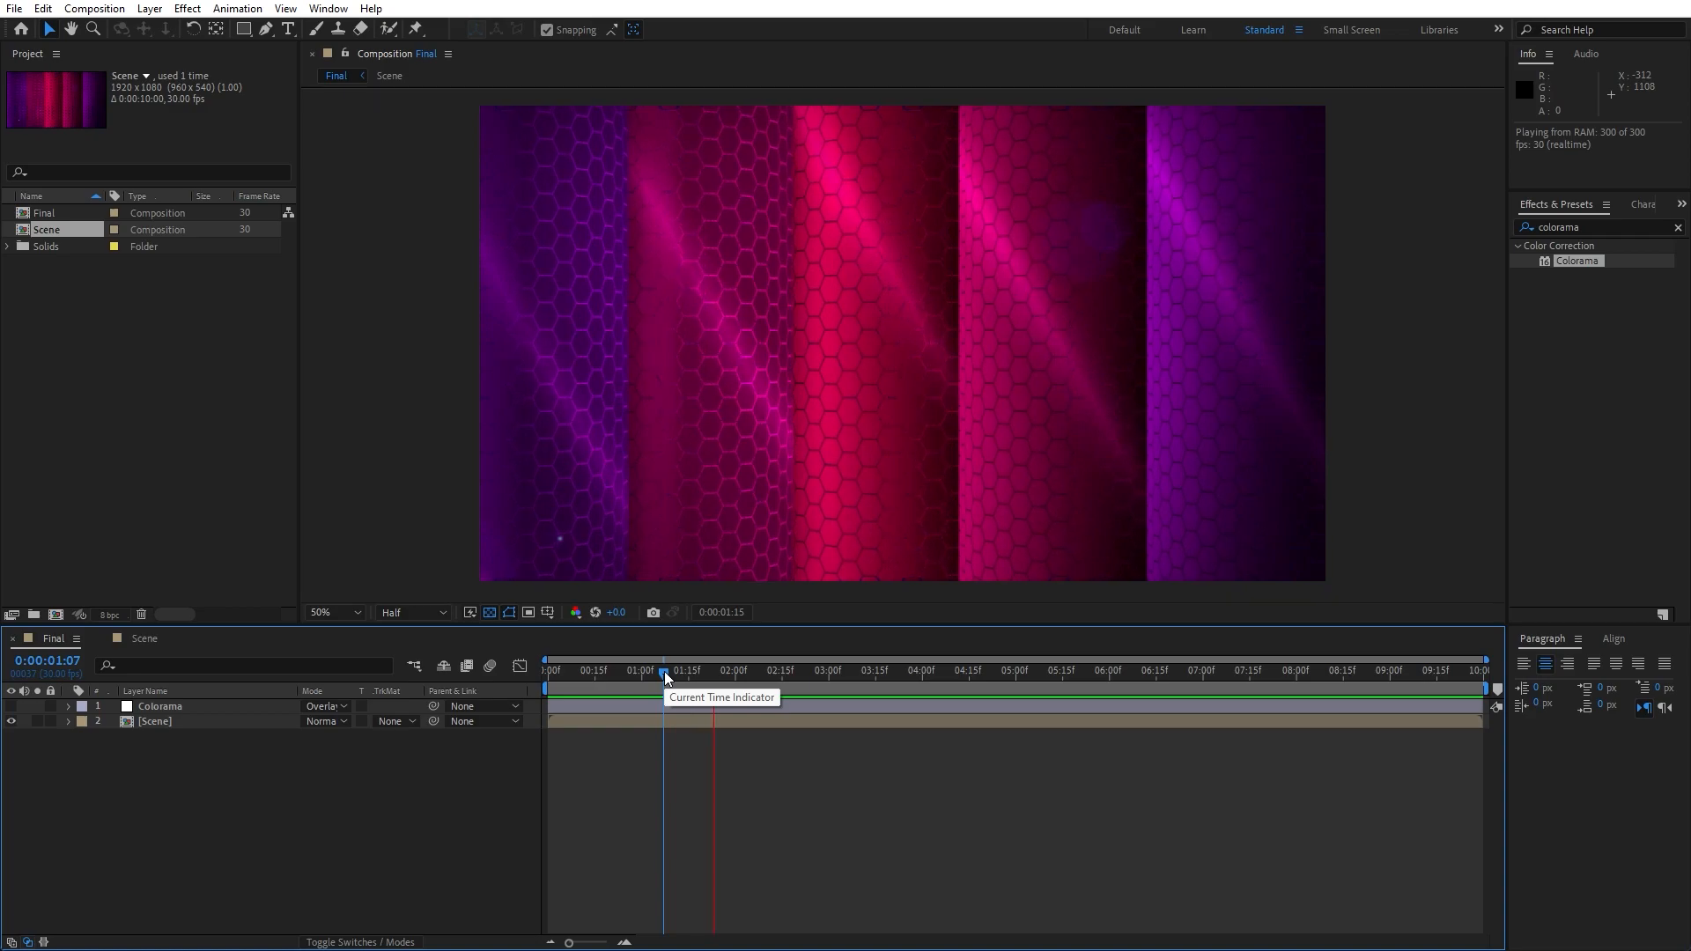